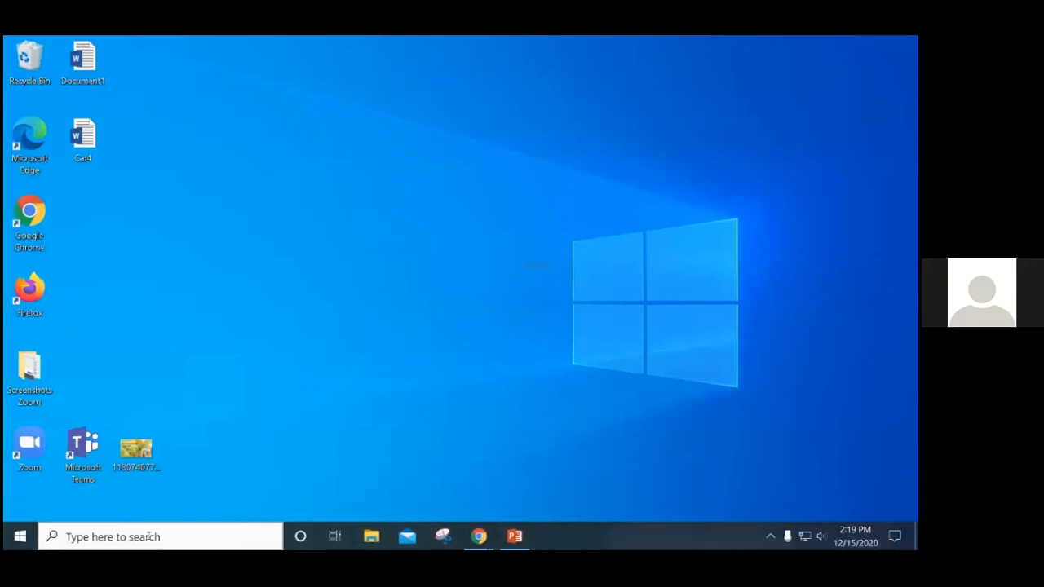
Switch to Chrome's Project Gutenberg window and look through The Wonderful Wizard of Oz eBook from its opening notice to the introduction
click(664, 366)
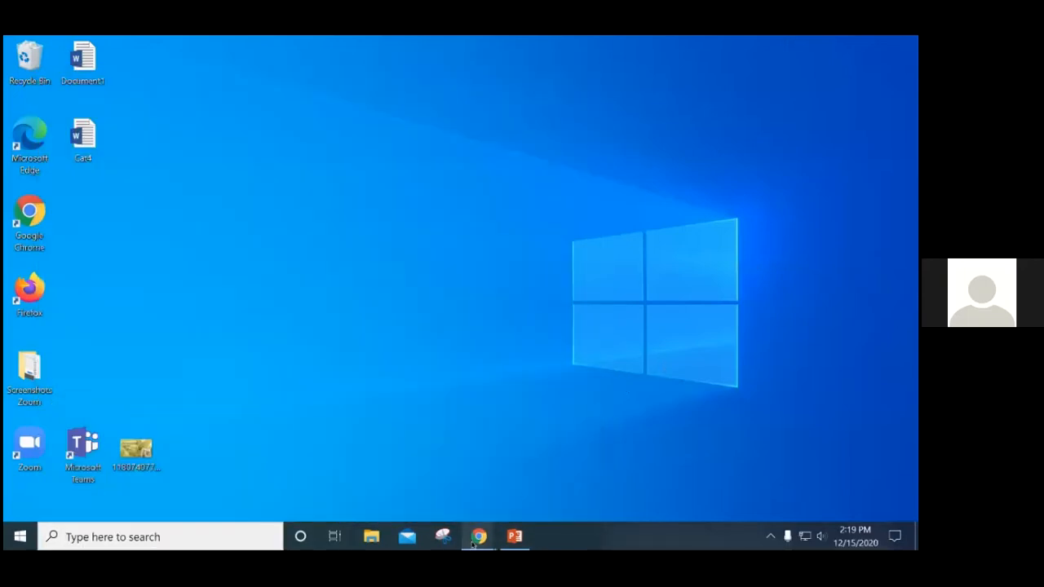
mouse_move(479, 536)
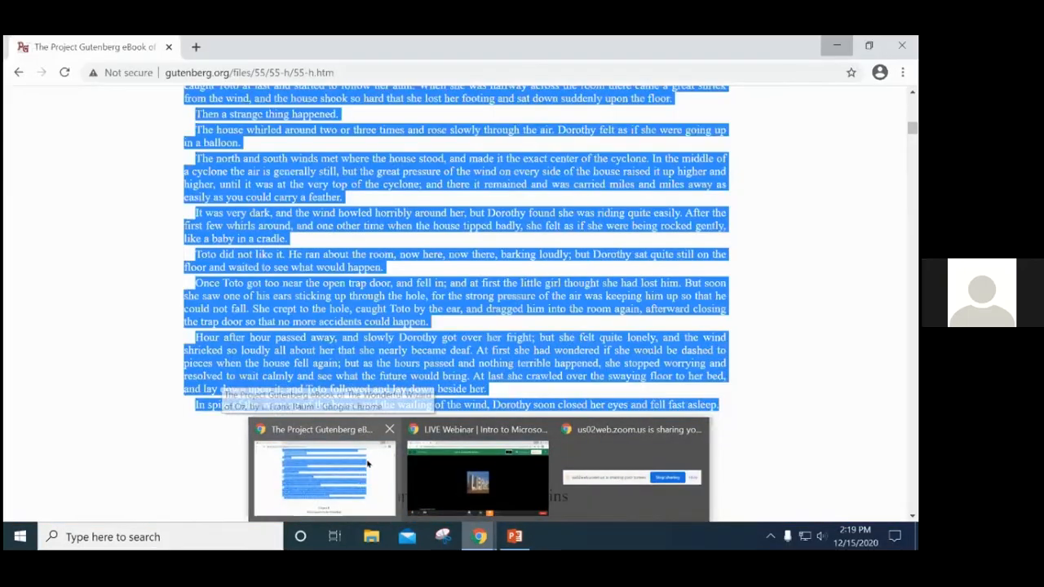
click(376, 464)
scroll(777, 327, up, 5)
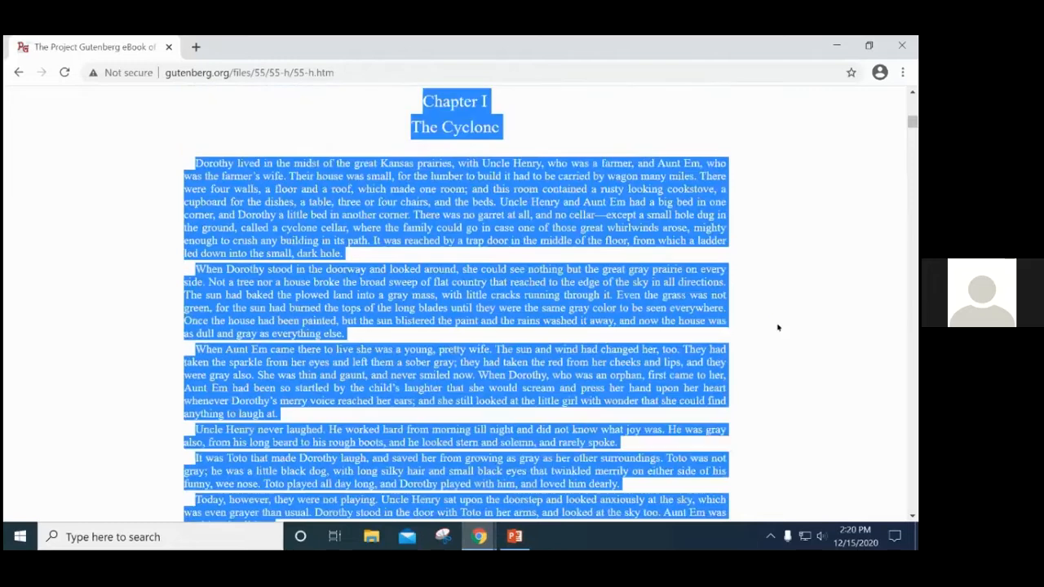
scroll(777, 327, up, 15)
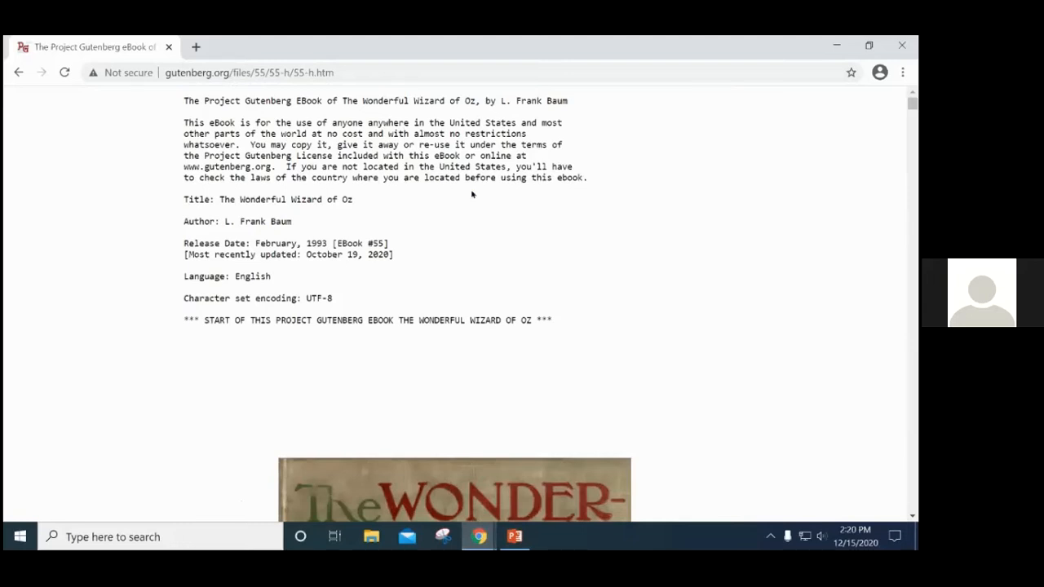
scroll(684, 292, down, 10)
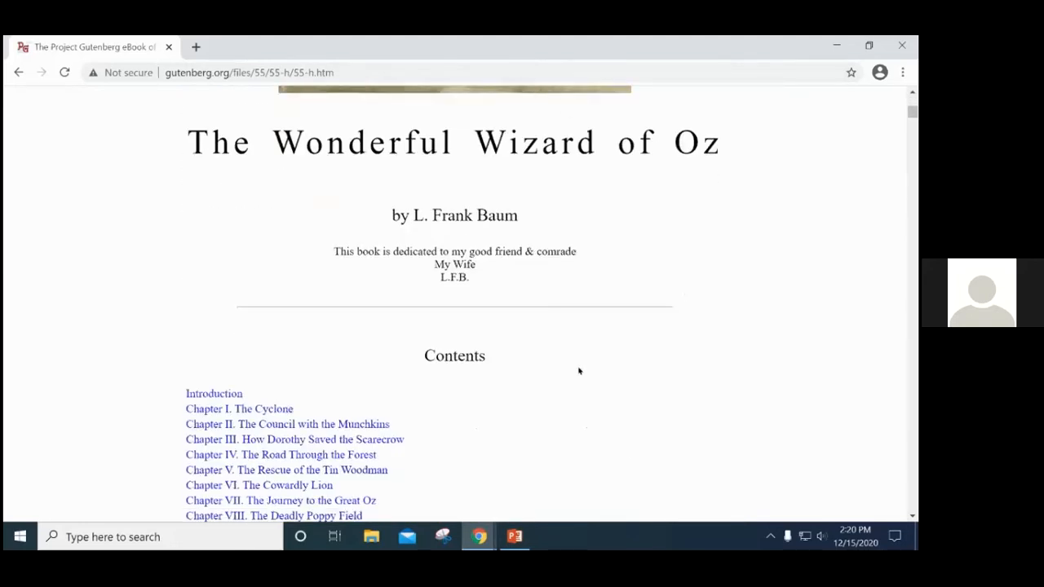
scroll(579, 371, down, 8)
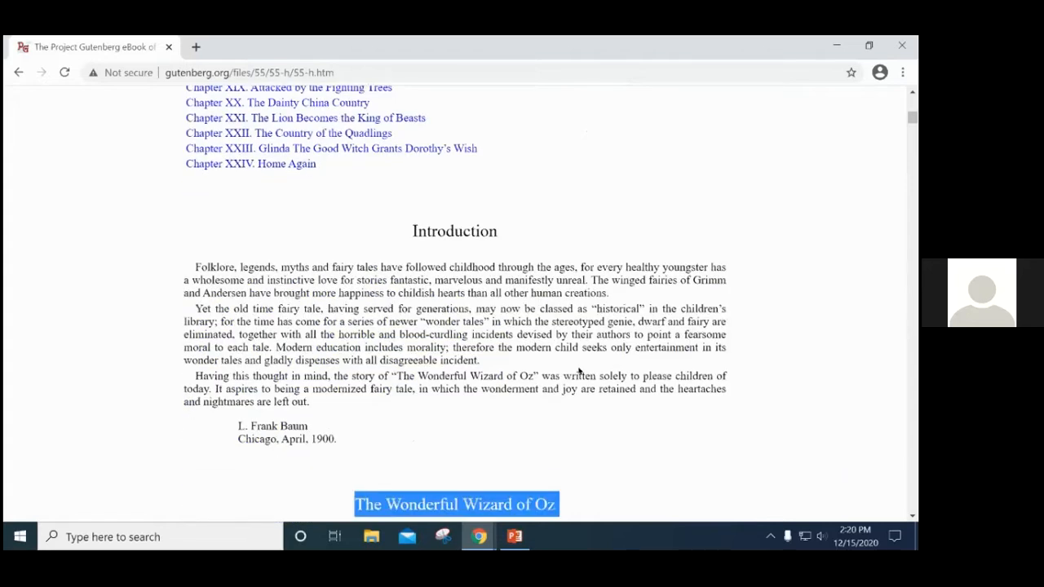
Copy the eBook text from the heading "The Wonderful Wizard of Oz" through the last sentence of Chapter I
scroll(579, 371, down, 4)
click(624, 301)
mouse_move(355, 266)
mouse_down()
mouse_move(548, 266)
mouse_move(354, 257)
mouse_up()
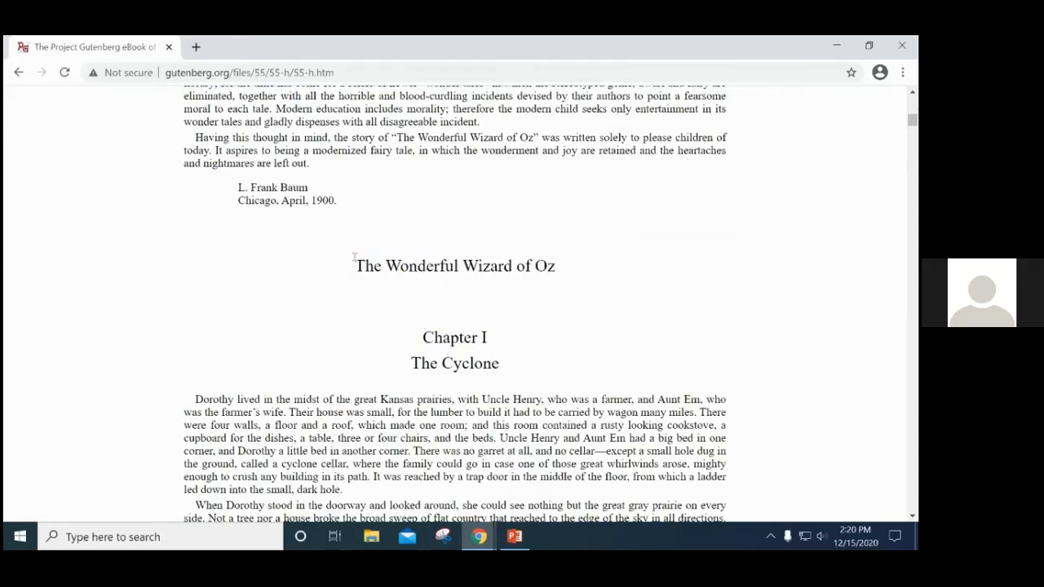
scroll(356, 269, down, 3)
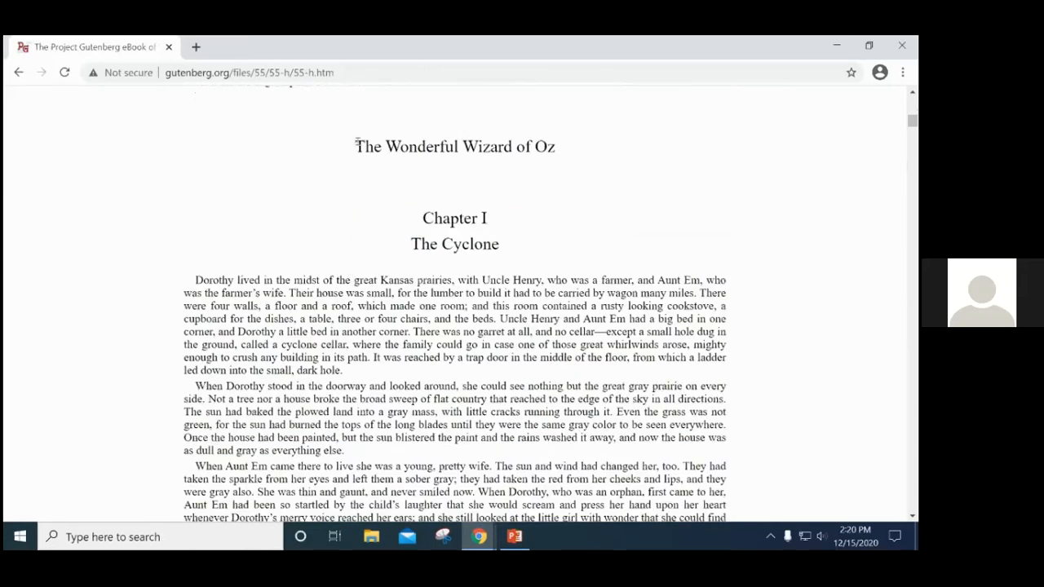
drag(354, 146, 601, 259)
scroll(601, 265, down, 3)
scroll(602, 265, down, 6)
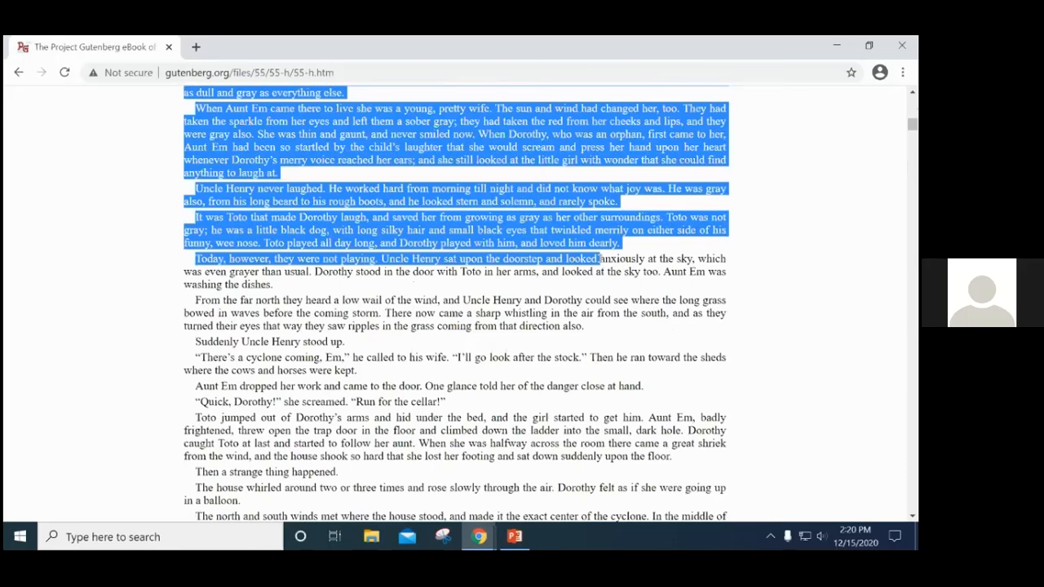
scroll(600, 258, down, 12)
drag(600, 259, 718, 163)
scroll(601, 257, down, 3)
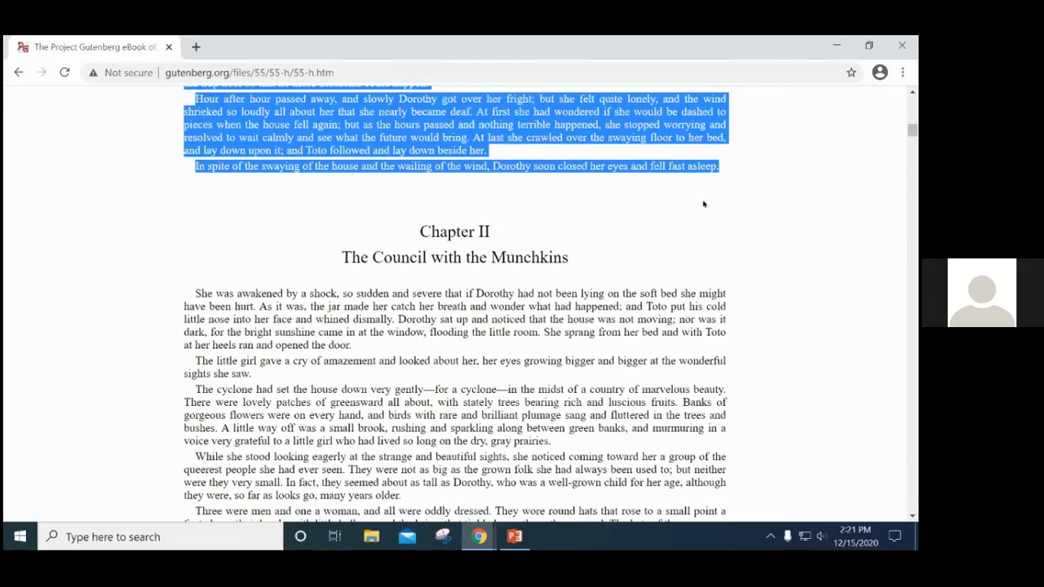
right_click(449, 114)
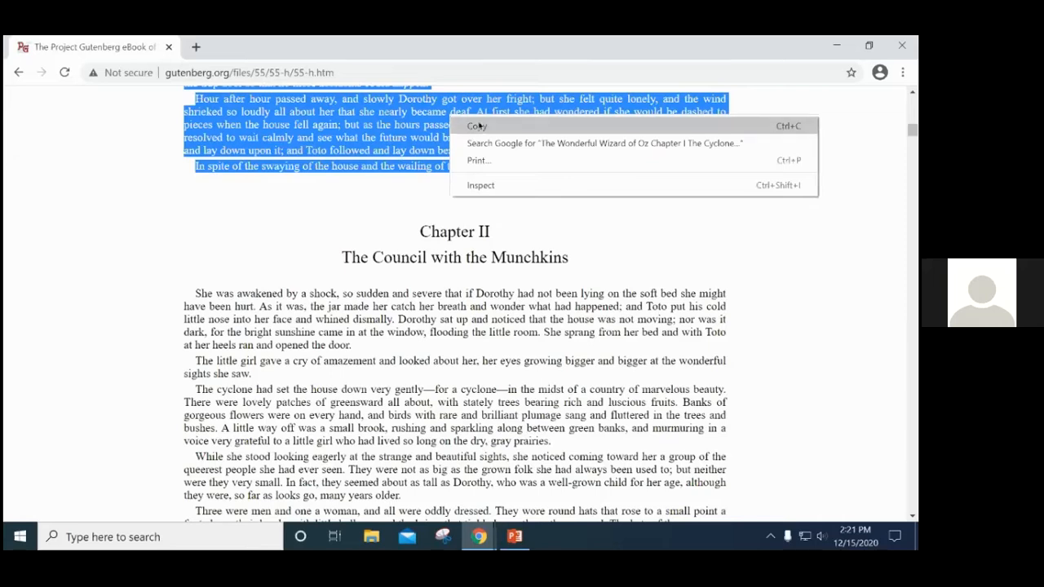
click(477, 126)
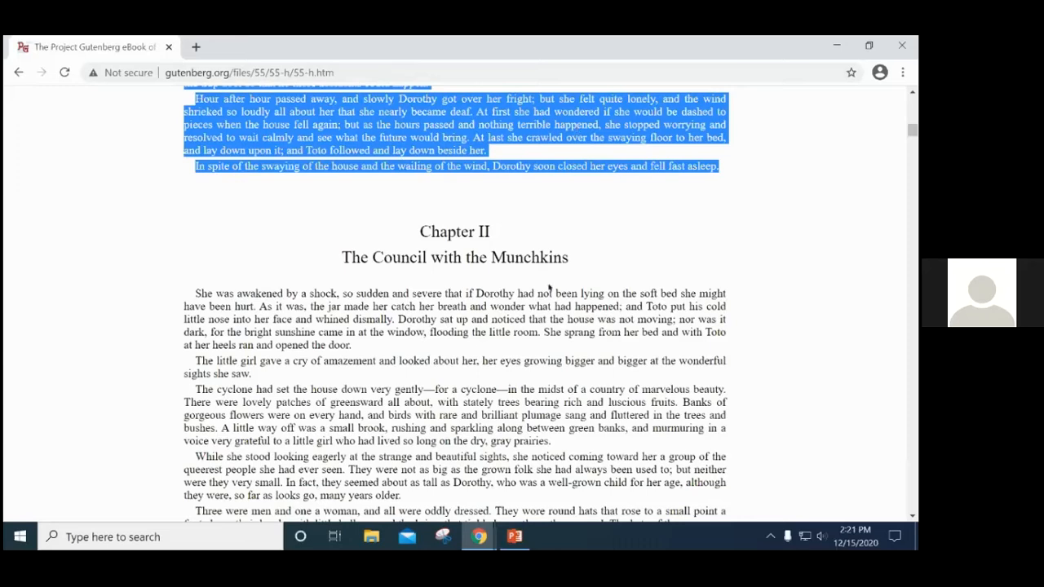
Open Word 2016 and create a blank document
click(217, 546)
text(wor)
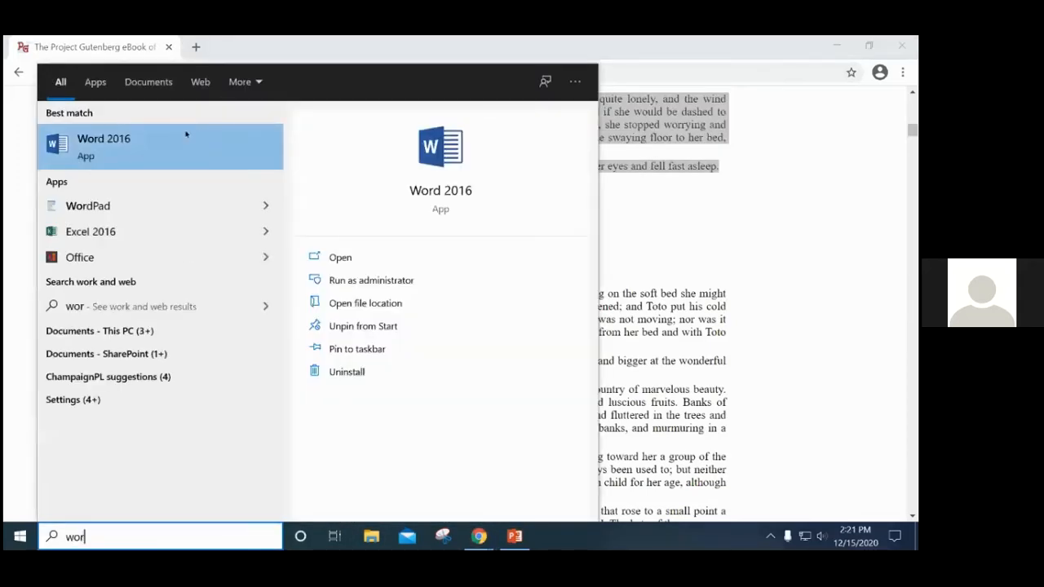
click(186, 135)
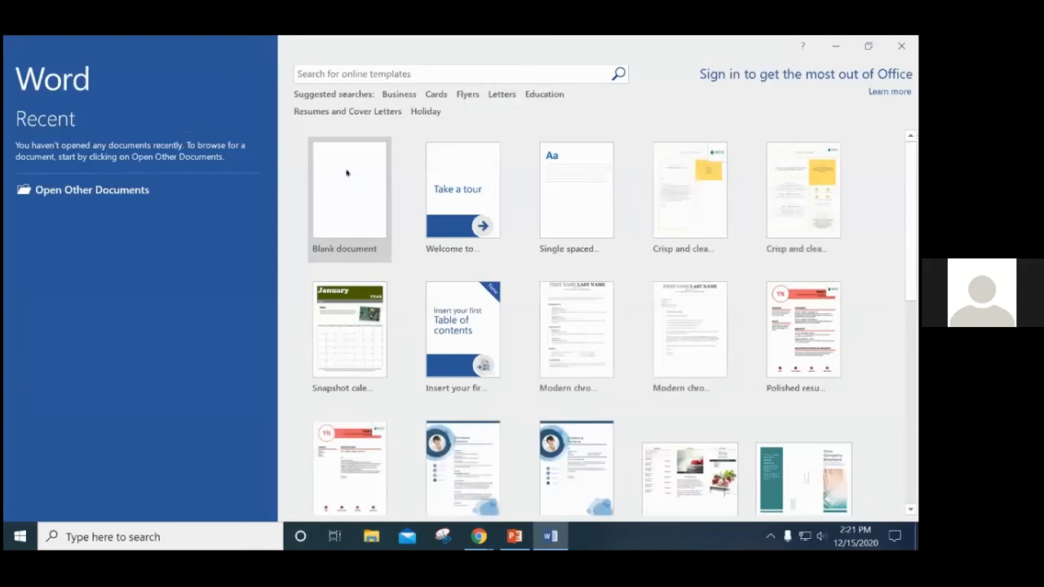
click(353, 226)
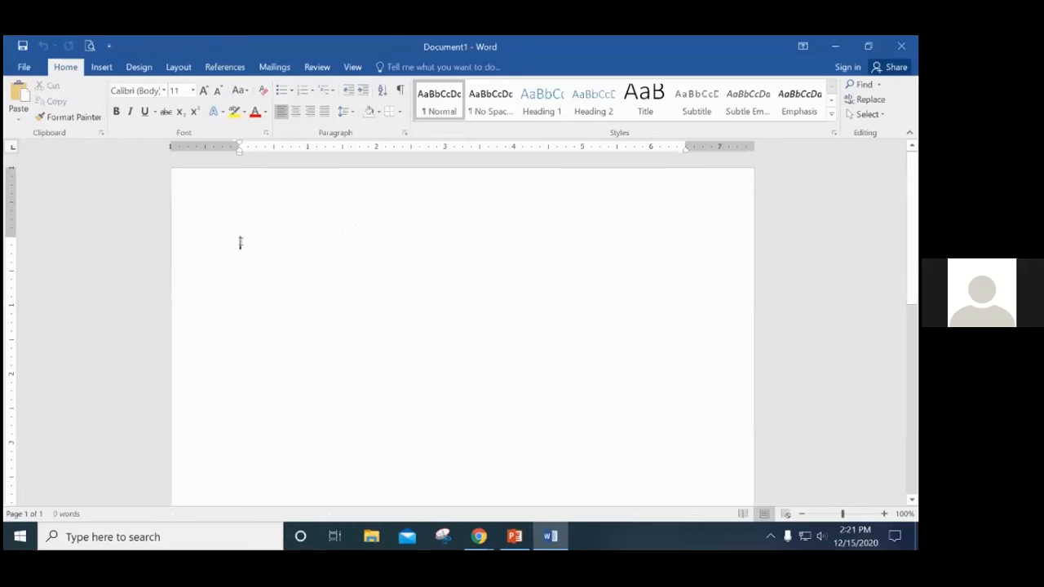
Paste the copied chapter into the blank document with its source formatting kept
right_click(239, 242)
click(268, 303)
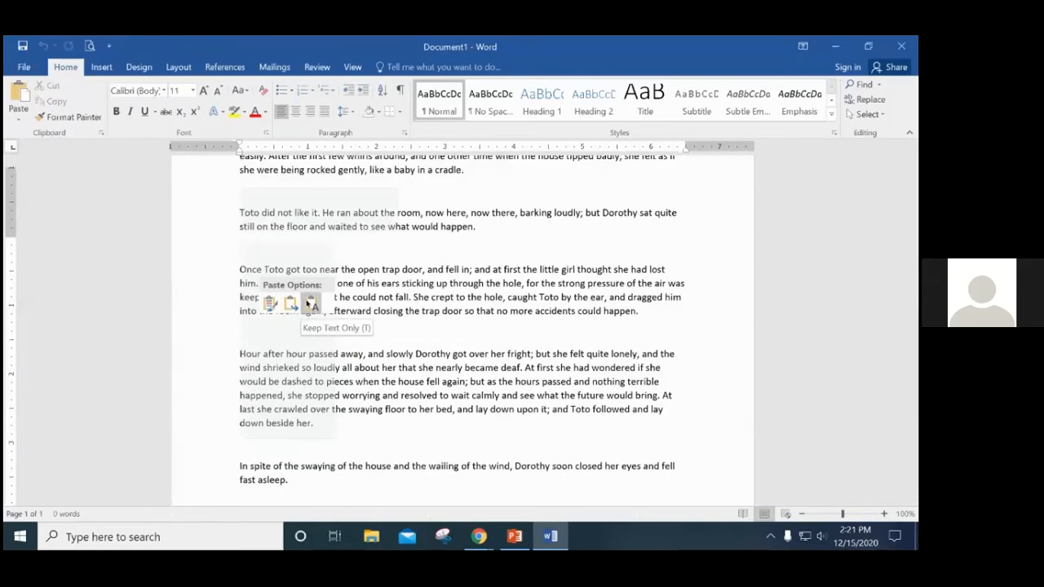
click(270, 303)
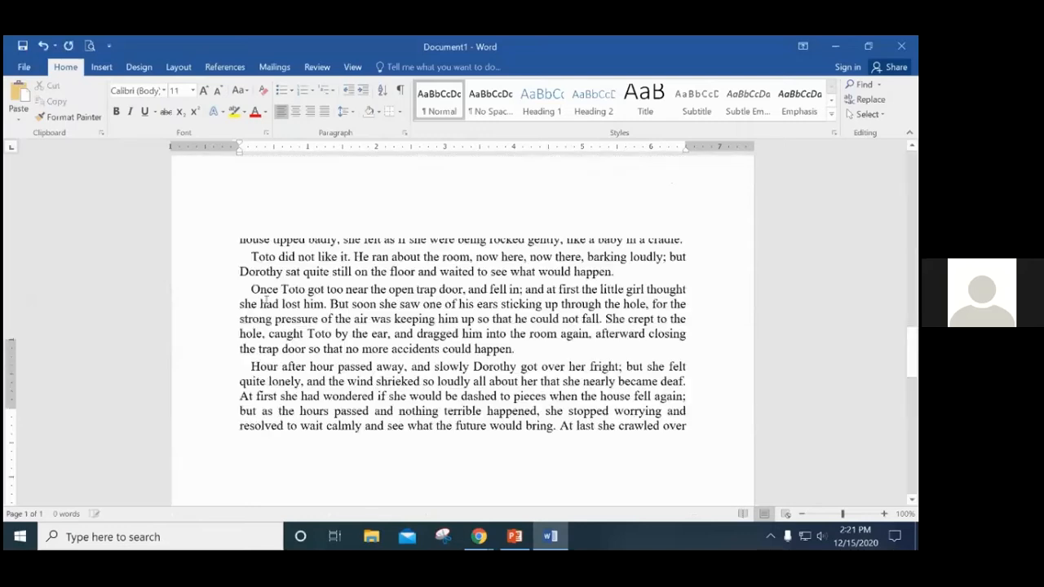
scroll(619, 362, up, 10)
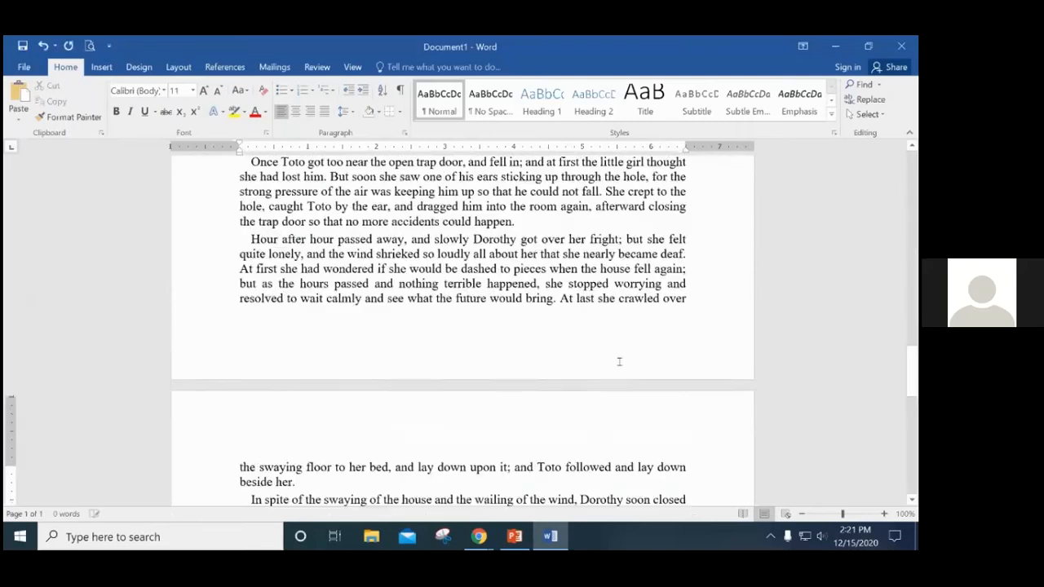
scroll(582, 349, up, 12)
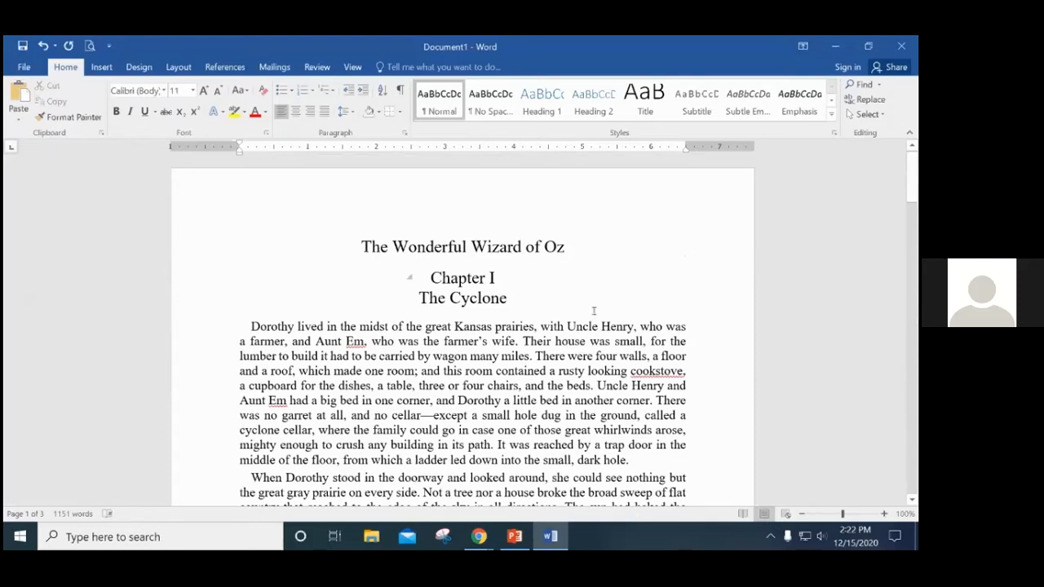
Save the document to the Desktop as a Word document named "Wizard of OZ"
click(24, 67)
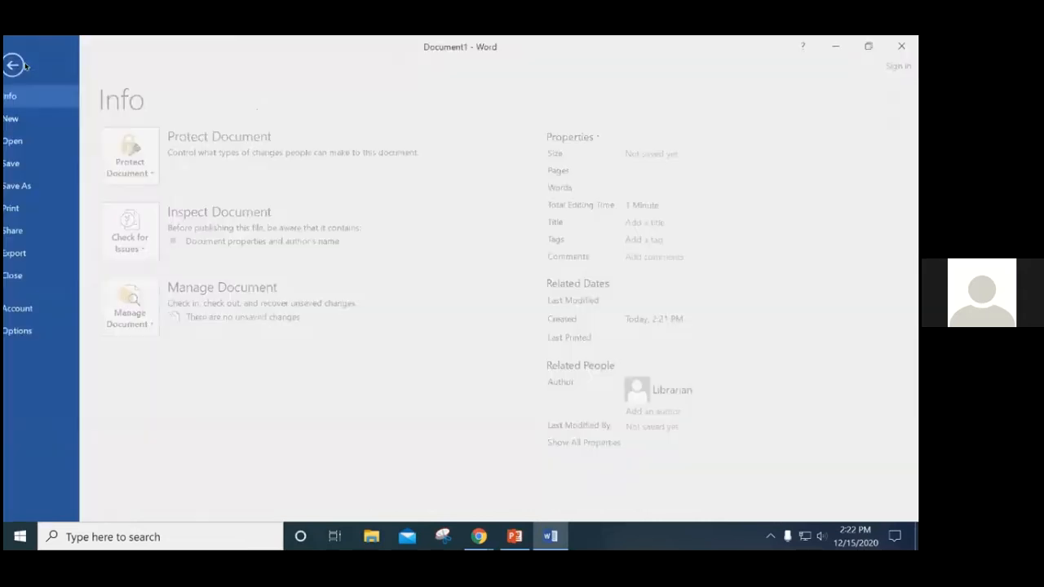
click(44, 186)
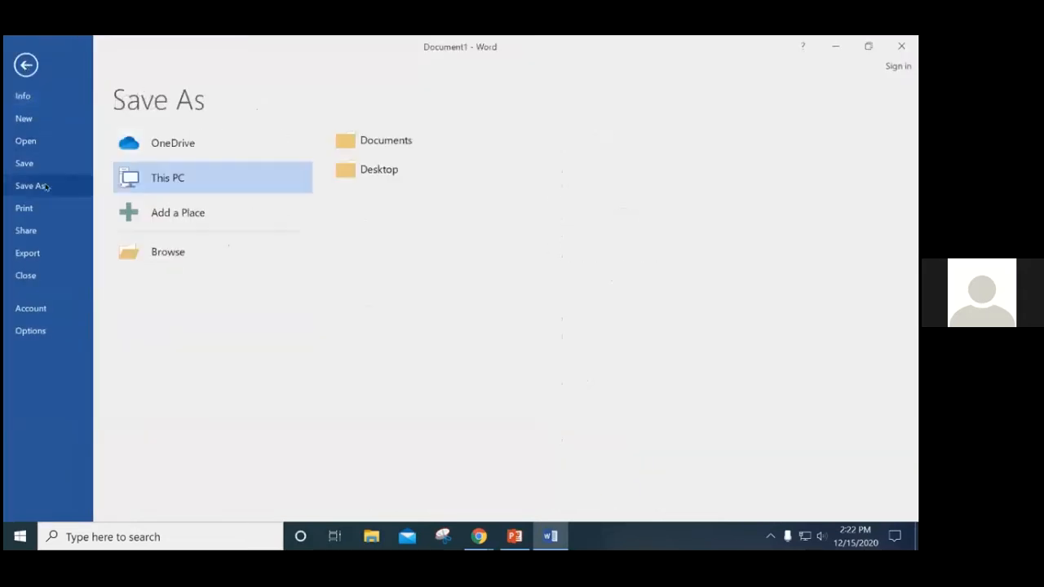
click(416, 161)
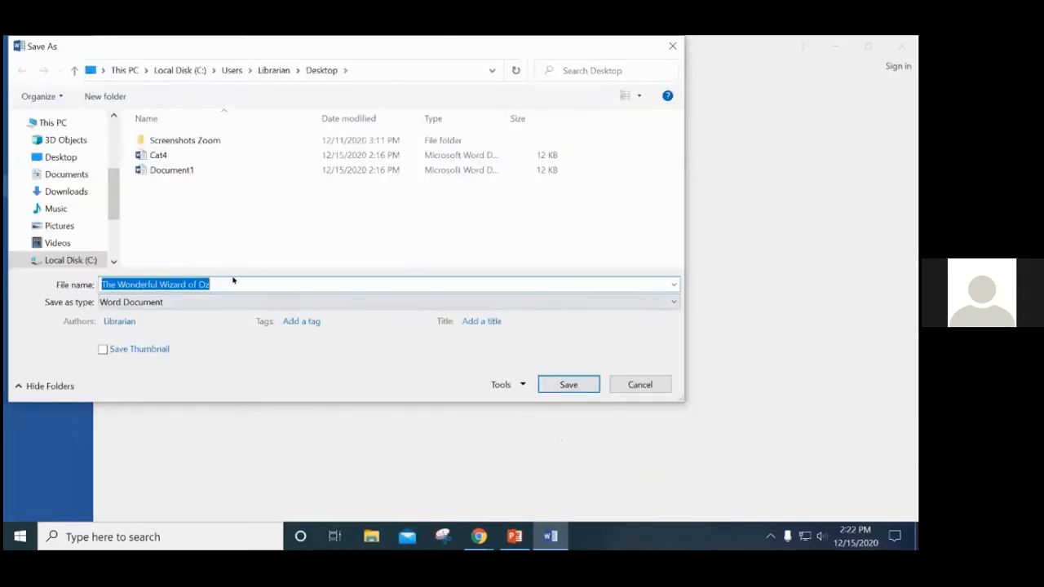
drag(229, 285, 37, 280)
text(Wizard of )
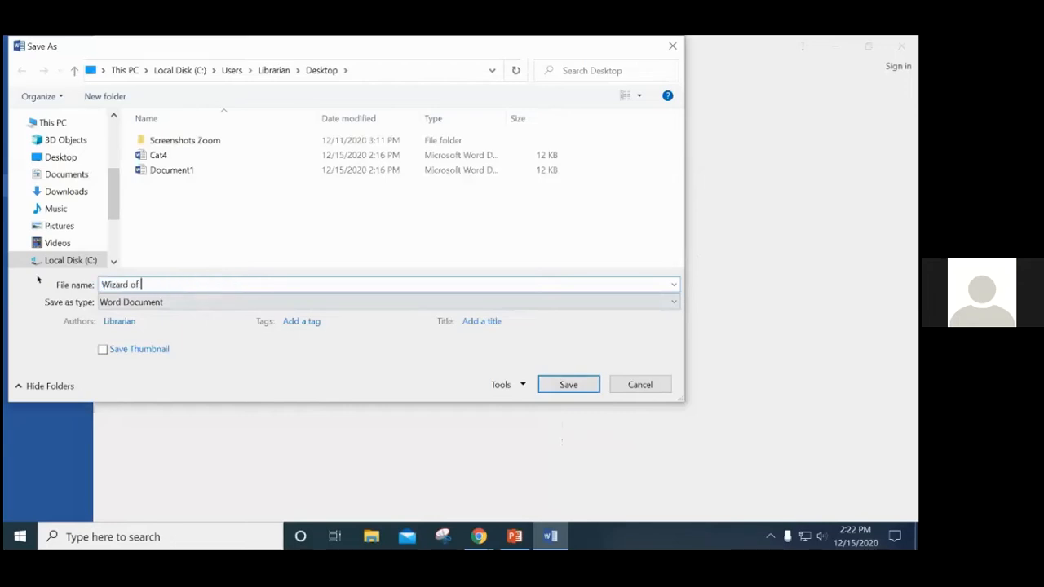
text(OZ)
click(563, 386)
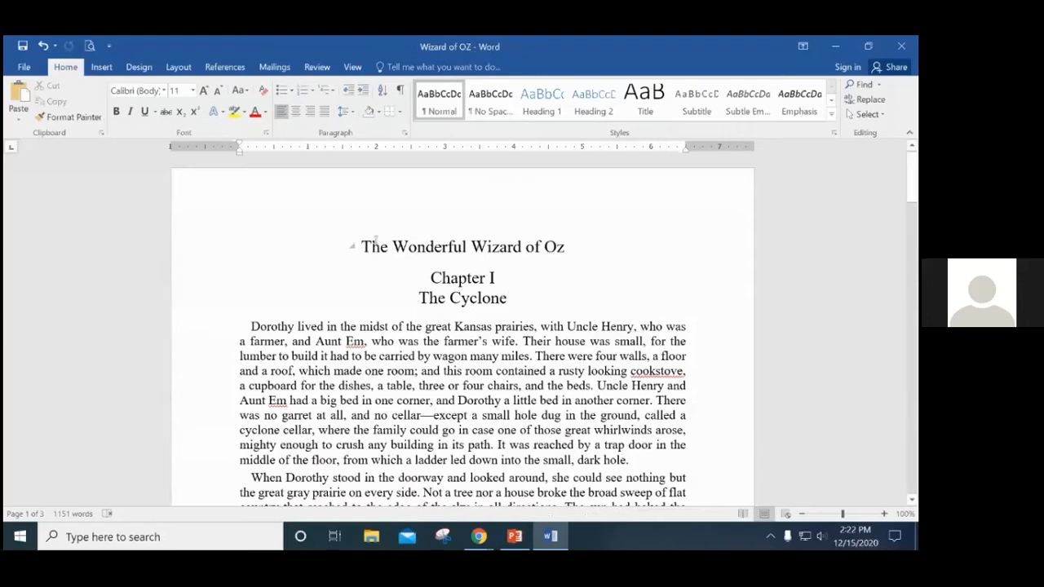
click(420, 298)
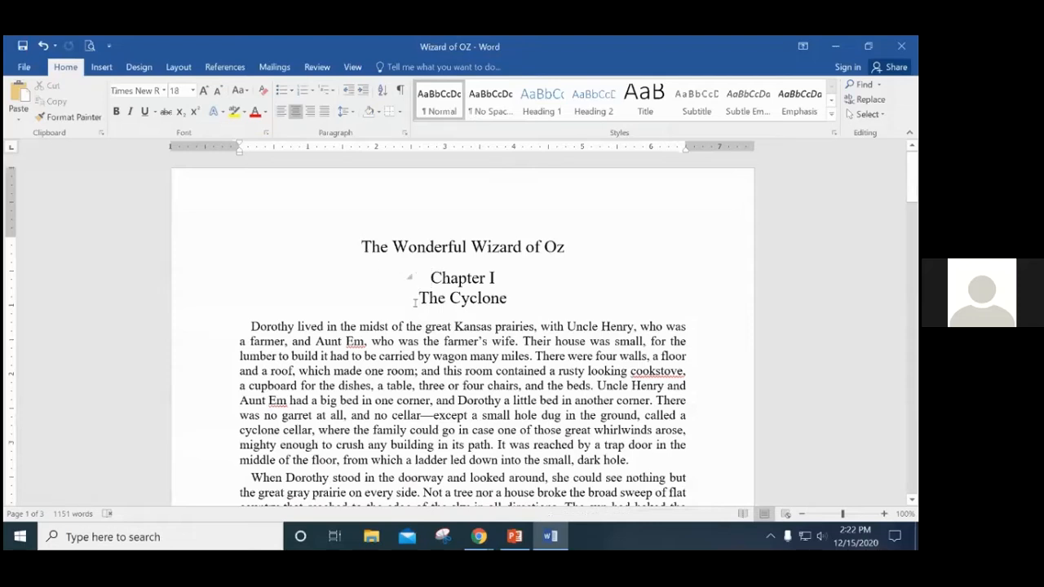
click(241, 329)
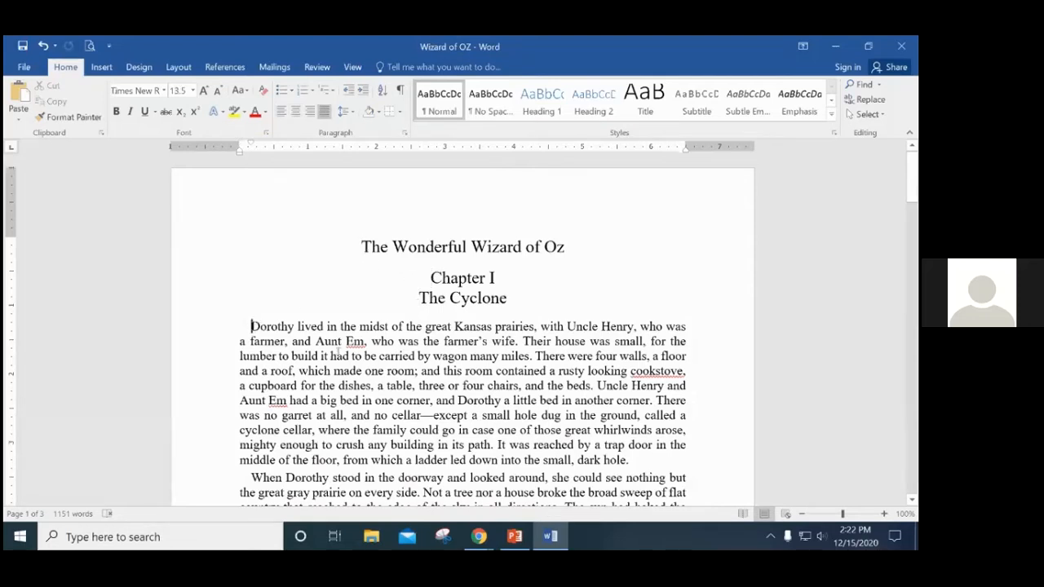
drag(251, 328, 326, 327)
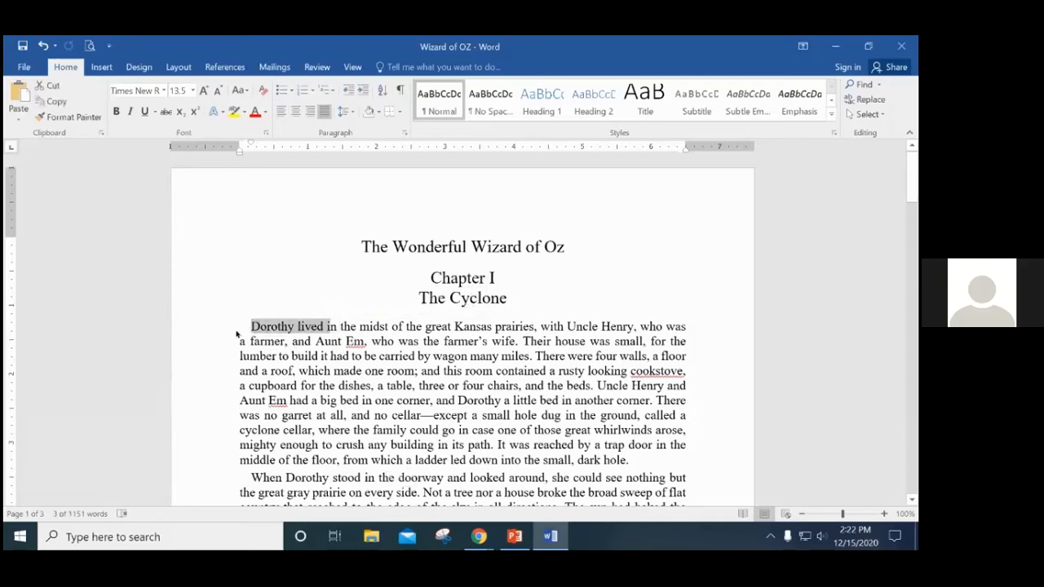
click(306, 331)
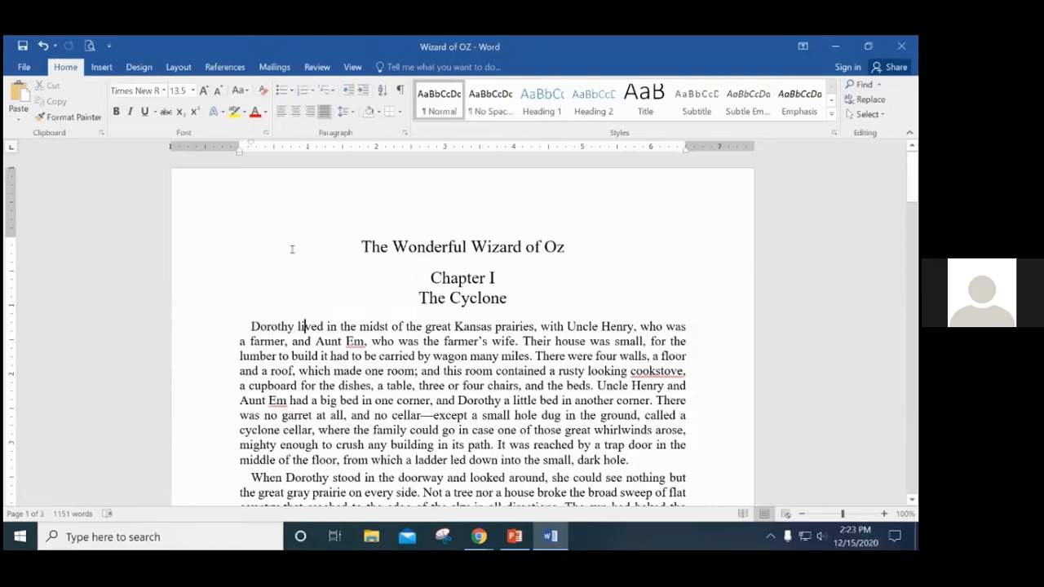
Delete all the pasted text so that the Wizard of OZ document is empty
drag(247, 250, 669, 230)
key(Delete)
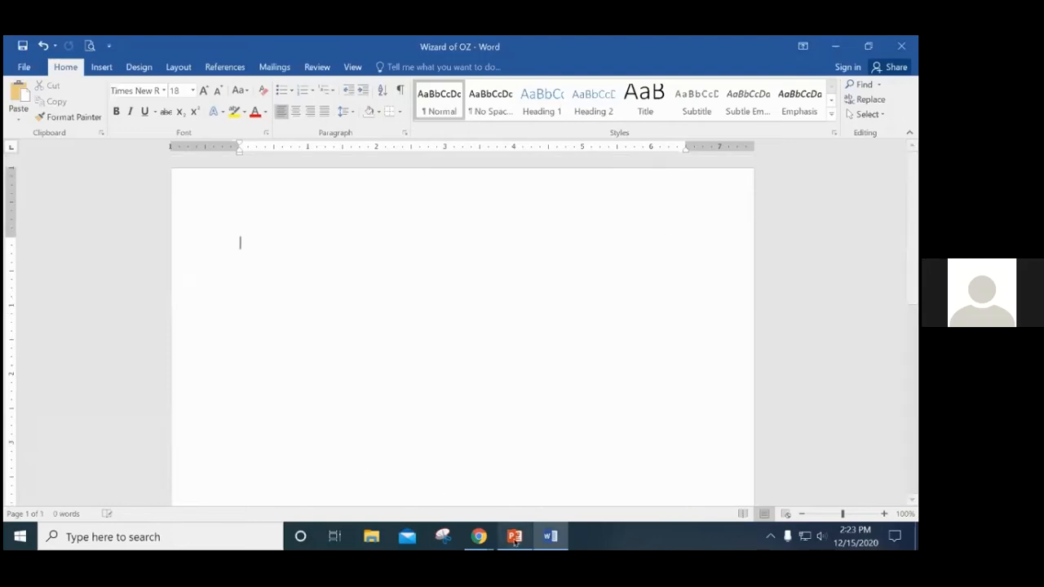
Switch back to the Project Gutenberg eBook in Chrome and copy the still-selected Chapter I text again
mouse_move(479, 536)
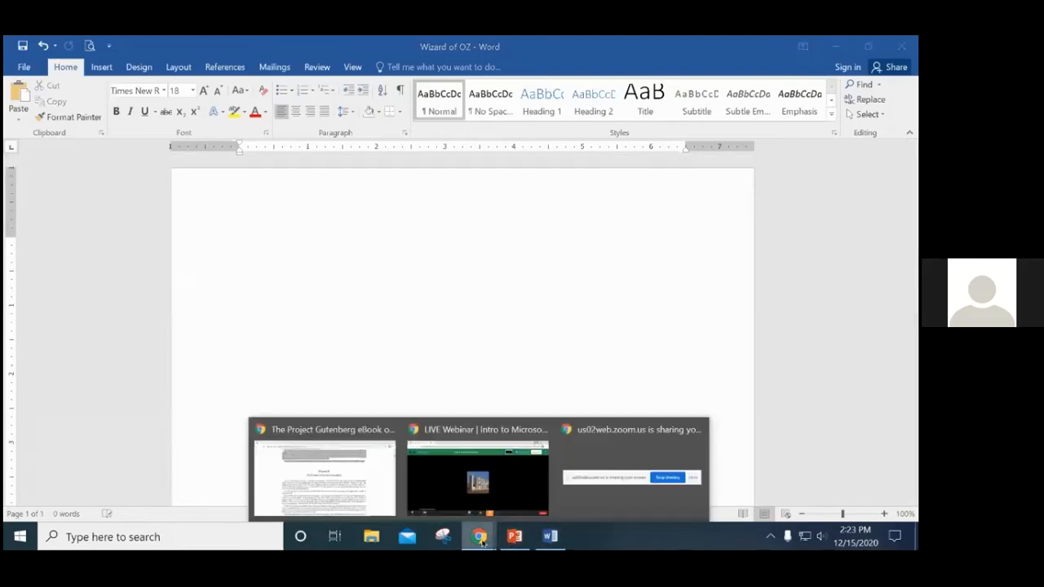
click(335, 487)
scroll(862, 248, up, 15)
scroll(861, 248, up, 3)
scroll(861, 248, down, 4)
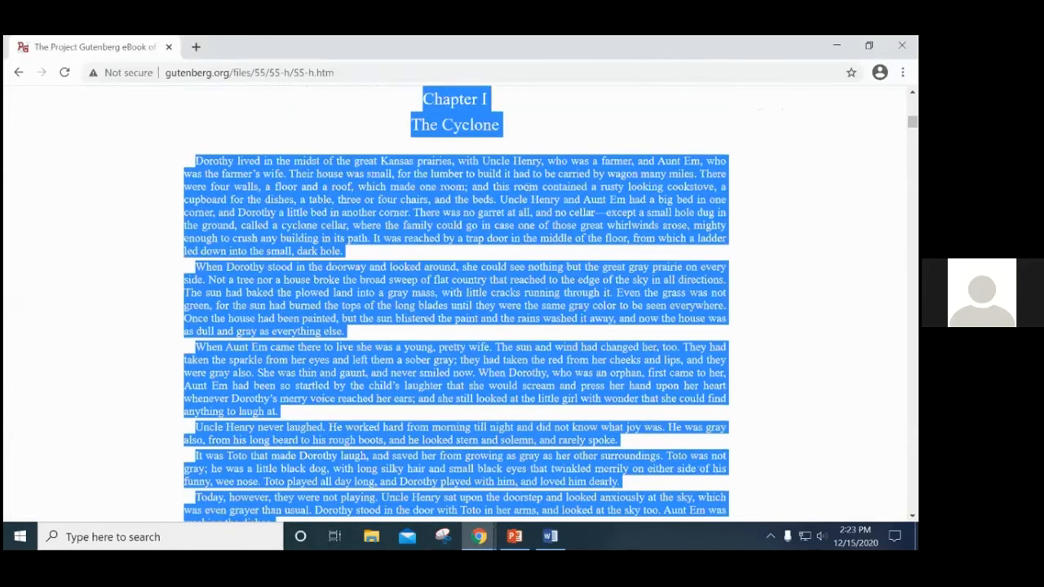
right_click(530, 191)
click(543, 198)
Open Notepad and move its window so the title and menu bar are fully on screen
click(254, 537)
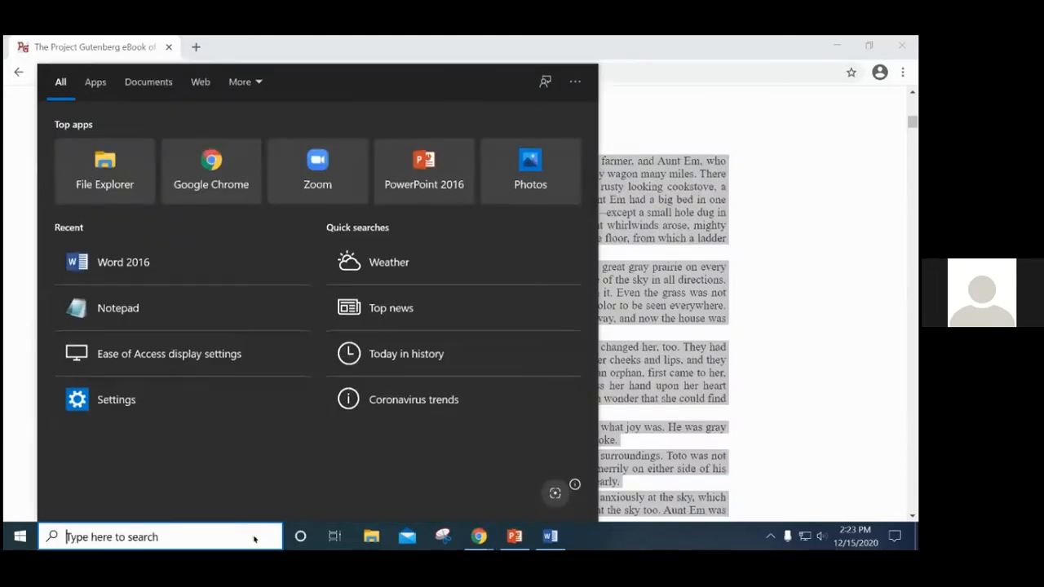
text(notepad)
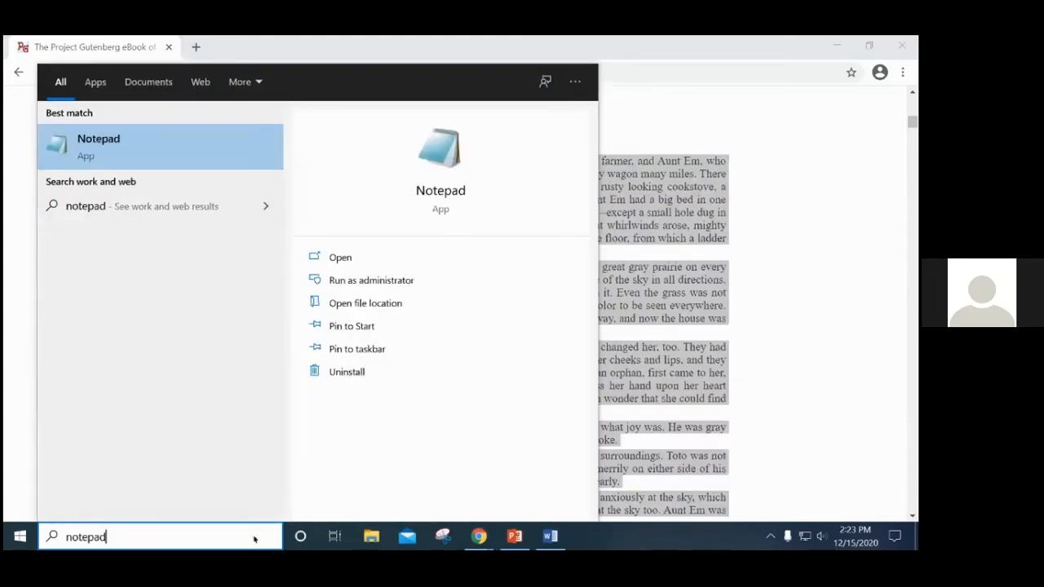
click(147, 142)
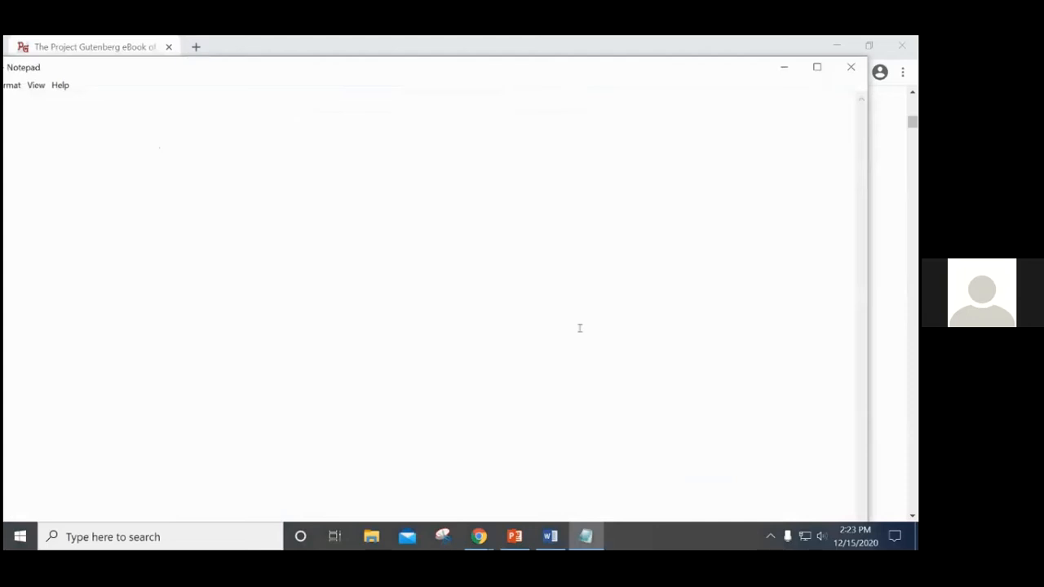
drag(354, 70, 427, 58)
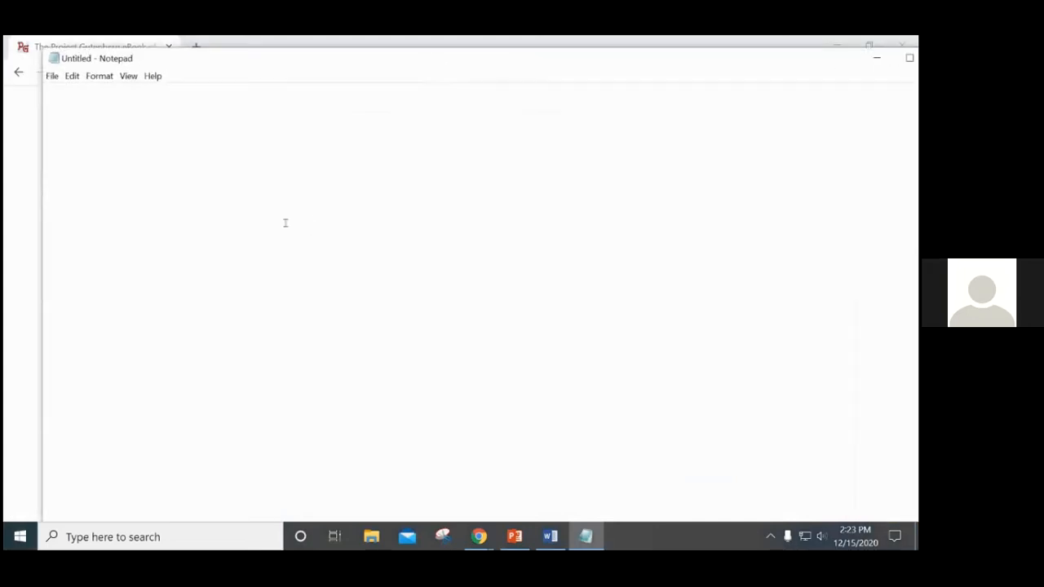
Paste the copied Chapter I text into the blank Notepad file
click(53, 76)
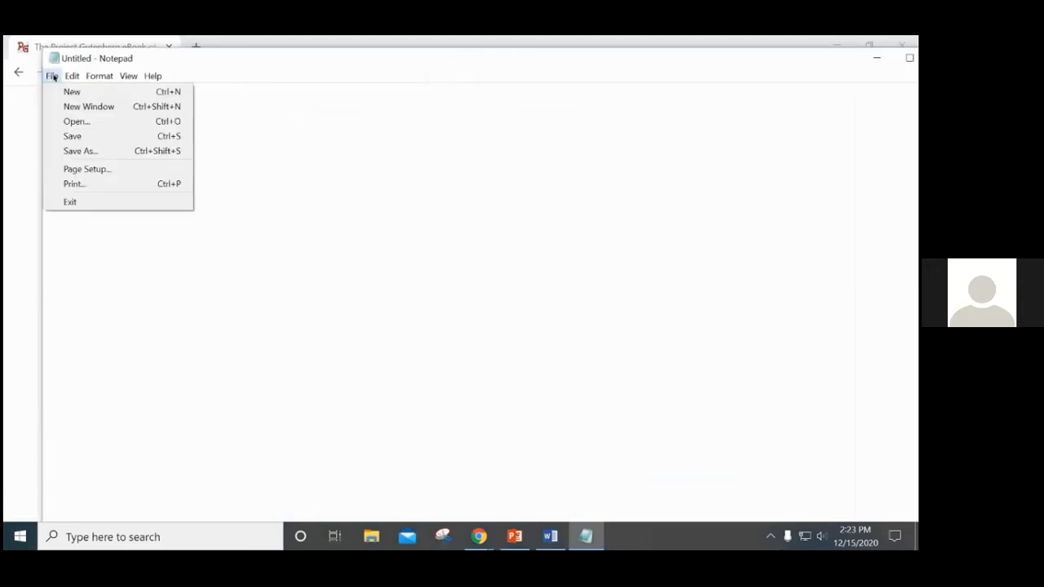
click(66, 76)
click(94, 137)
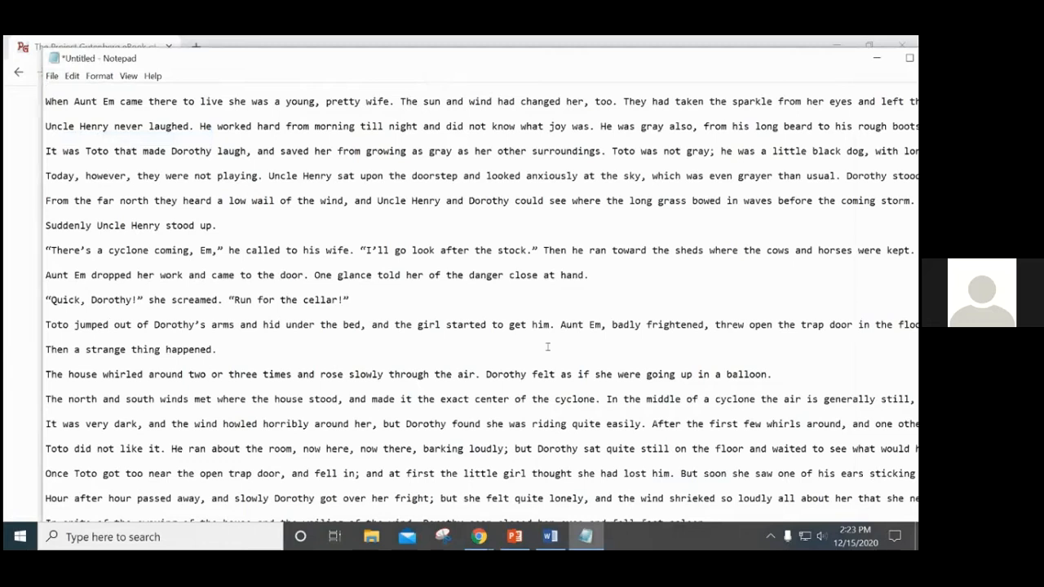
Select the entire text in the Notepad file and copy it
click(72, 76)
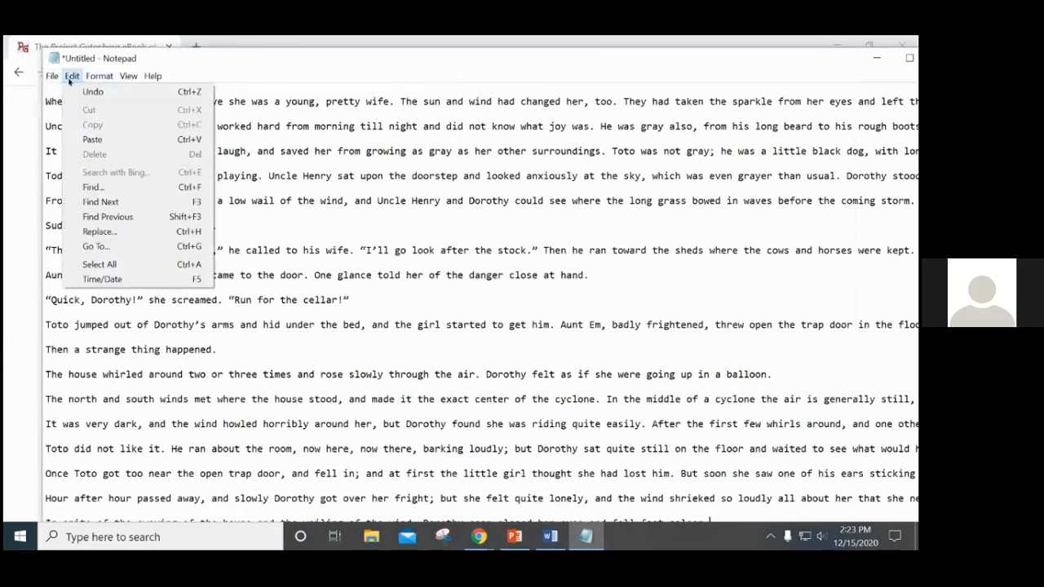
click(138, 267)
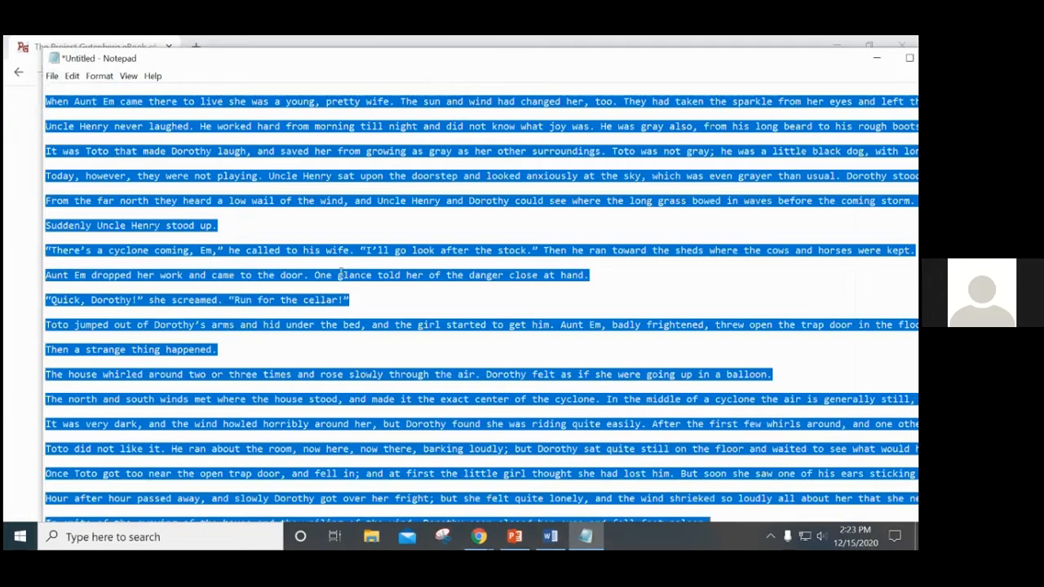
right_click(113, 93)
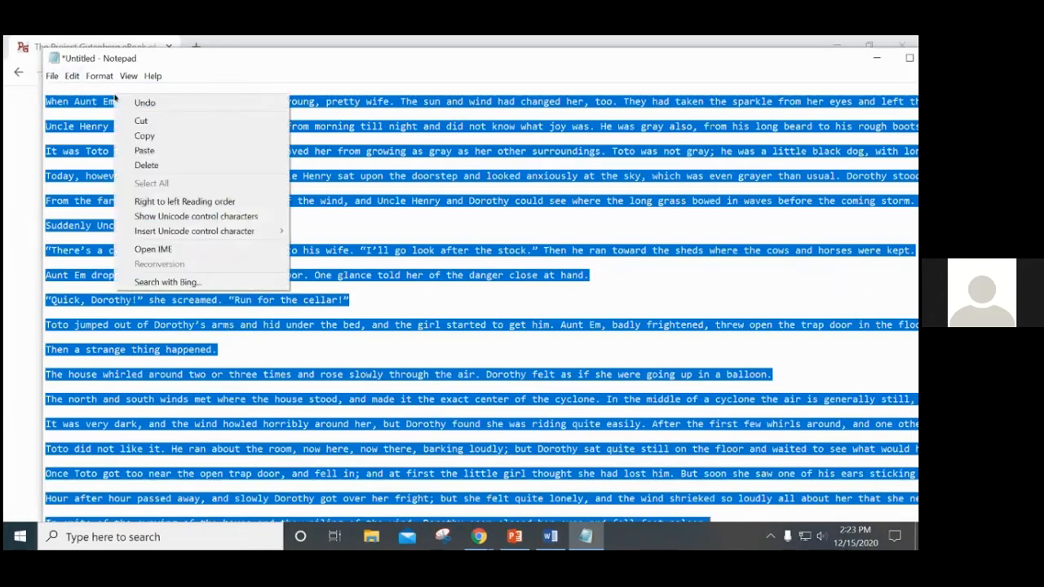
click(145, 136)
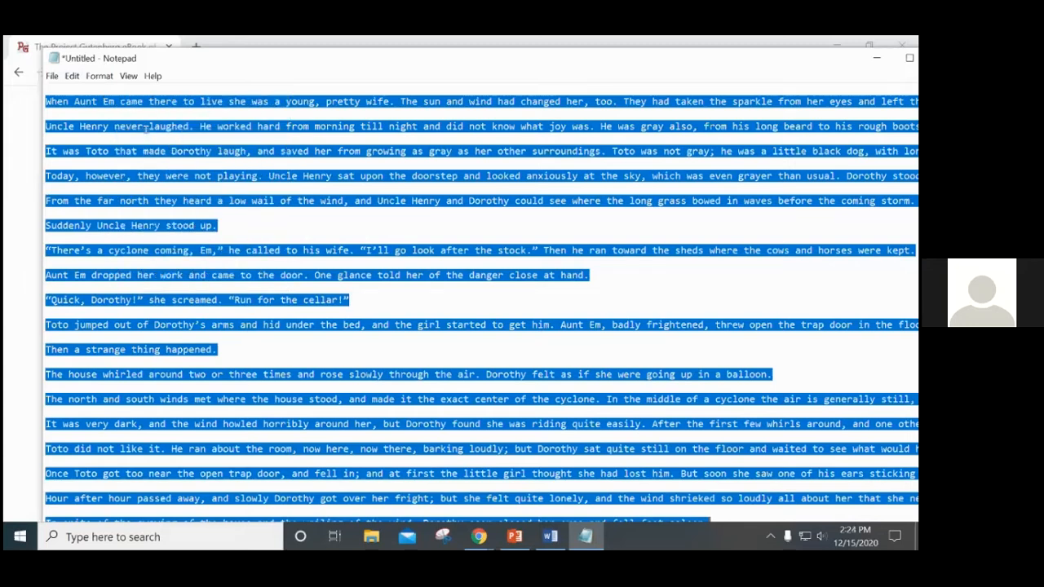
Minimize Notepad, switch to the Wizard of OZ document in Word and paste the copied text as text only
click(874, 58)
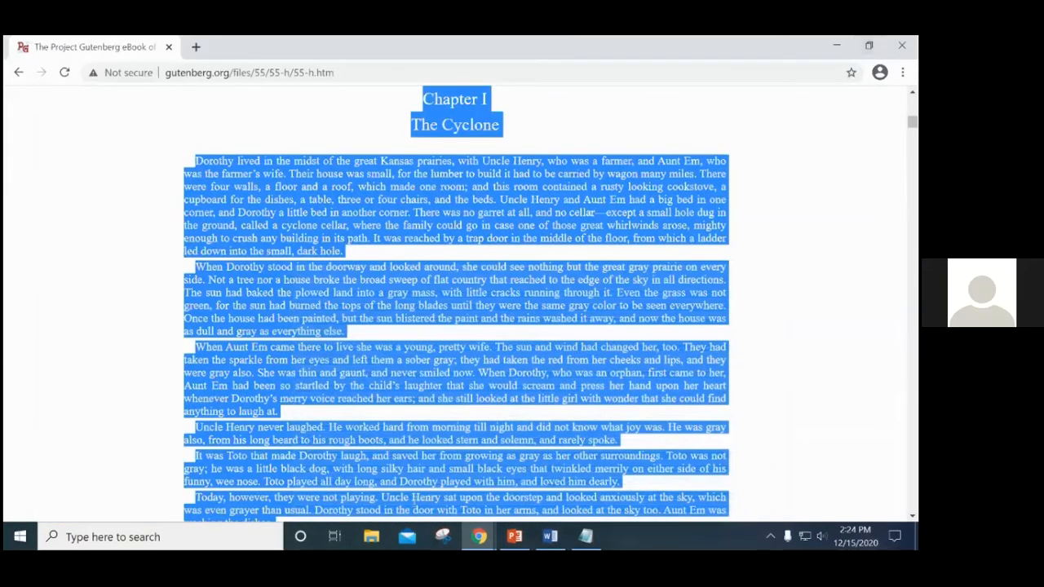
mouse_move(553, 537)
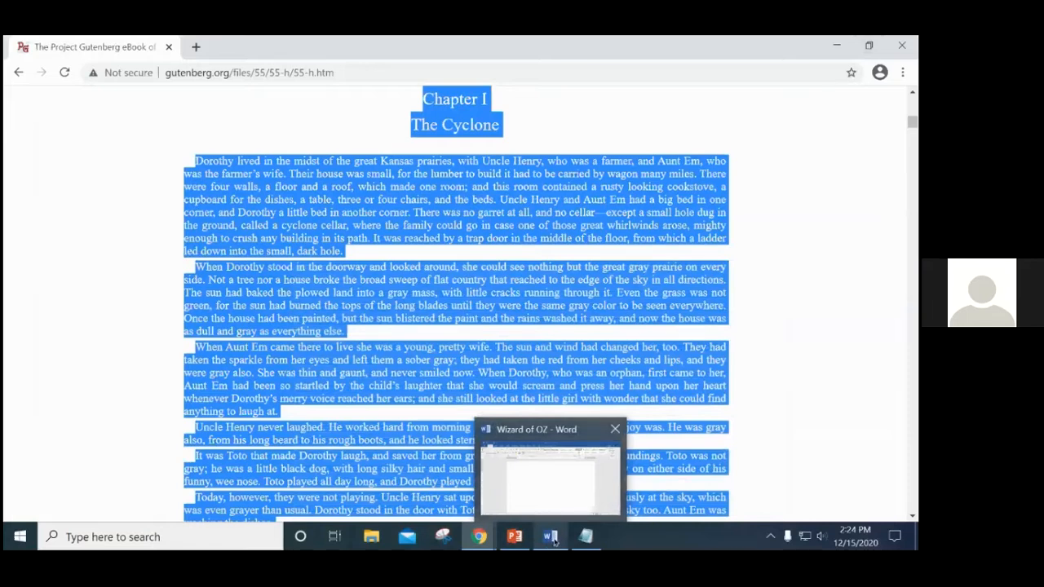
click(552, 537)
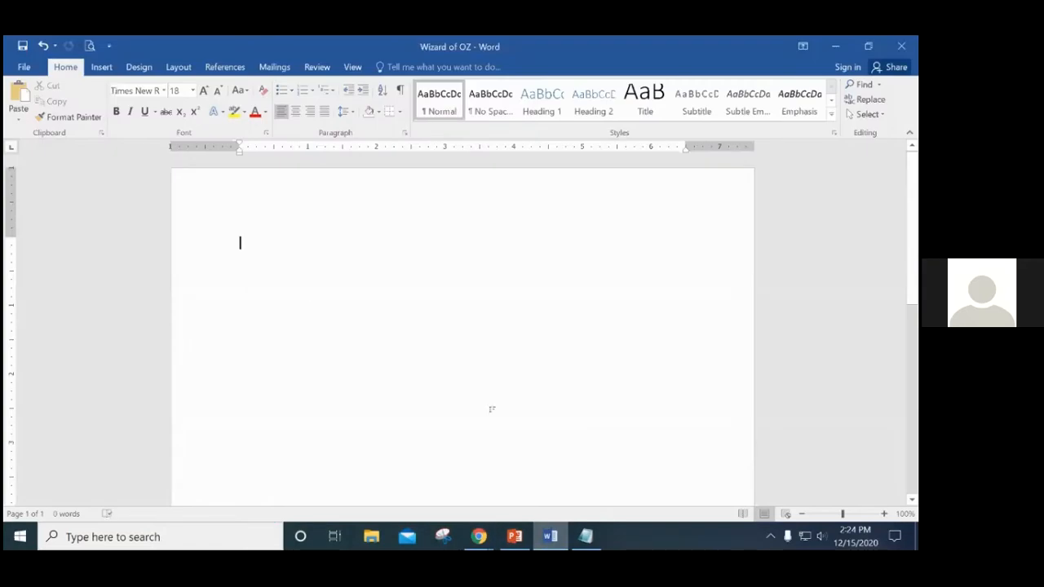
right_click(243, 244)
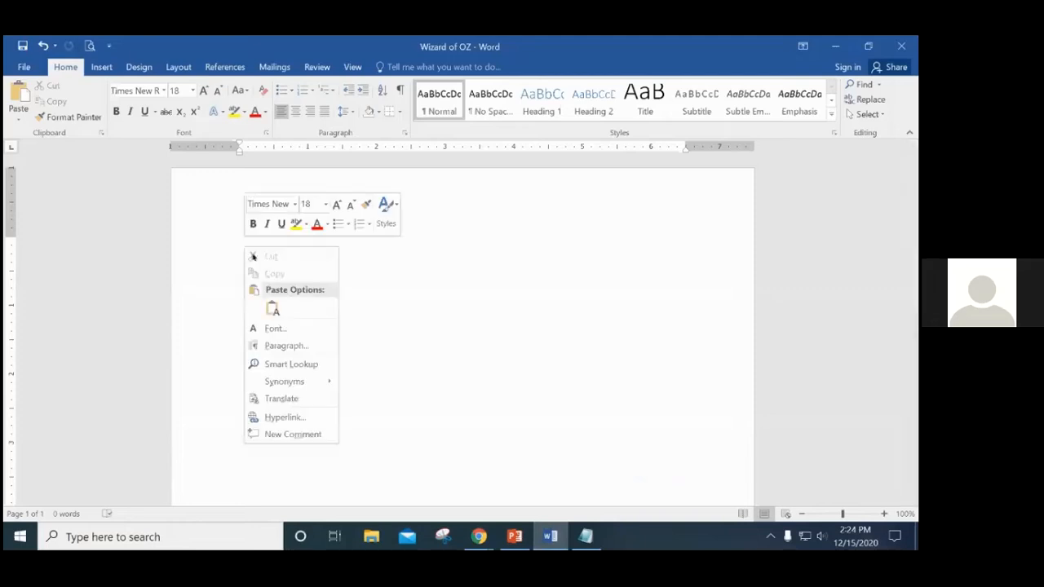
click(272, 308)
scroll(301, 310, up, 7)
scroll(301, 310, up, 15)
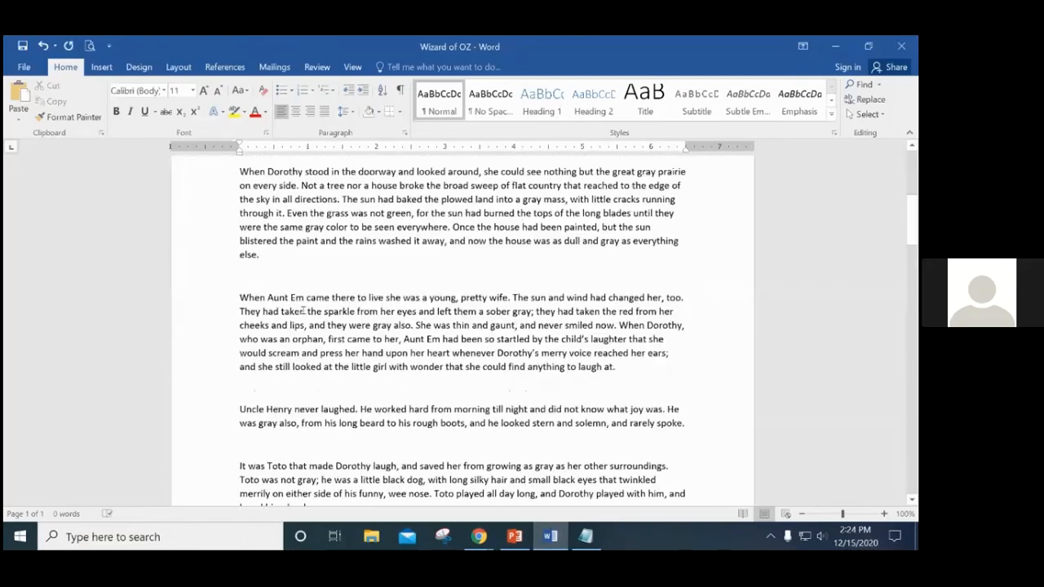
Examine the formatting of the pasted title, the first paragraph's indentation and the paragraph spacing throughout the document
drag(237, 243, 369, 238)
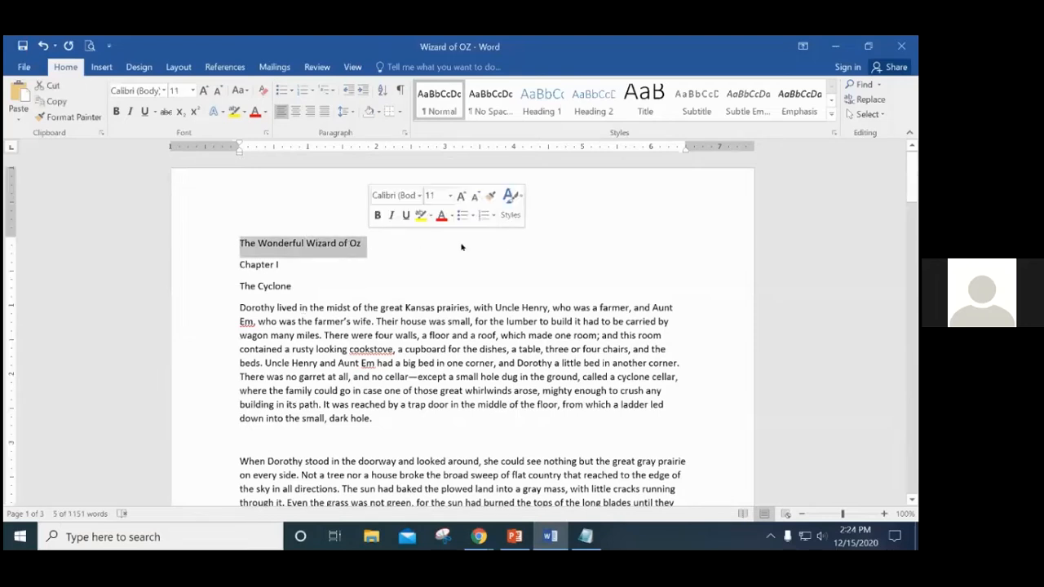
click(330, 266)
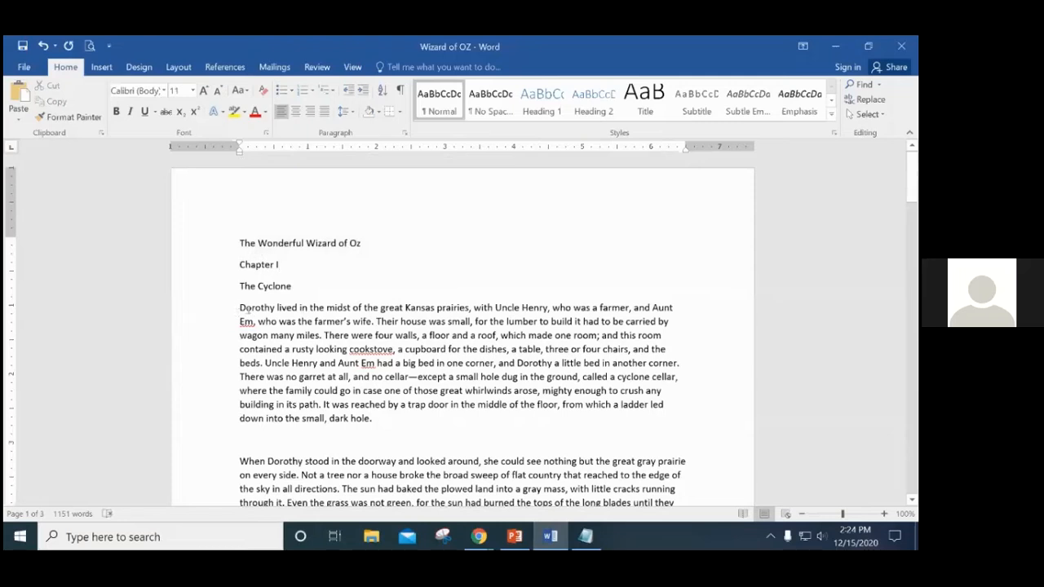
drag(240, 308, 297, 308)
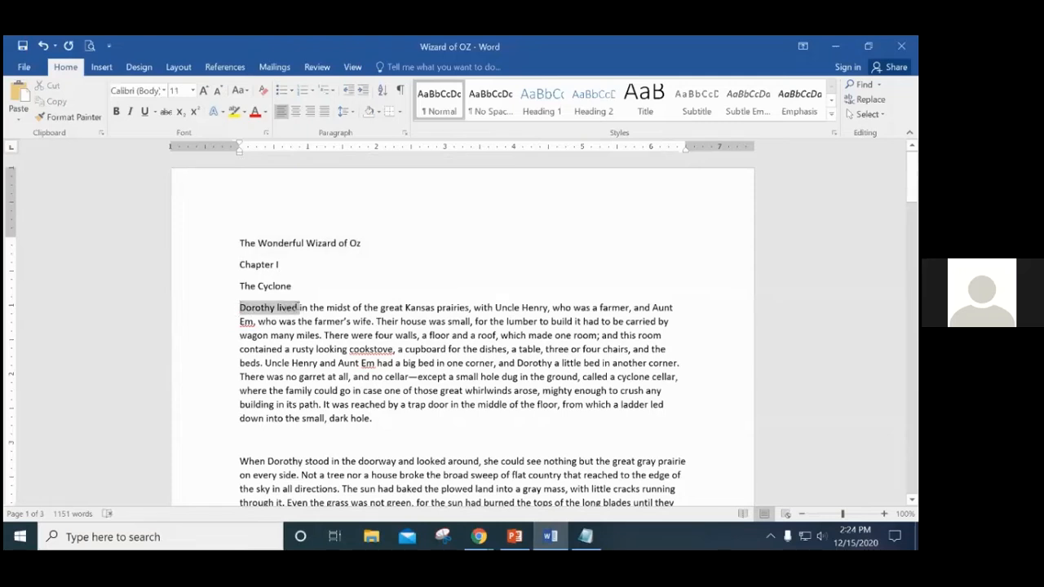
click(240, 307)
scroll(287, 312, down, 3)
scroll(372, 326, down, 8)
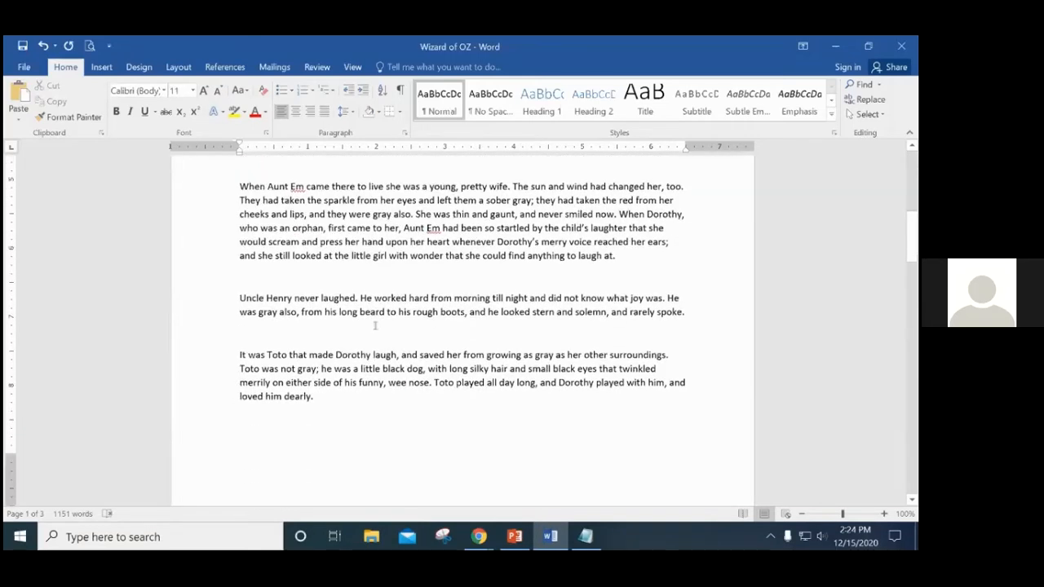
scroll(376, 349, down, 12)
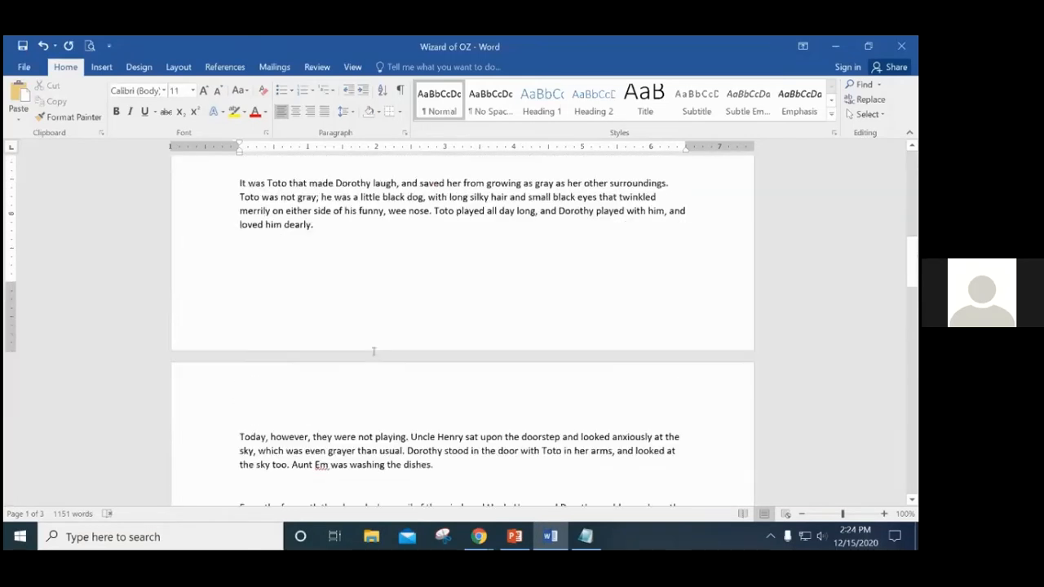
scroll(408, 348, down, 20)
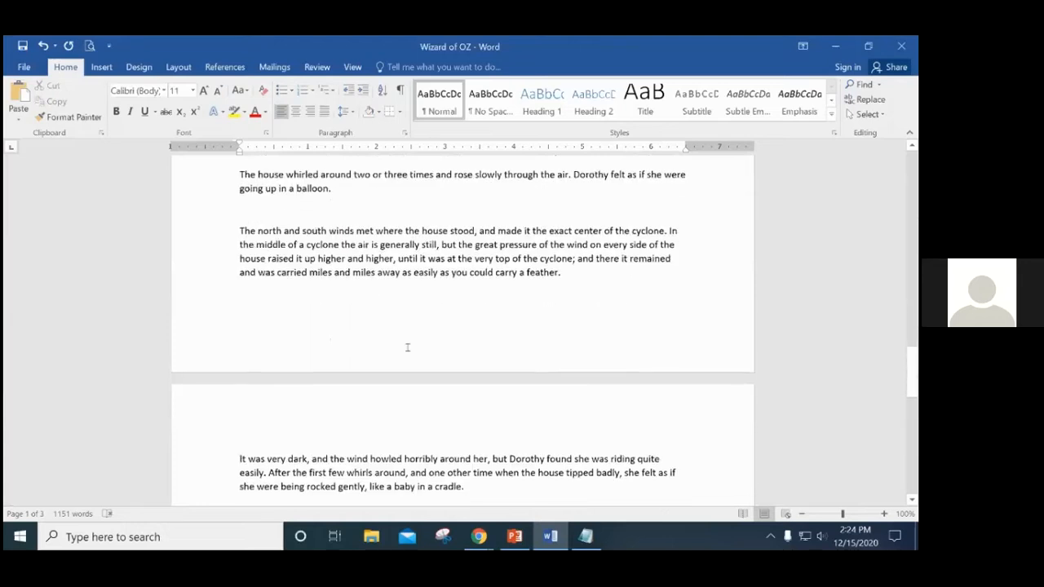
scroll(407, 347, up, 20)
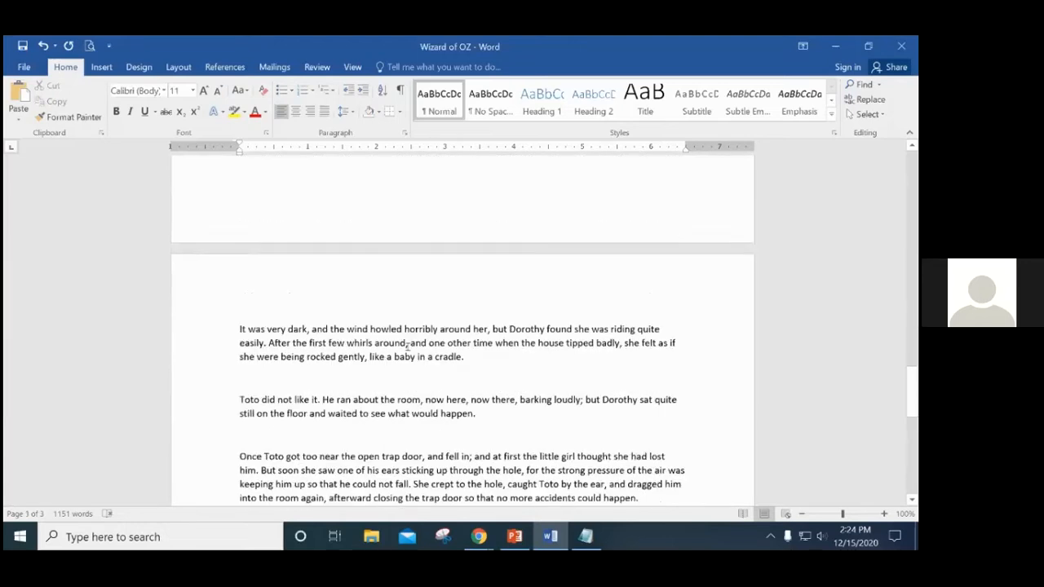
scroll(404, 347, up, 15)
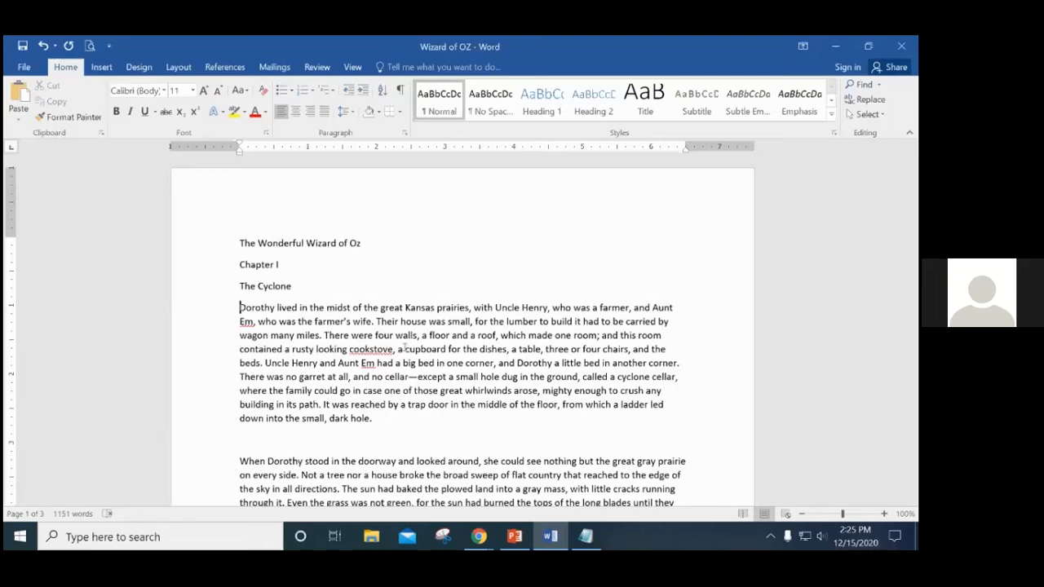
Clear the Wizard of OZ document by deleting everything from the title to the end
drag(240, 244, 535, 457)
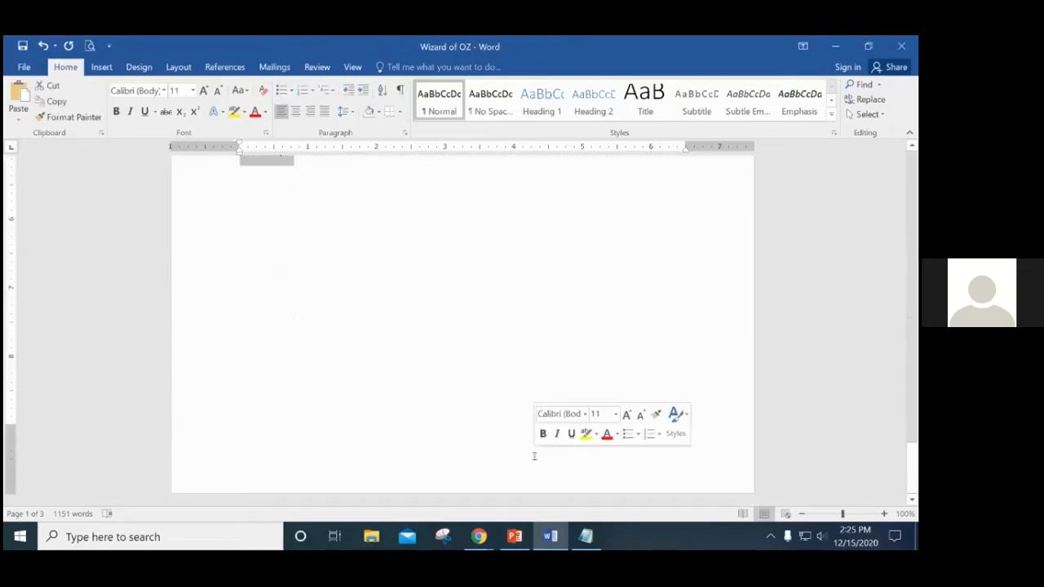
key(Delete)
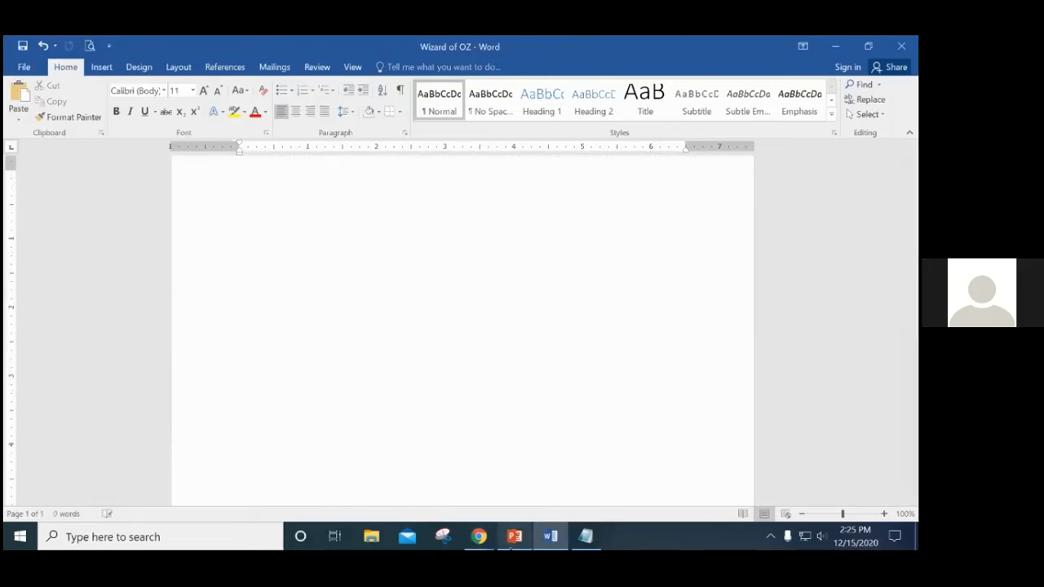
Switch to the Project Gutenberg eBook in Chrome and copy the still-selected Chapter I text
mouse_move(479, 538)
click(359, 462)
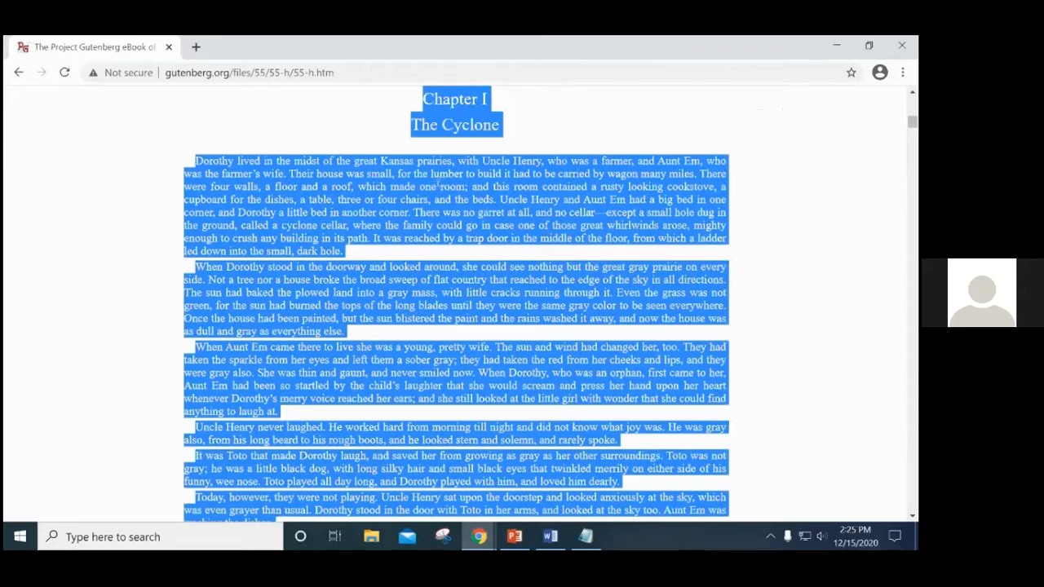
right_click(436, 210)
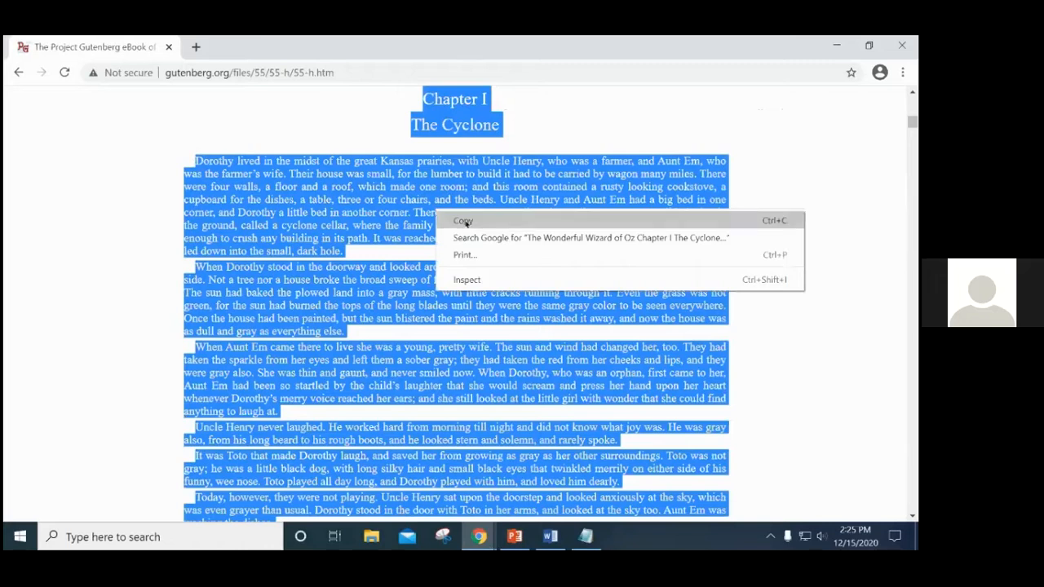
click(463, 221)
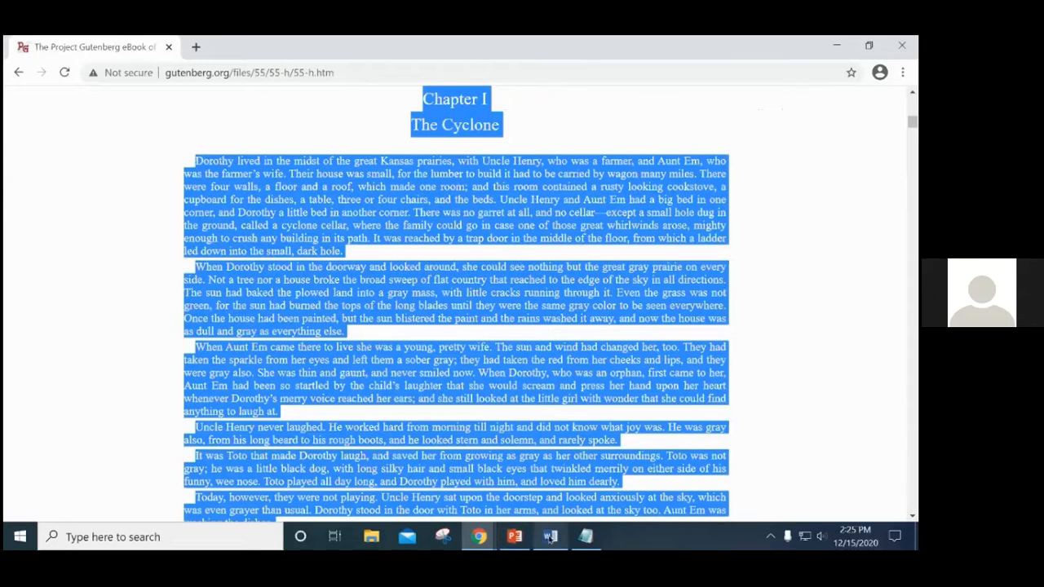
Return to the Wizard of OZ document, then bring up Notepad and close it without saving its text
mouse_move(551, 538)
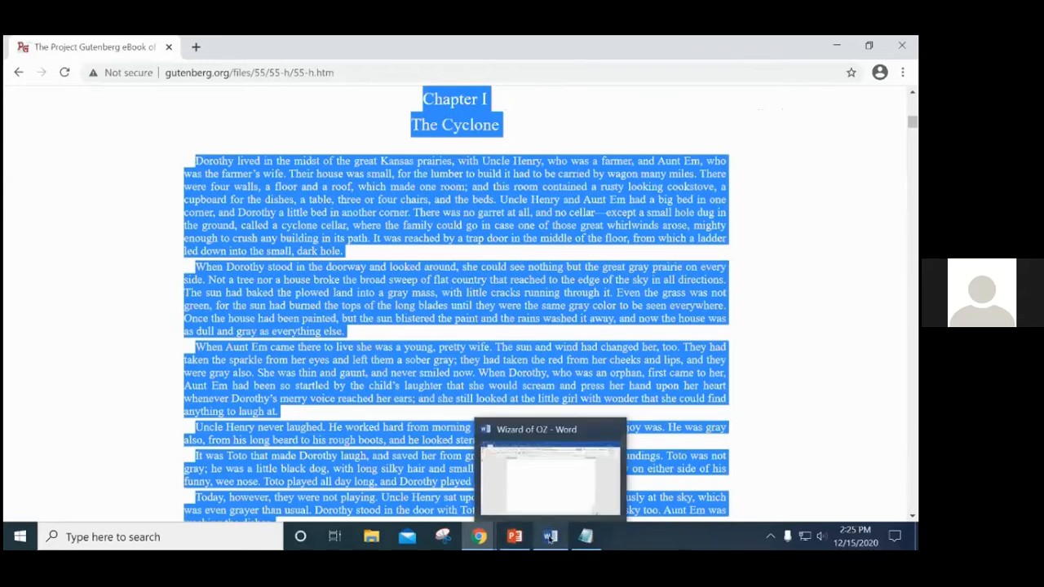
click(557, 491)
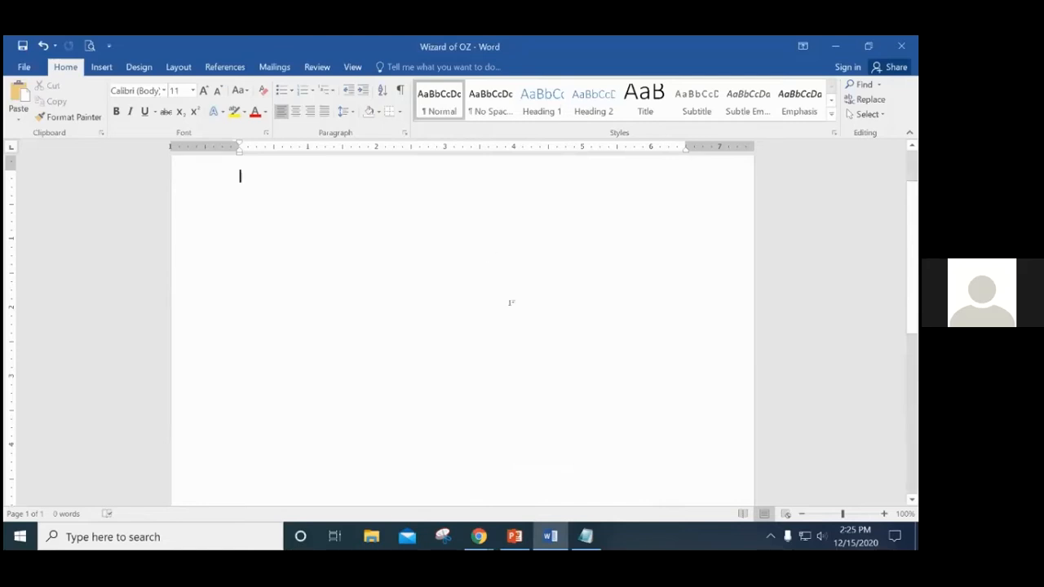
mouse_move(585, 539)
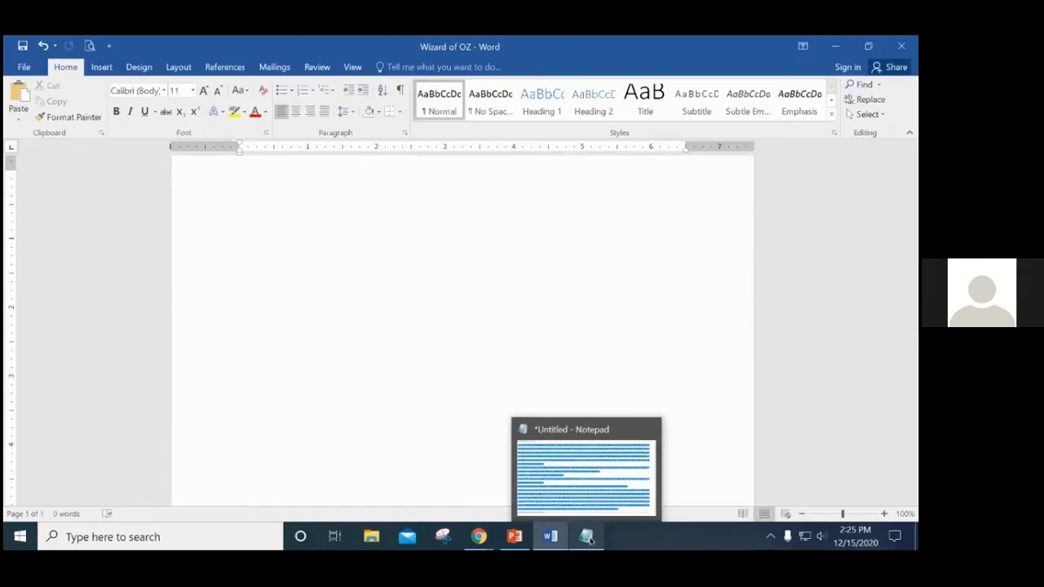
click(577, 471)
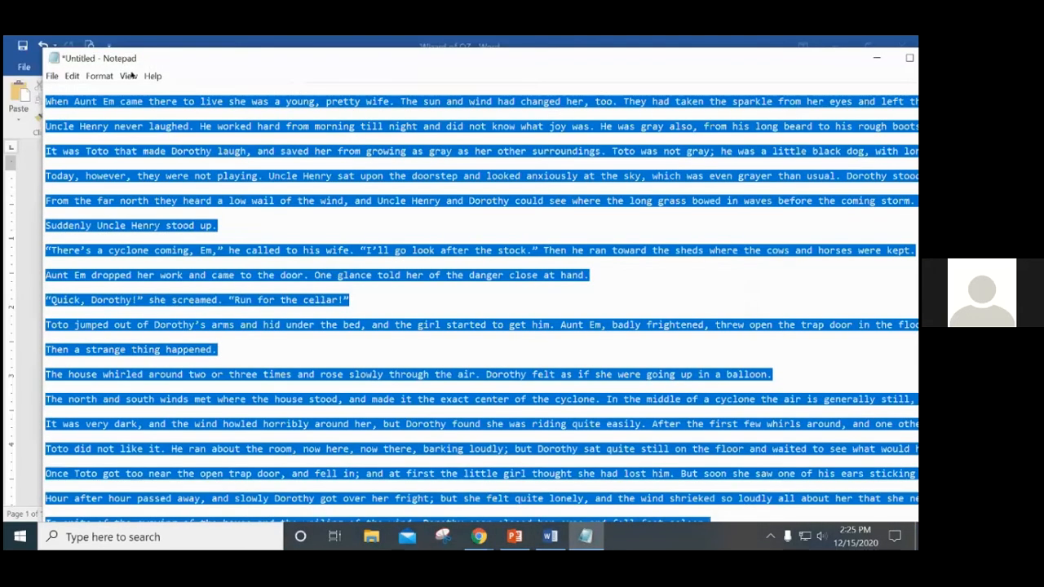
click(51, 76)
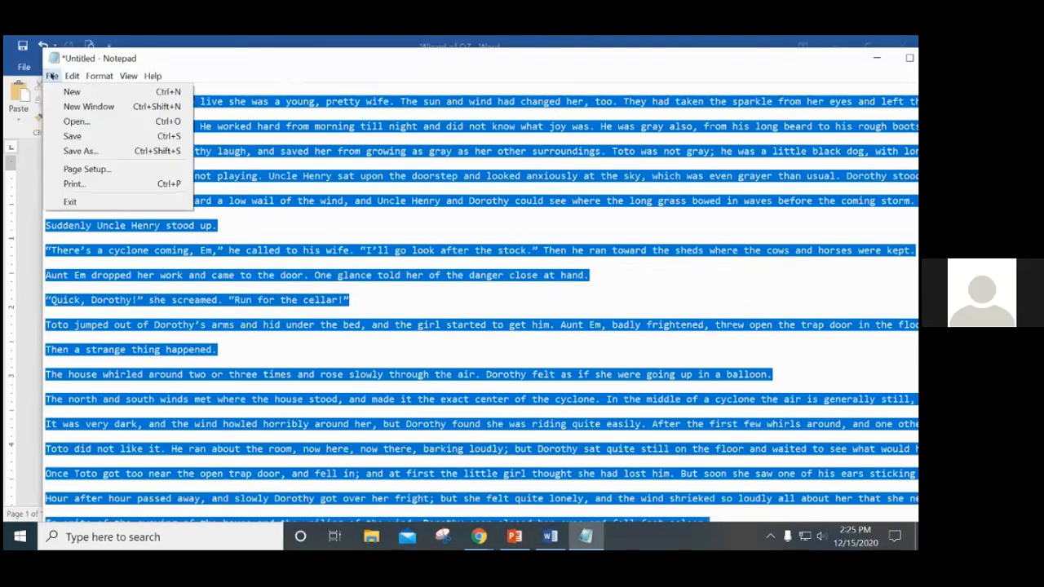
mouse_move(72, 76)
click(795, 77)
drag(621, 58, 499, 95)
click(800, 96)
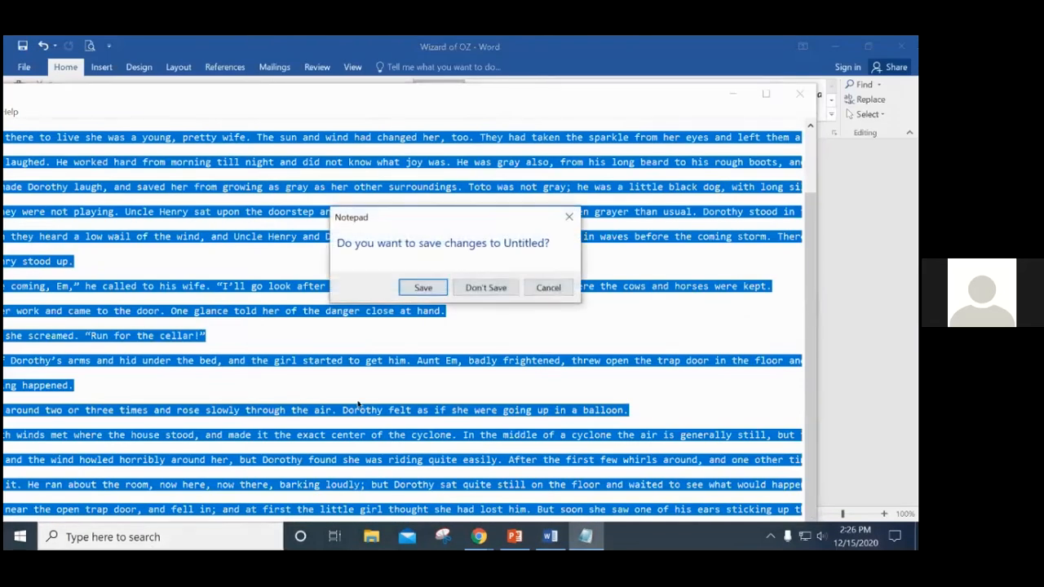
click(490, 287)
Open a fresh Notepad window, move it fully into view and paste the copied Chapter I text into it
click(220, 541)
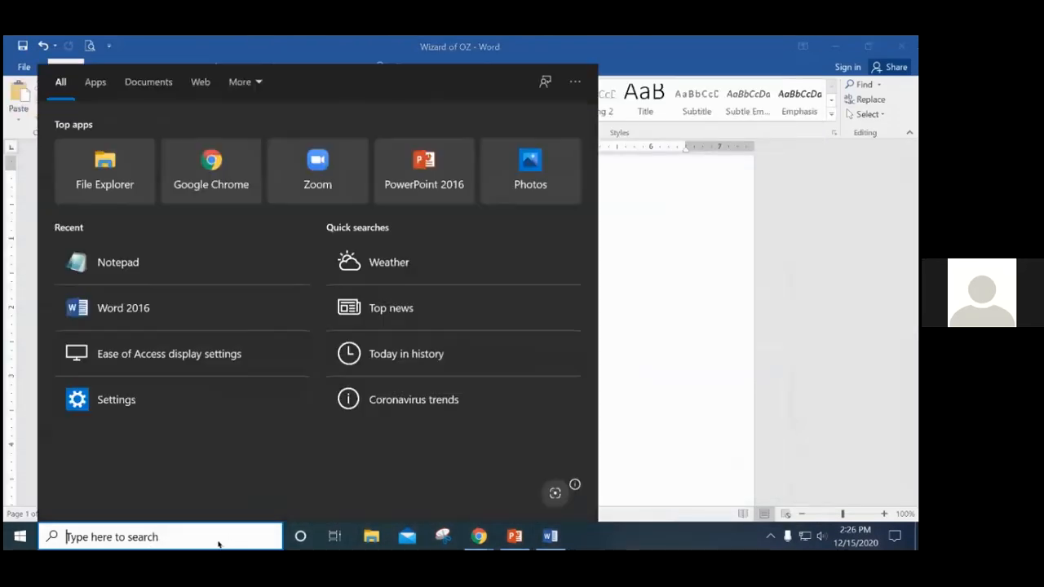
text(notepad)
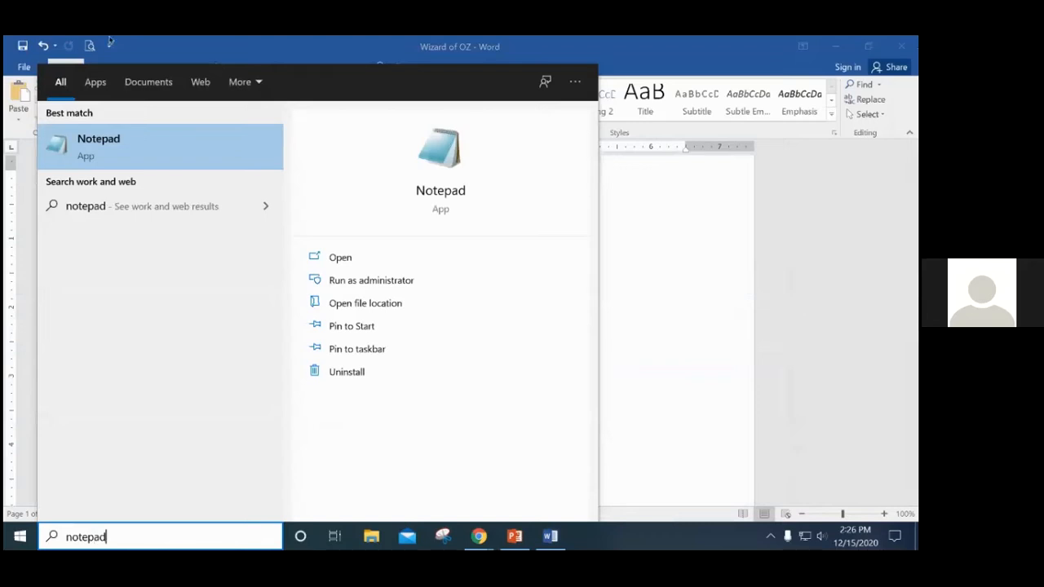
click(138, 136)
drag(139, 96, 275, 78)
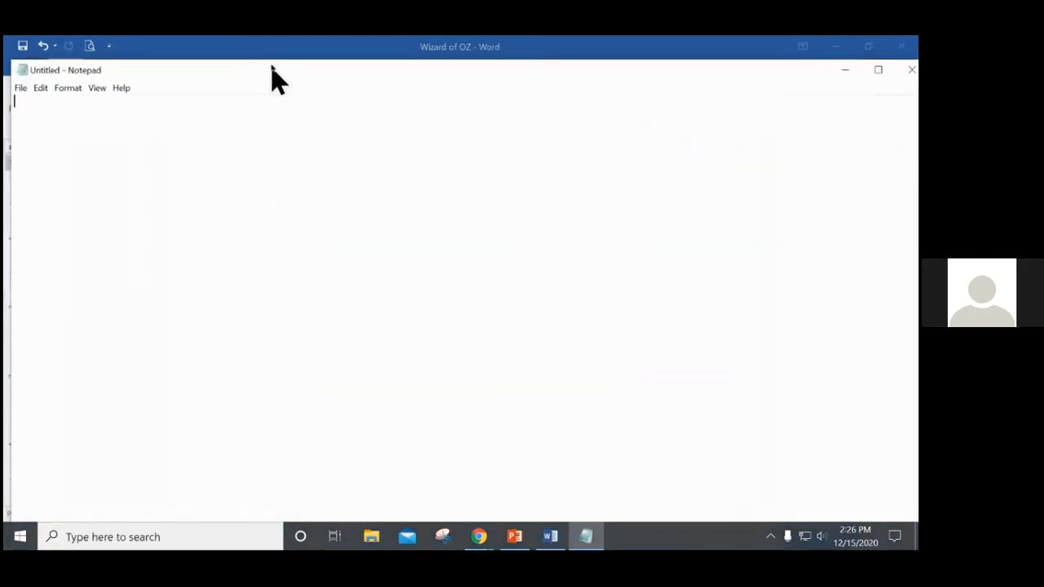
right_click(52, 114)
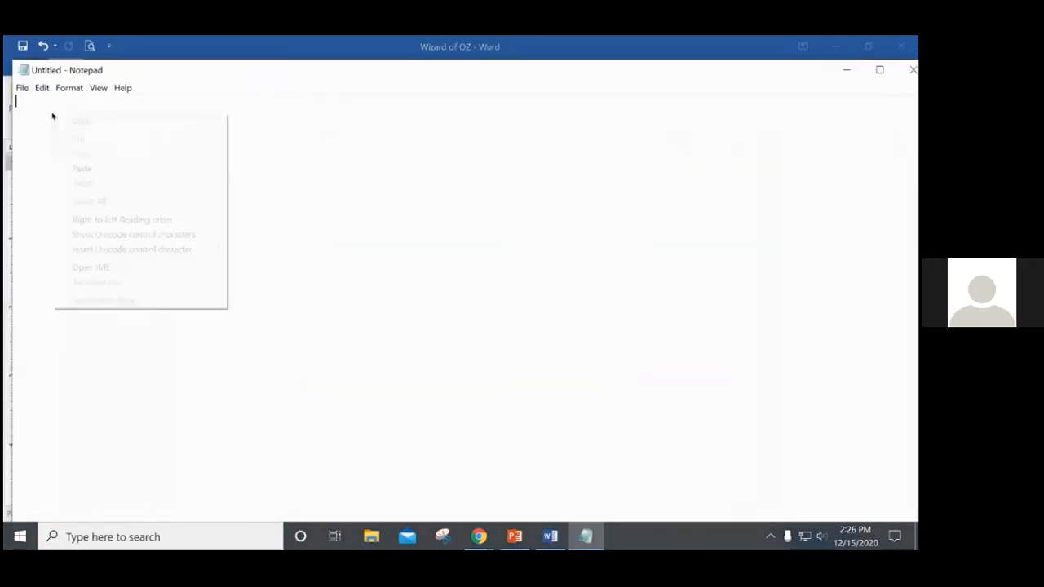
click(92, 168)
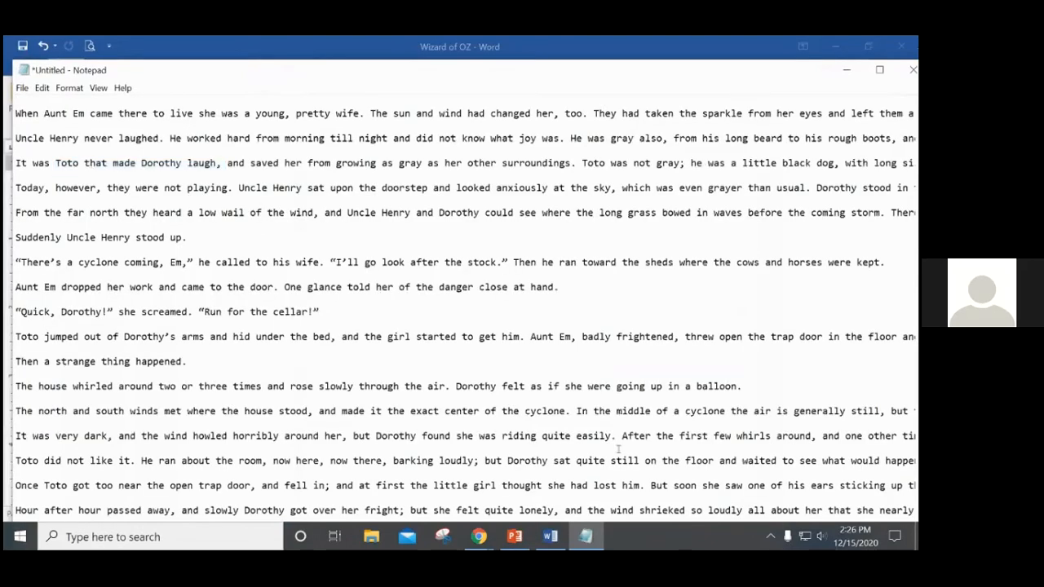
Select all of the chapter text in Notepad and copy it
click(42, 87)
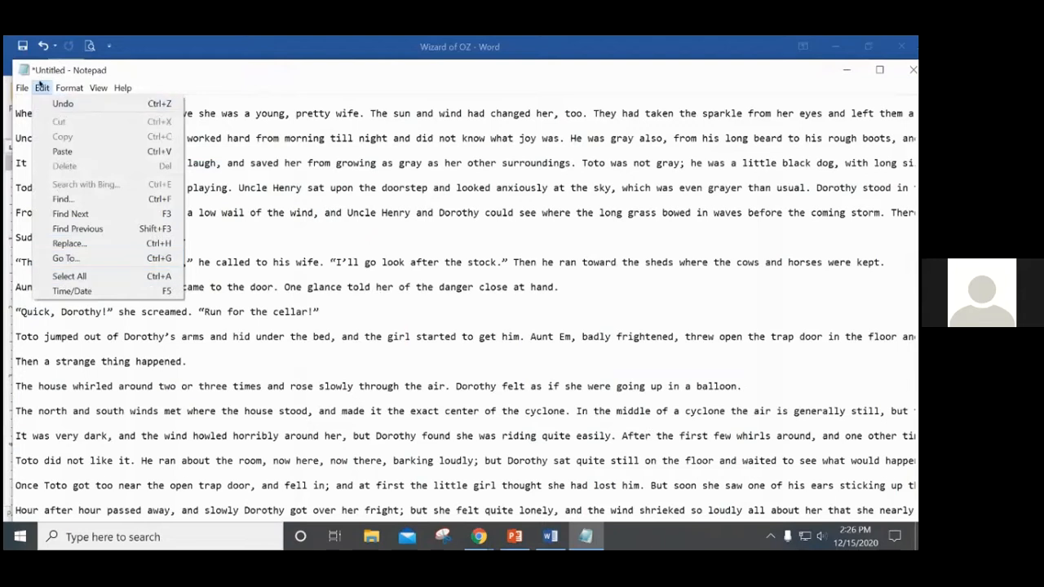
click(91, 274)
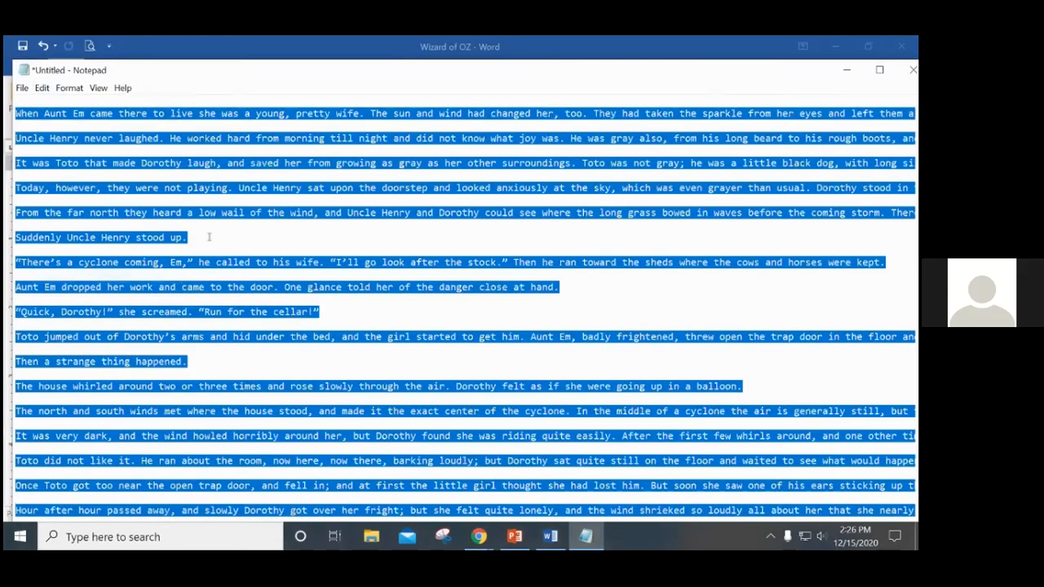
right_click(355, 110)
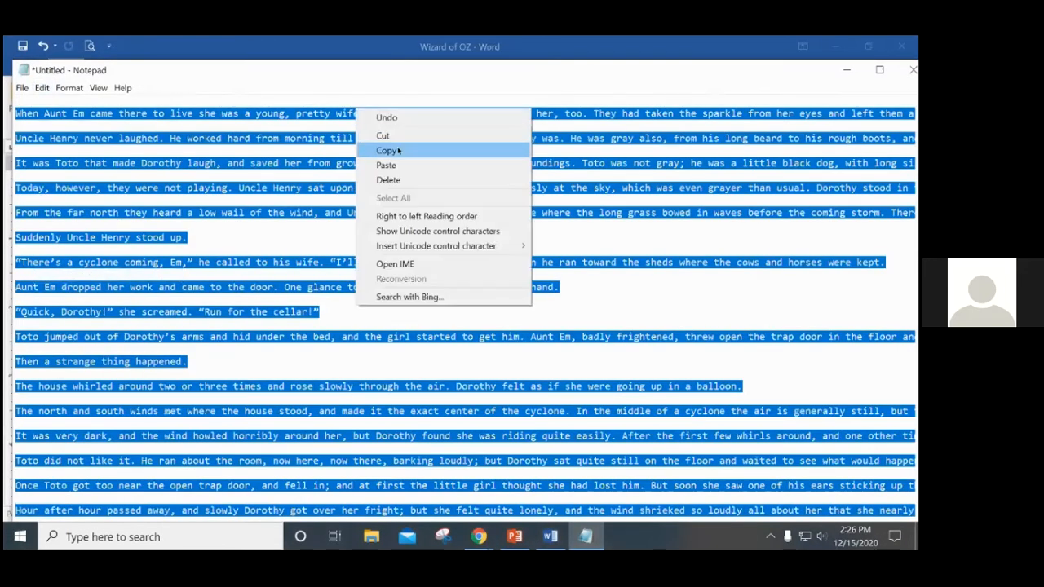
click(398, 151)
click(42, 87)
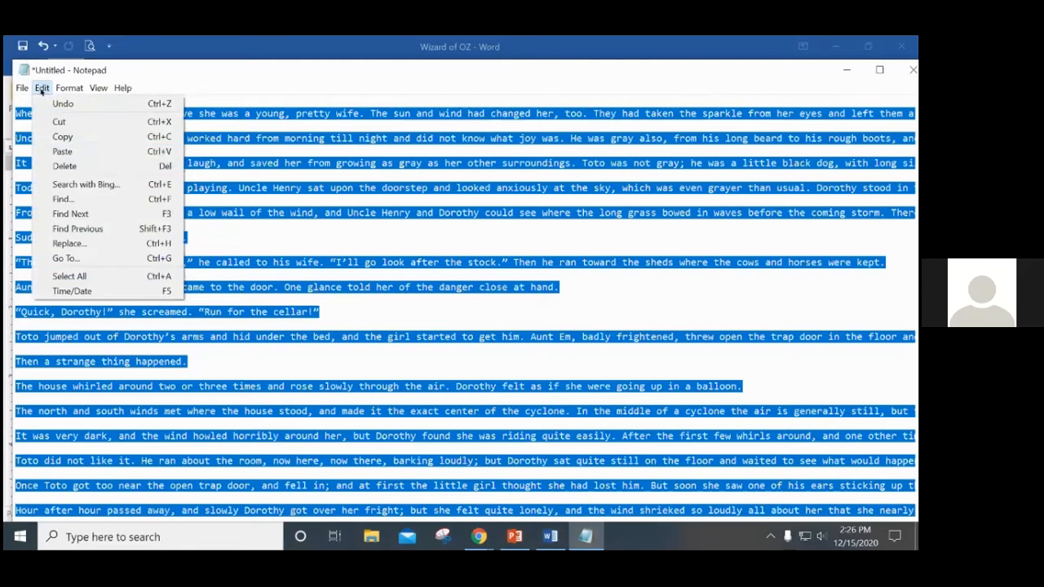
Switch to the empty Wizard of OZ document in Word and paste the copied chapter as text only
click(349, 41)
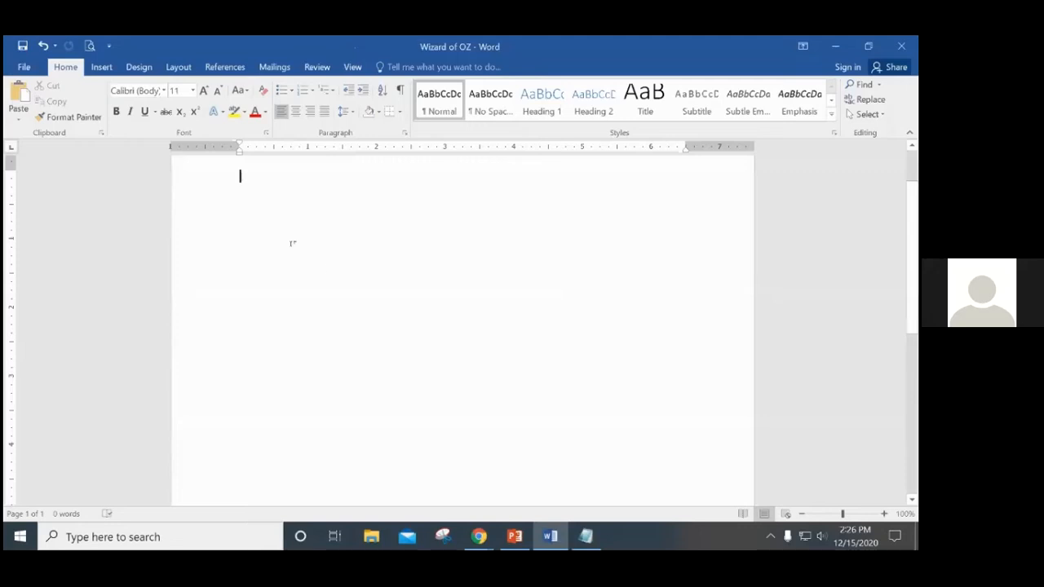
right_click(243, 177)
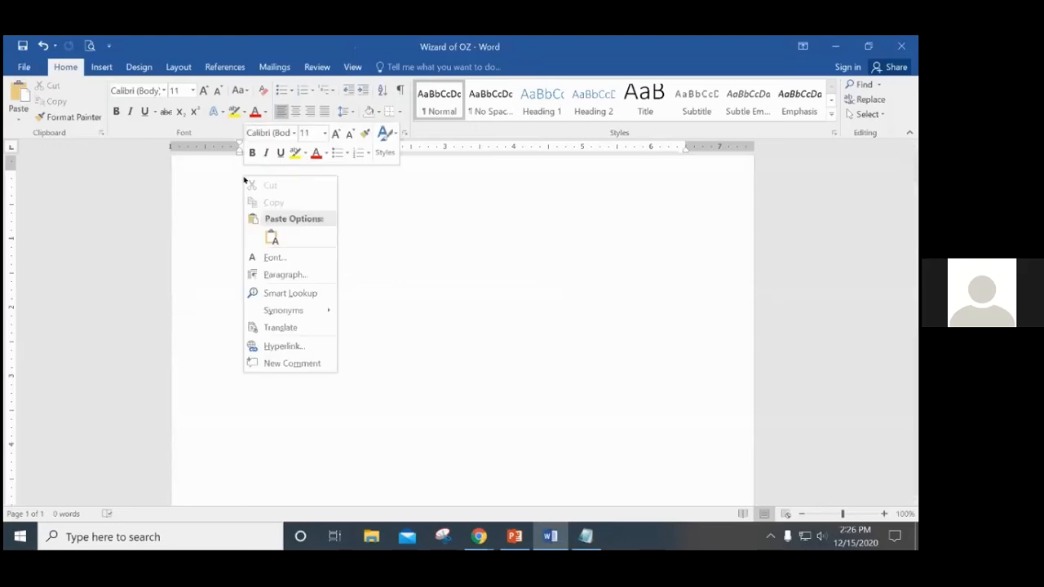
click(271, 236)
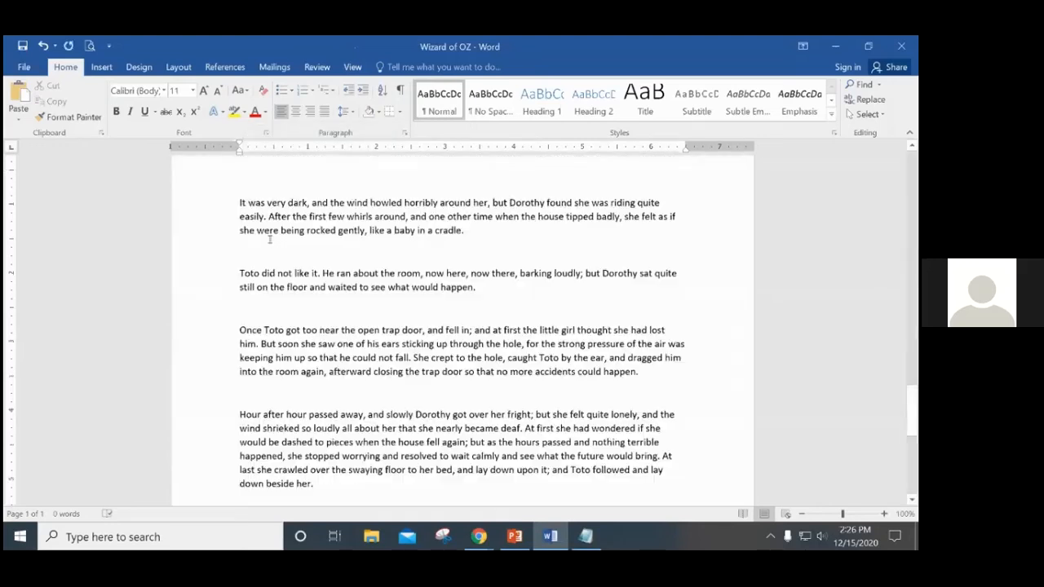
scroll(716, 369, up, 10)
scroll(717, 369, up, 15)
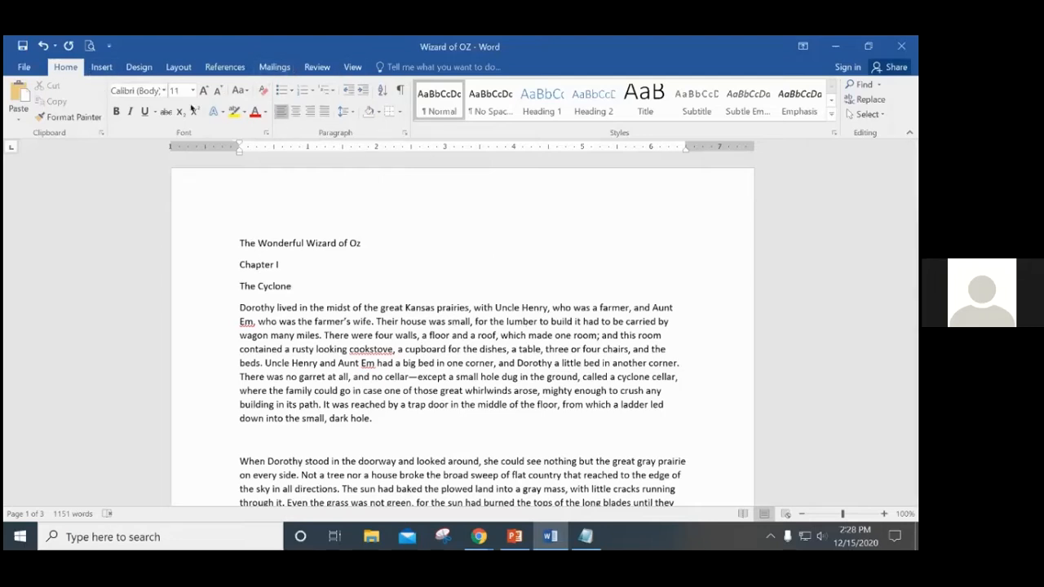
click(101, 67)
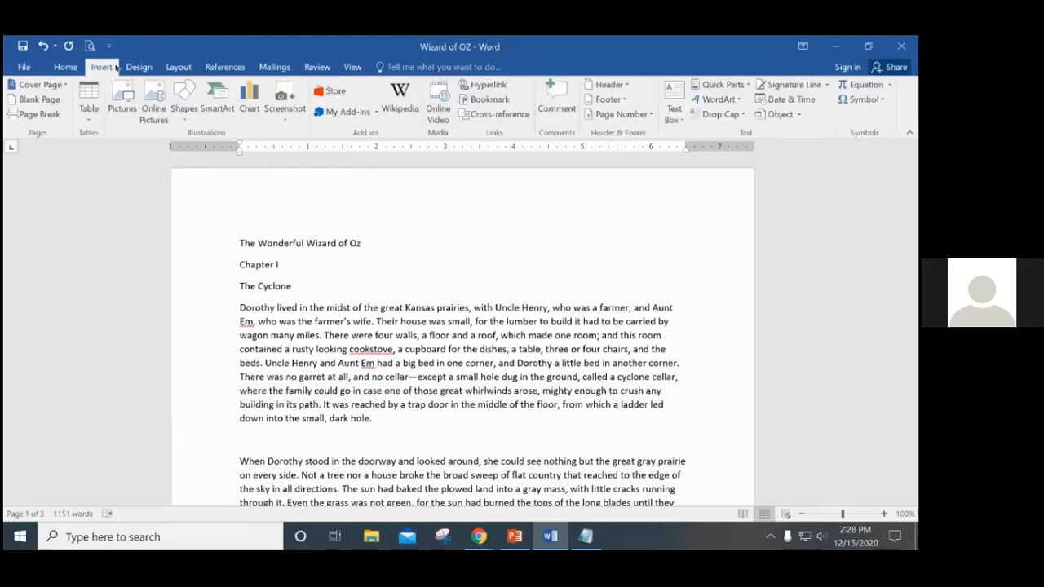
click(139, 67)
click(180, 67)
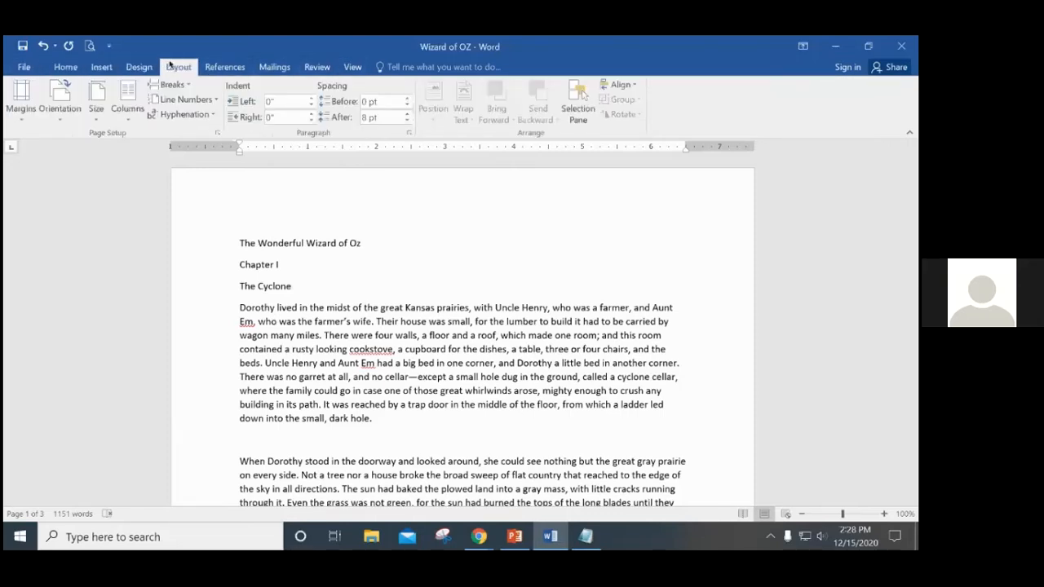
click(61, 67)
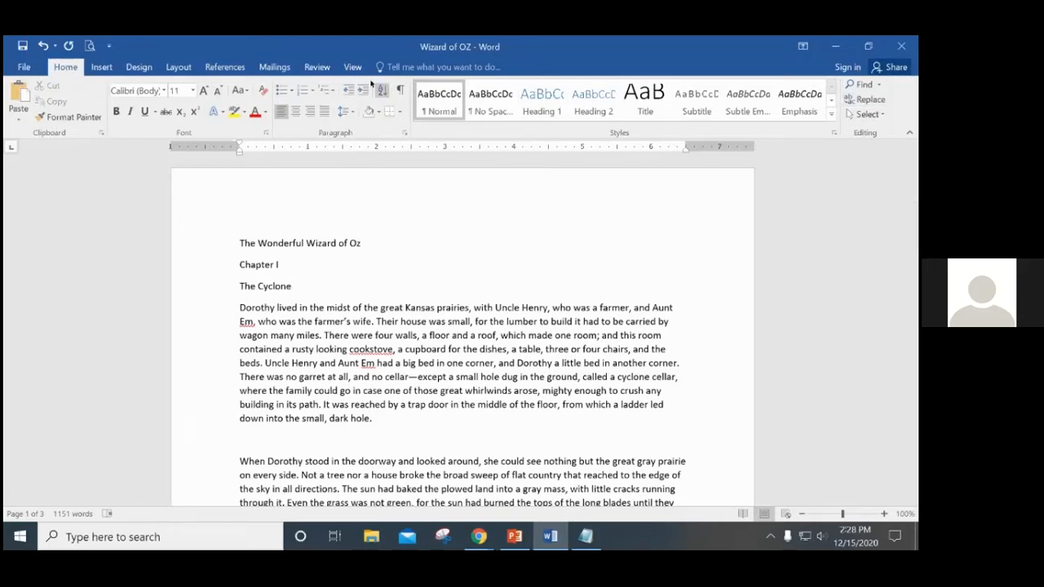
click(317, 66)
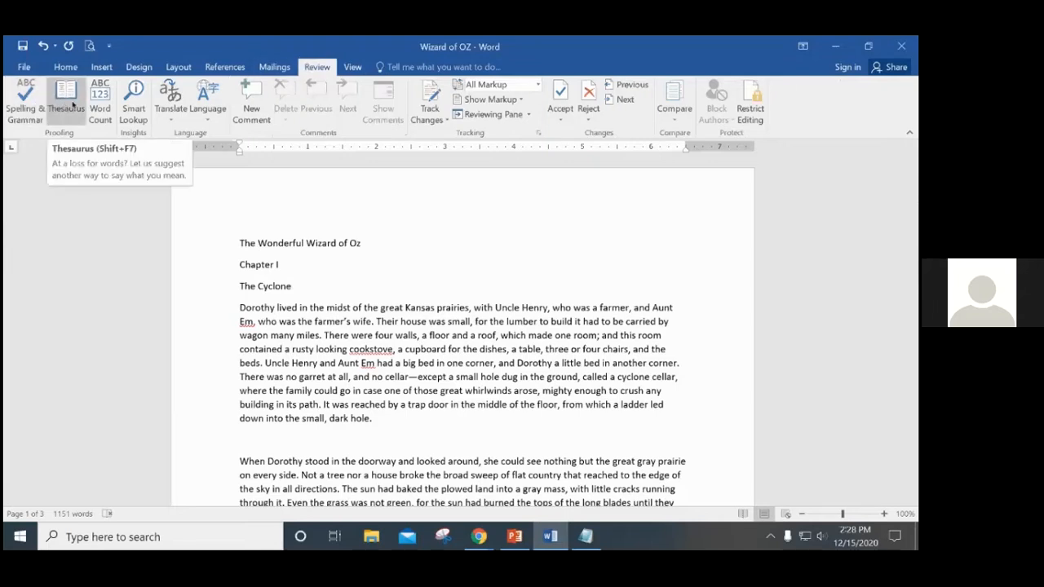
click(64, 66)
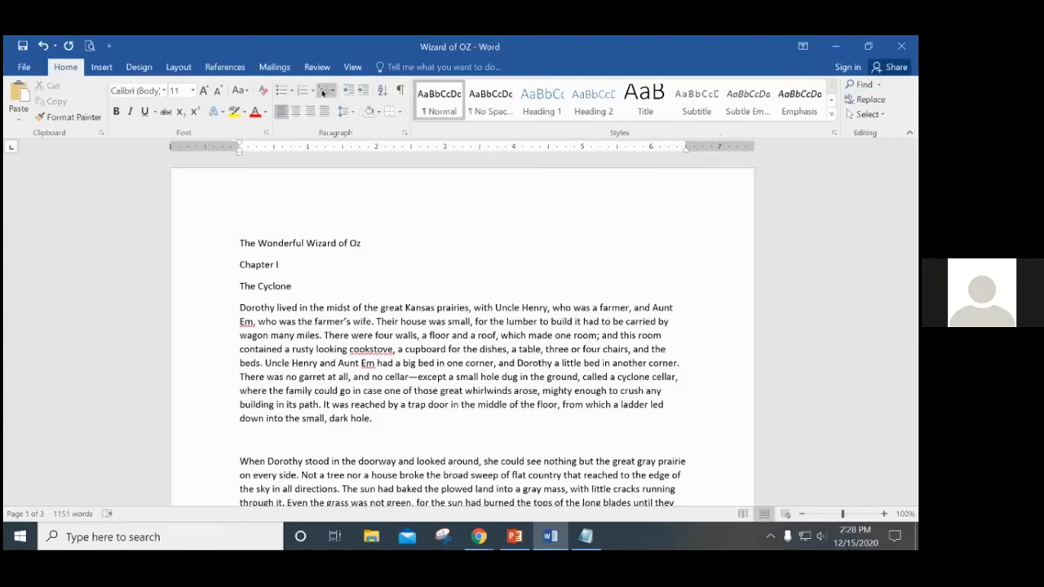
click(382, 91)
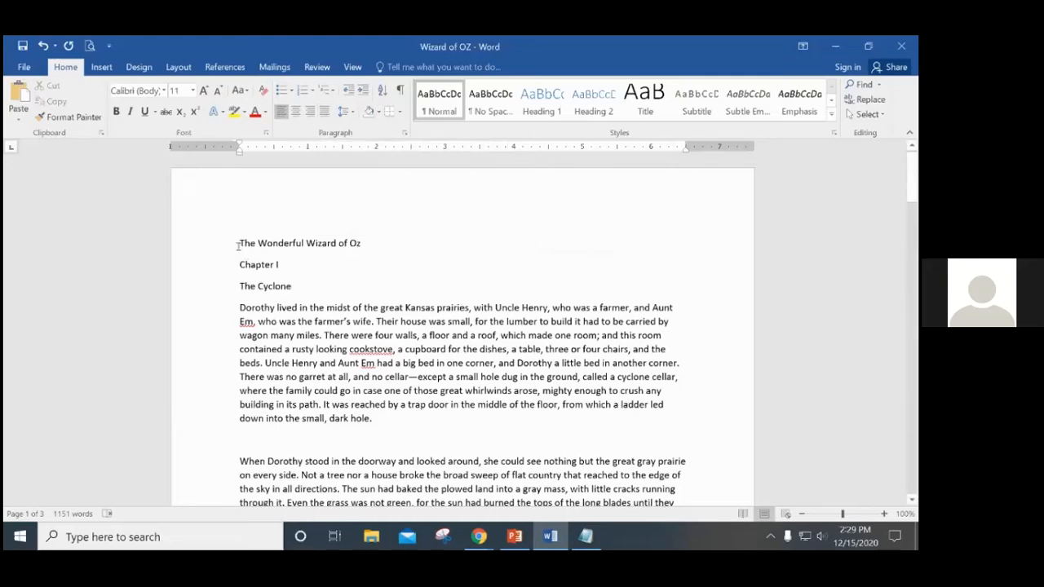
Try centre, left and right alignment on the three heading lines and first paragraph, and finish by justifying them
drag(237, 246, 372, 296)
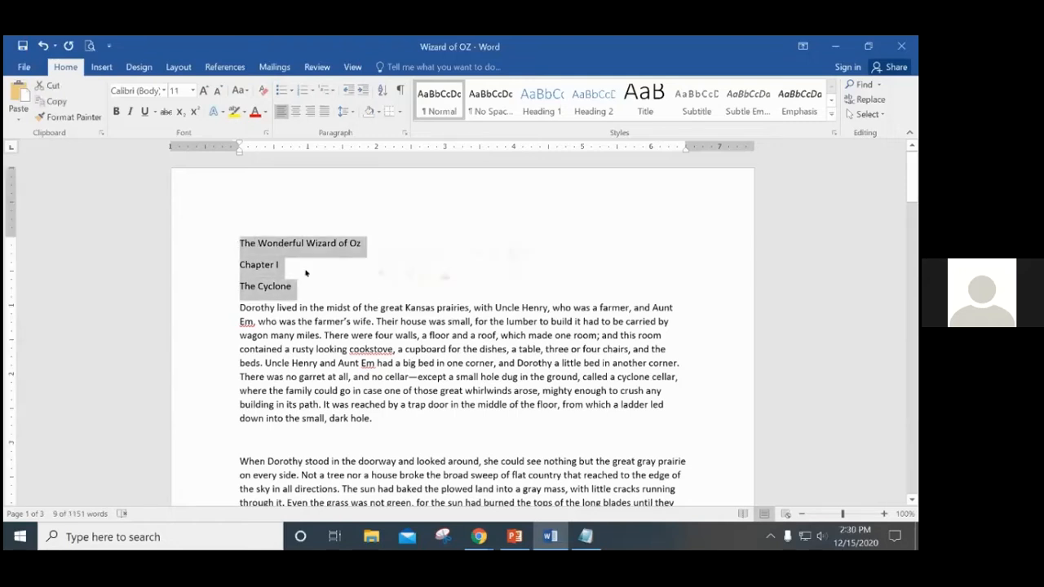
click(280, 243)
drag(237, 243, 492, 417)
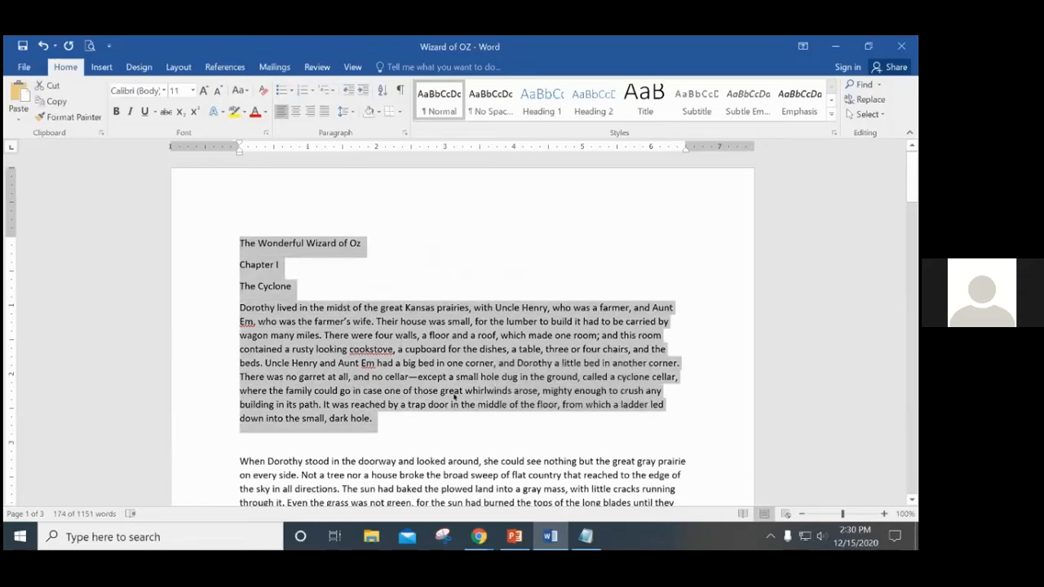
click(298, 115)
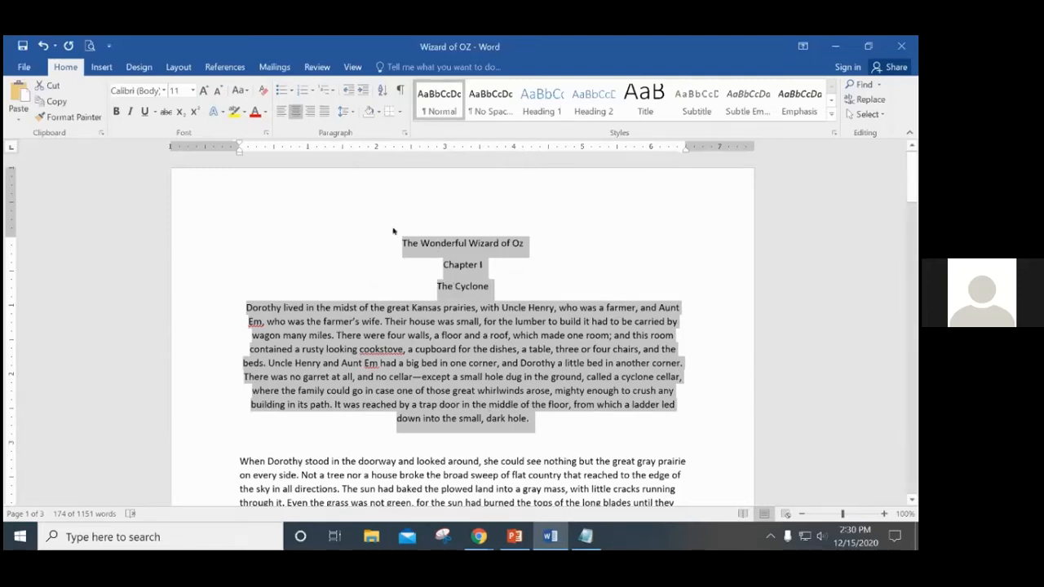
click(282, 112)
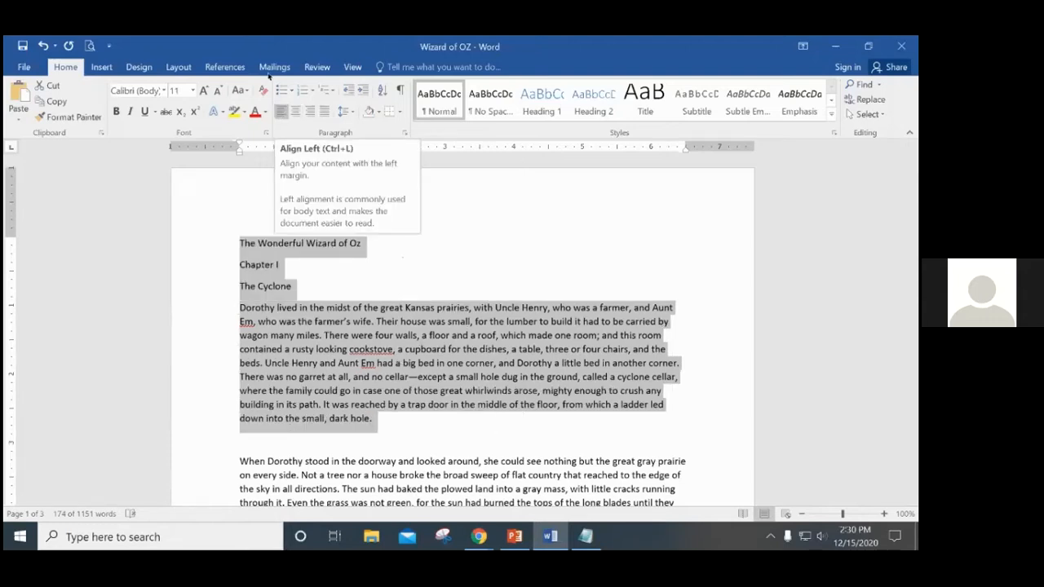
click(308, 112)
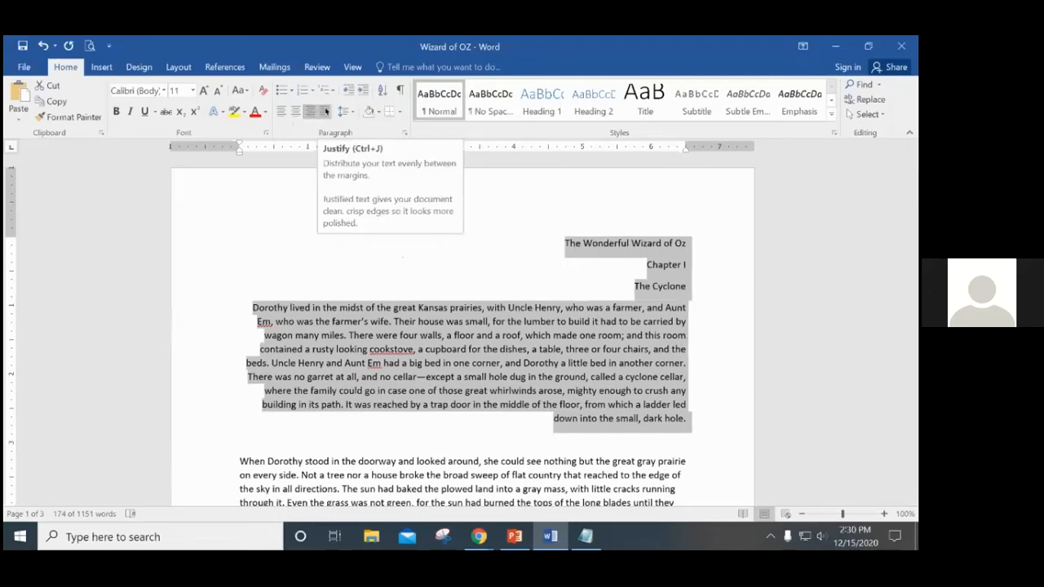
click(325, 112)
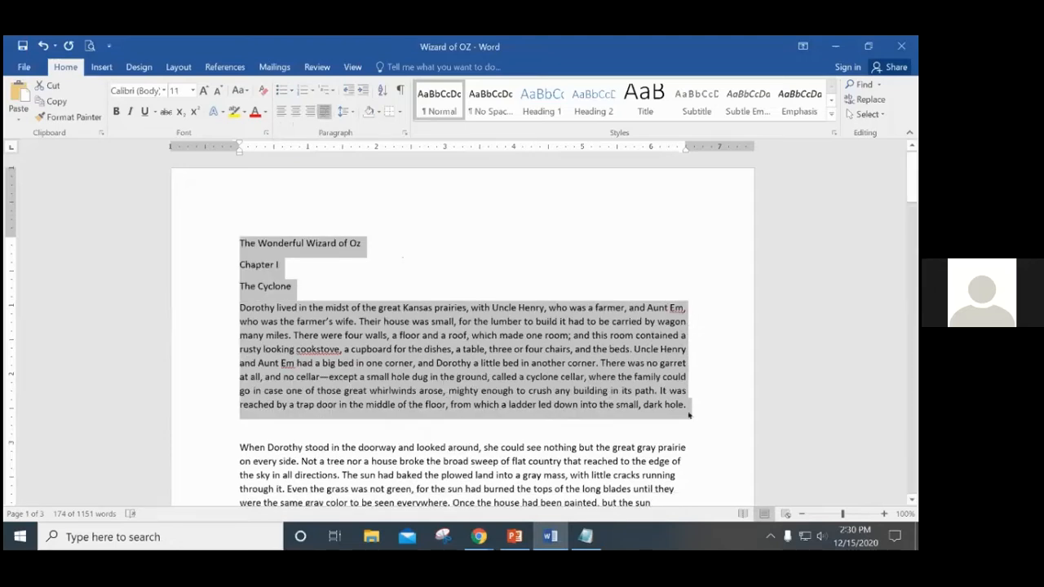
scroll(683, 456, down, 3)
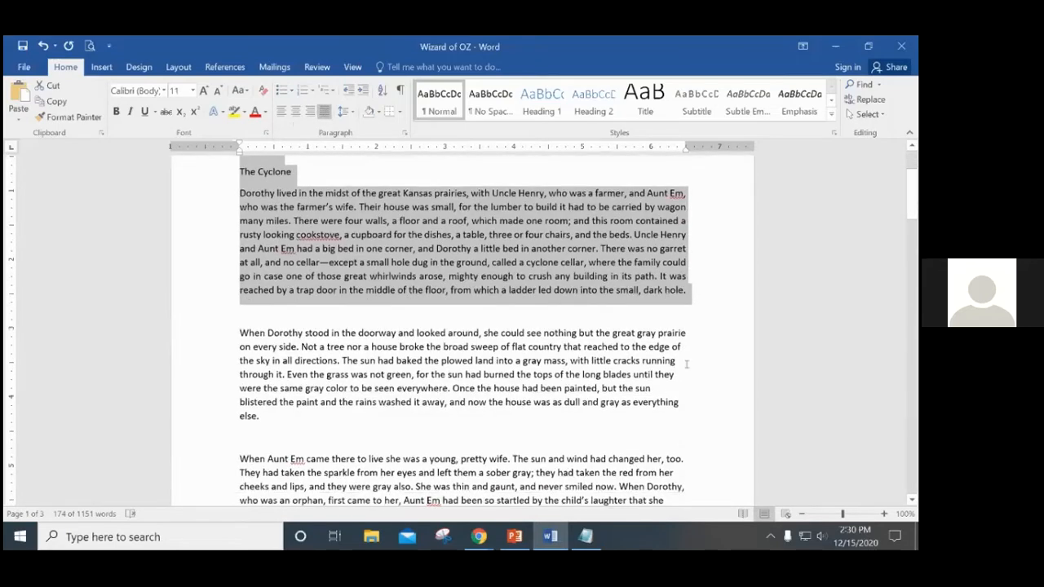
click(678, 359)
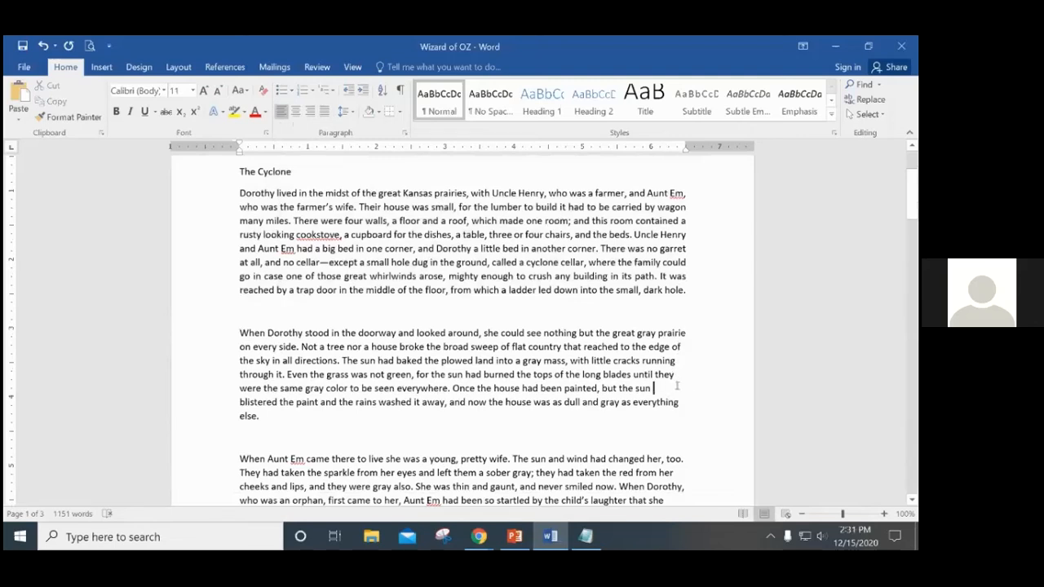
click(654, 388)
scroll(421, 308, up, 3)
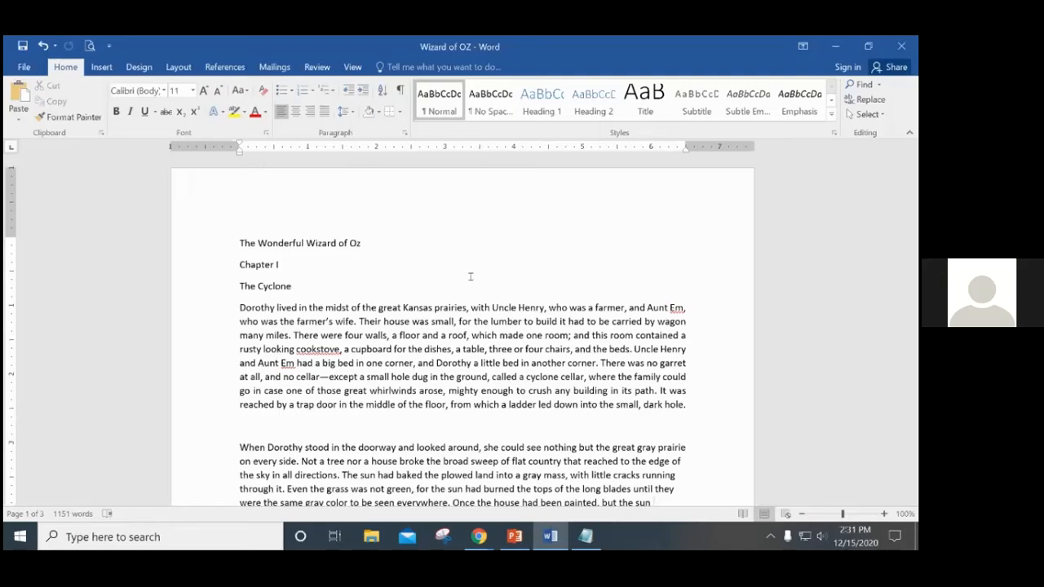
click(17, 118)
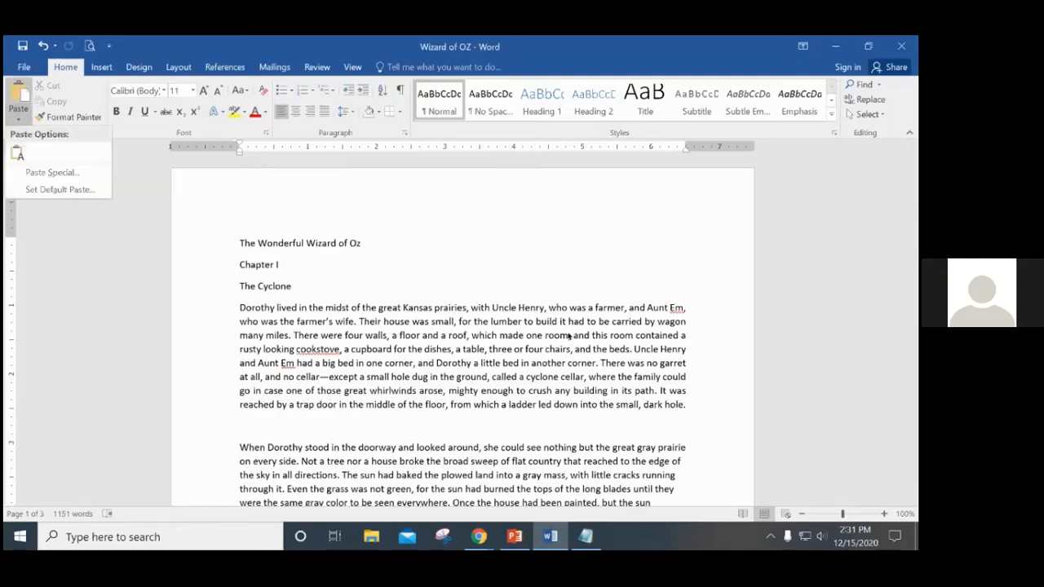
click(545, 292)
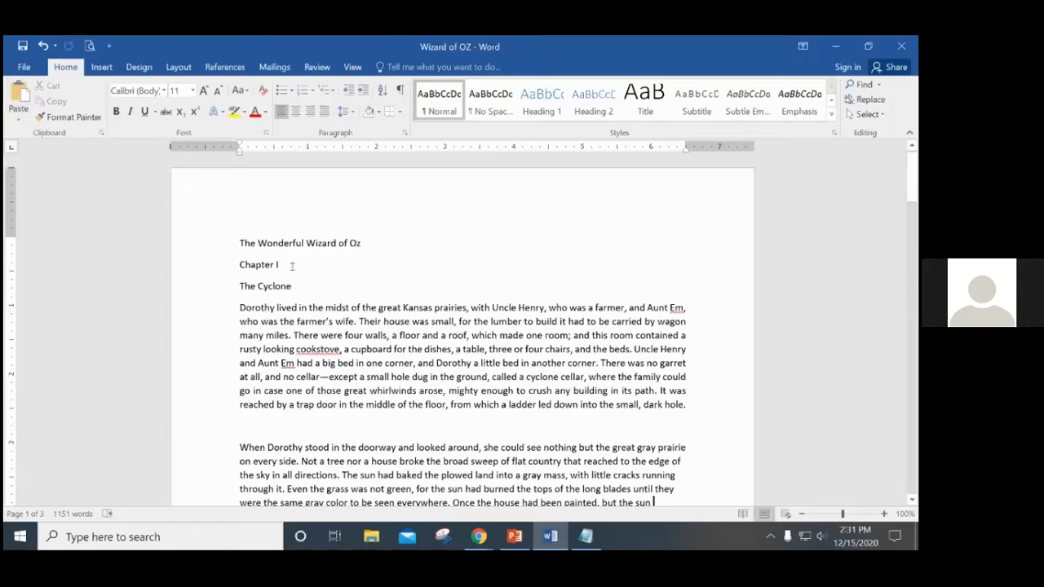
drag(237, 243, 350, 291)
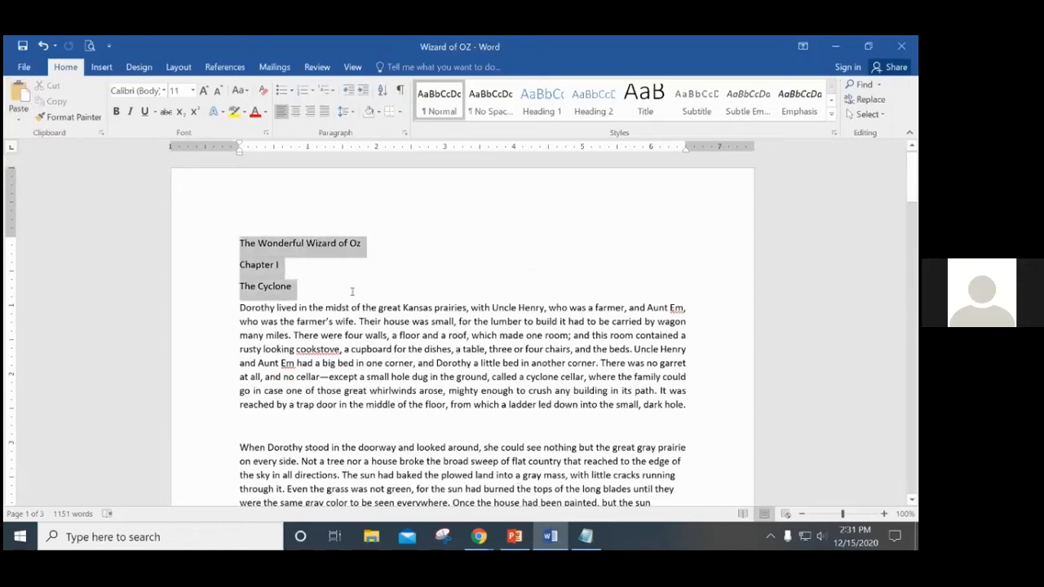
click(424, 284)
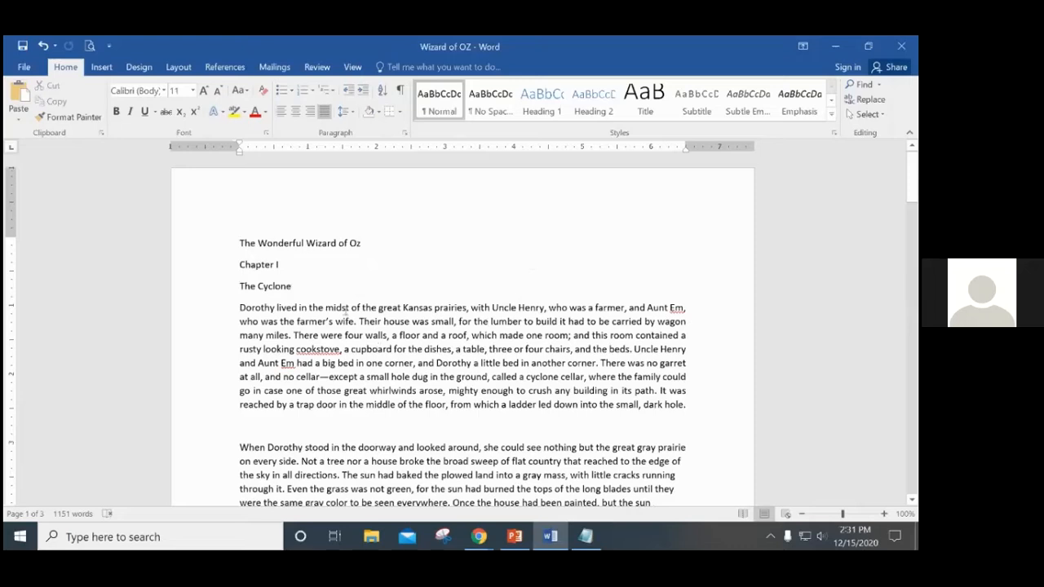
Add three blank lines at the end of the document, below the chapter's last paragraph
scroll(486, 306, down, 1)
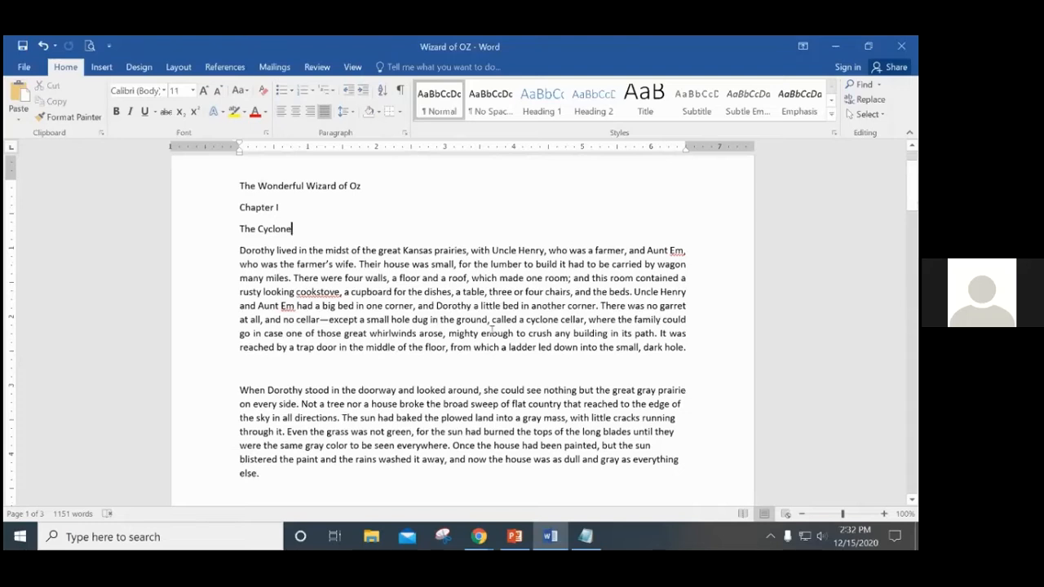
scroll(492, 329, down, 1)
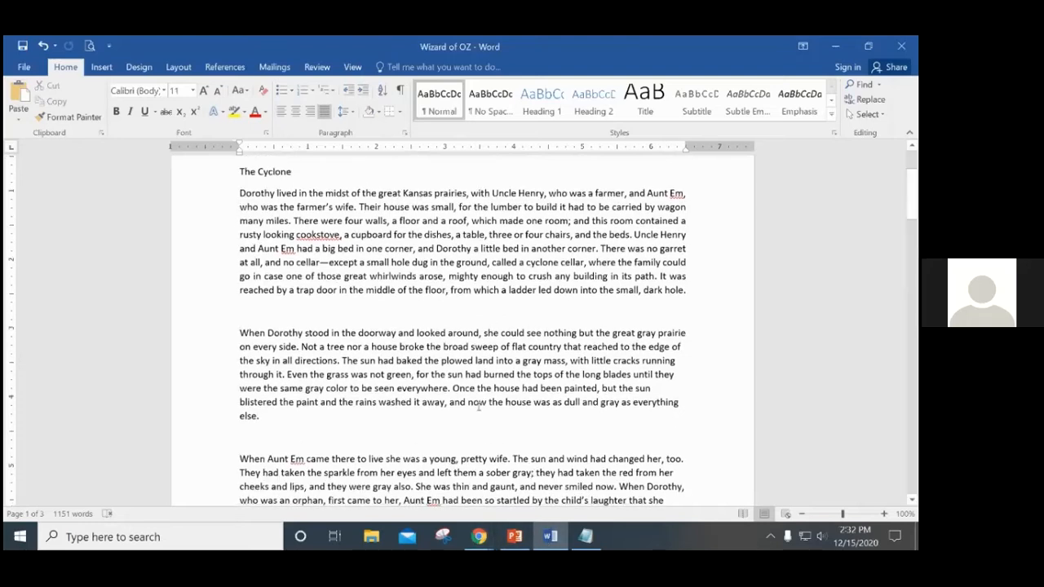
scroll(360, 313, down, 8)
scroll(359, 312, down, 20)
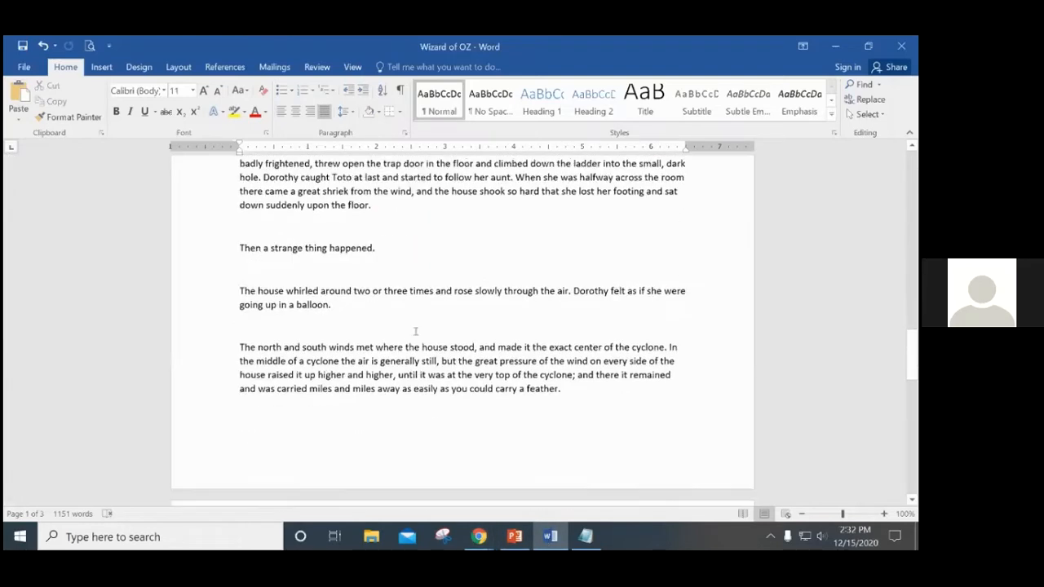
scroll(433, 329, down, 2)
click(319, 200)
key(Return)
key(Return)
key(Return)
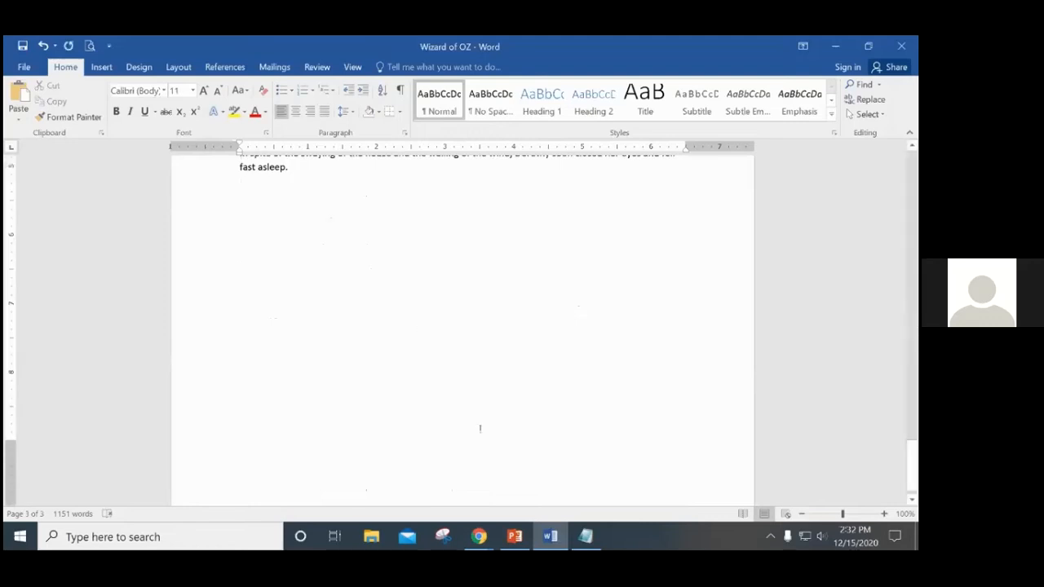
Switch to the Project Gutenberg eBook in Chrome, copy the book title, Chapter I and The Cyclone headings, and return to the Word document
mouse_move(478, 536)
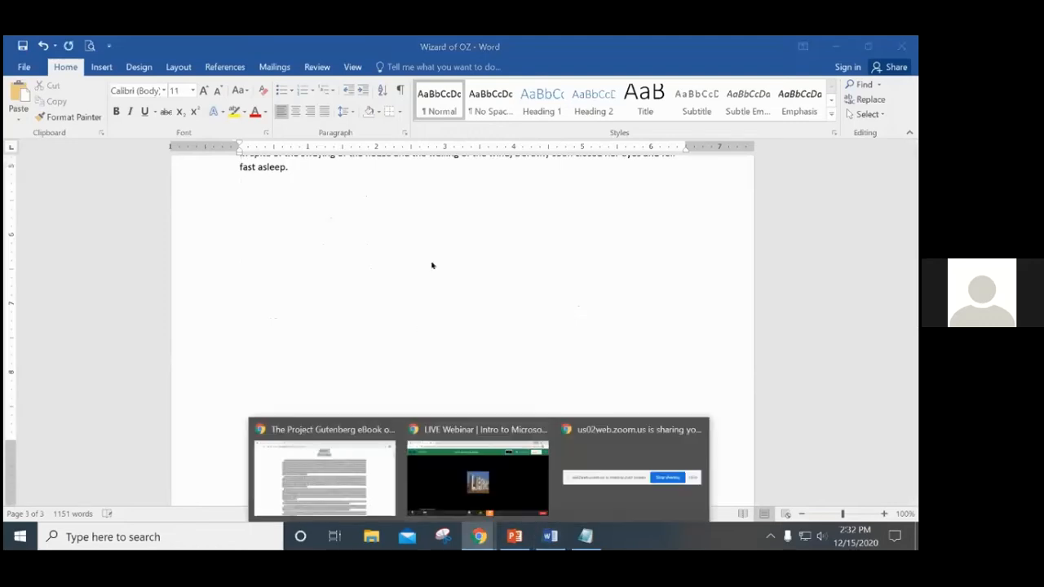
click(324, 473)
click(408, 167)
scroll(408, 168, up, 3)
scroll(394, 293, down, 2)
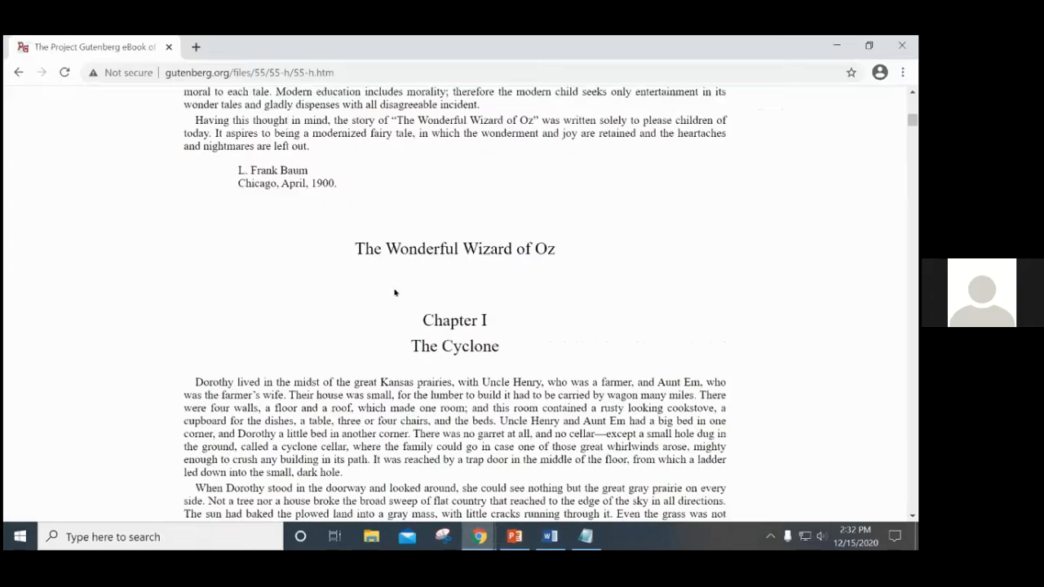
drag(353, 146, 522, 243)
key(ctrl+c)
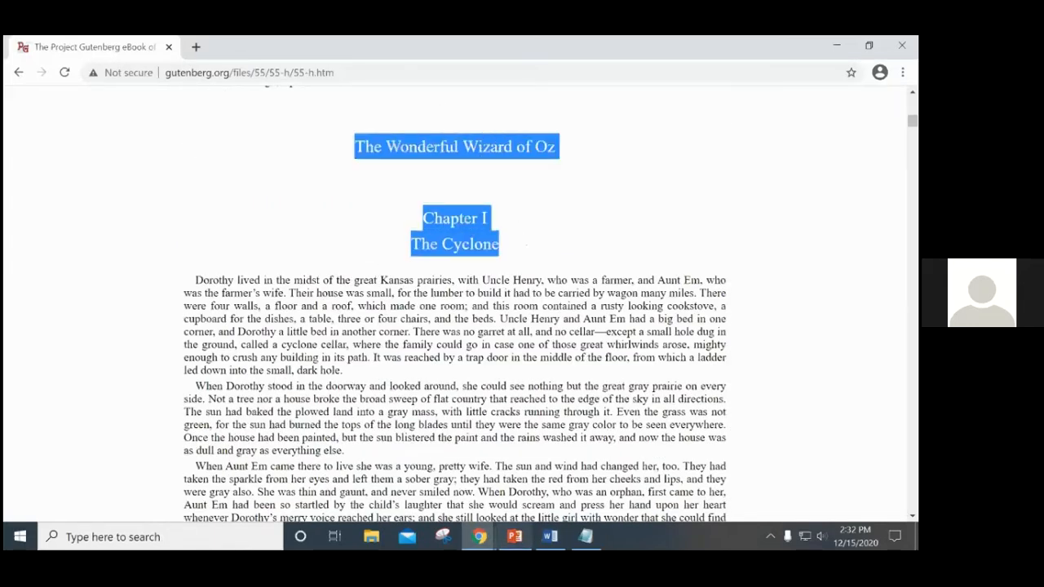
click(548, 534)
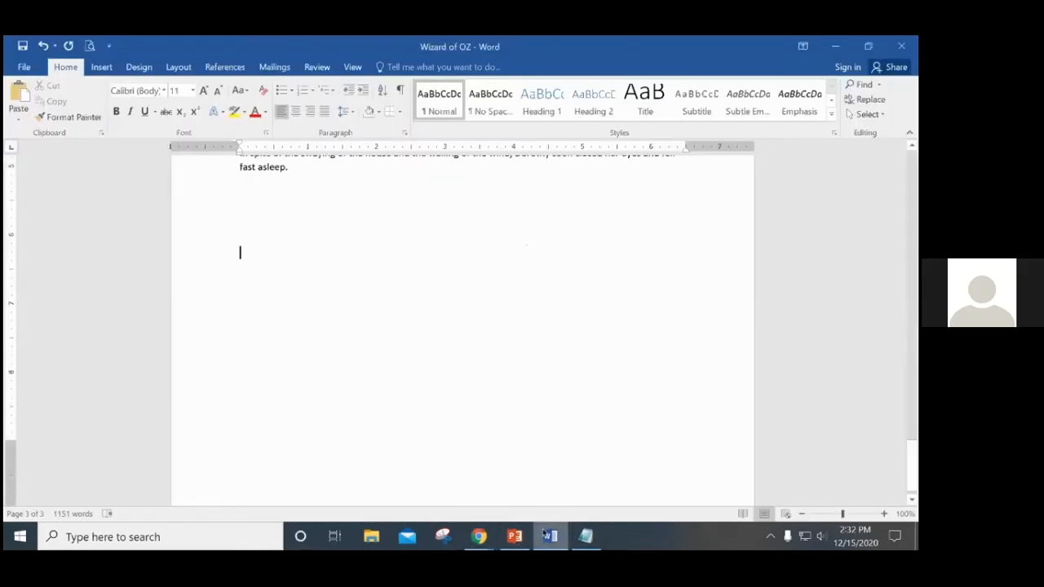
Paste the copied book title and chapter headings as text only on the blank line at the end of the document
right_click(256, 260)
click(283, 321)
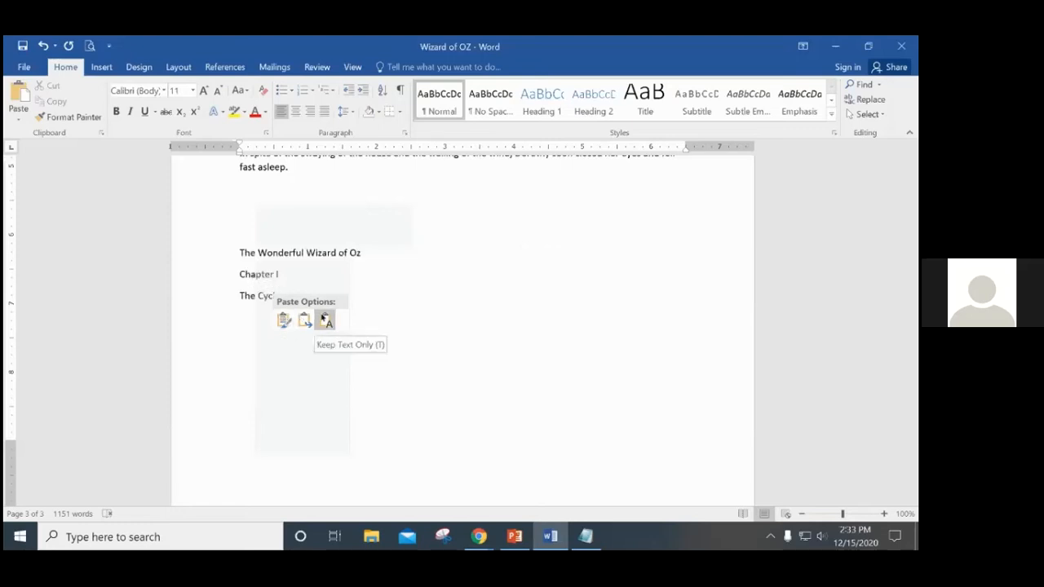
click(324, 319)
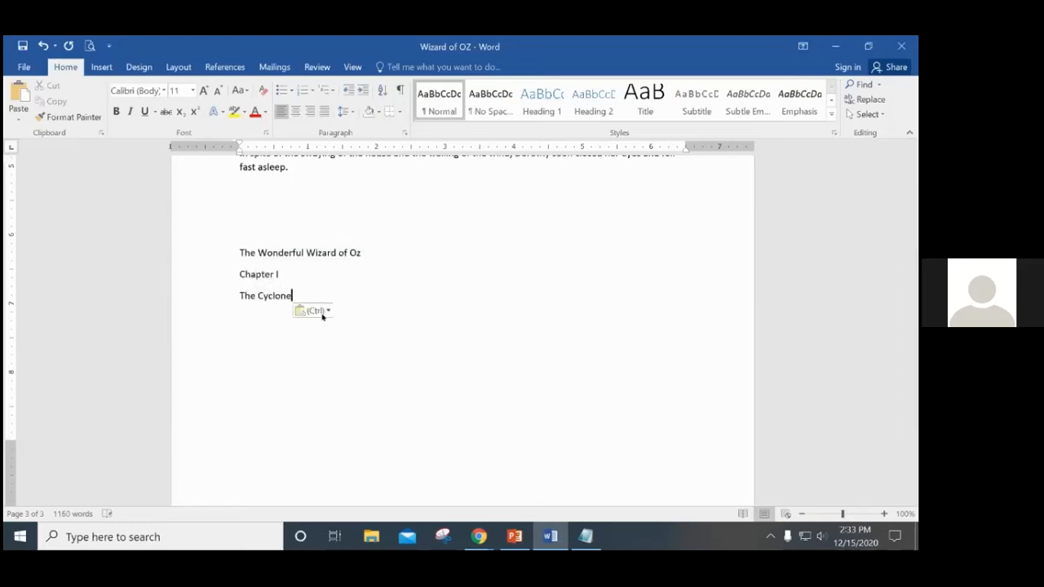
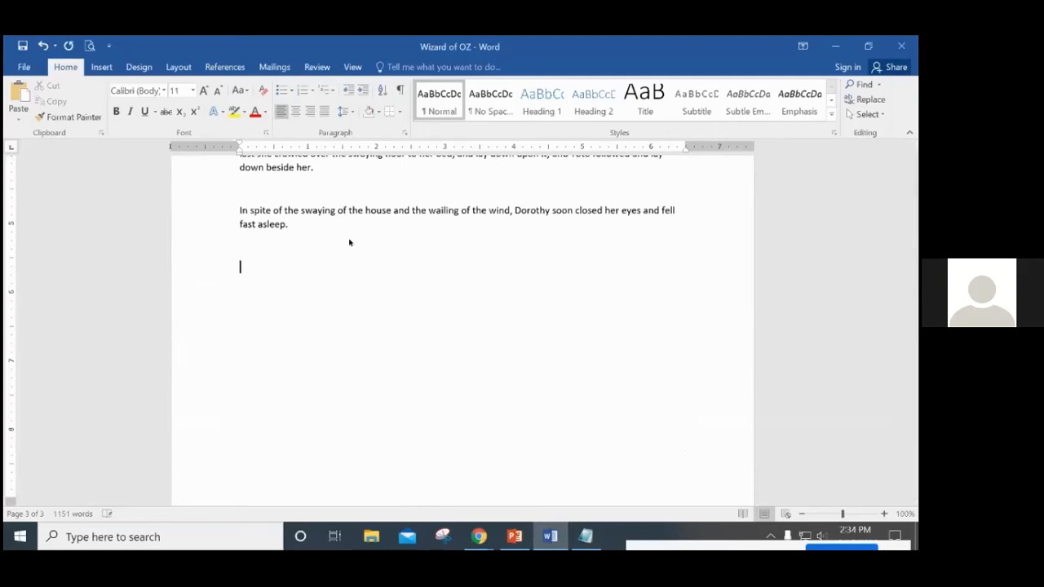
Copy the title, Chapter I and The Cyclone headings again from the eBook in Chrome and paste them into Word with their source formatting
click(479, 536)
click(326, 473)
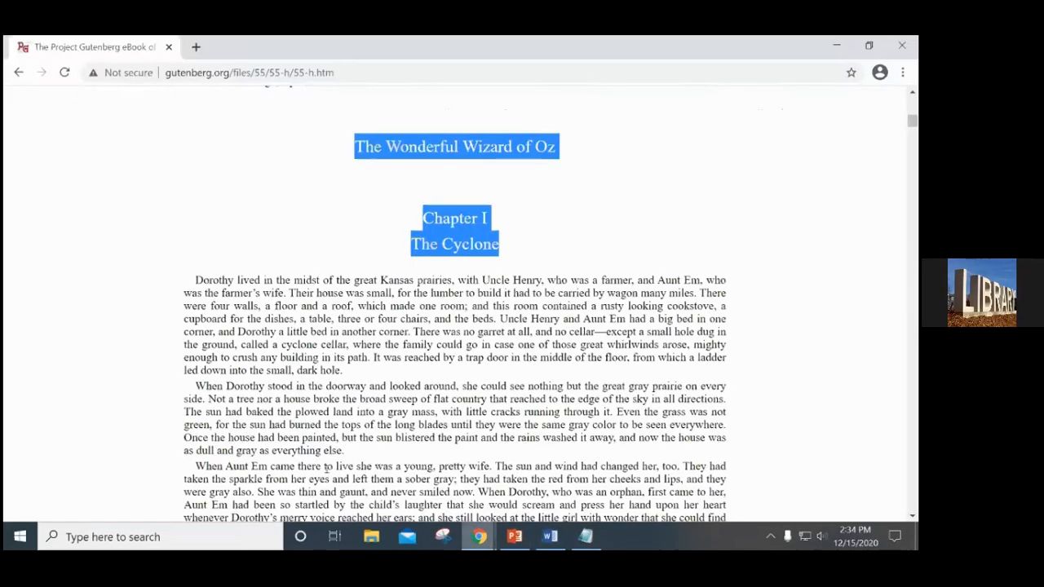
drag(354, 146, 552, 255)
key(ctrl+c)
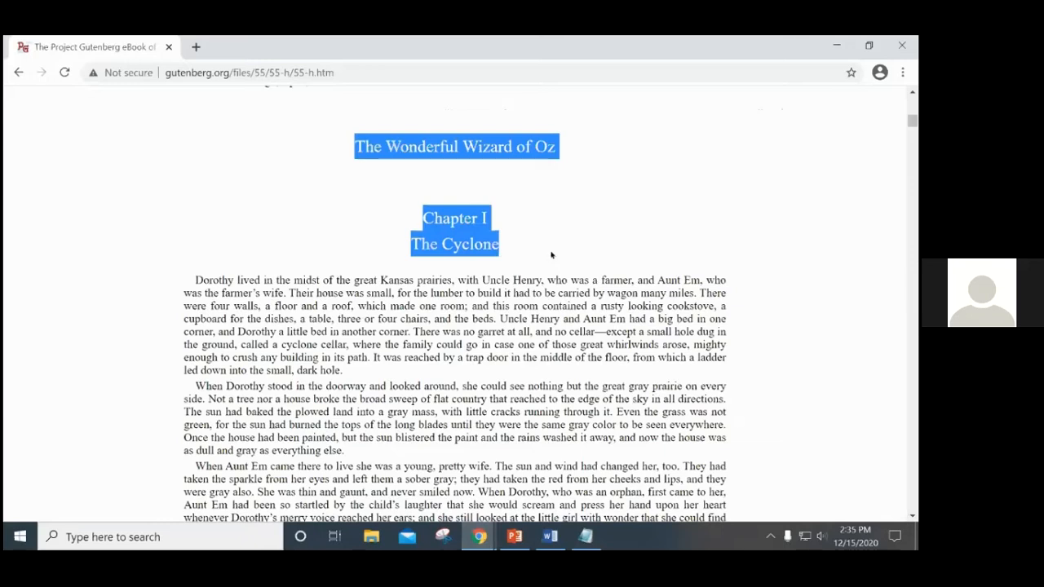
click(551, 537)
key(ctrl+v)
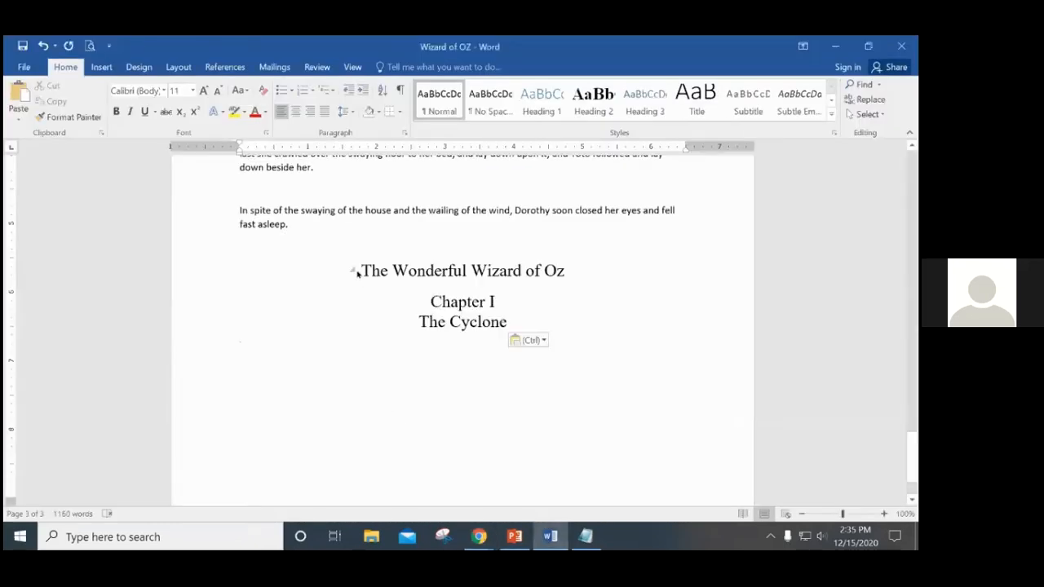
Delete the three formatted headings pasted at the end of the document, along with the extra blank line
drag(364, 269, 514, 325)
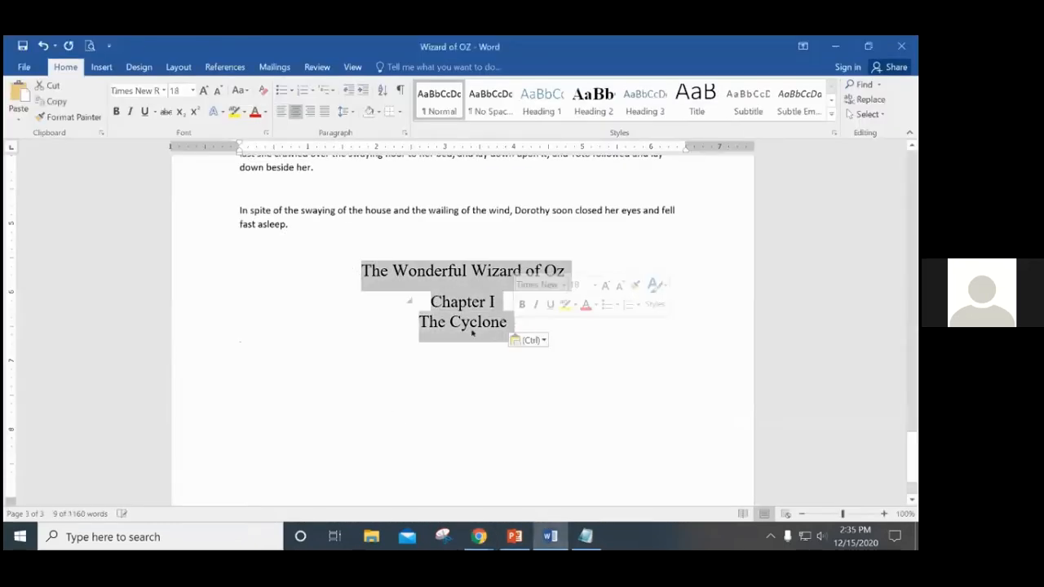
key(BackSpace)
key(BackSpace)
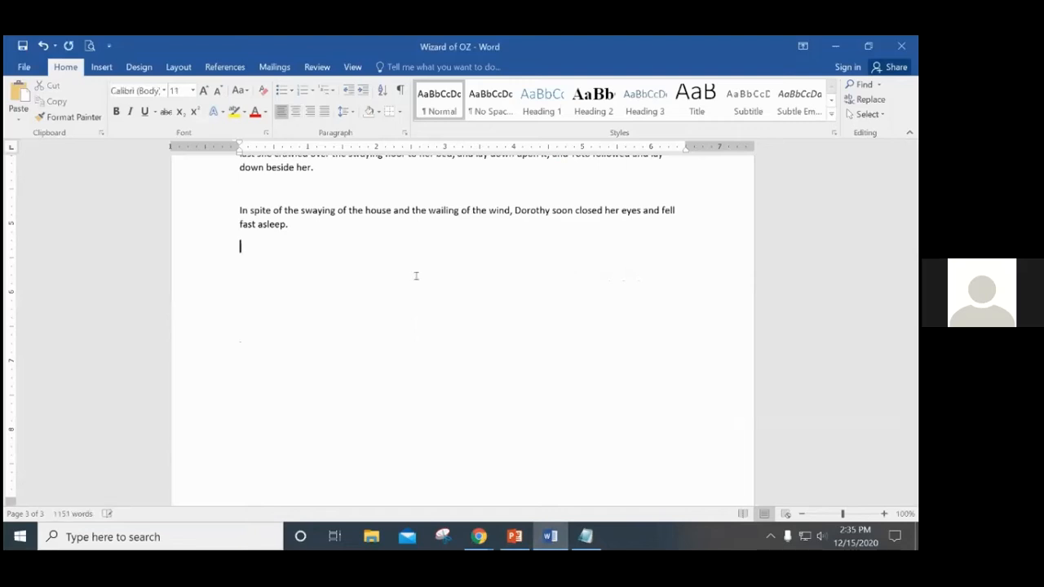
Left-align the three heading lines and the first paragraph at the start of the document
scroll(327, 393, up, 20)
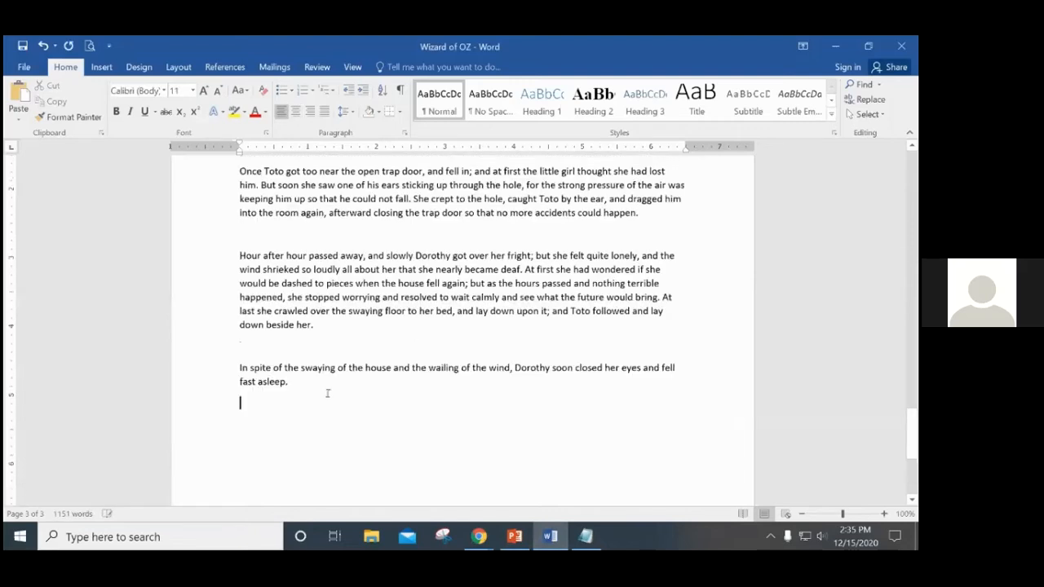
scroll(327, 393, up, 15)
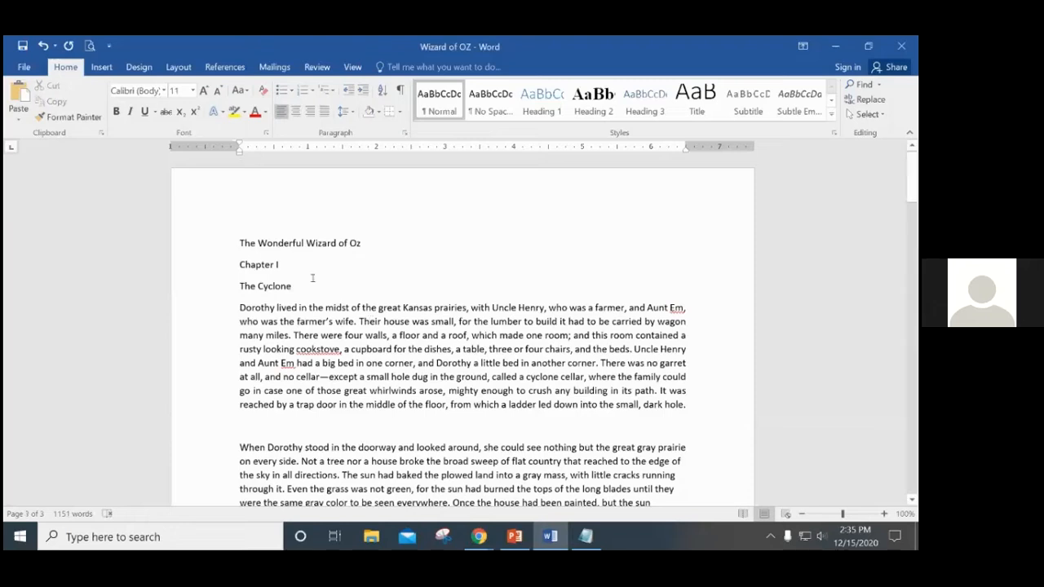
drag(238, 243, 701, 406)
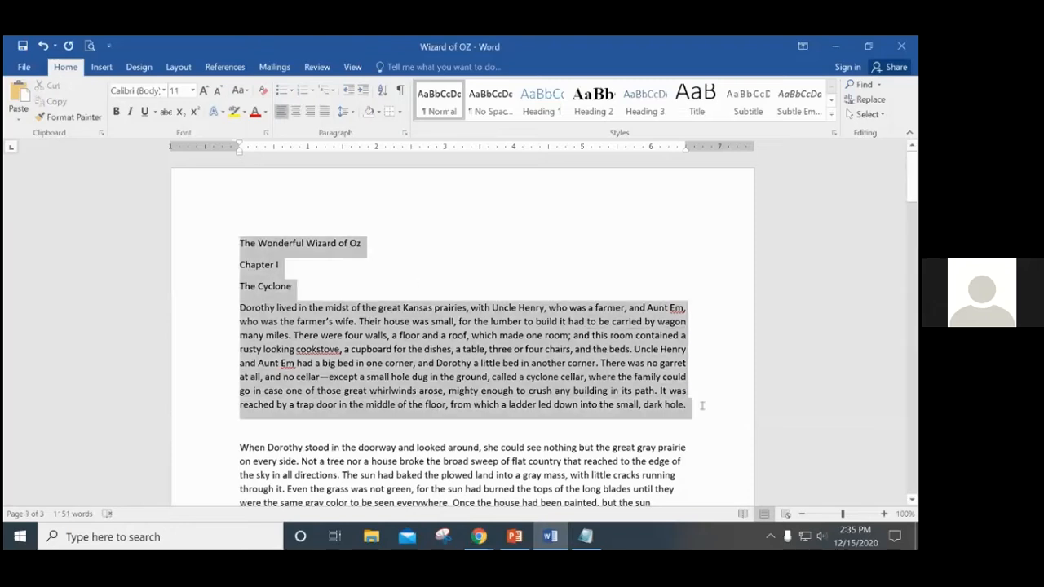
click(283, 111)
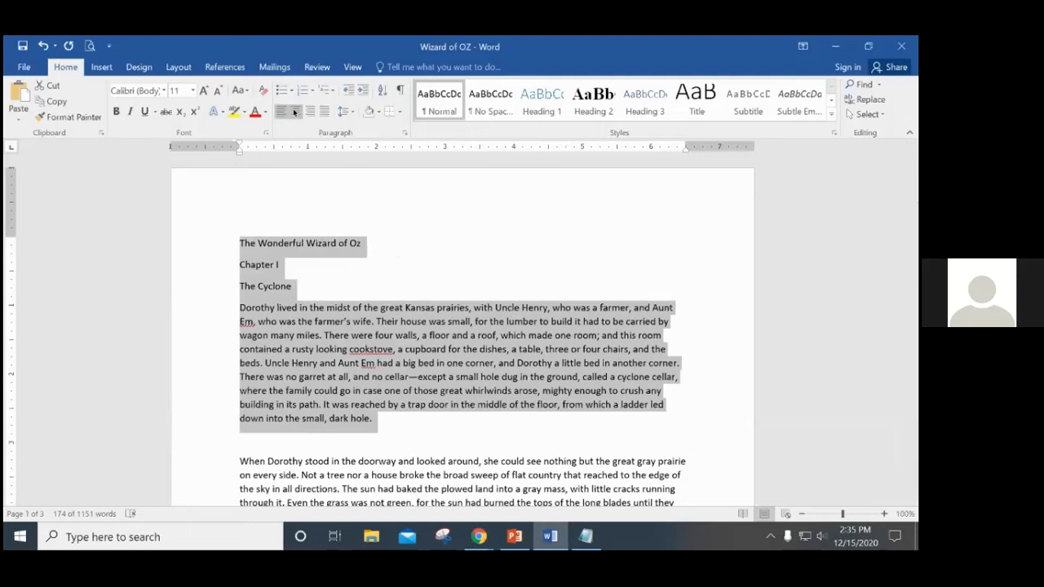
click(422, 414)
Right-align the second paragraph, beginning "When Dorothy stood in the doorway"
scroll(422, 414, down, 3)
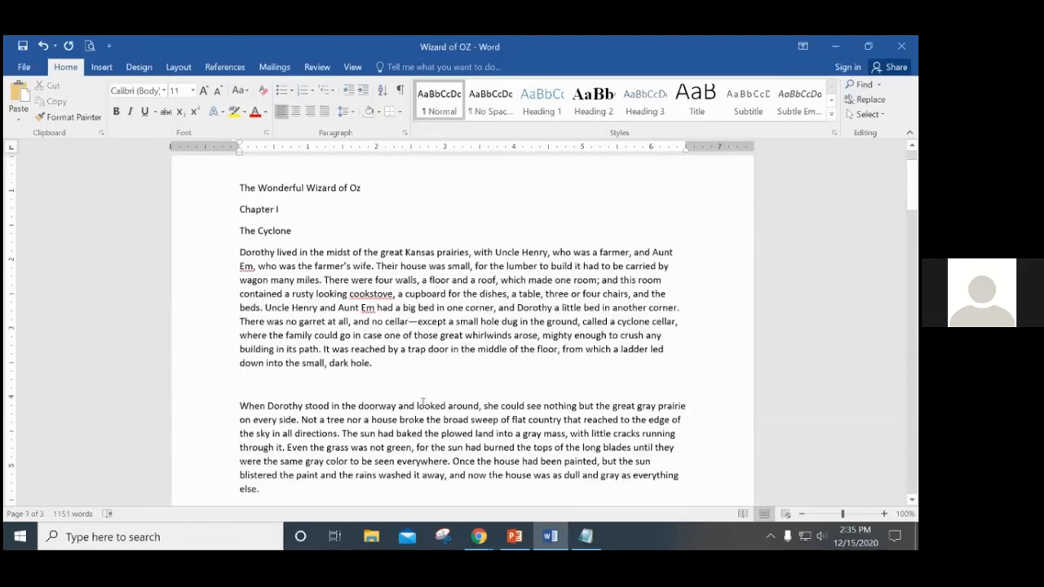
drag(240, 347, 408, 439)
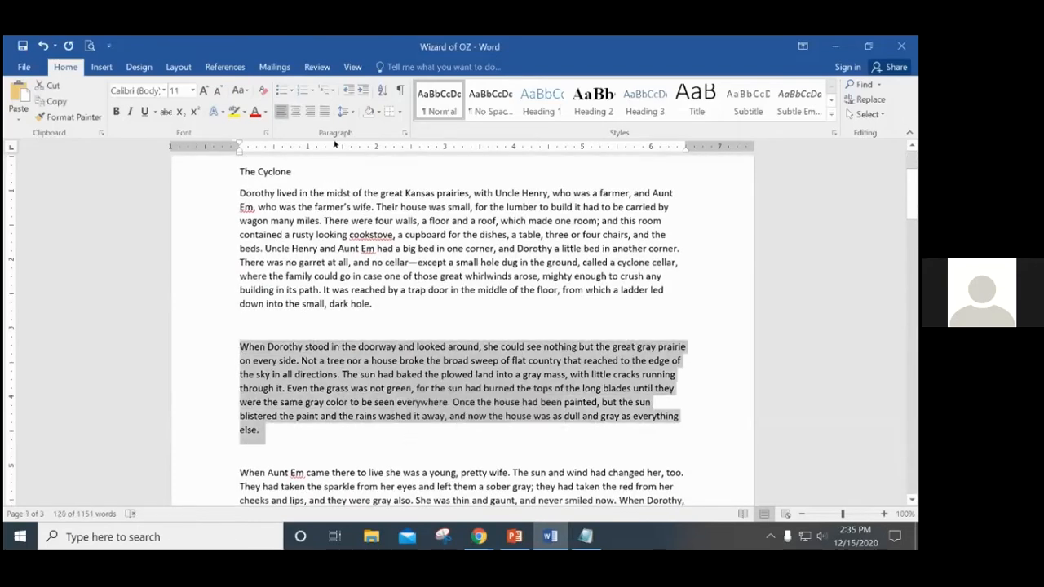
click(309, 112)
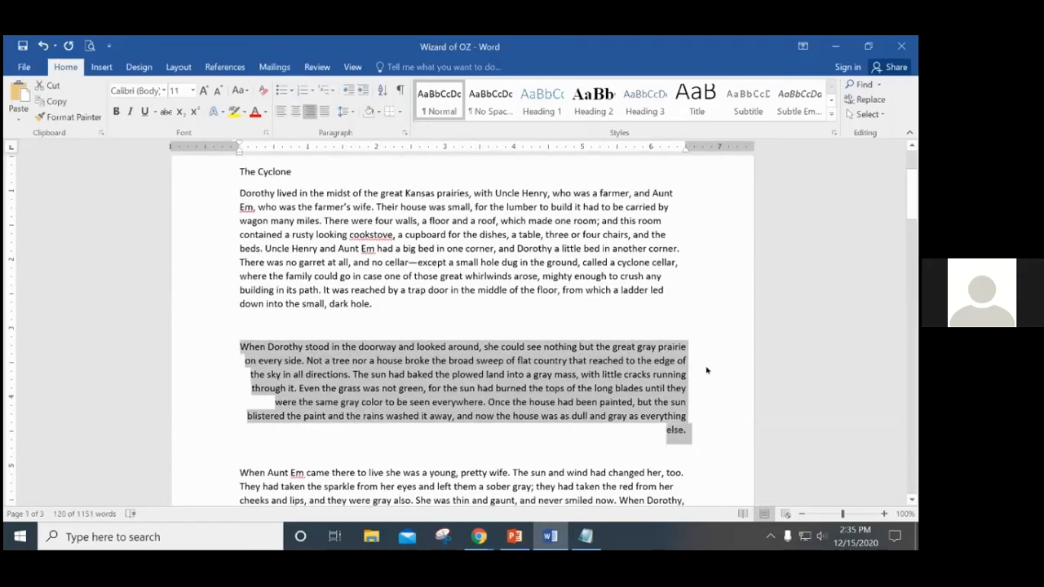
click(690, 361)
Centre the three heading lines The Wonderful Wizard of Oz, Chapter I and The Cyclone
scroll(271, 193, up, 3)
drag(302, 294, 228, 238)
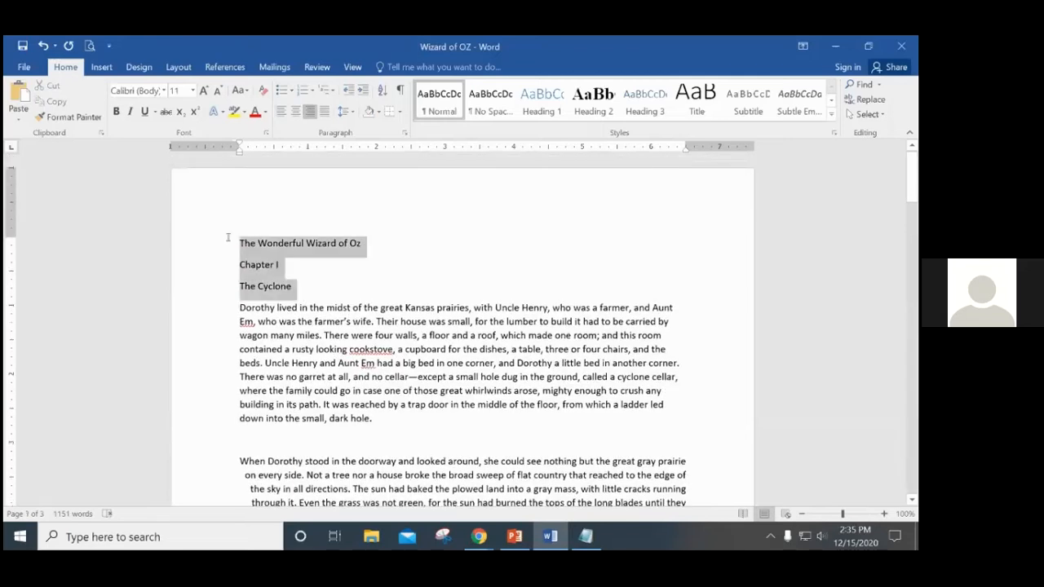
click(295, 112)
click(481, 265)
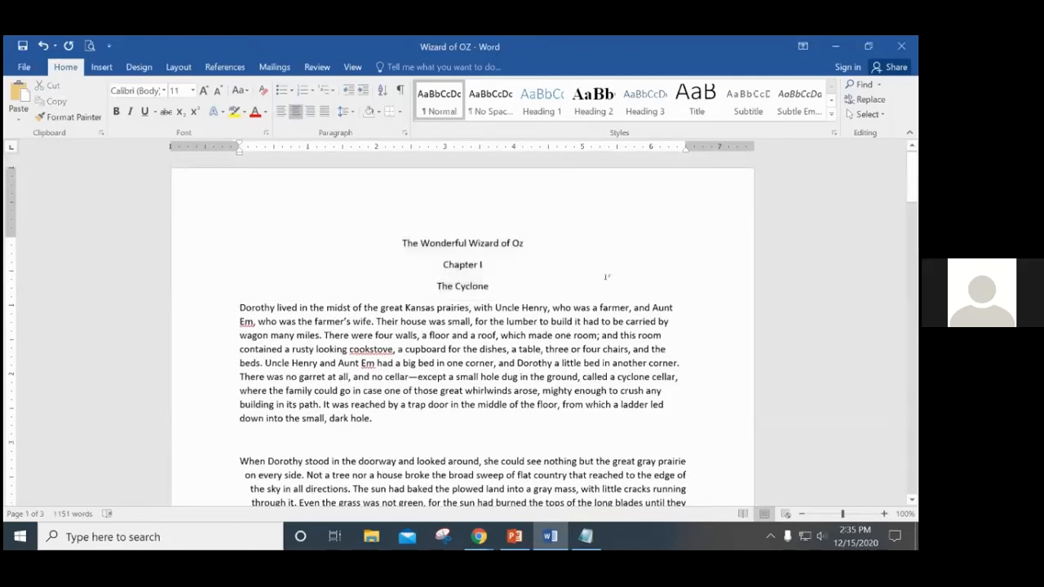
scroll(466, 209, down, 1)
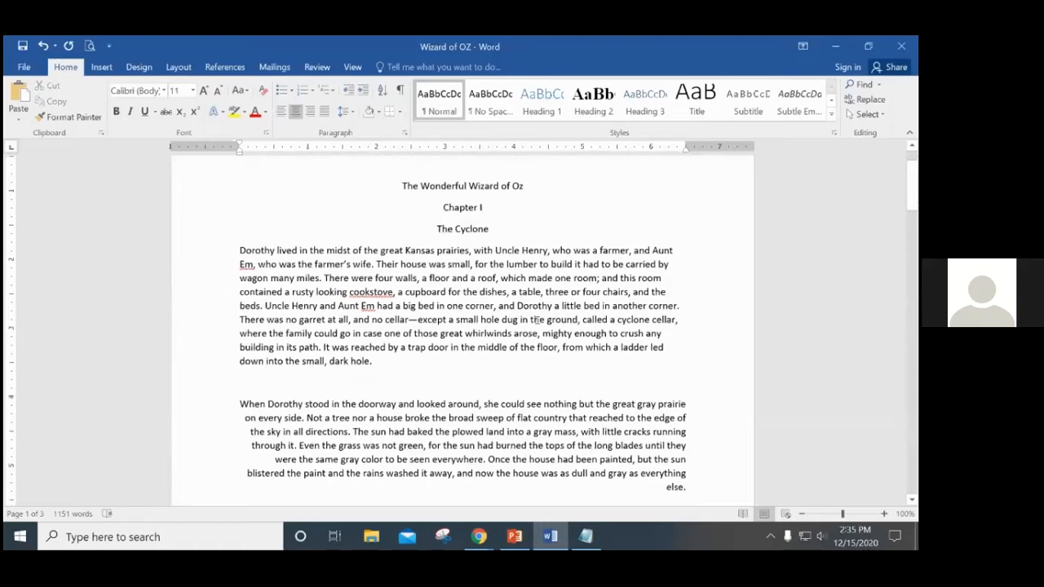
scroll(469, 383, down, 5)
scroll(472, 396, down, 10)
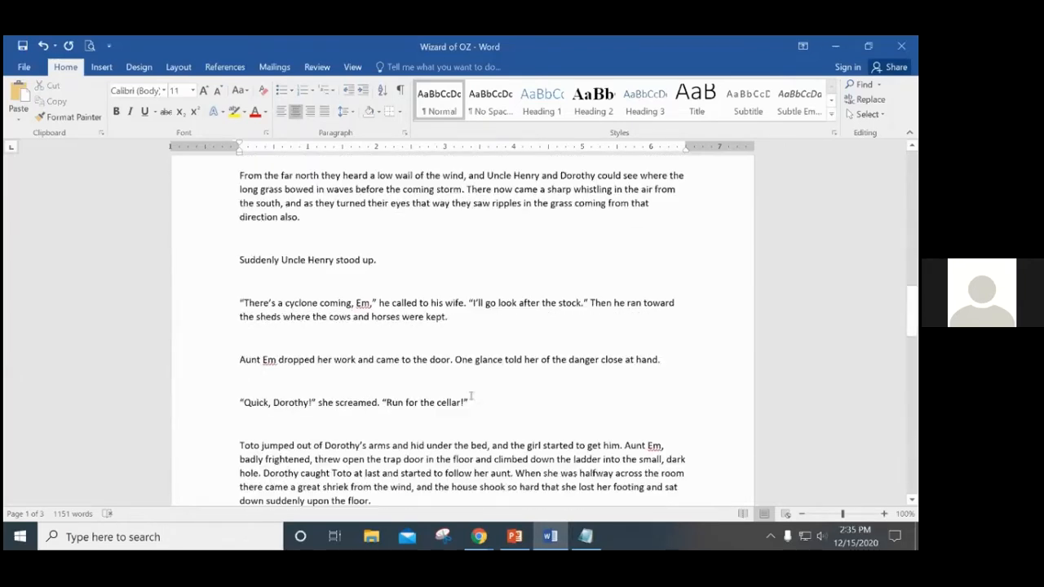
scroll(465, 396, up, 6)
scroll(465, 396, up, 10)
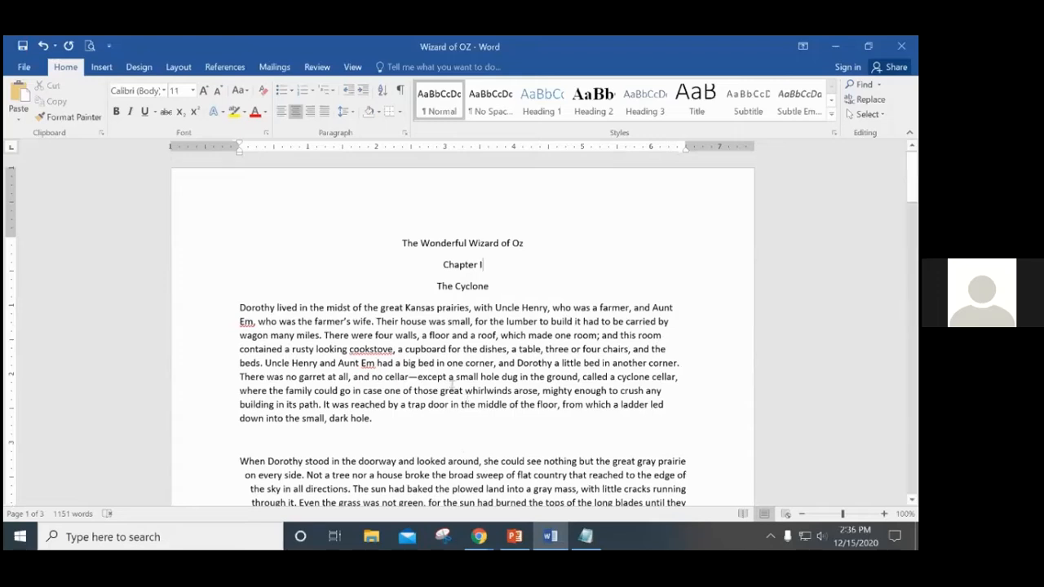
Set the line spacing of the first paragraph, beginning "Dorothy lived in the midst", to 2.0
drag(237, 307, 401, 417)
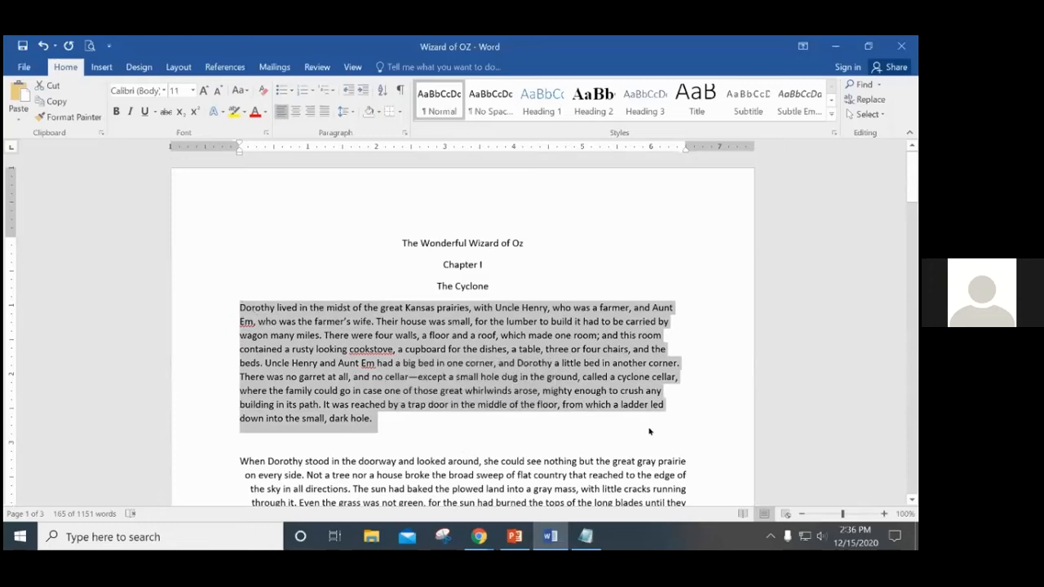
click(354, 112)
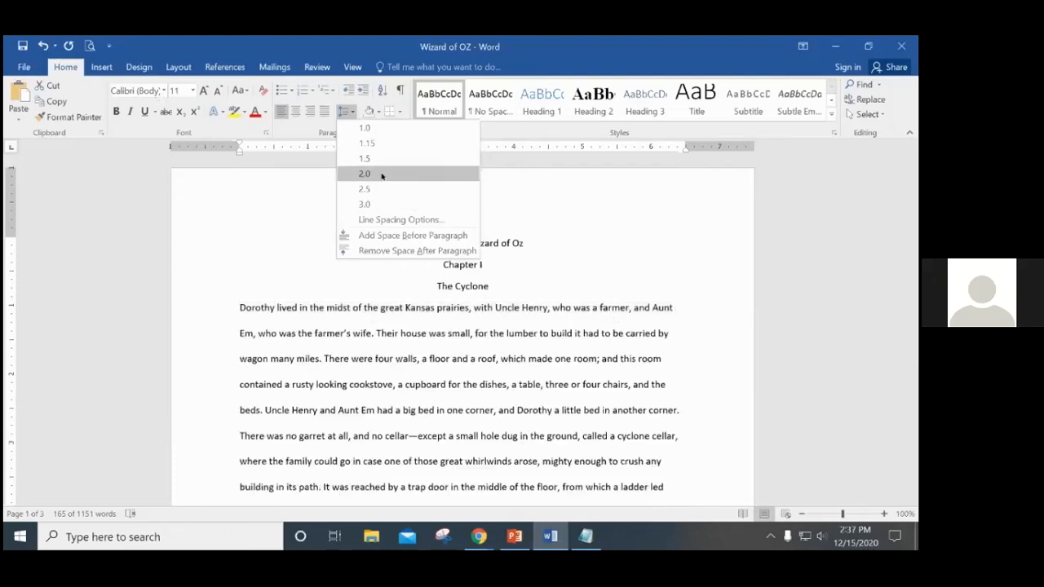
click(381, 175)
click(676, 340)
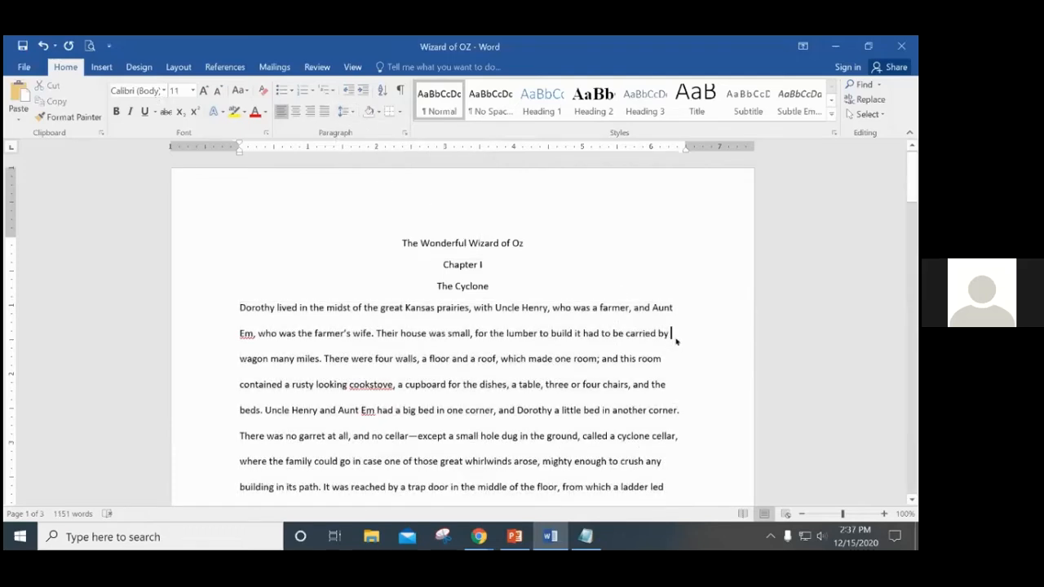
Compare the line spacing of the double-spaced first paragraph with that of the right-aligned second paragraph
scroll(473, 309, down, 3)
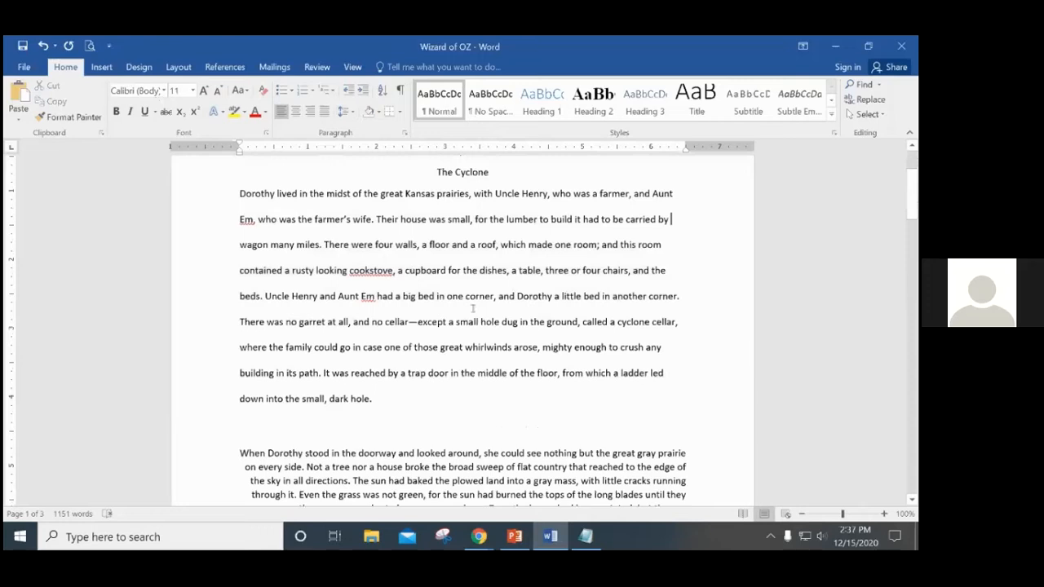
scroll(379, 326, down, 3)
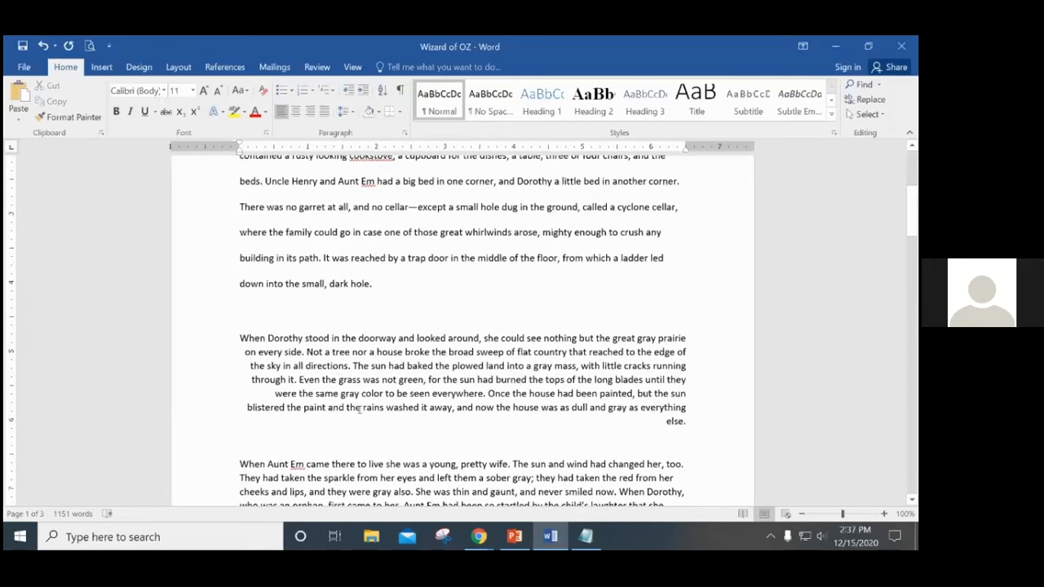
drag(383, 286, 230, 217)
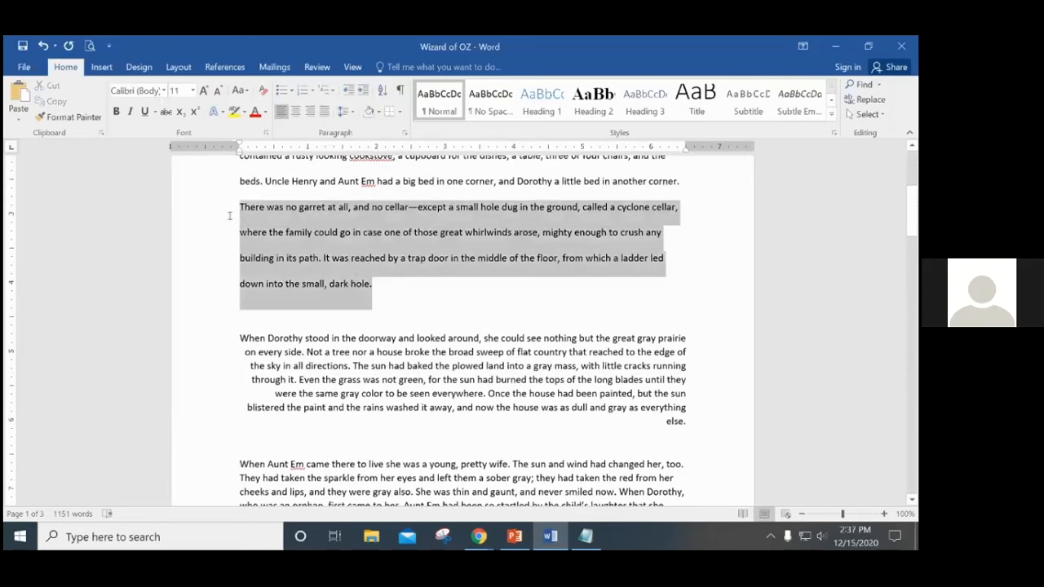
drag(240, 334, 722, 424)
click(597, 269)
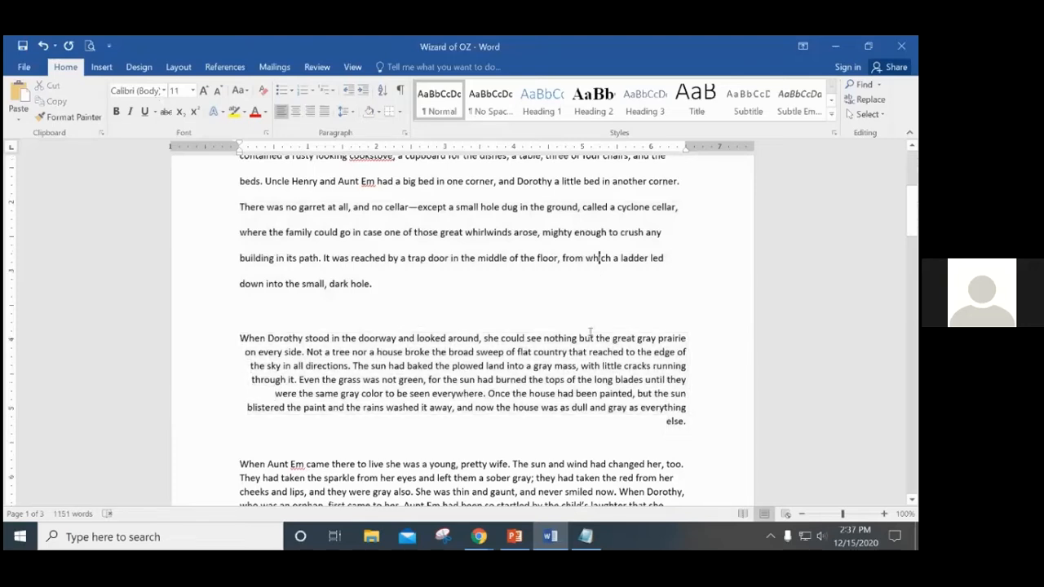
Try the Single, At least and Exactly line spacing settings for the first paragraph, beginning "Dorothy lived in the midst"
scroll(591, 332, up, 4)
scroll(591, 332, up, 1)
drag(239, 308, 400, 396)
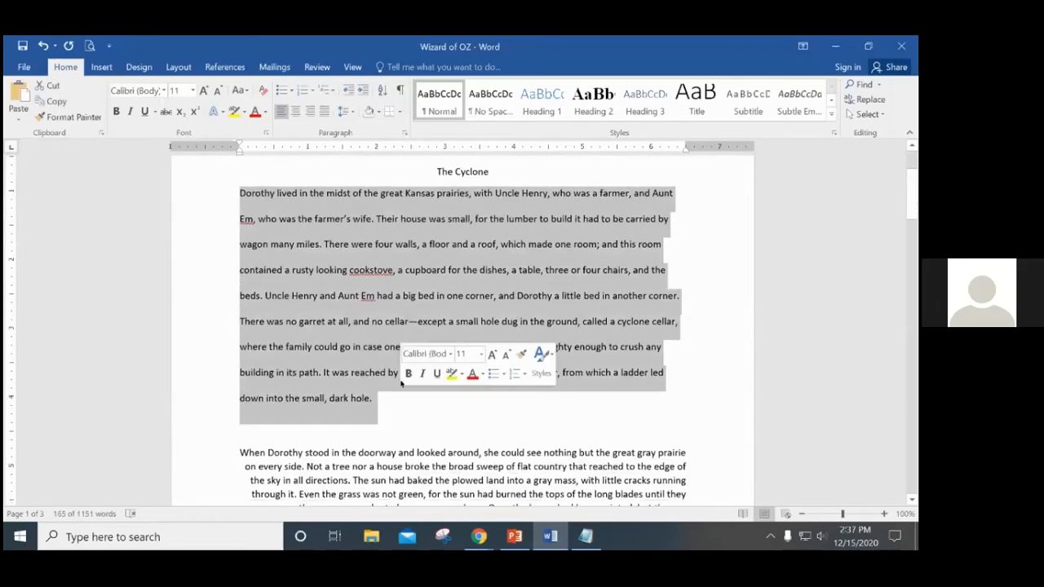
click(343, 112)
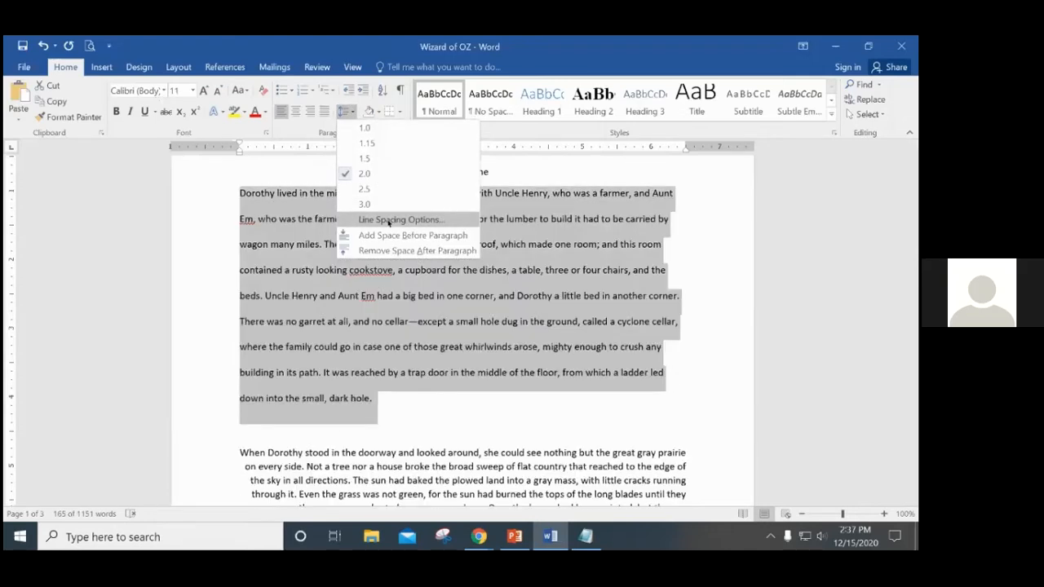
click(389, 220)
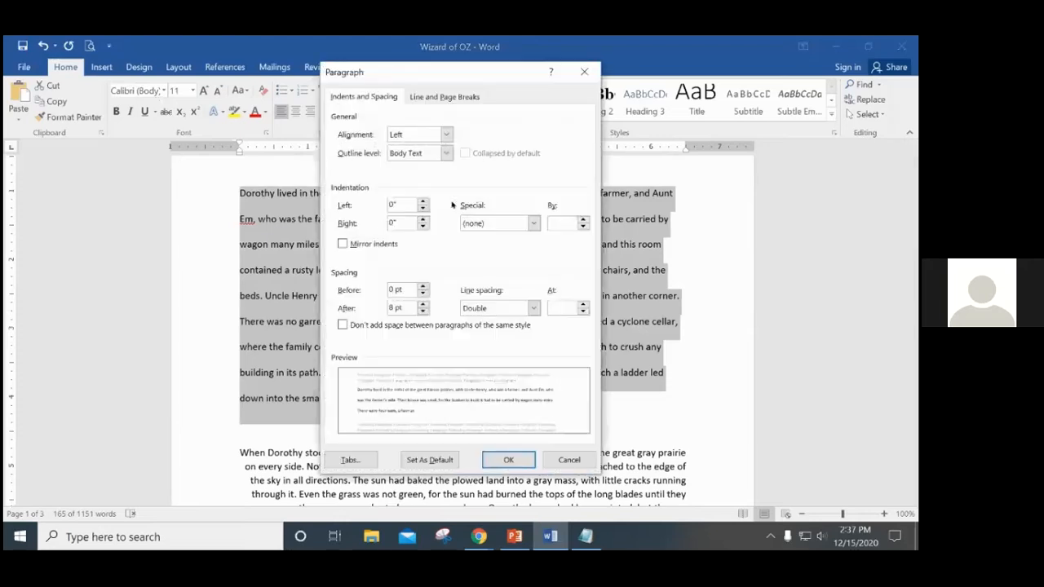
drag(451, 68, 558, 78)
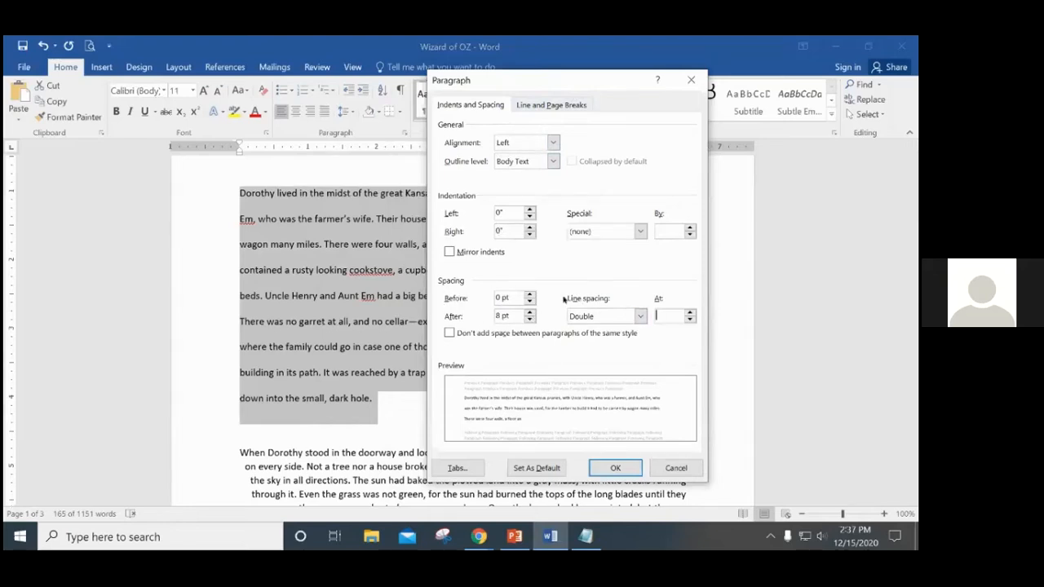
click(640, 317)
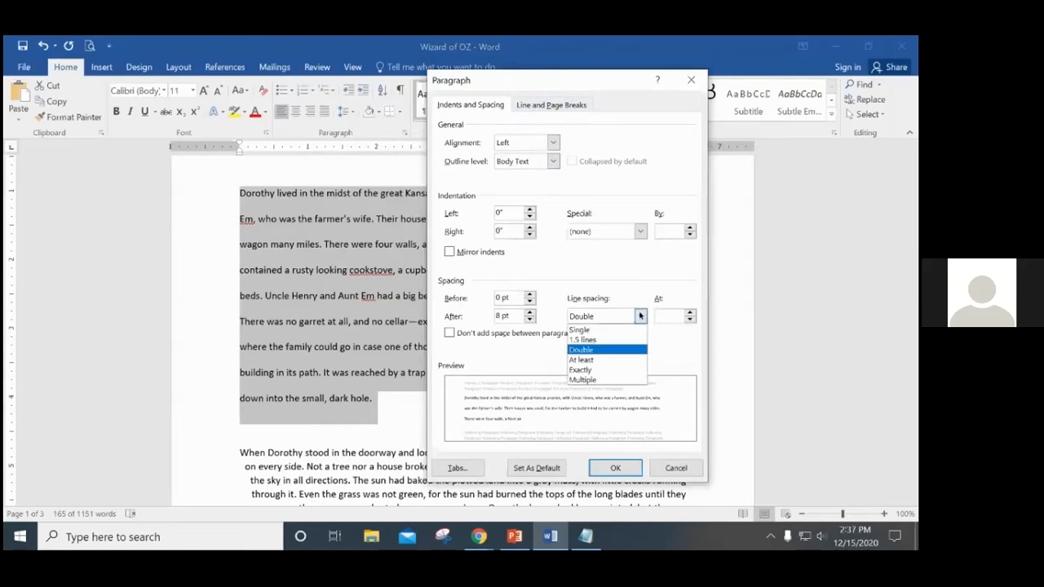
click(584, 330)
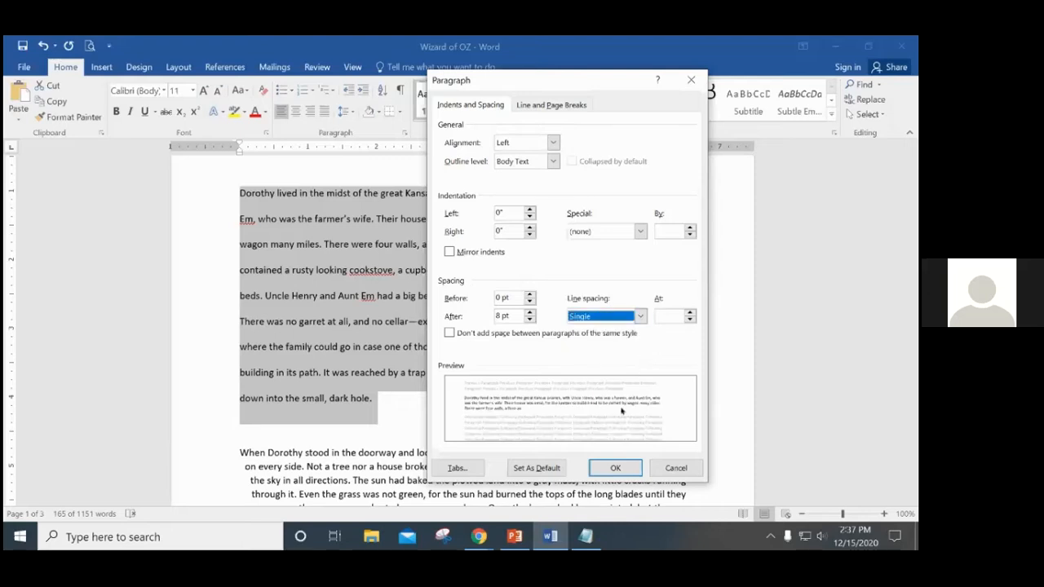
click(639, 317)
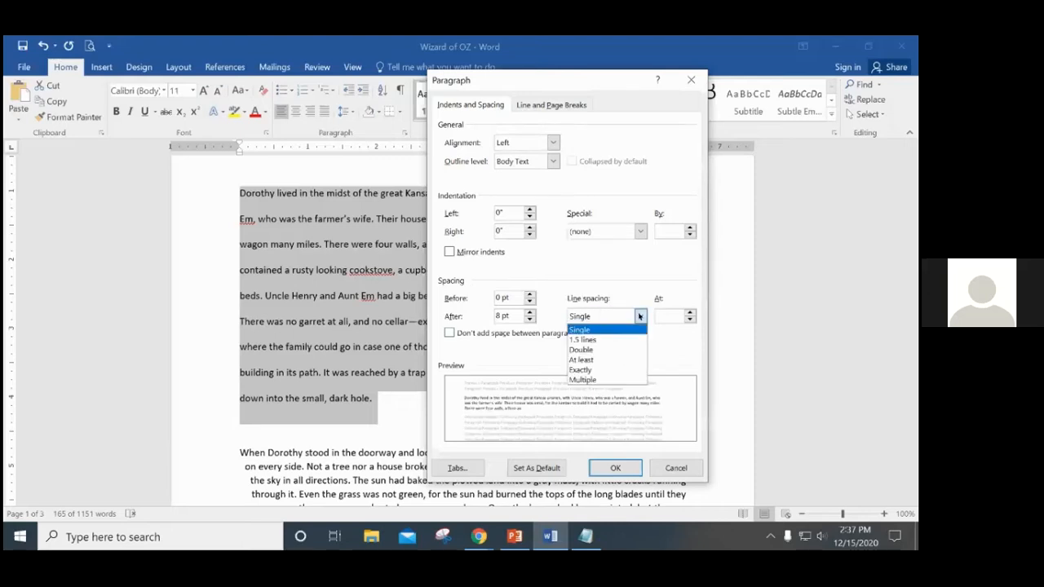
click(604, 359)
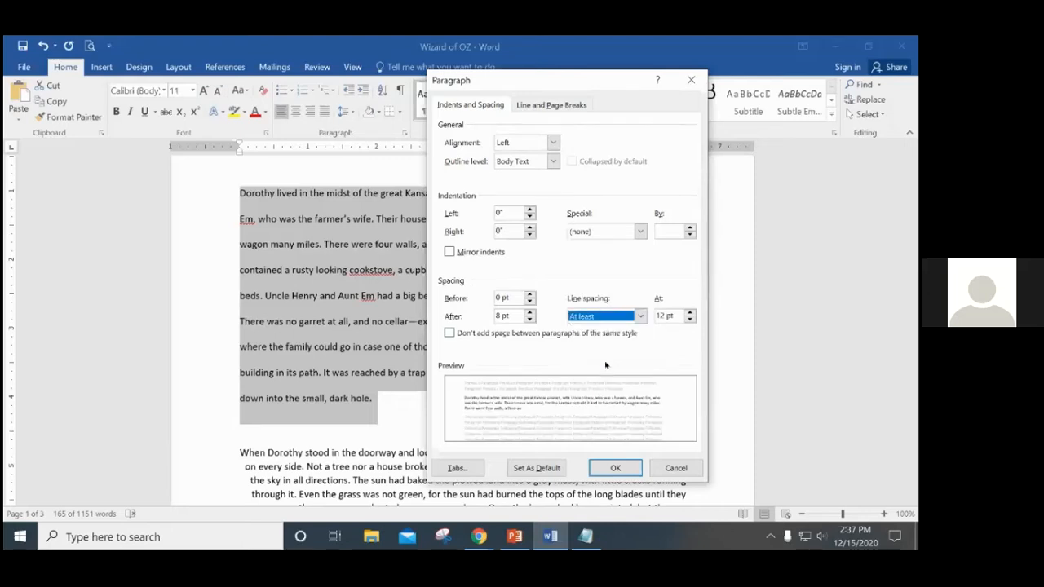
click(641, 317)
click(581, 369)
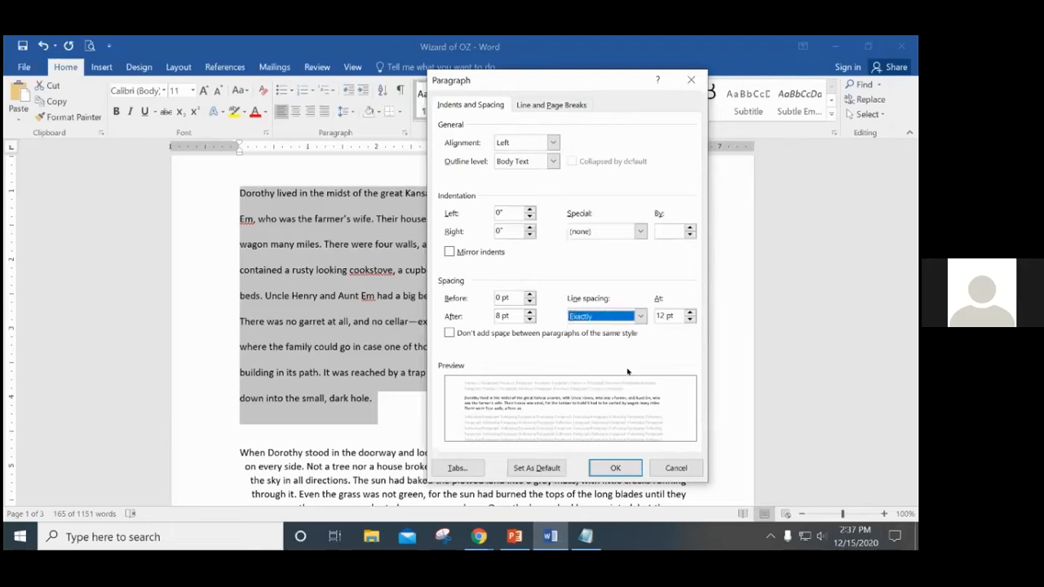
Set the first paragraph's line spacing to Single and apply the paragraph settings
click(640, 316)
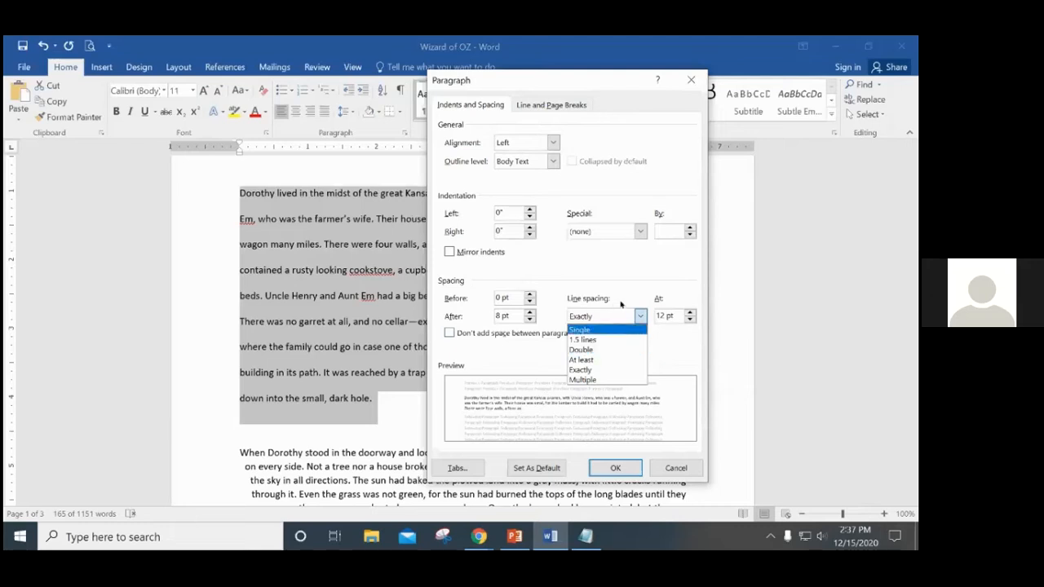
click(592, 331)
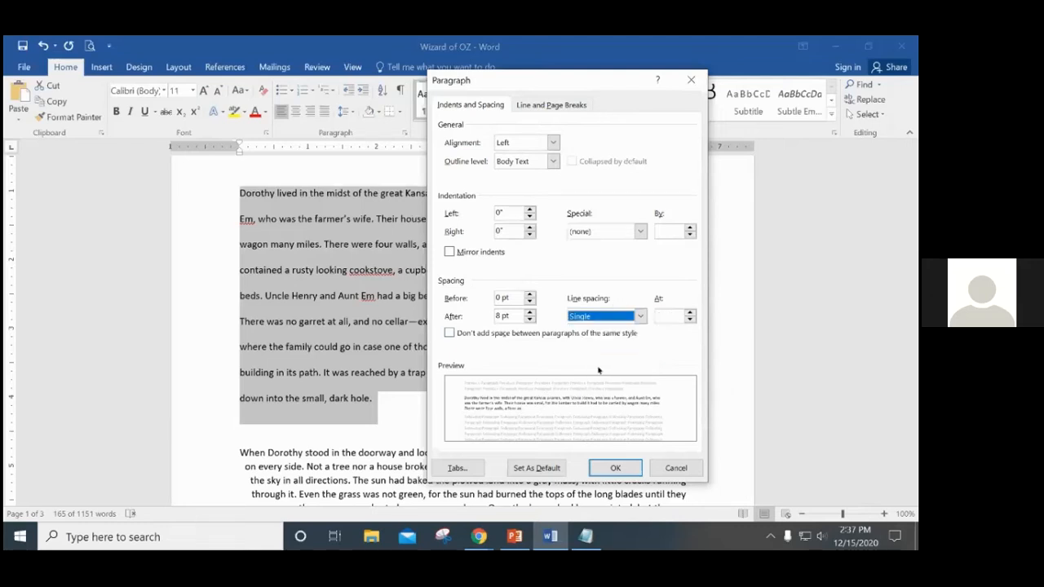
click(616, 468)
click(441, 306)
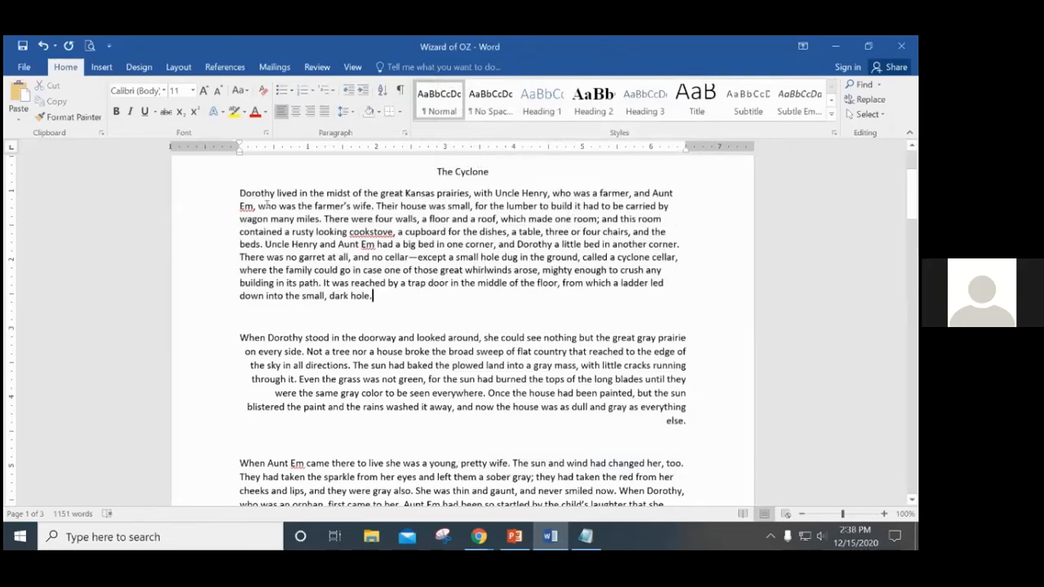
Review the first paragraph's indentation and spacing settings without changing them
click(346, 110)
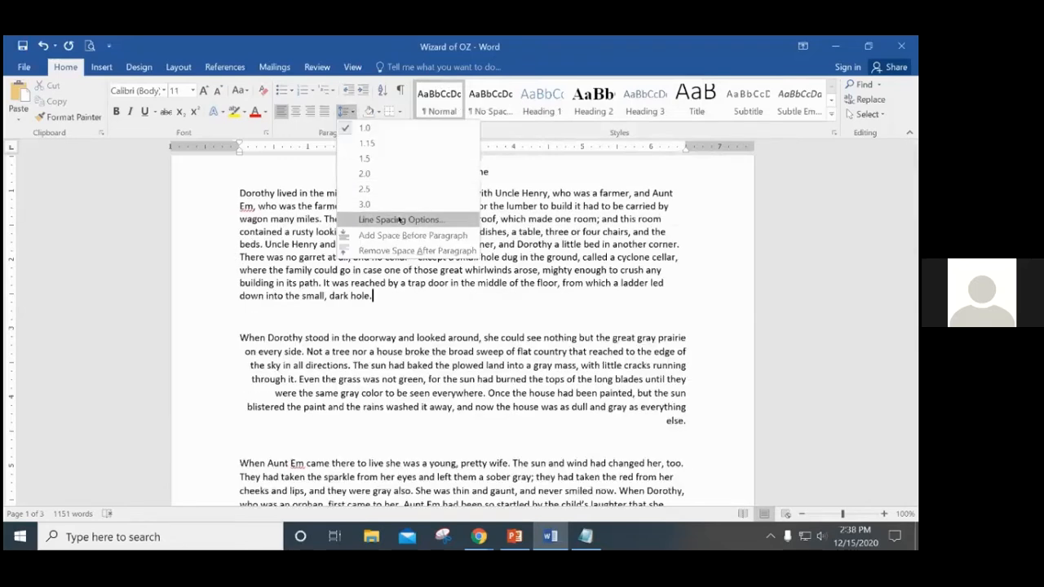
click(391, 218)
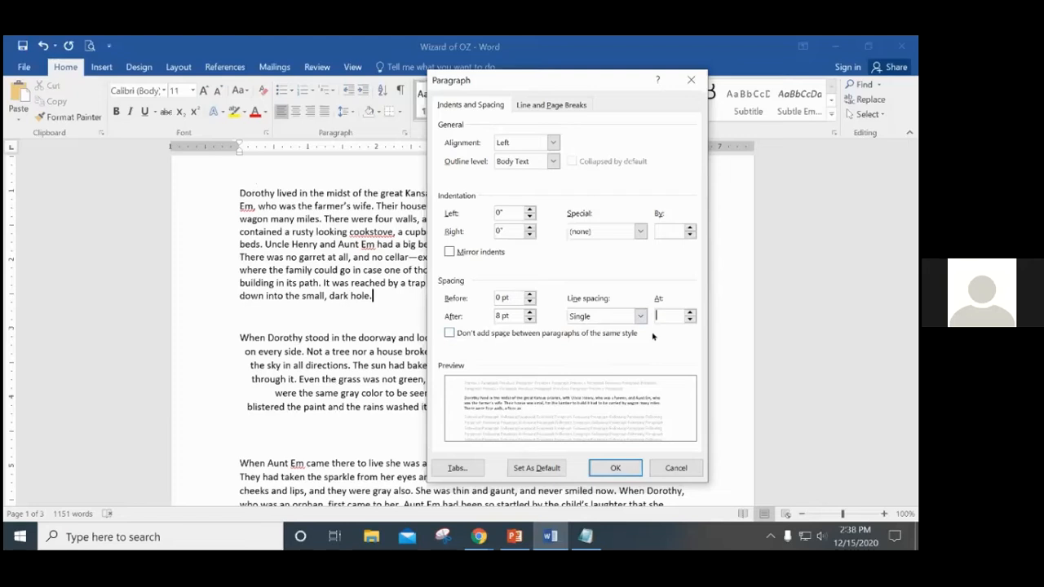
click(675, 467)
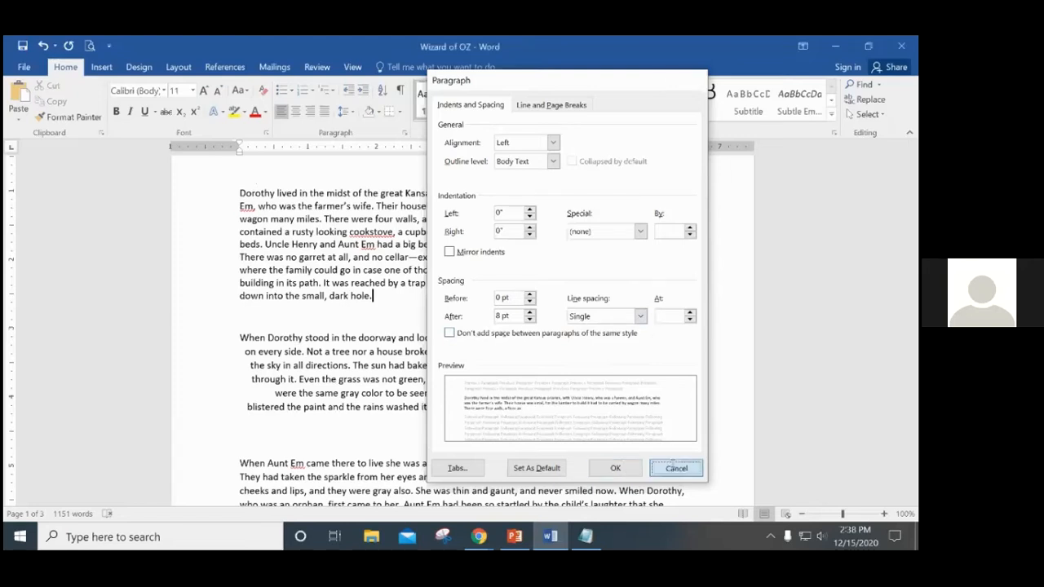
Set the first two body paragraphs to Double line spacing, with no space added between paragraphs of the same style
drag(240, 192, 687, 422)
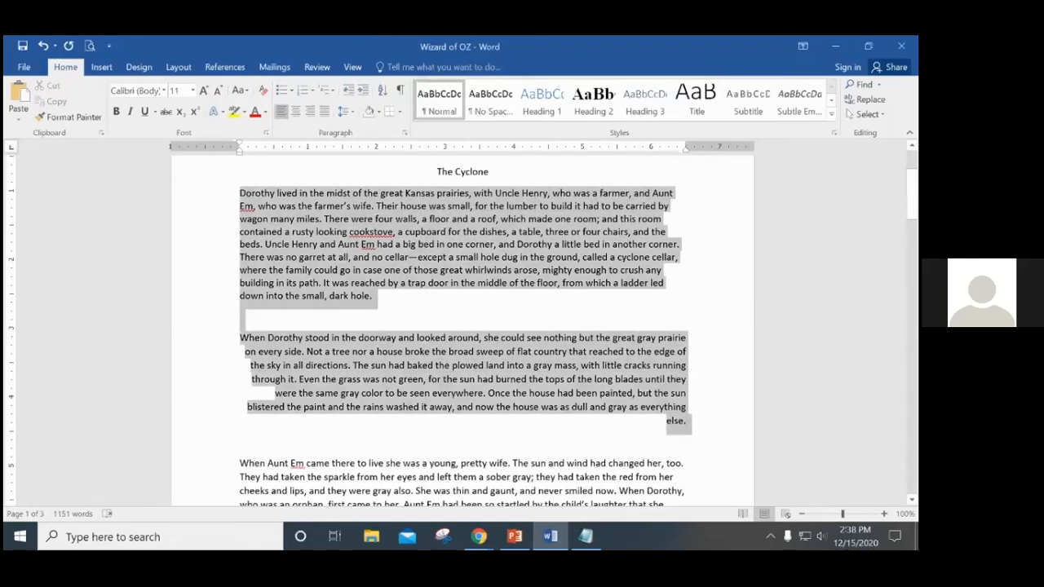
click(346, 111)
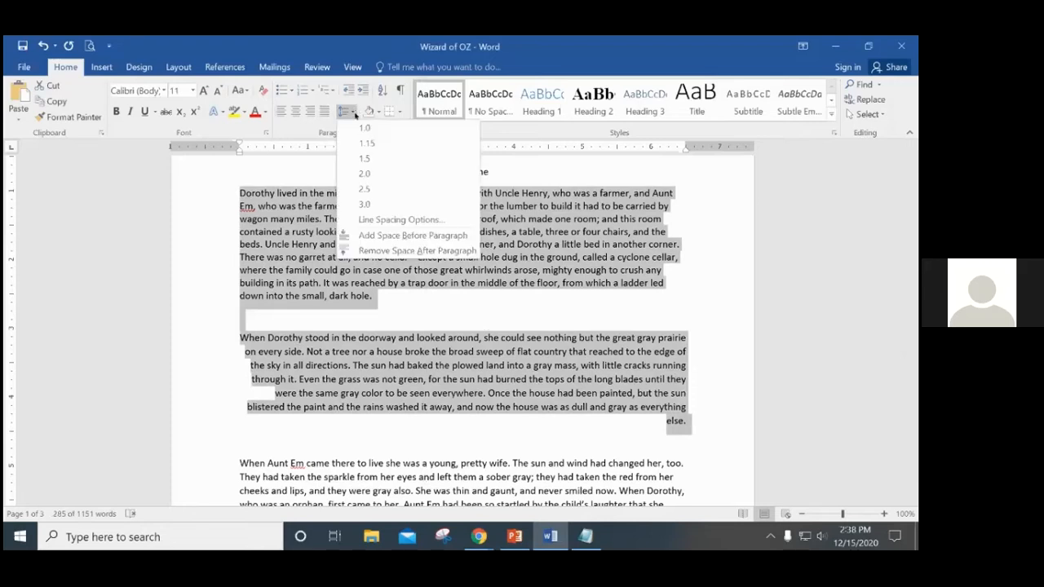
click(402, 220)
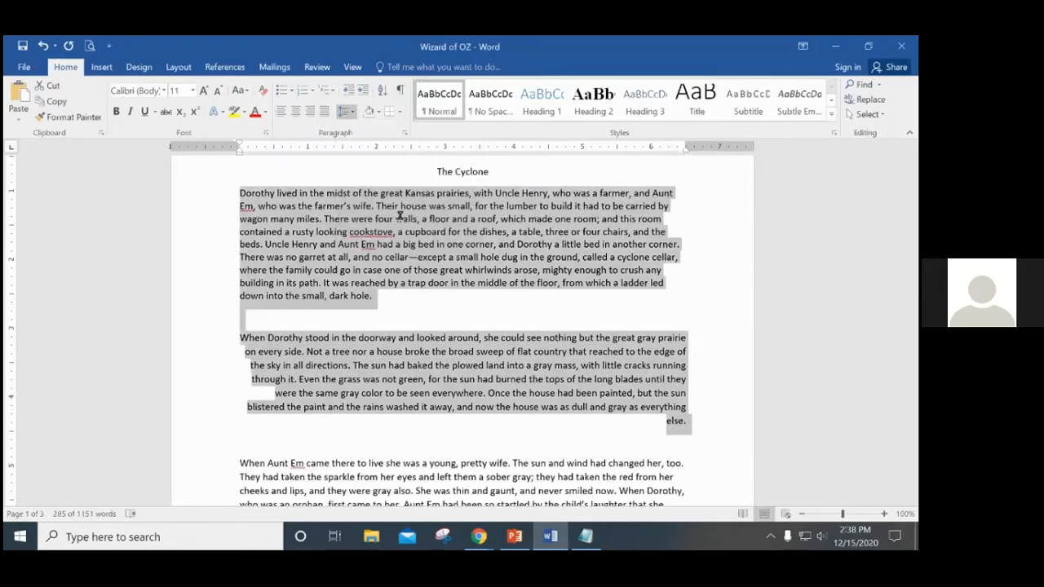
click(606, 315)
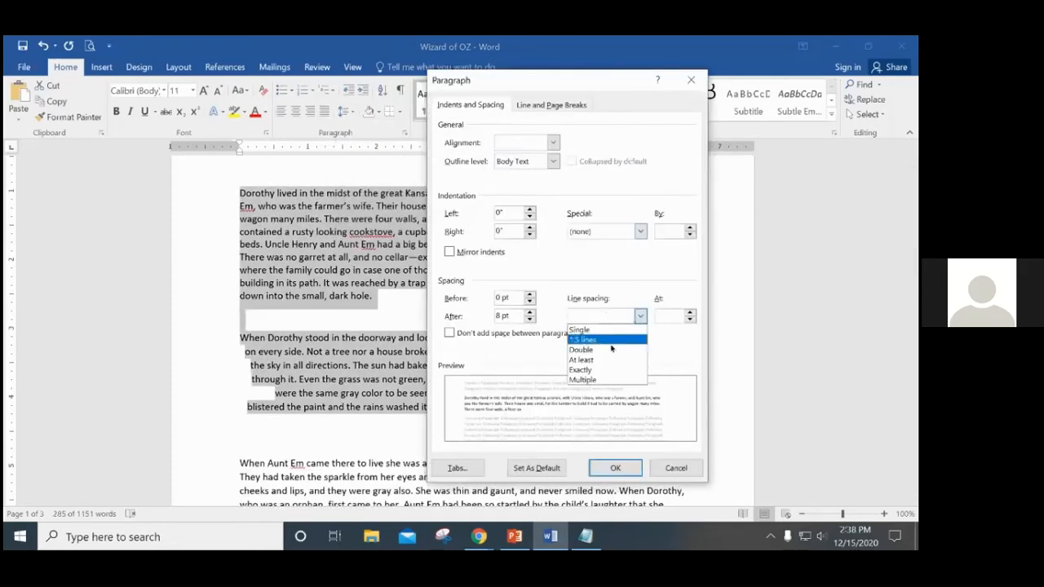
click(611, 350)
click(448, 333)
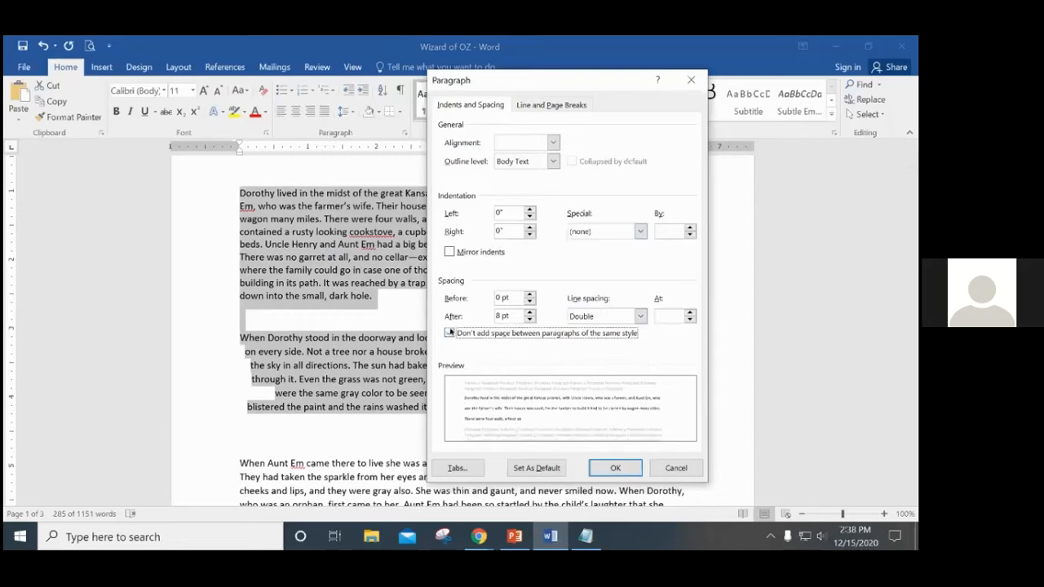
click(616, 467)
click(479, 406)
Examine the line spacing within the first two body paragraphs and the gap between them
scroll(390, 310, down, 1)
scroll(390, 310, down, 1)
click(245, 365)
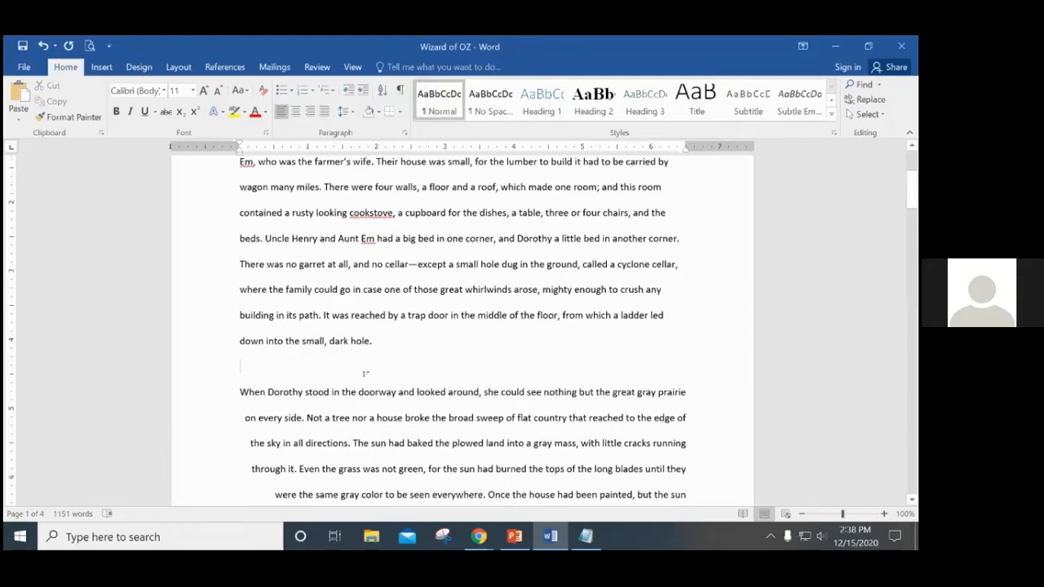
scroll(365, 374, down, 3)
scroll(371, 376, up, 2)
scroll(371, 377, up, 2)
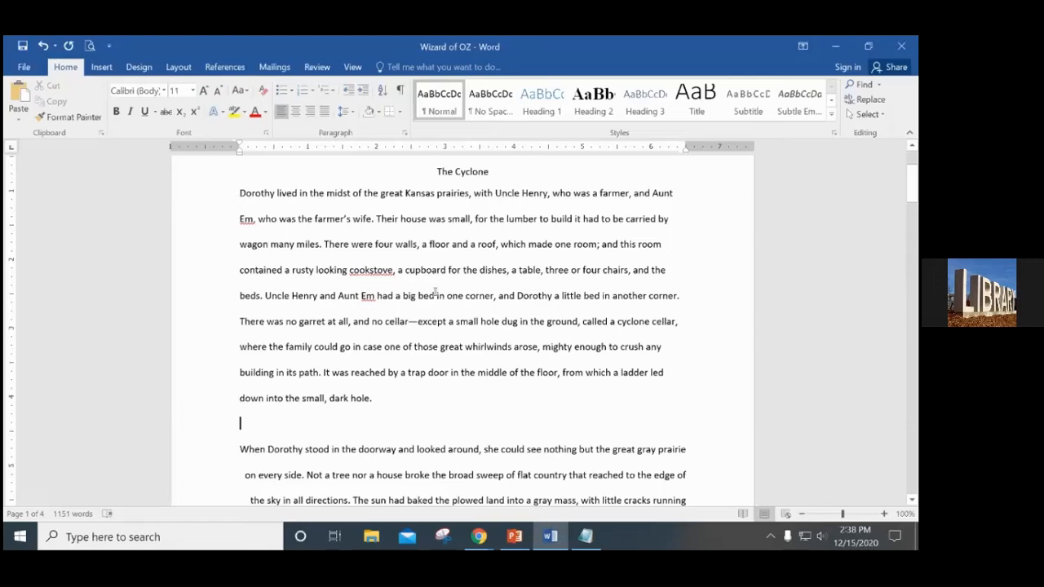
scroll(433, 295, up, 1)
scroll(428, 299, down, 1)
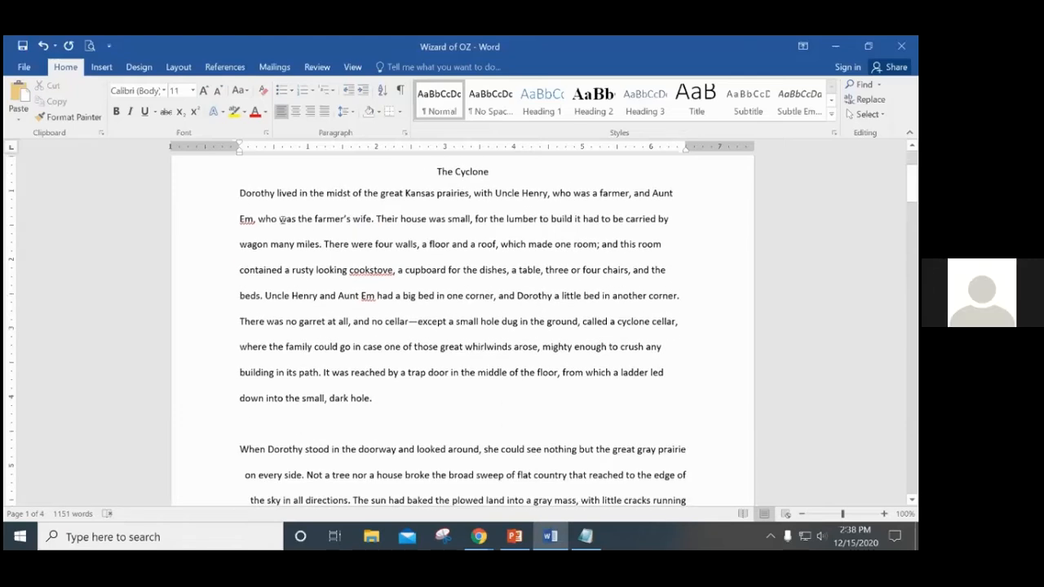
Set only the first paragraph, beginning "Dorothy lived in the midst", to Single line spacing
drag(236, 194, 413, 403)
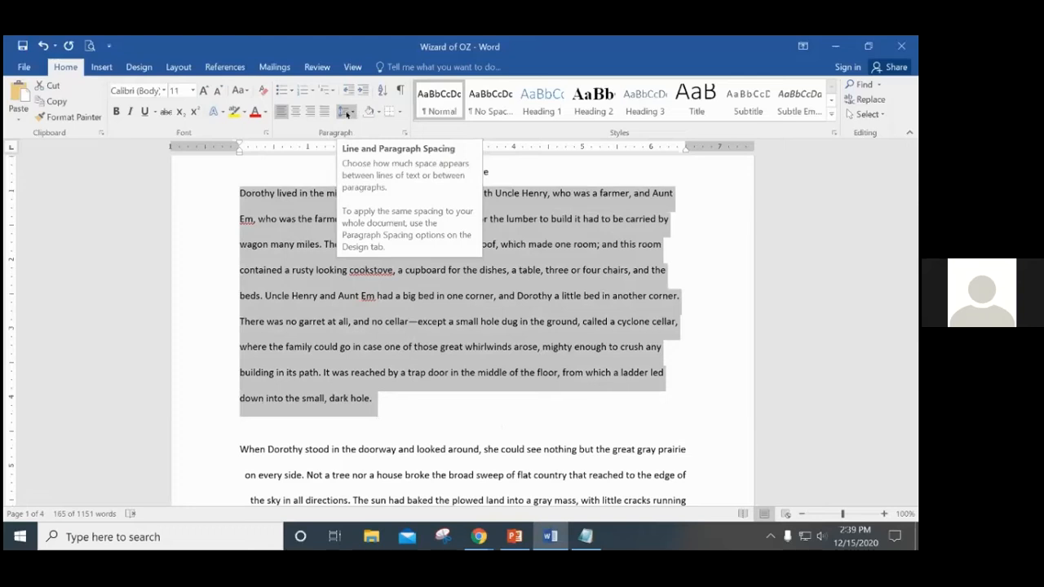
click(346, 114)
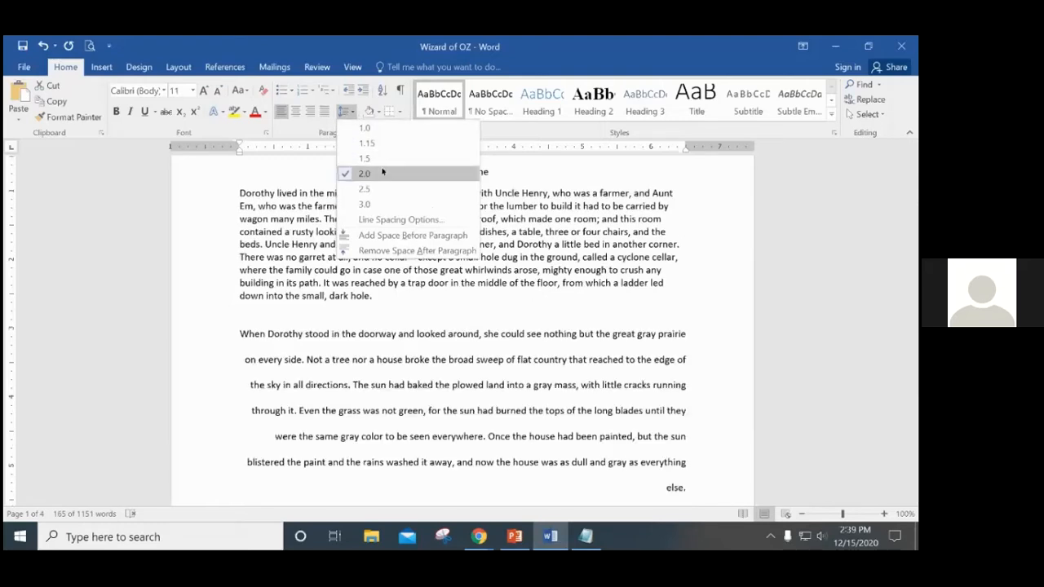
click(418, 220)
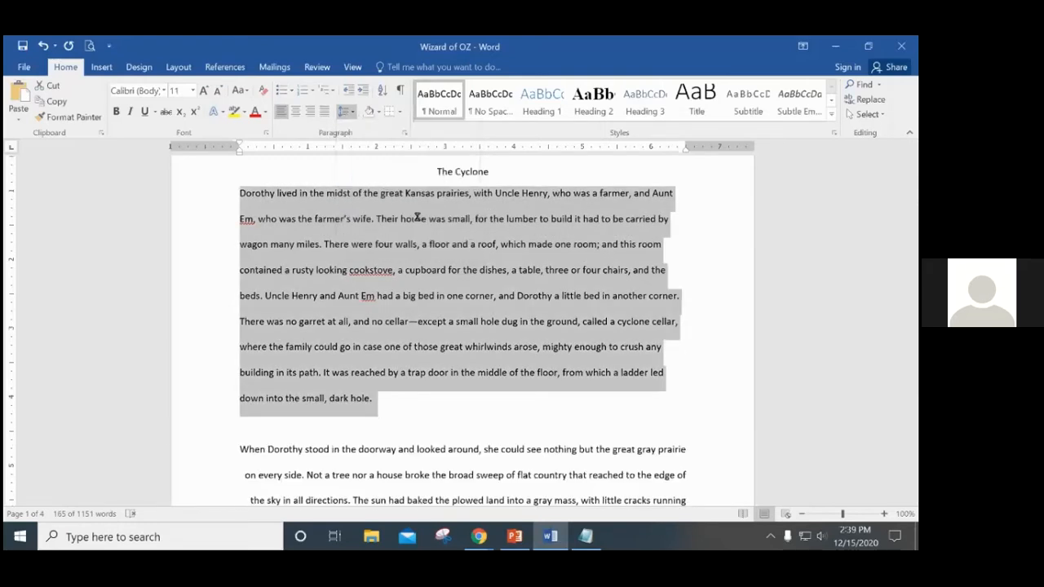
click(641, 317)
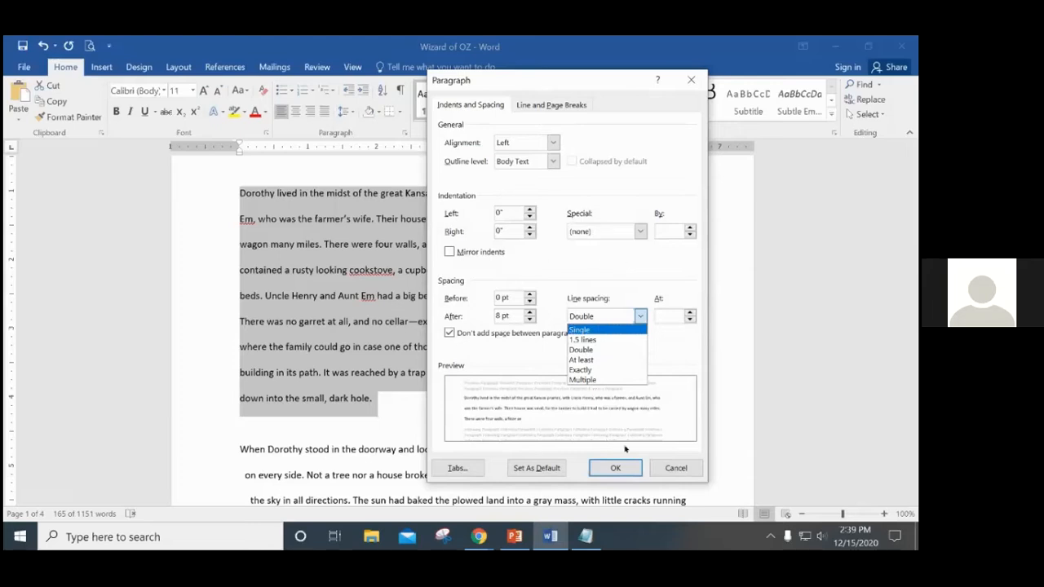
click(592, 329)
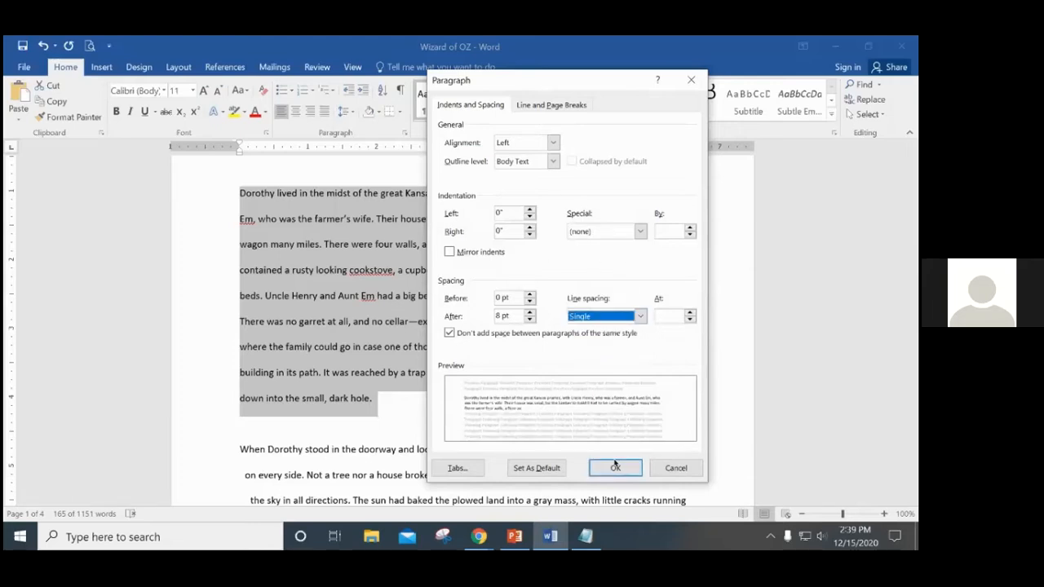
click(615, 467)
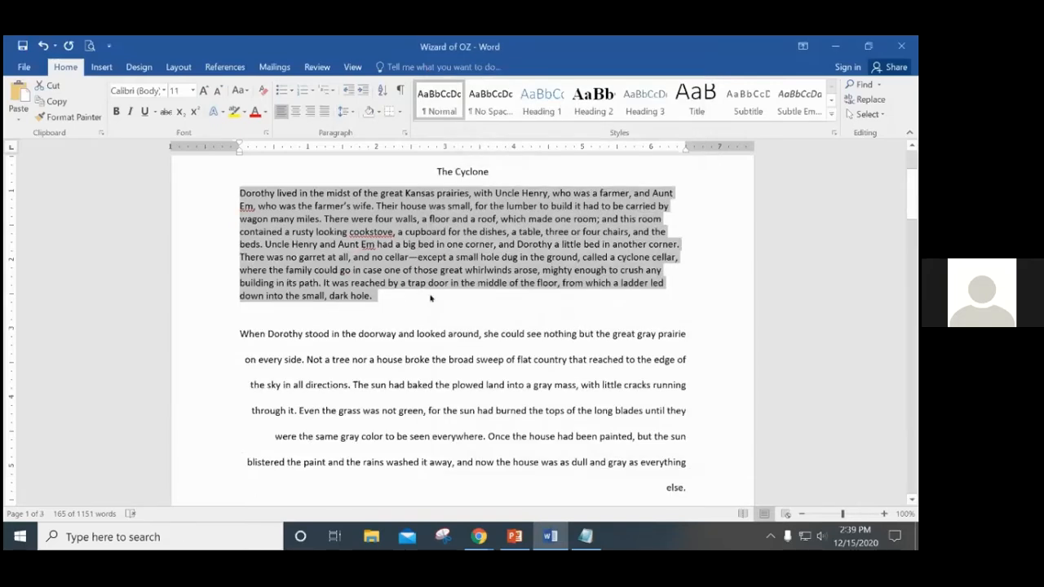
click(427, 297)
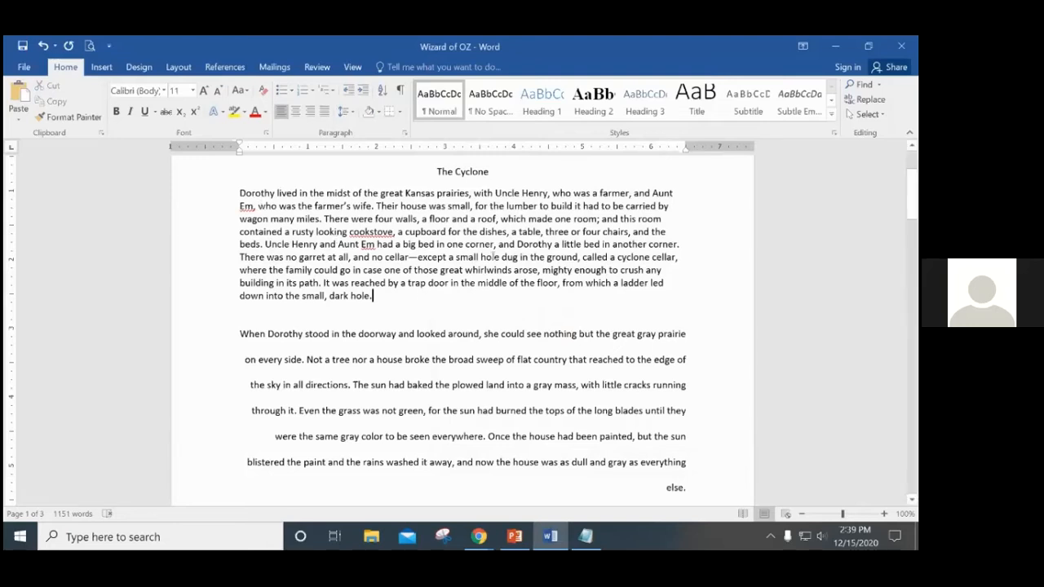
Compare the alignment and line spacing of the three heading lines, the first paragraph and the second paragraph
scroll(454, 228, up, 3)
double_click(448, 243)
click(434, 245)
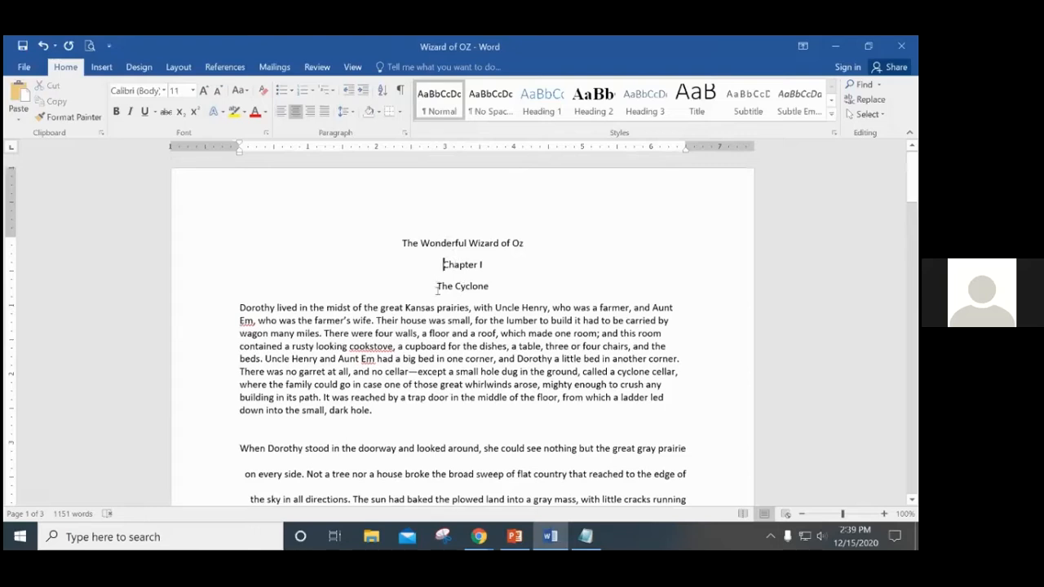
scroll(392, 326, down, 2)
scroll(392, 326, down, 1)
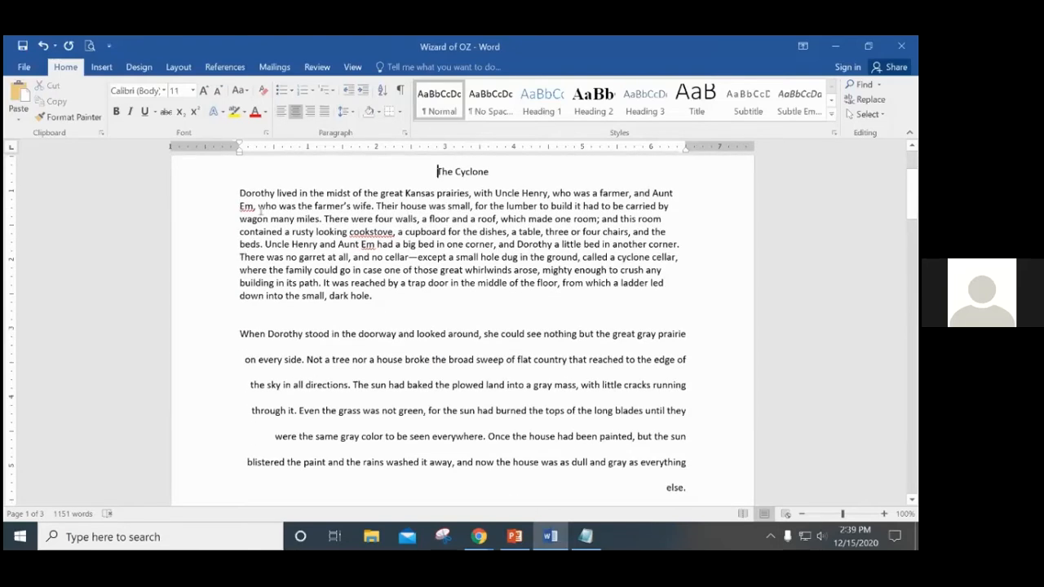
drag(238, 193, 393, 296)
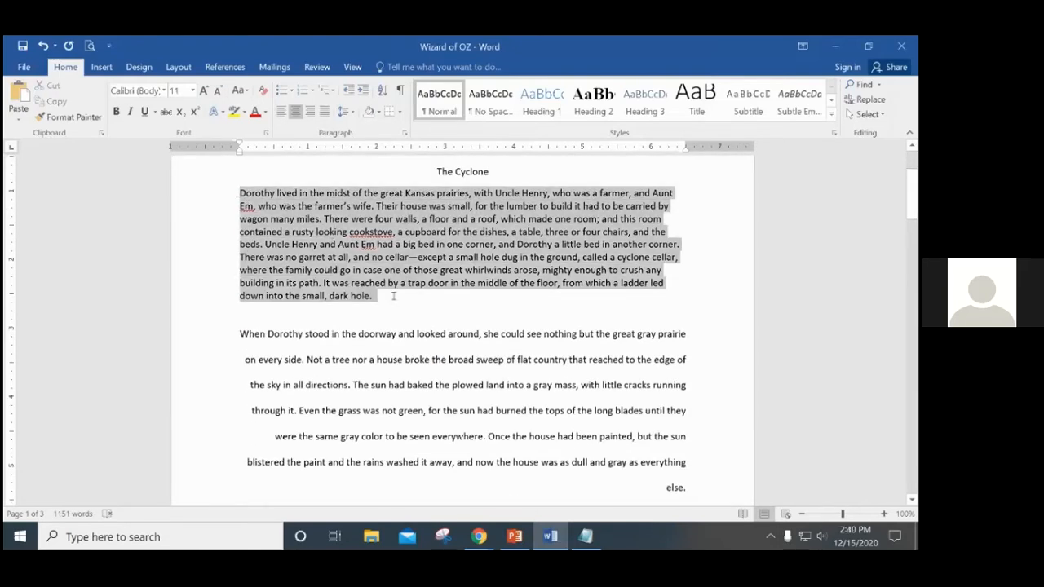
drag(359, 333, 649, 471)
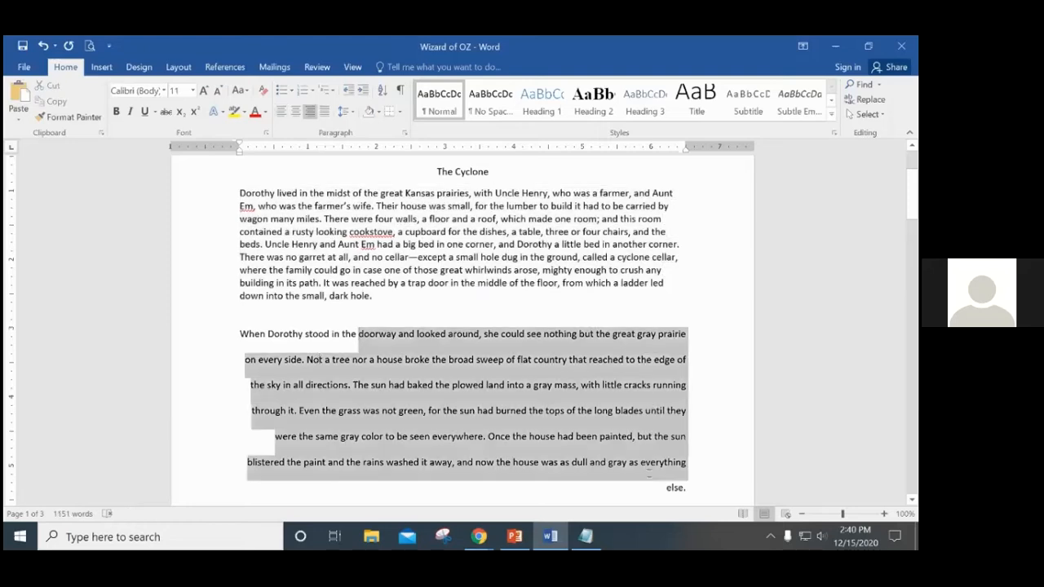
click(503, 388)
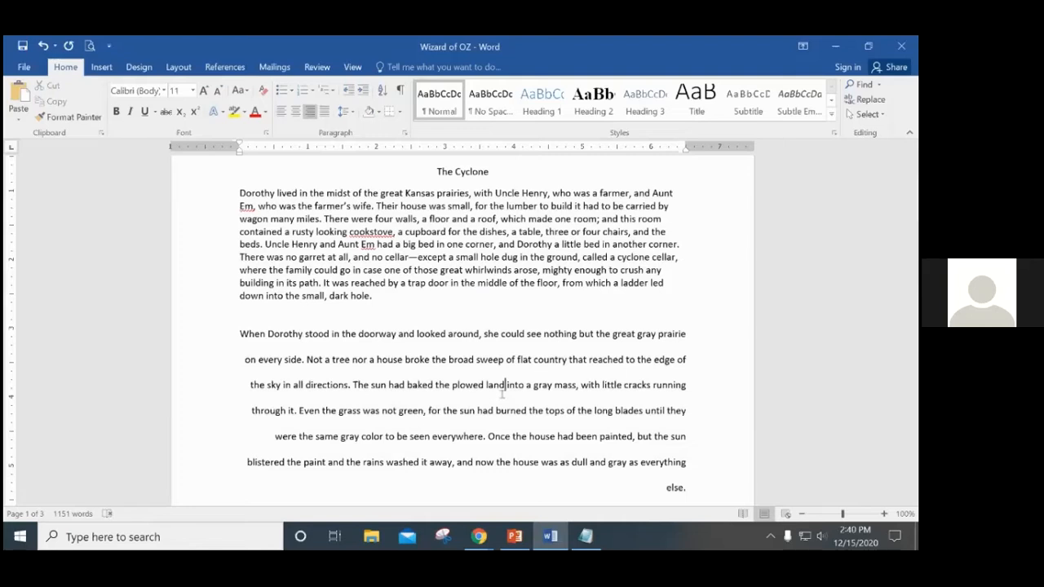
Set the line spacing of the second body paragraph, beginning "When Dorothy stood in the doorway", to 1.0
scroll(502, 394, up, 3)
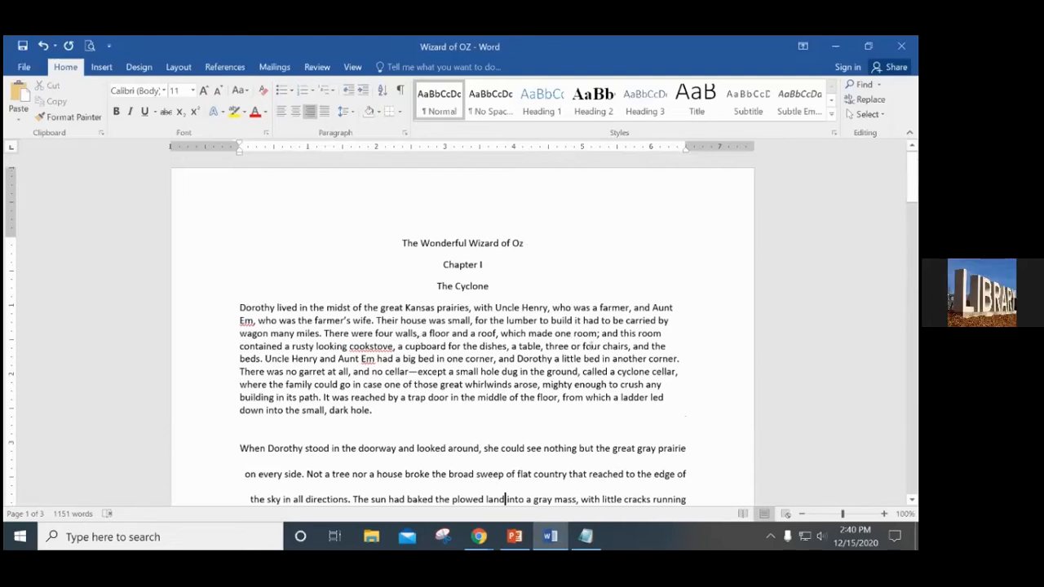
drag(240, 309, 373, 411)
click(454, 422)
scroll(450, 406, down, 2)
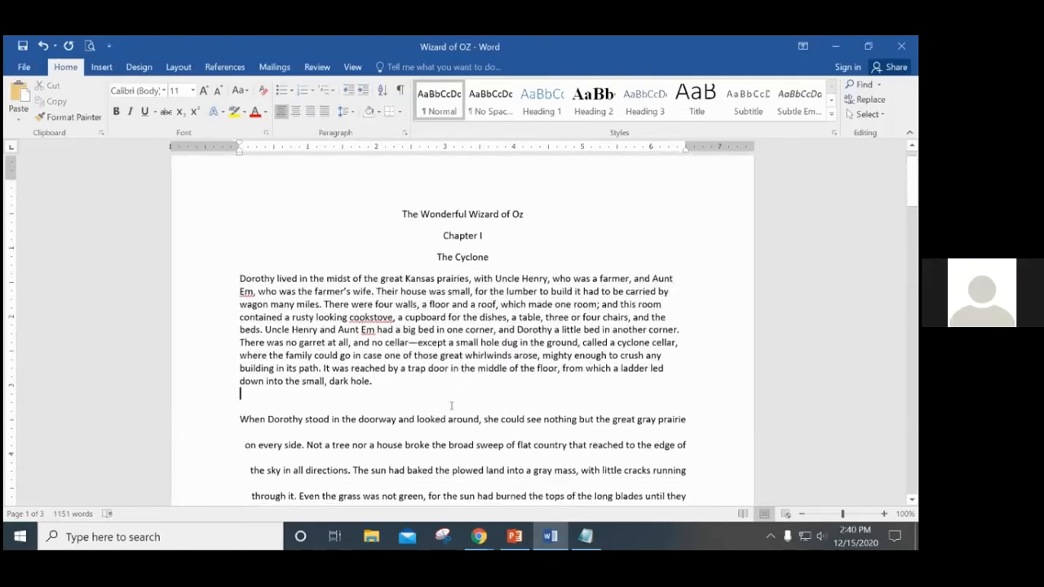
scroll(253, 393, down, 3)
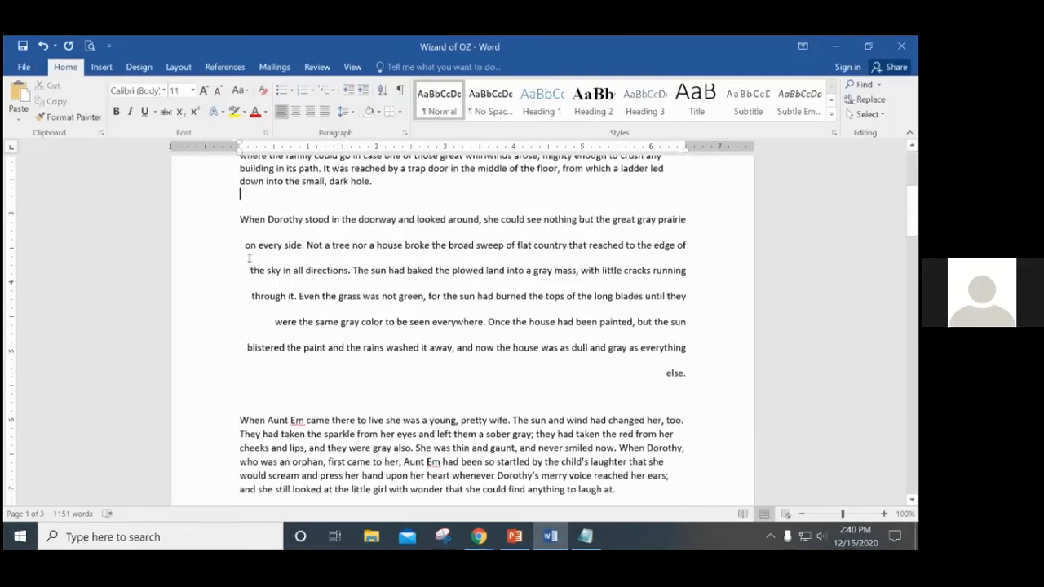
drag(240, 218, 684, 375)
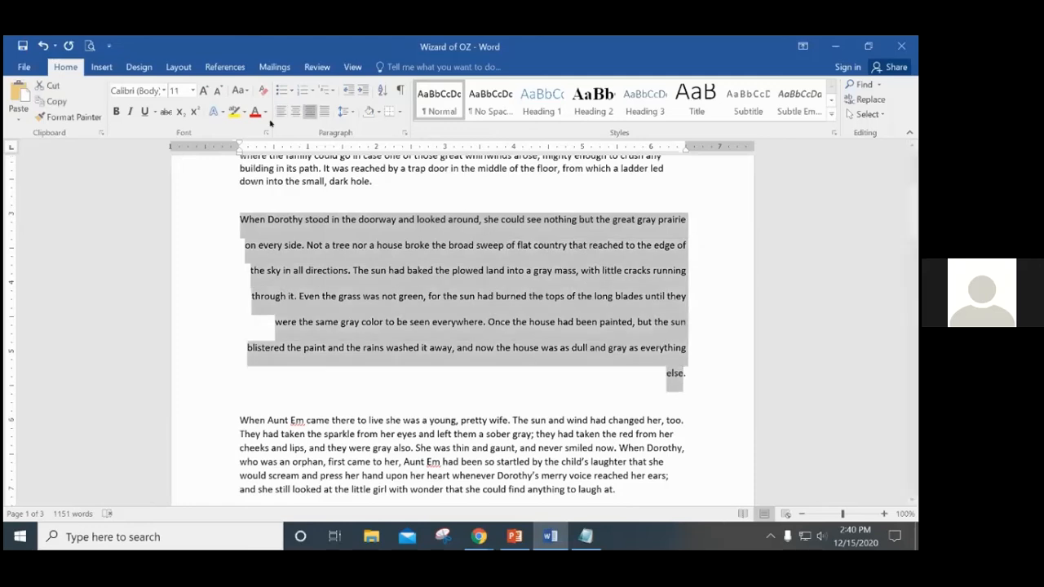
click(346, 111)
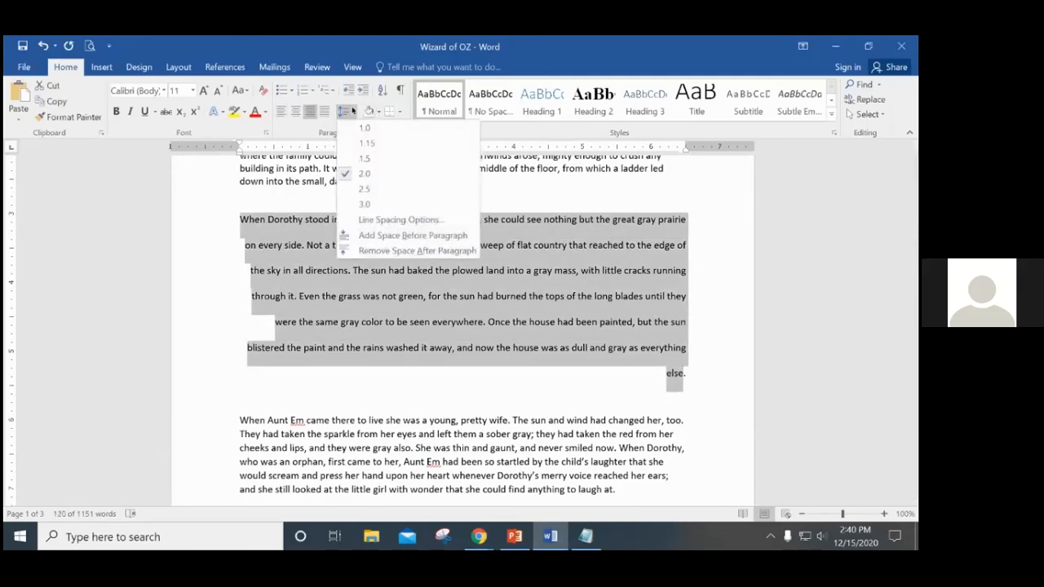
click(361, 128)
click(659, 330)
Enable "Don't add space between paragraphs of the same style" for the first two body paragraphs in the line spacing options
scroll(234, 191, up, 4)
scroll(234, 191, down, 2)
drag(241, 193, 703, 411)
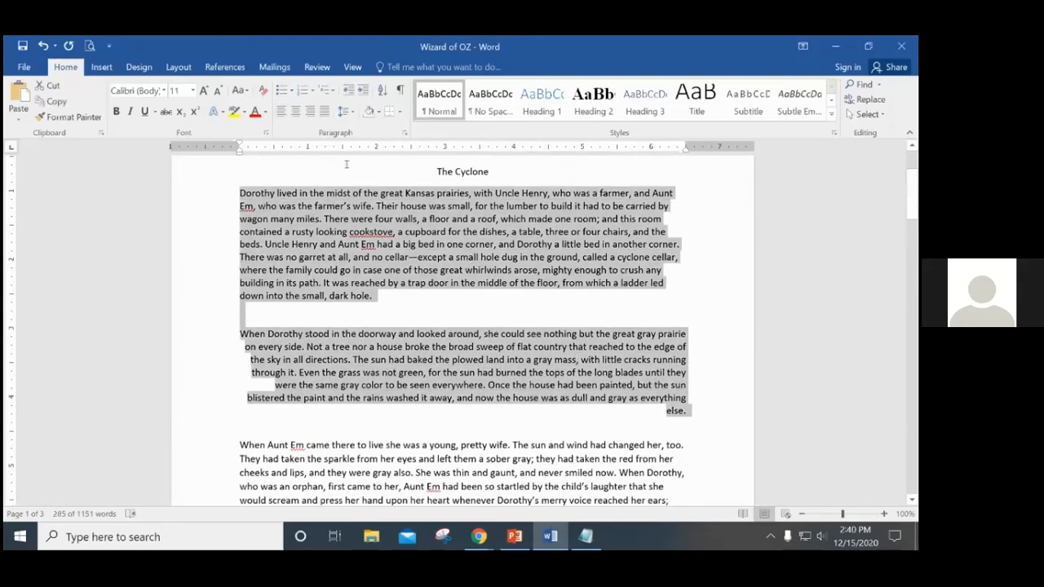
click(350, 113)
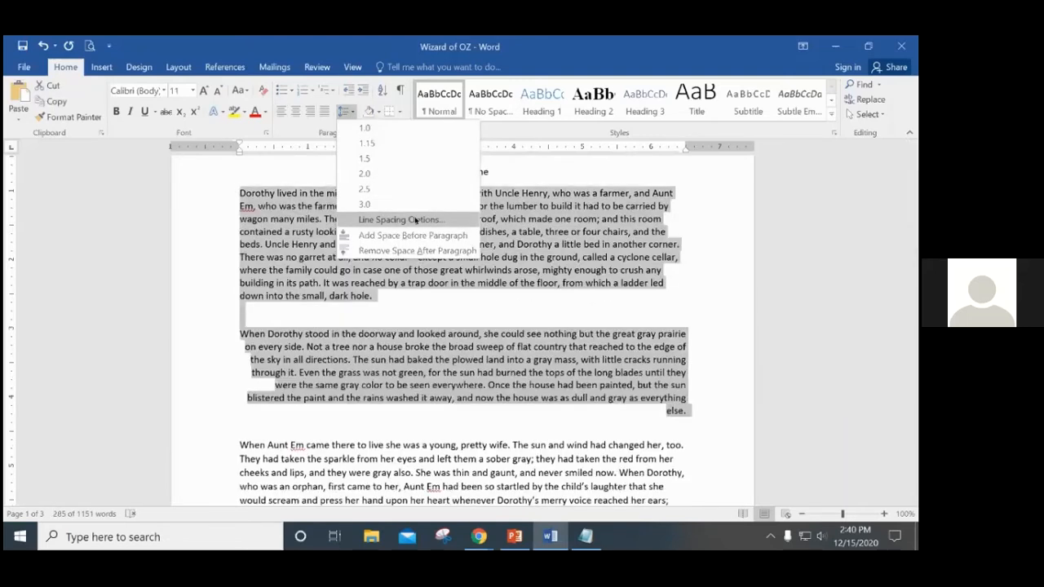
click(399, 220)
click(448, 333)
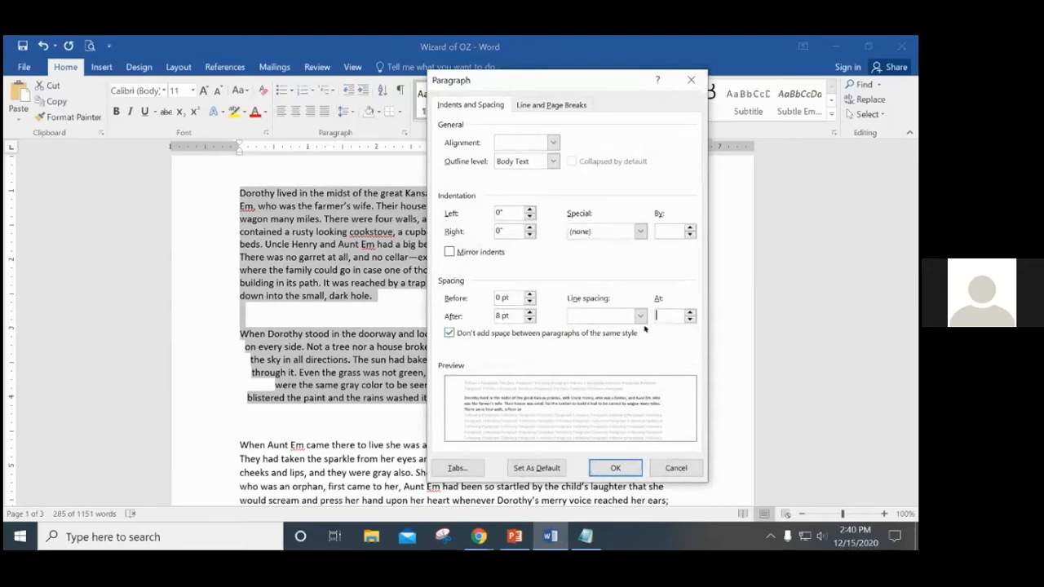
click(448, 333)
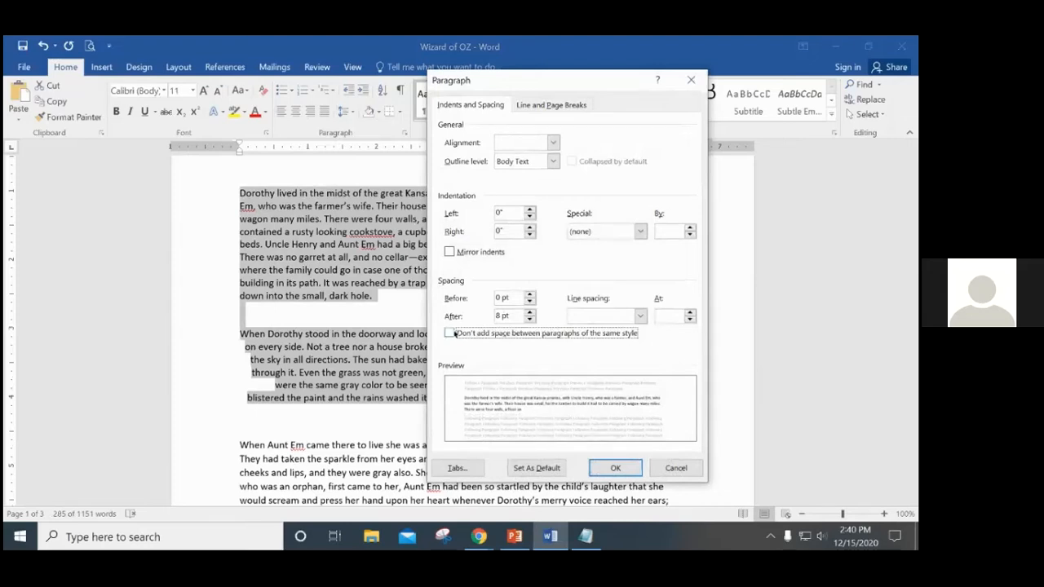
click(448, 334)
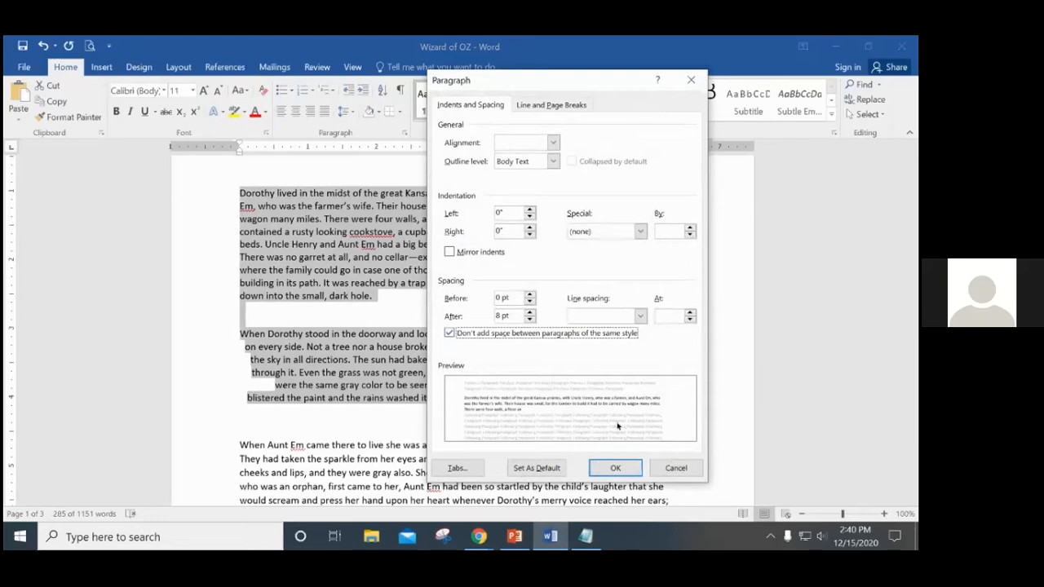
click(615, 471)
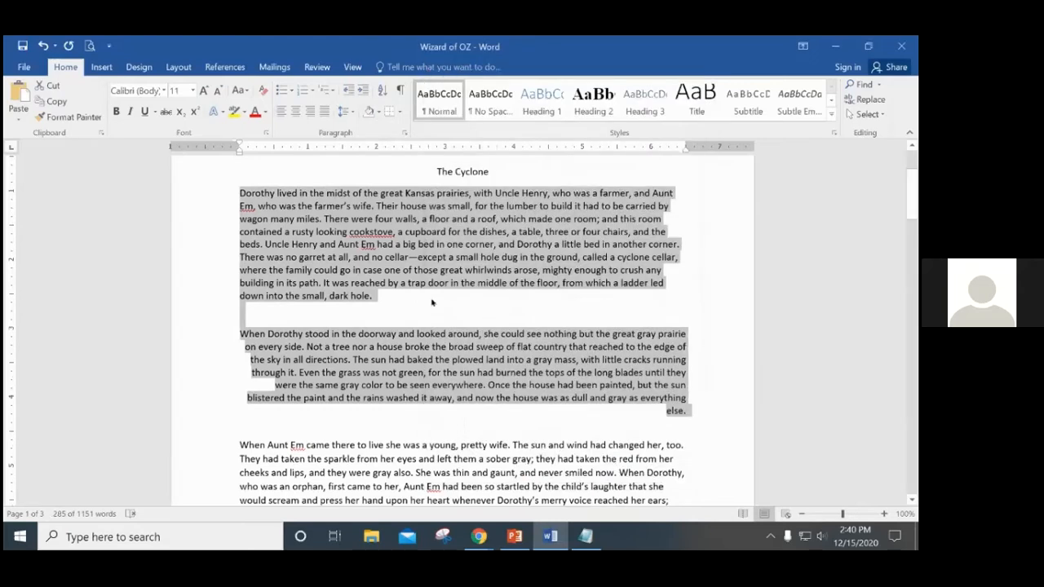
Replace the gap between the first two body paragraphs with one single-spaced blank line, trying out extra blank lines there first
click(432, 304)
key(BackSpace)
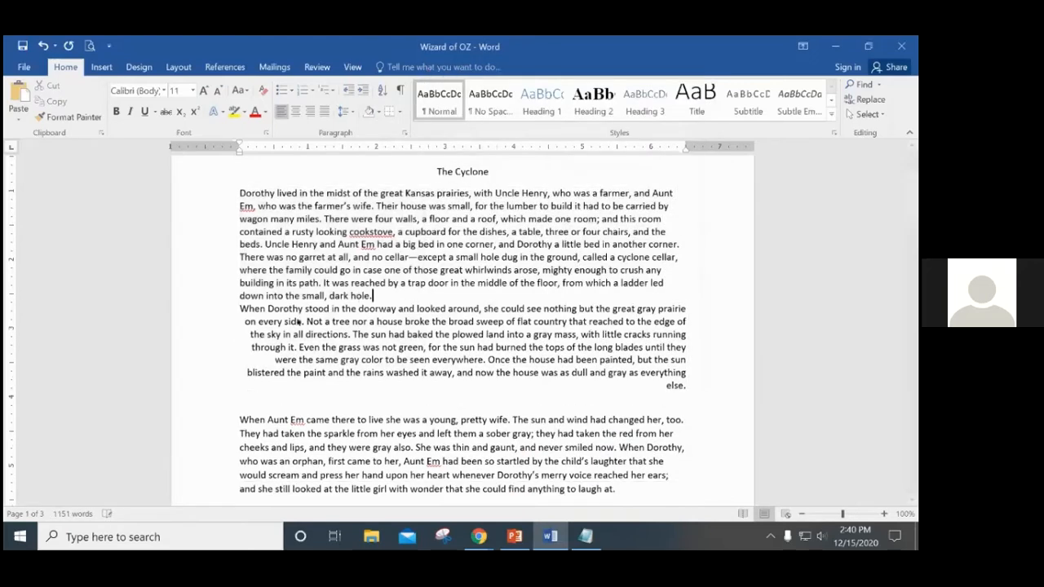
key(Return)
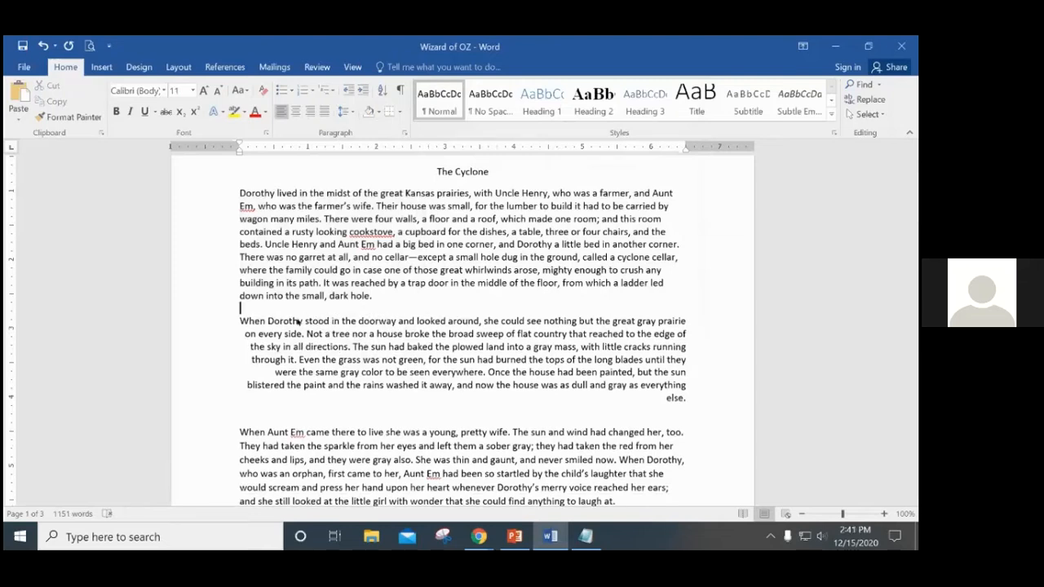
key(Return)
key(Return)
key(Return)
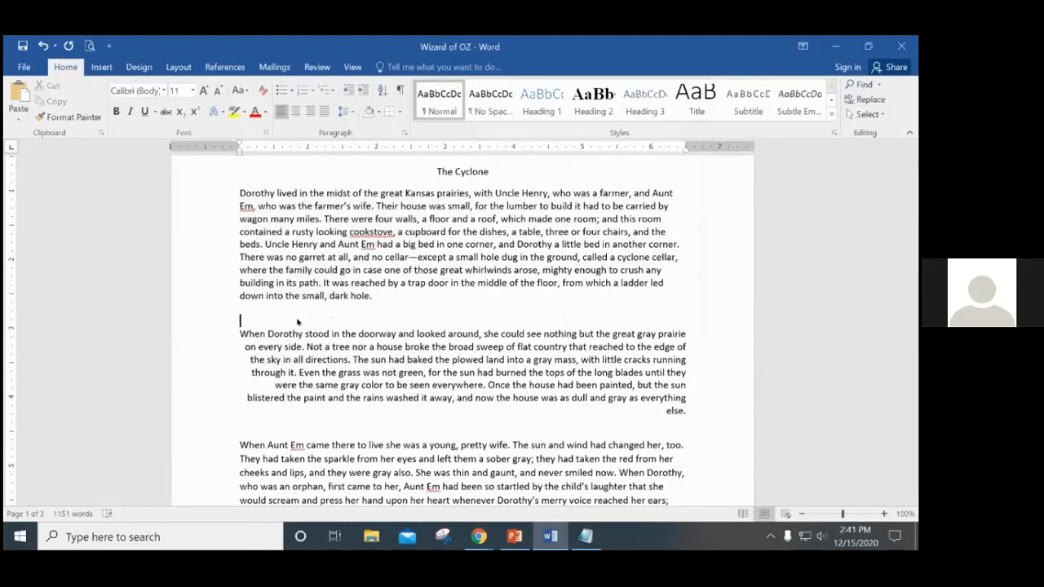
key(BackSpace)
key(BackSpace)
key(BackSpace)
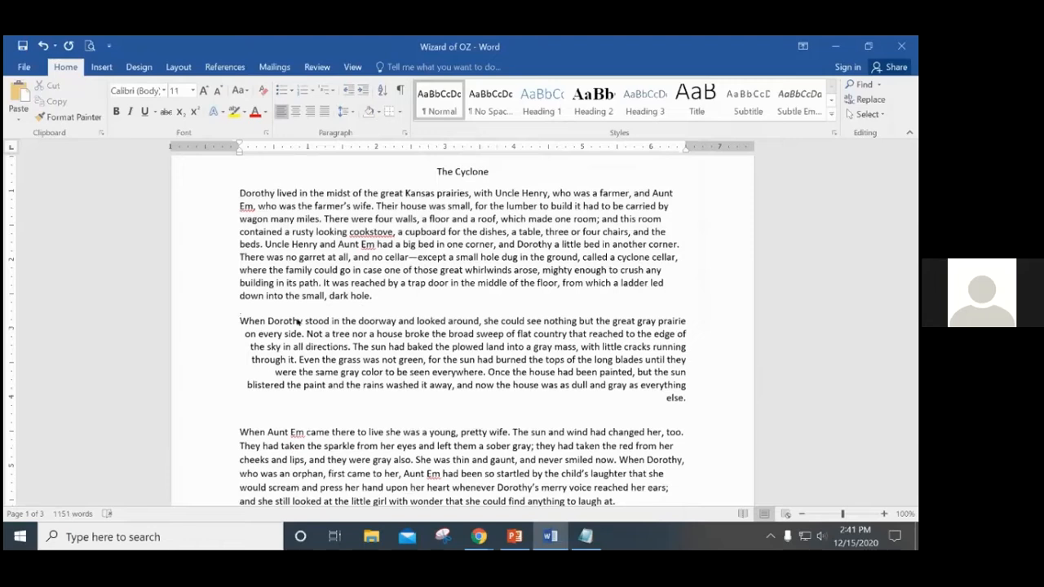
Copy the whole first body paragraph, beginning "Dorothy lived in the midst", and clear the selection
click(387, 298)
drag(237, 192, 379, 297)
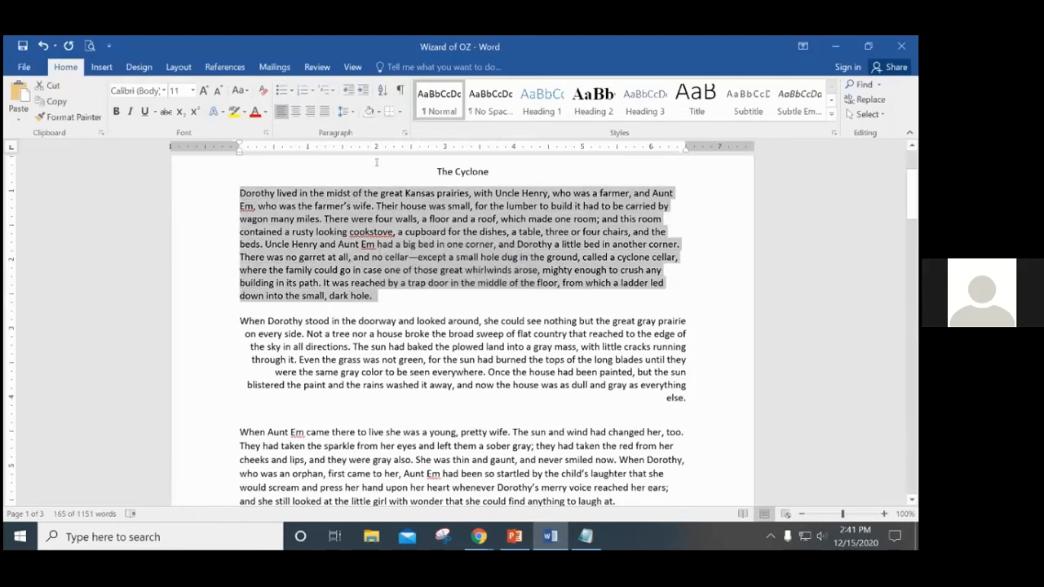
key(ctrl+c)
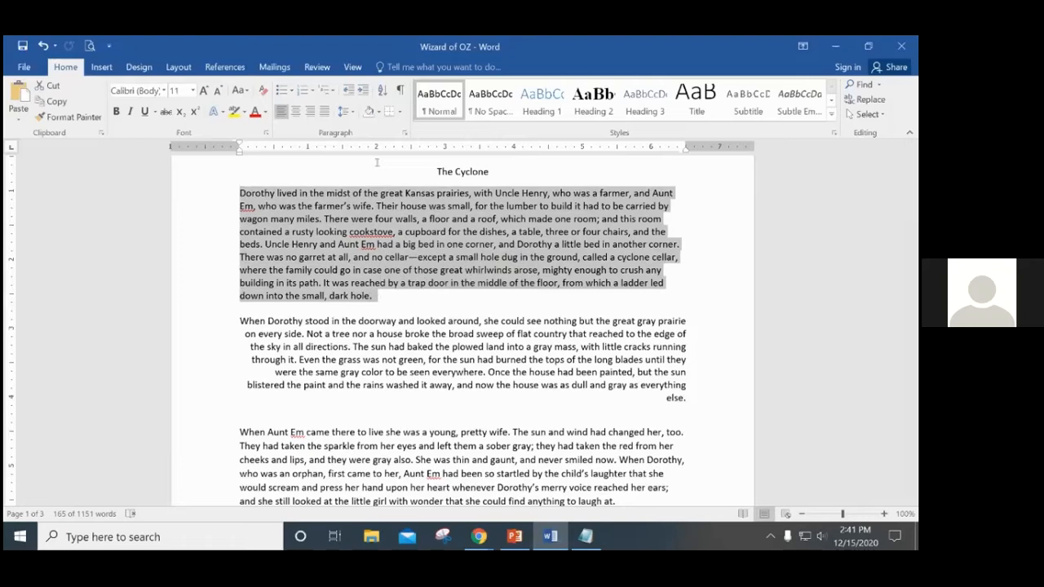
click(426, 283)
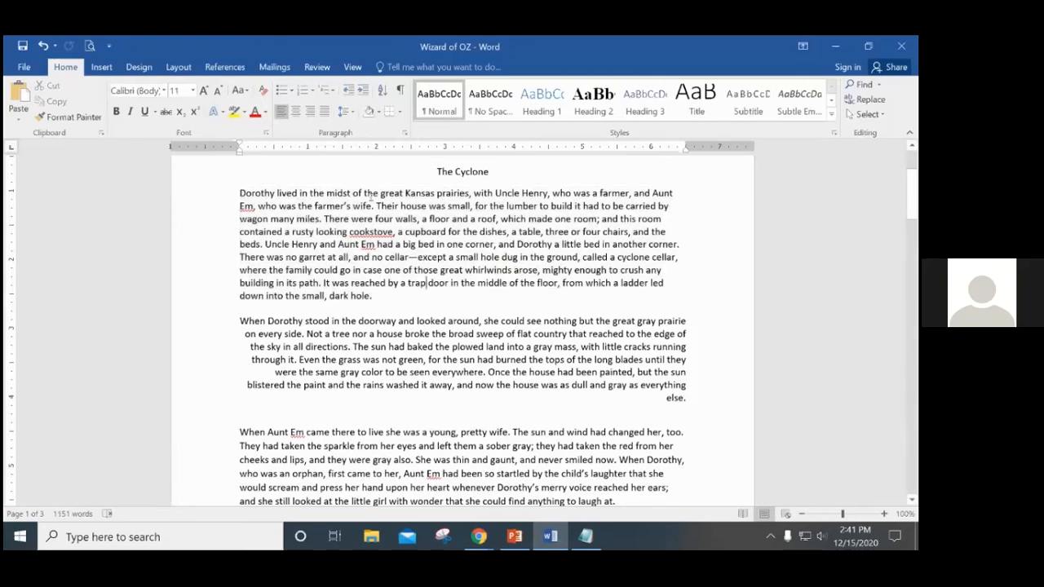
Left-align the second body paragraph, beginning "When Dorothy stood in the doorway"
scroll(391, 245, down, 2)
drag(243, 276, 490, 291)
click(325, 276)
drag(235, 262, 237, 340)
drag(690, 340, 686, 341)
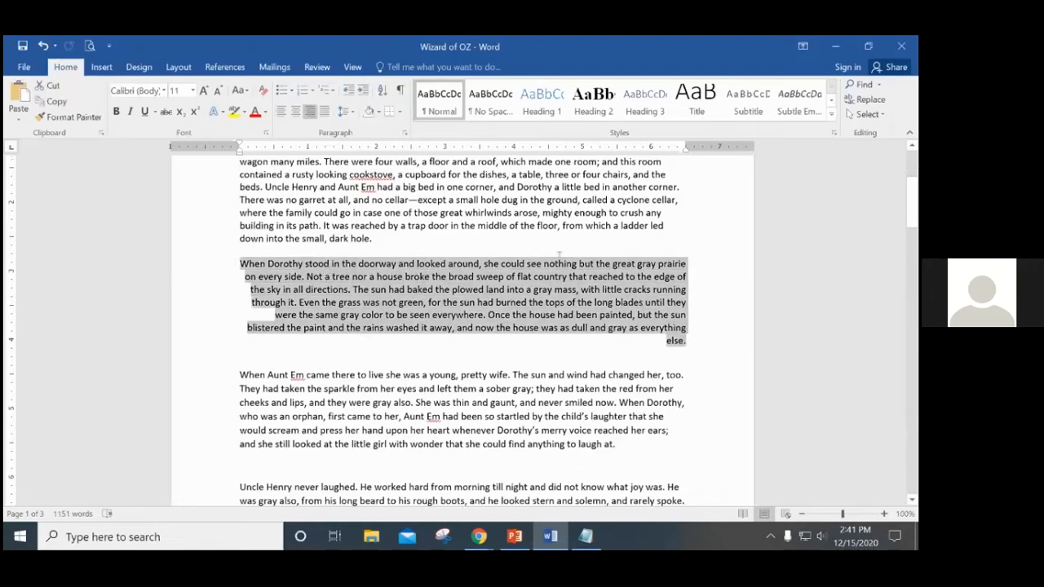
click(282, 114)
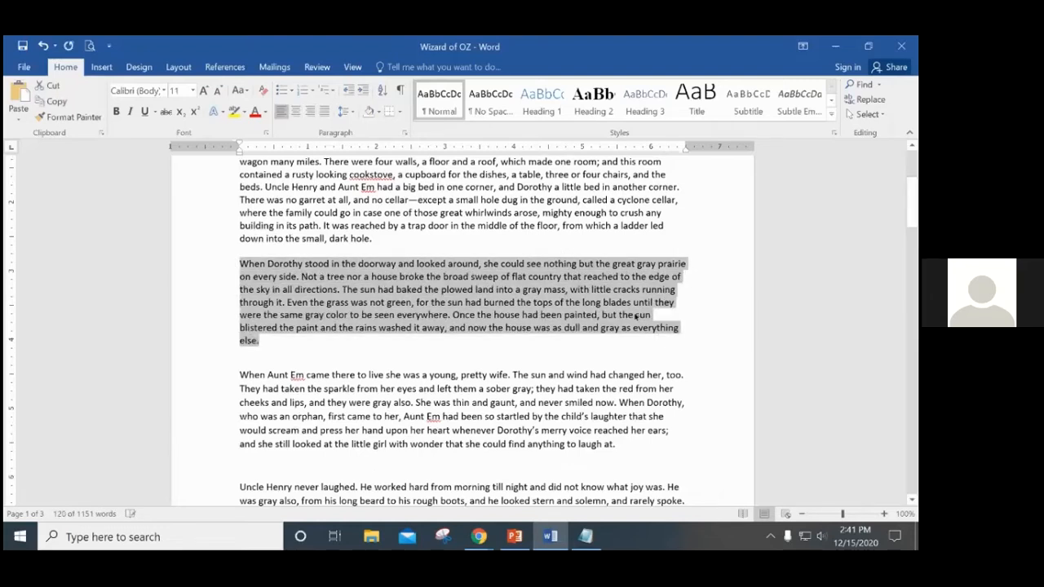
Indent the entire second body paragraph by one level, to 0.5 inch from the left margin
scroll(596, 254, up, 4)
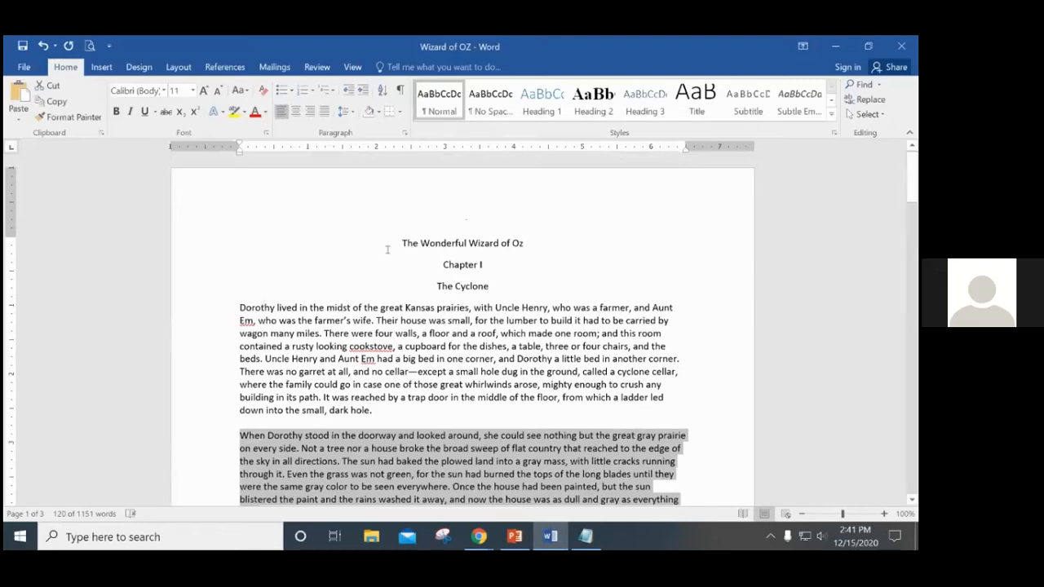
scroll(385, 395, down, 3)
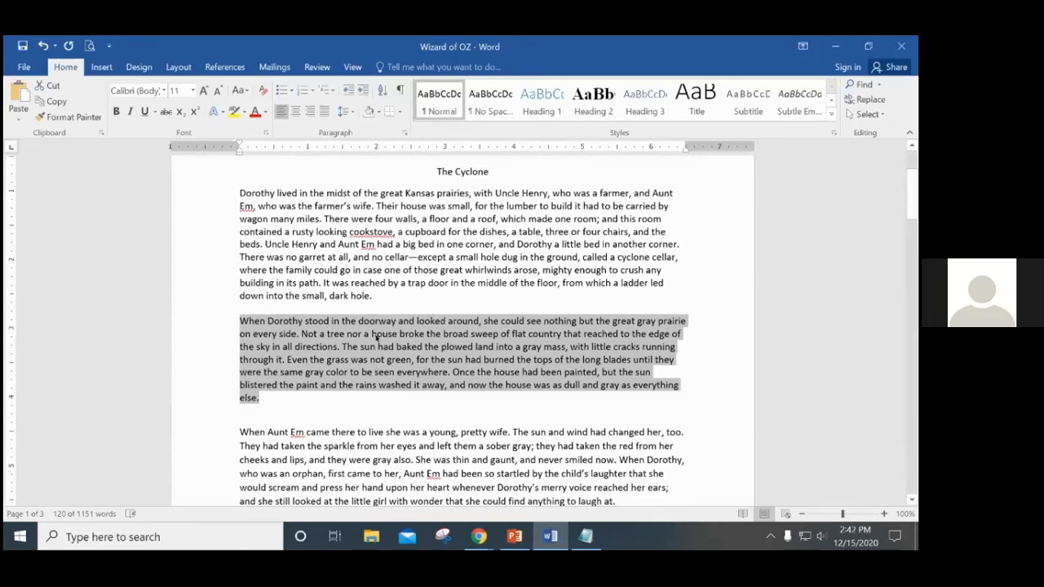
triple_click(245, 322)
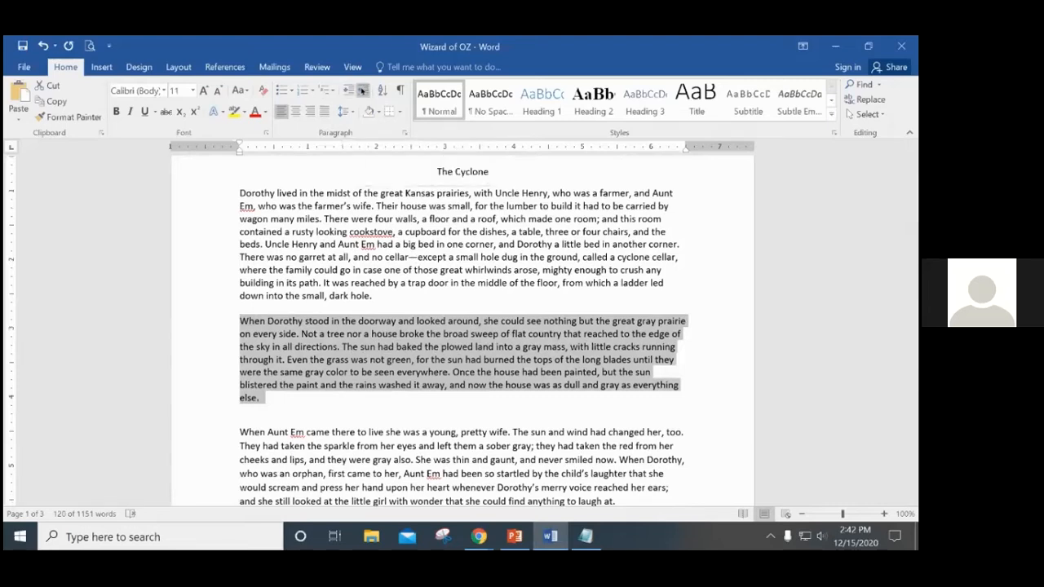
click(364, 91)
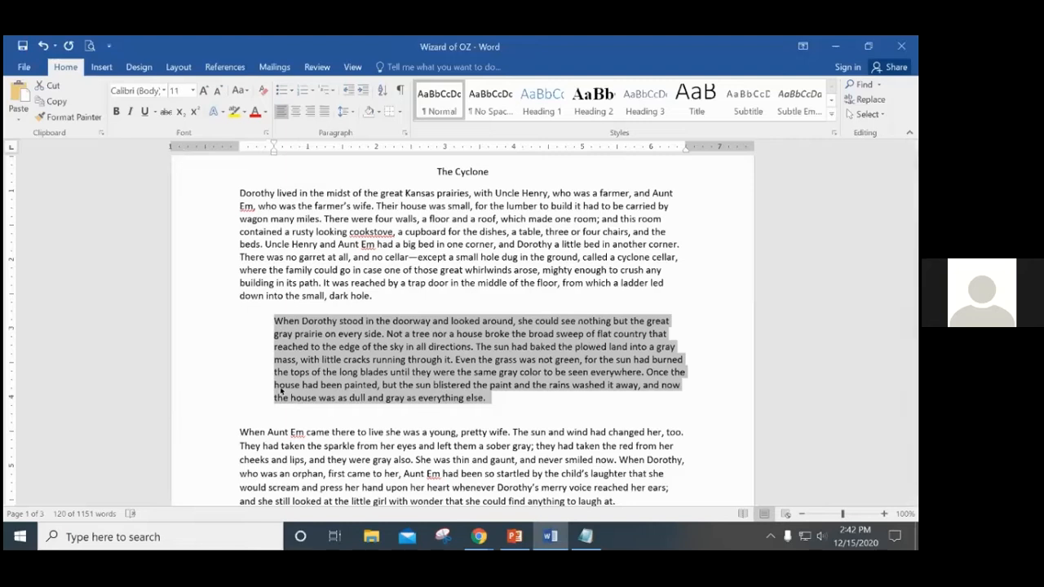
click(490, 399)
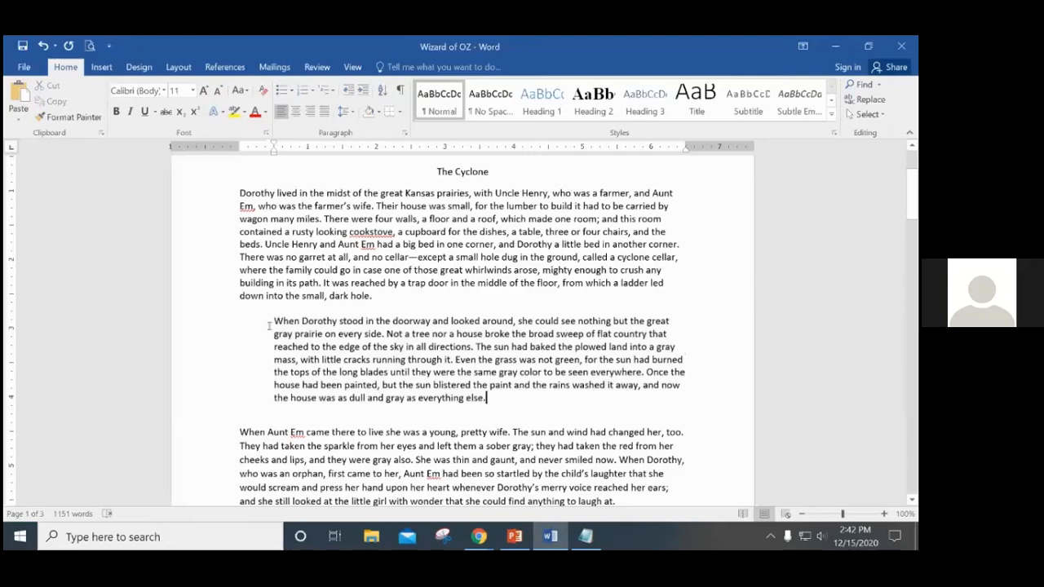
Increase the second body paragraph's left indent by two more levels, to 1.5 inches
drag(274, 321, 487, 399)
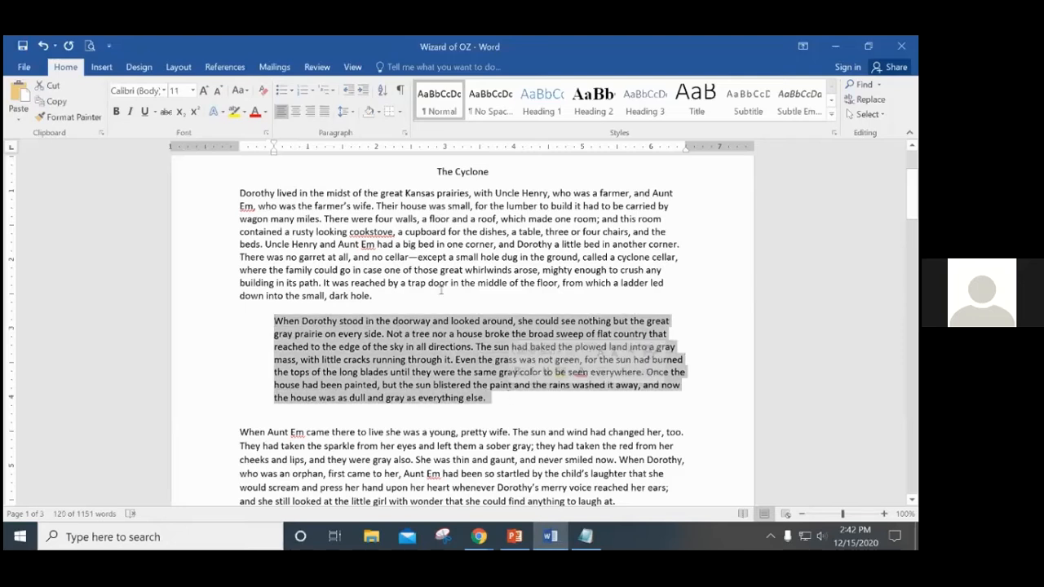
click(362, 89)
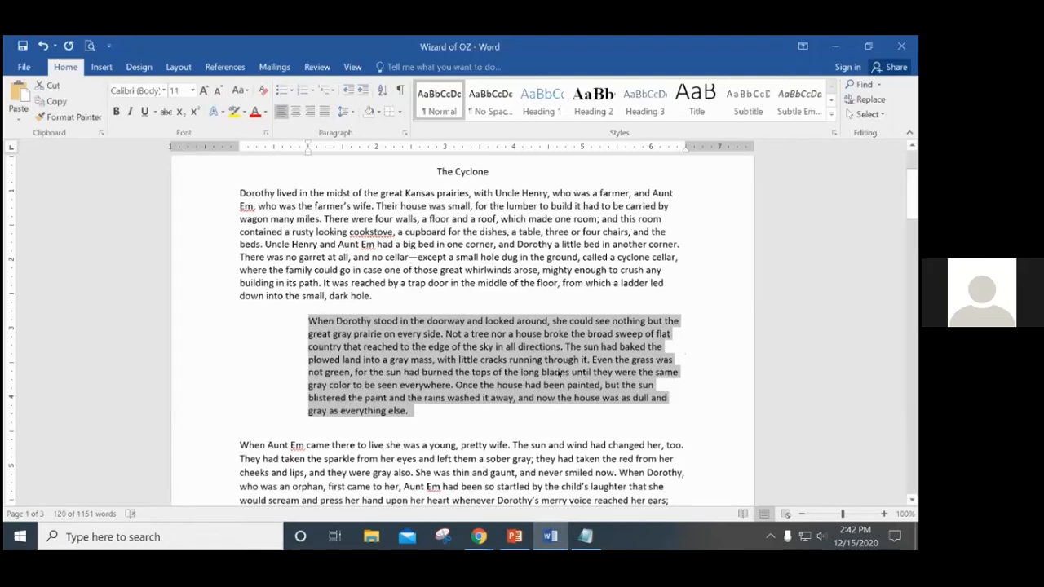
click(363, 90)
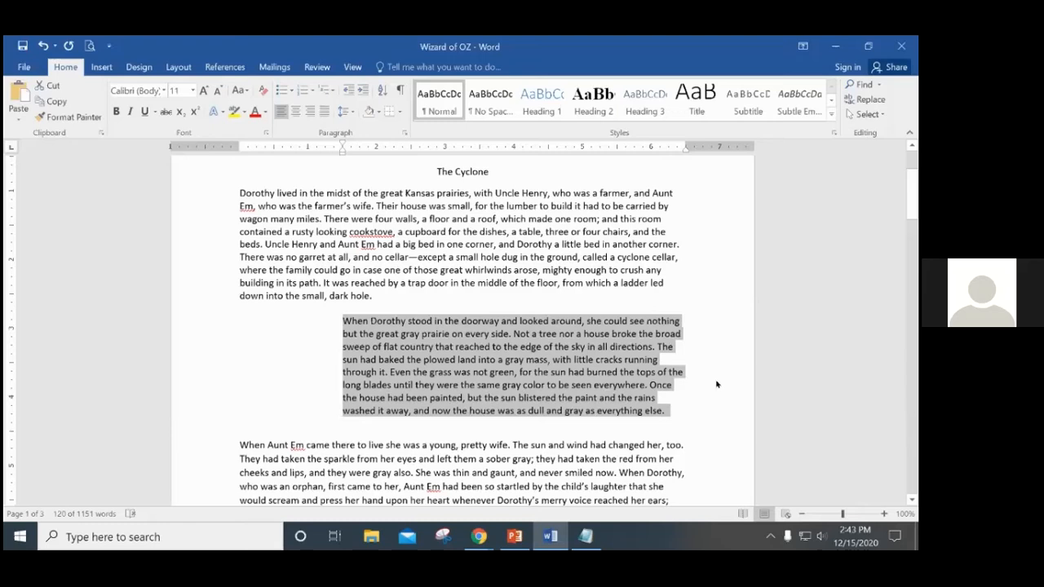
Decrease and increase the second body paragraph's indent several times, ending flush with the left margin
click(347, 90)
click(346, 90)
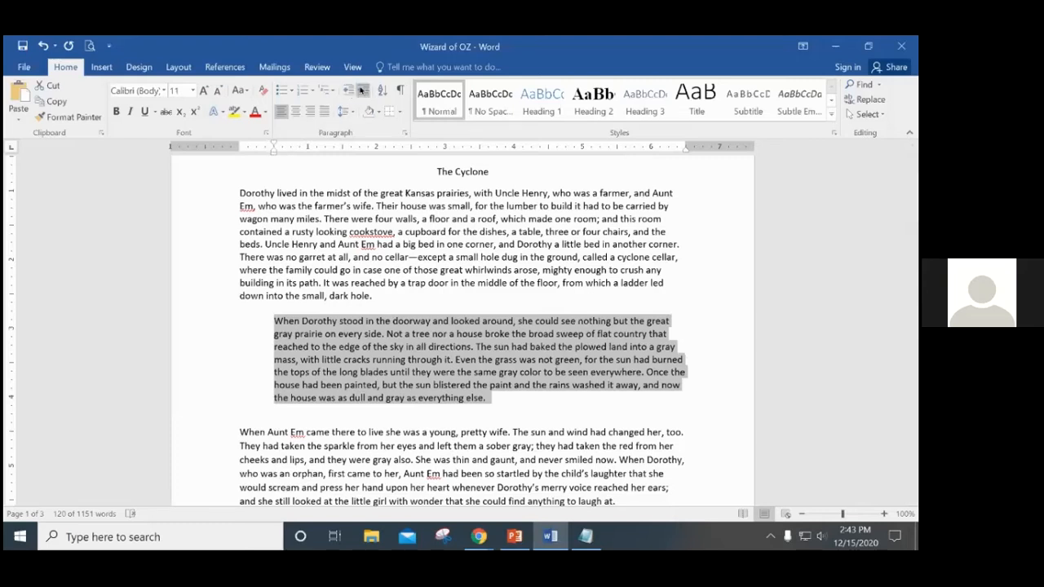
click(361, 90)
click(362, 90)
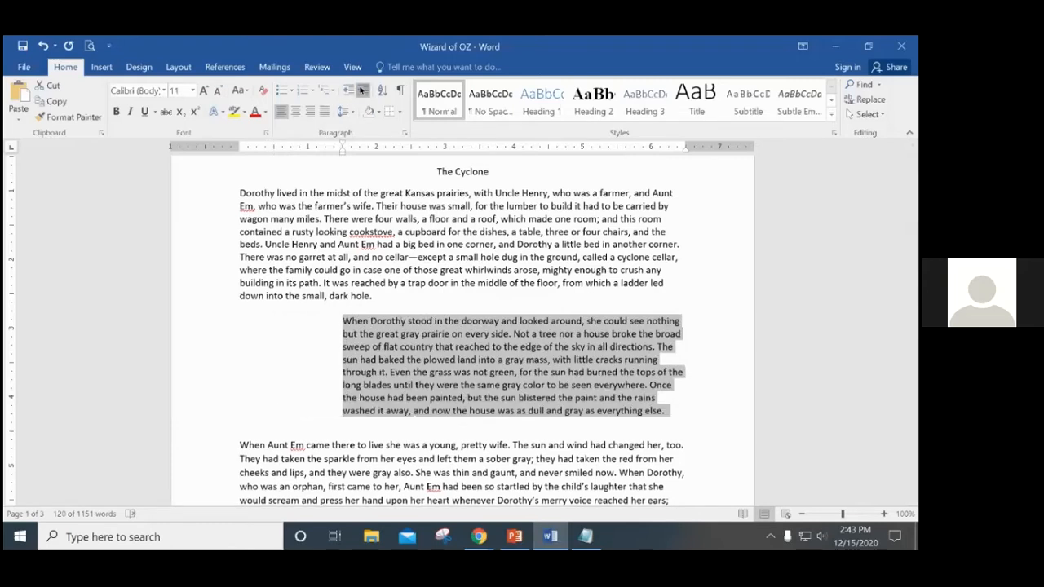
click(362, 90)
click(347, 90)
click(347, 91)
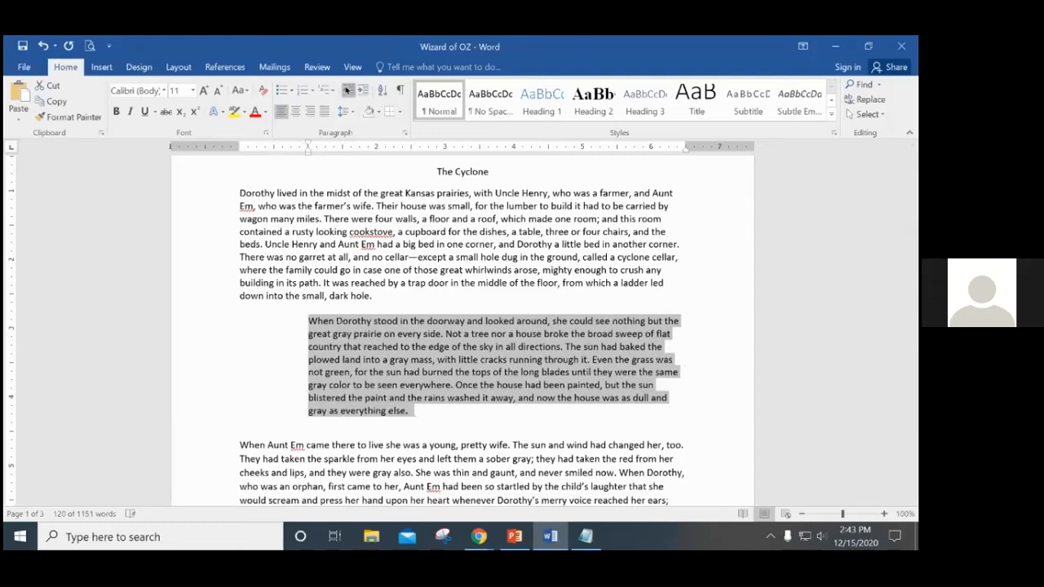
click(347, 90)
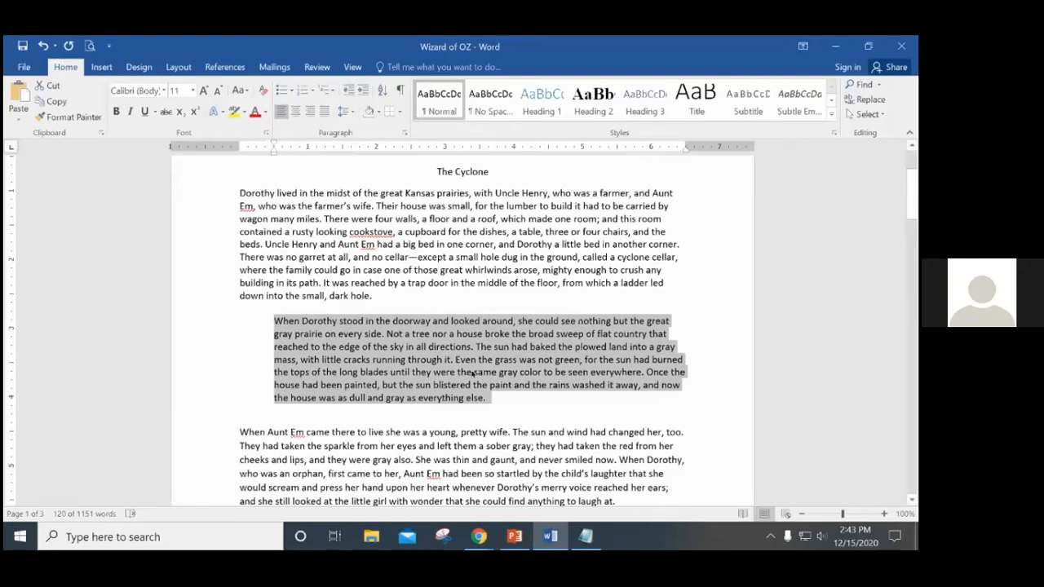
click(348, 90)
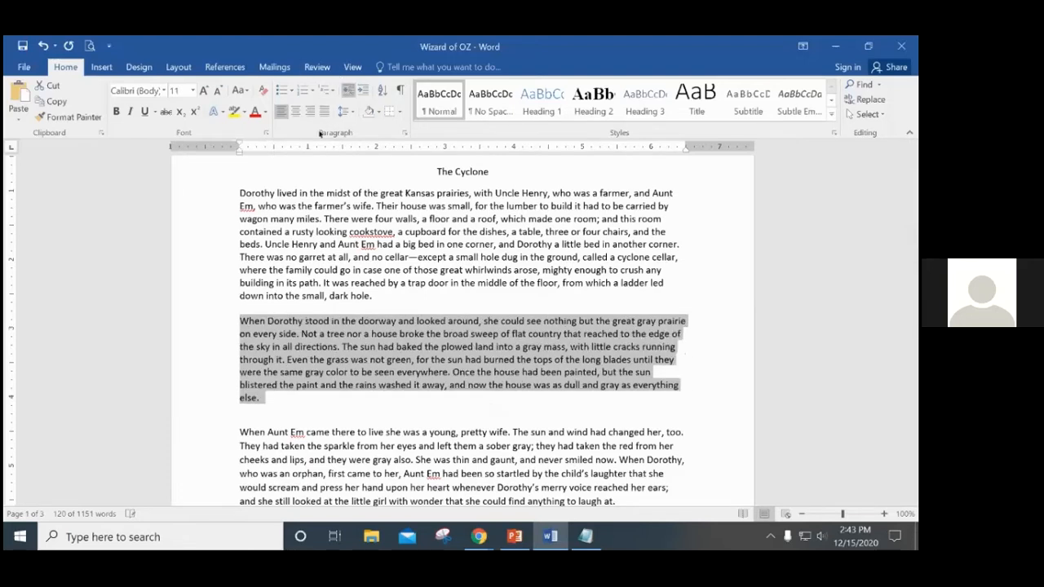
Indent only the first line of the second body paragraph by 0.5 inch
click(245, 334)
click(239, 315)
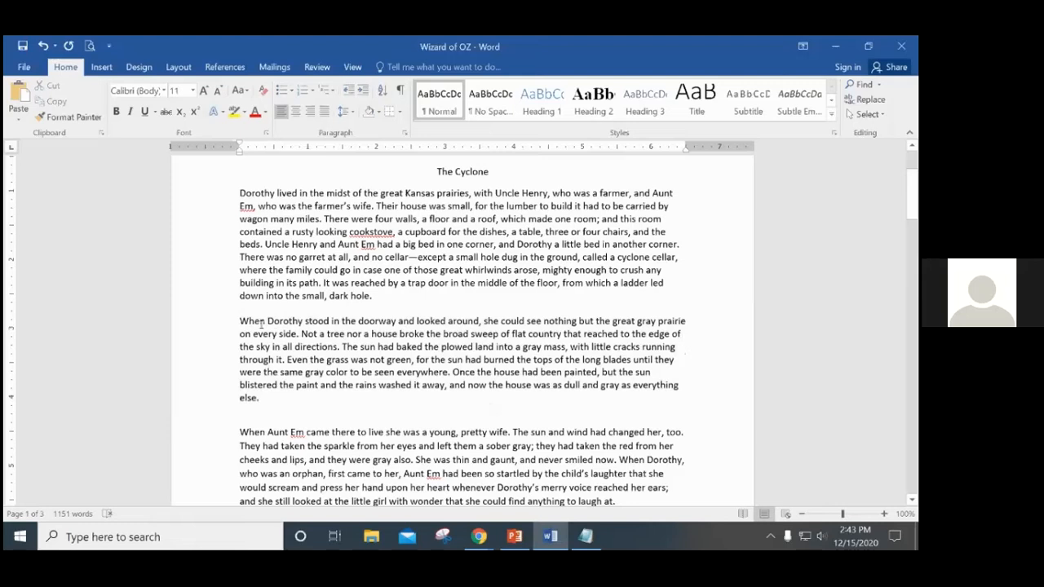
key(Tab)
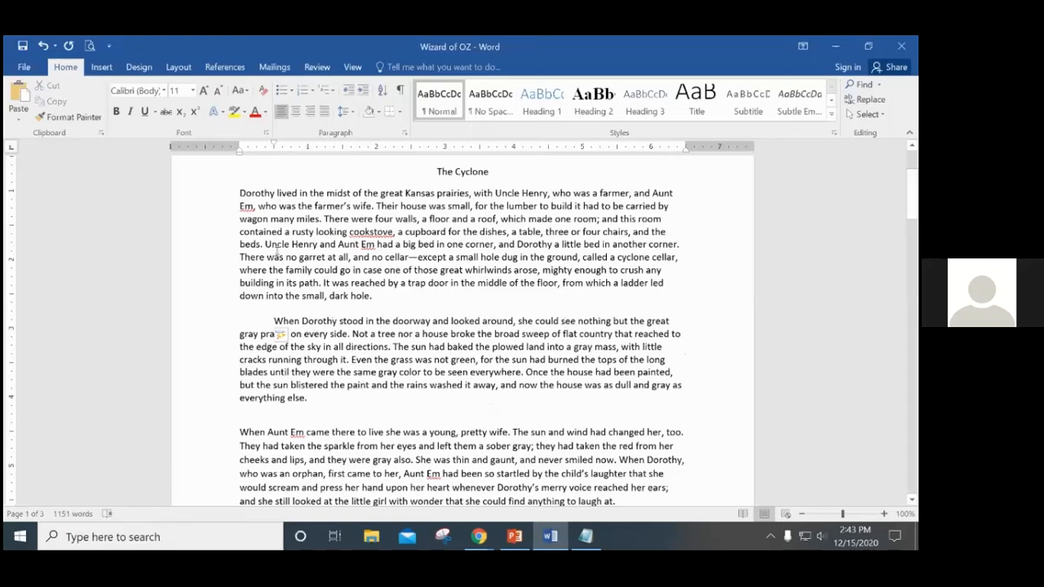
Indent only the first lines of the first and third body paragraphs by 0.5 inch
click(242, 192)
key(Tab)
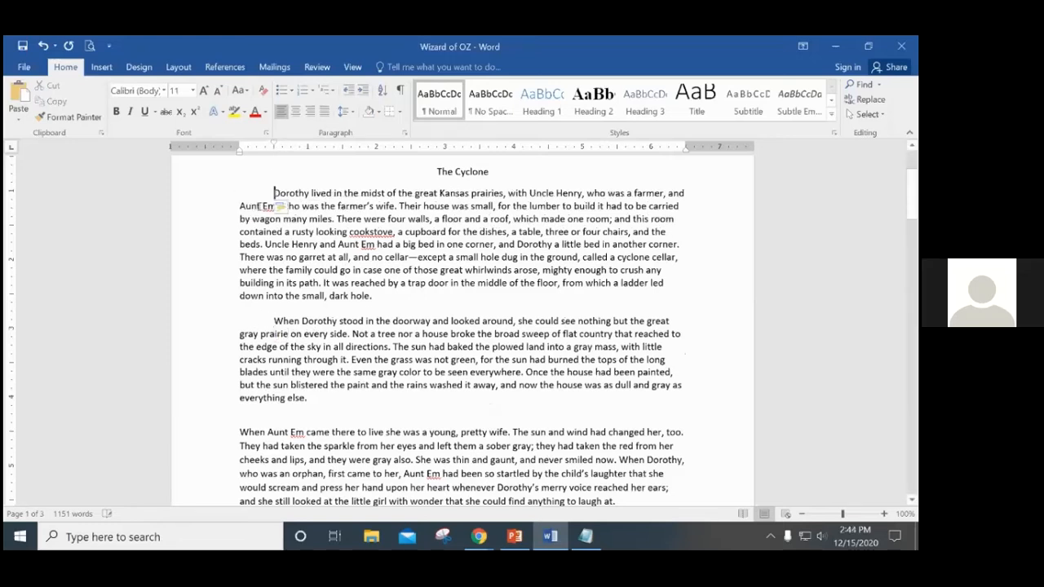
click(240, 433)
key(Tab)
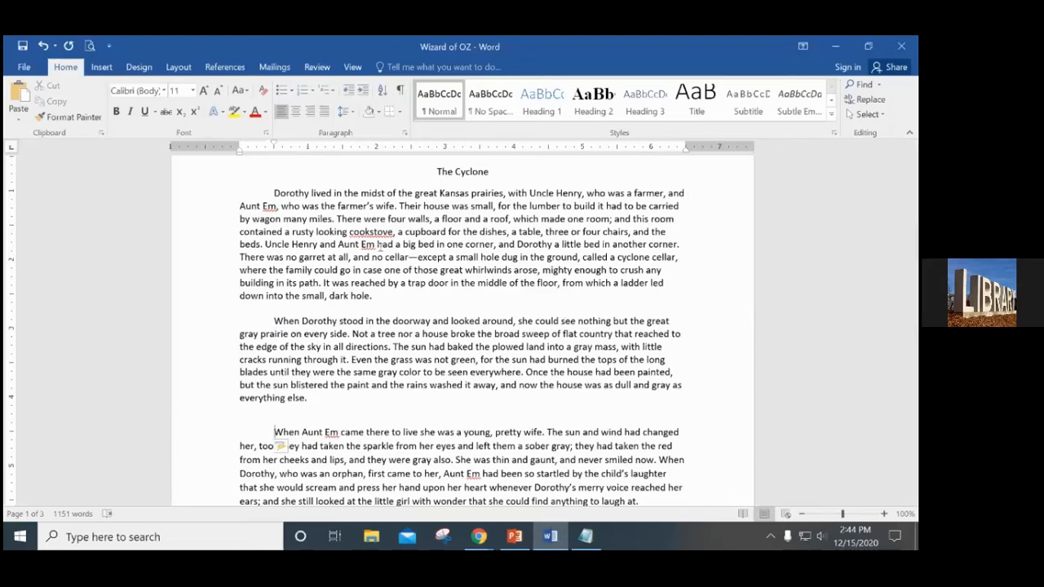
Remove the first-line indents from the second and third body paragraphs
click(270, 324)
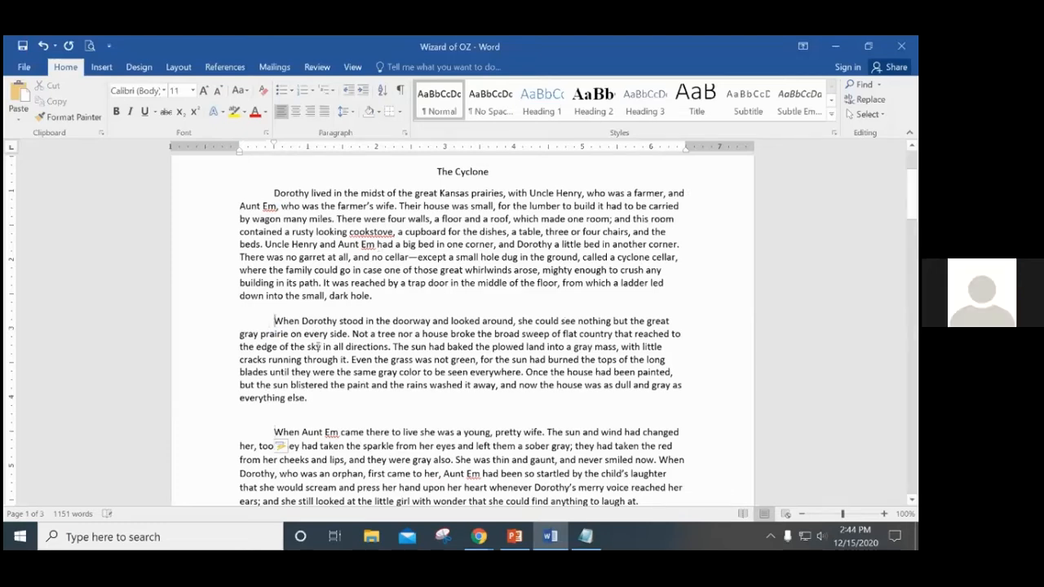
key(BackSpace)
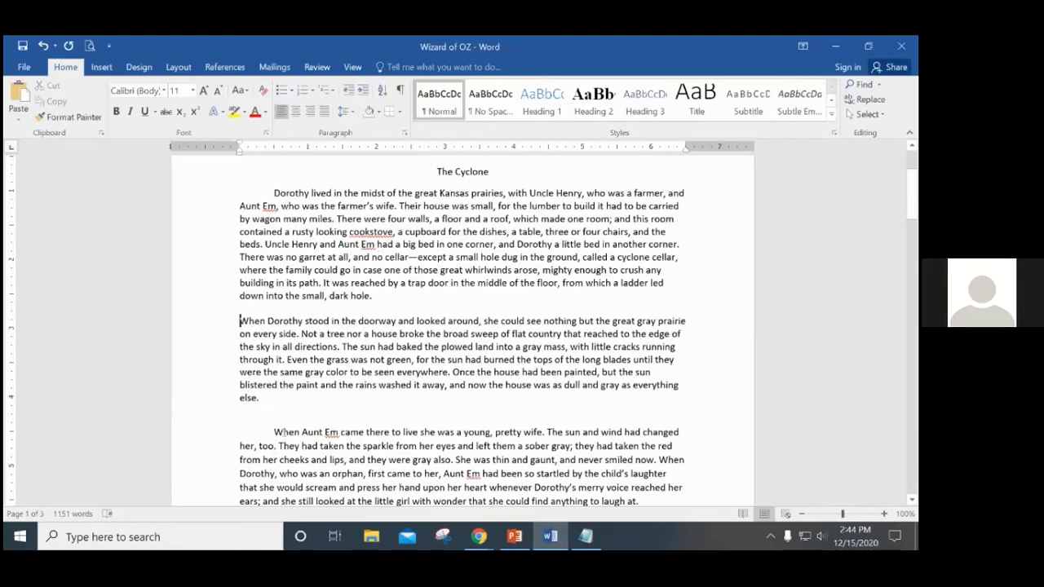
click(272, 432)
key(BackSpace)
Left-align "The Cyclone" heading and indent its line step by step to the 3-inch mark, near the page center
click(271, 193)
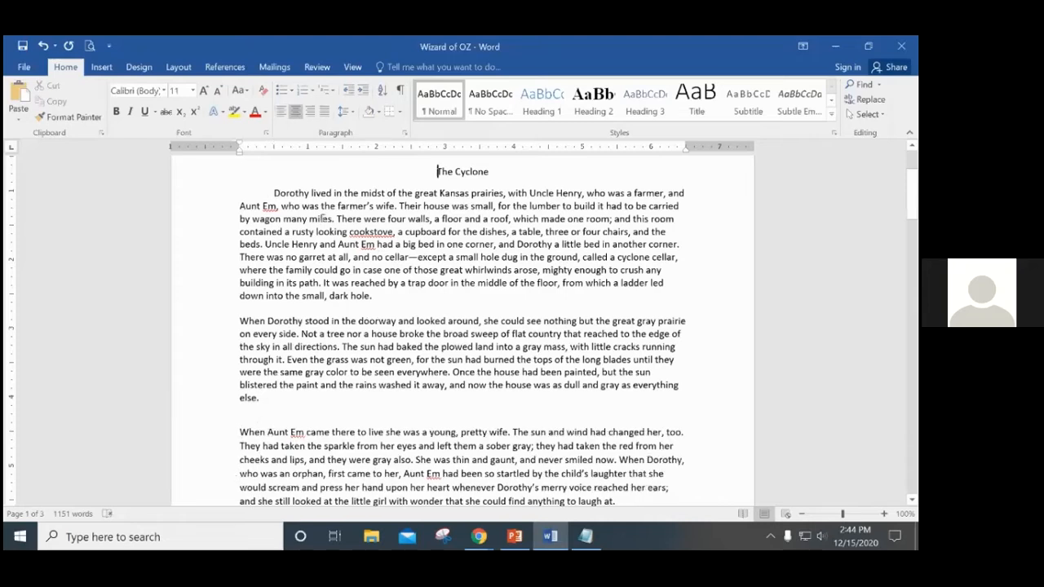
key(ctrl+l)
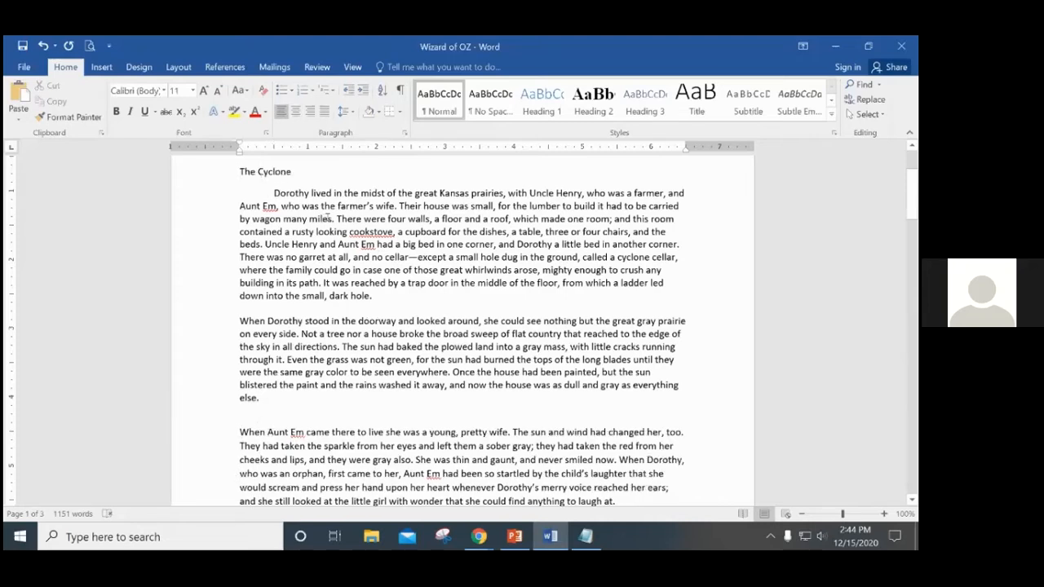
key(Tab)
scroll(424, 229, up, 3)
key(Tab)
key(Tab)
key(Tab)
key(Tab)
key(Tab)
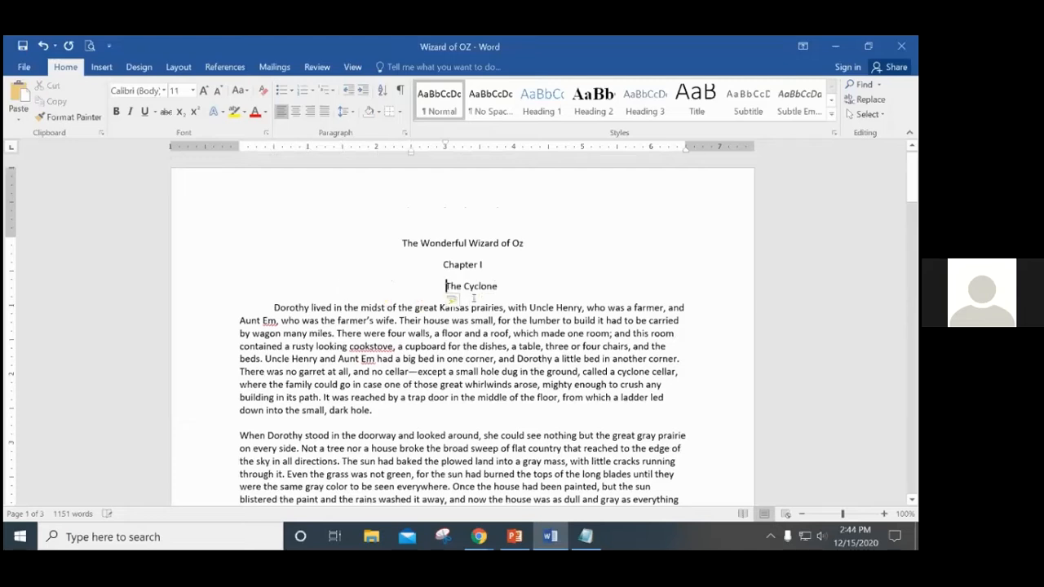
Remove the first-line indent from the first body paragraph
click(273, 307)
key(BackSpace)
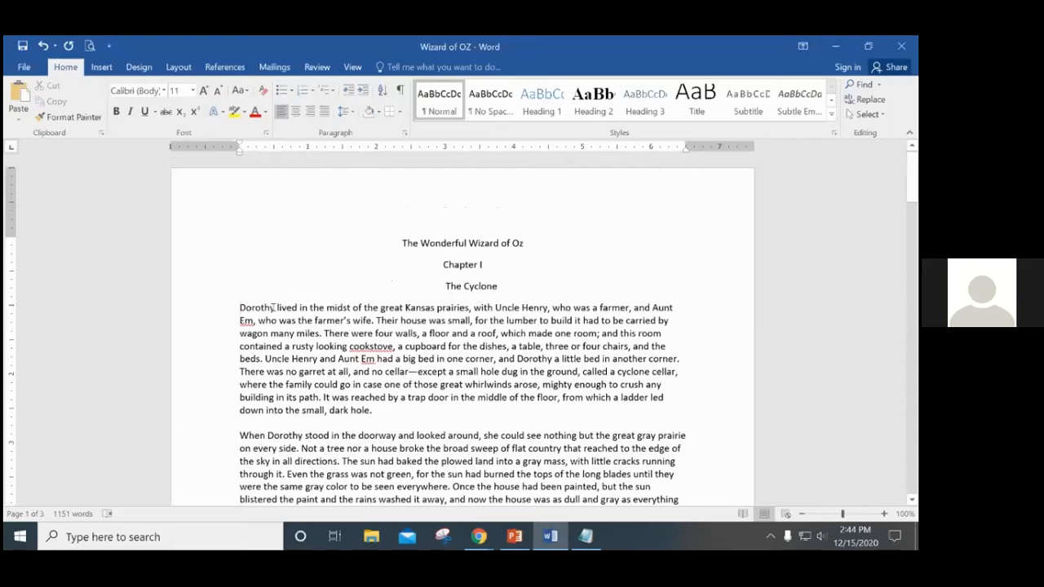
Try to apply a 0.5-inch hanging indent to the first body paragraph through the paragraph settings
drag(240, 309, 381, 409)
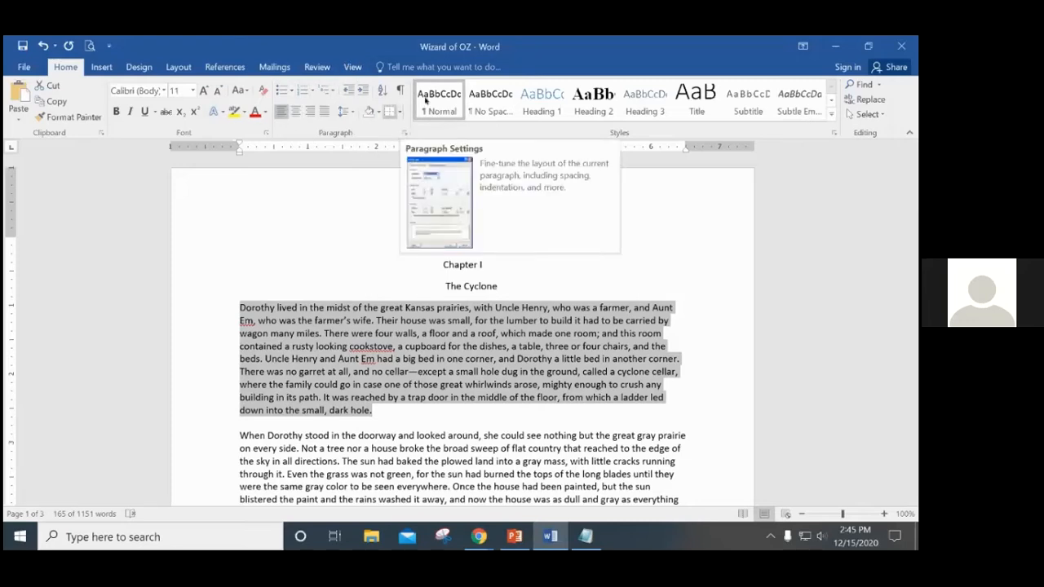
click(403, 135)
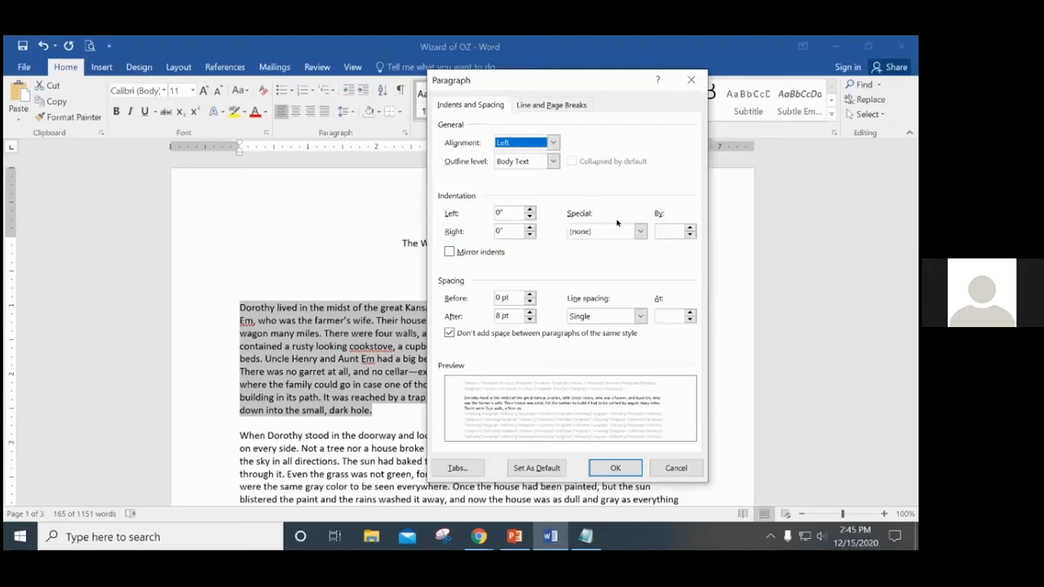
click(641, 233)
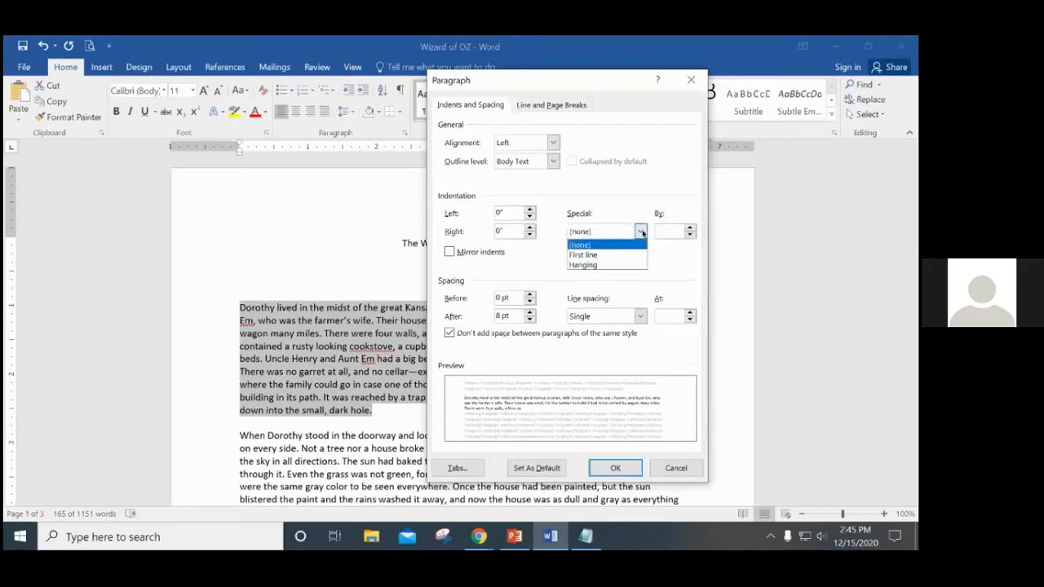
click(599, 265)
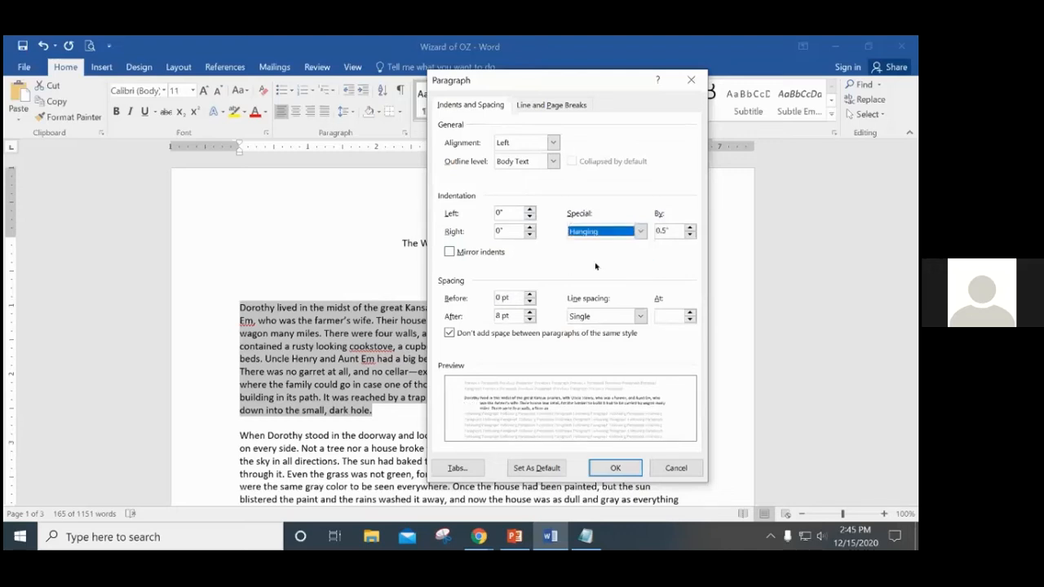
drag(460, 399, 505, 410)
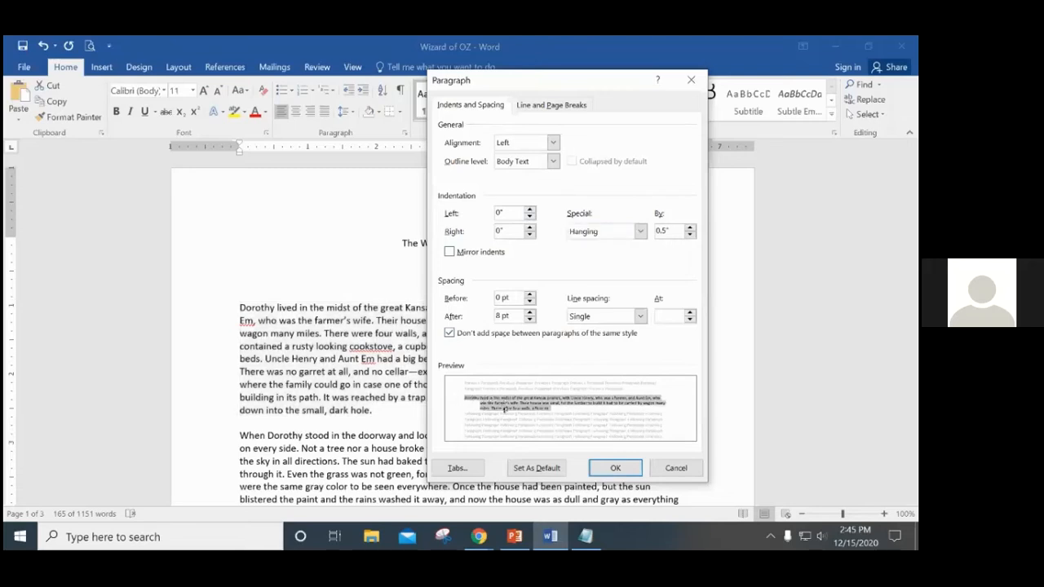
click(461, 399)
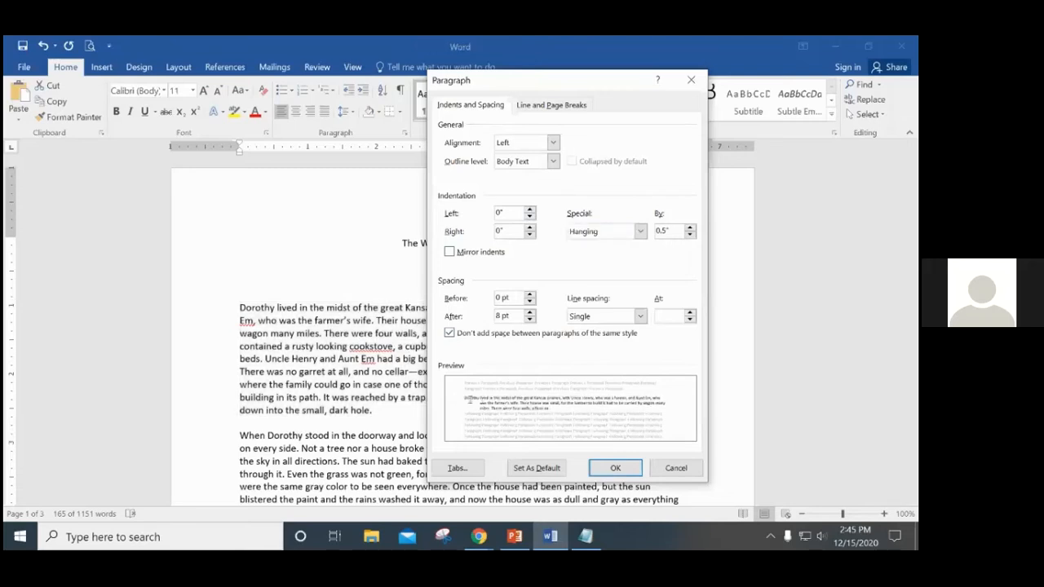
drag(462, 398, 480, 401)
click(624, 469)
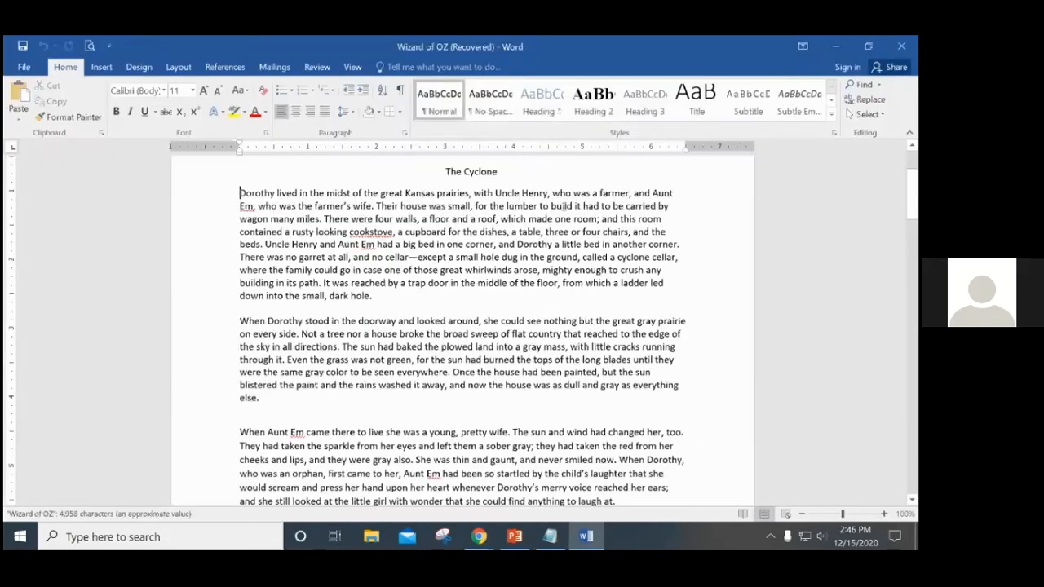
Check the Zoom meeting window in Chrome and return to the recovered Wizard of OZ document in Word
scroll(390, 269, up, 3)
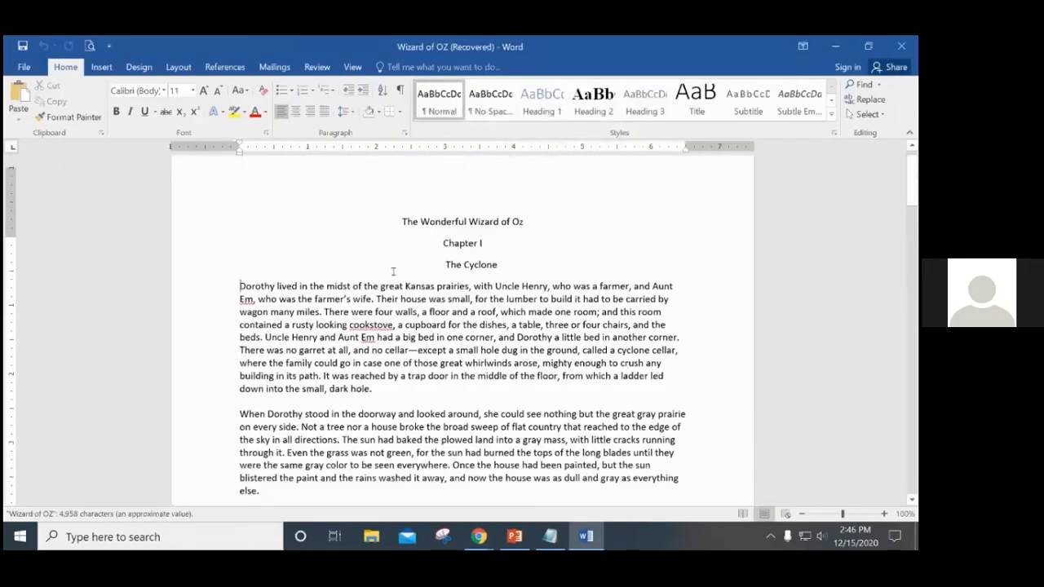
drag(240, 308, 377, 412)
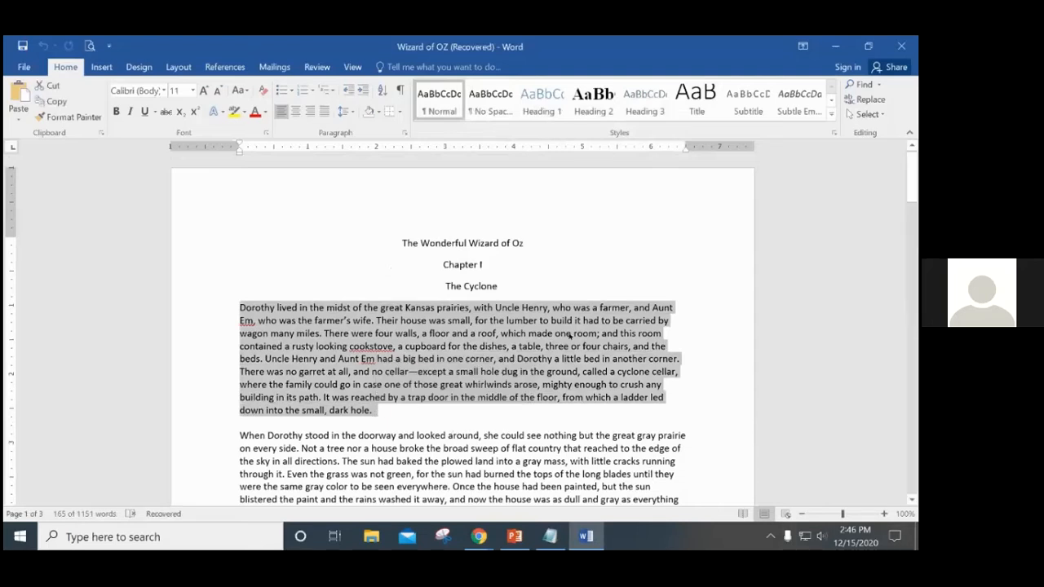
click(477, 538)
click(459, 463)
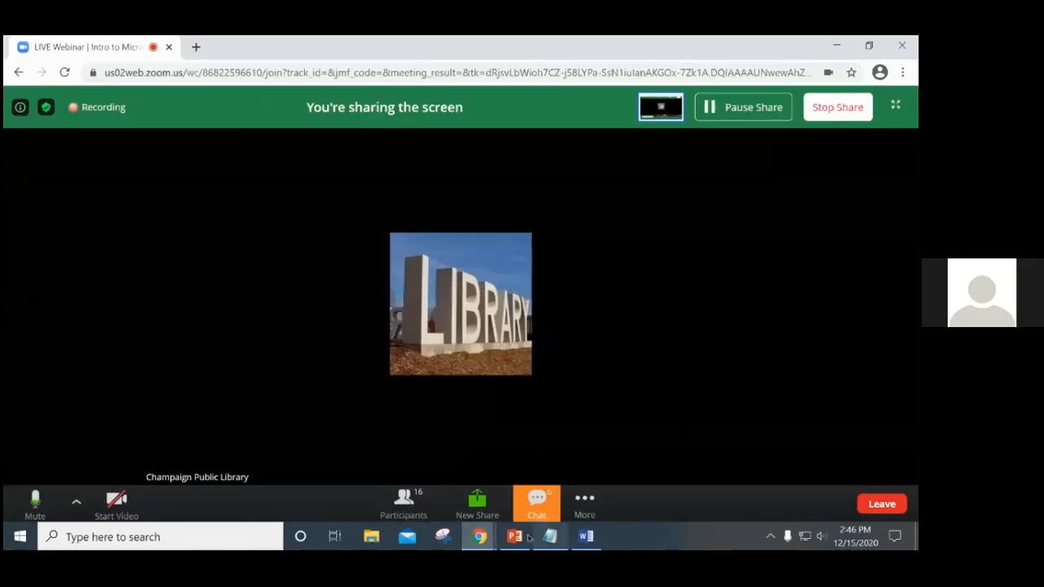
mouse_move(584, 536)
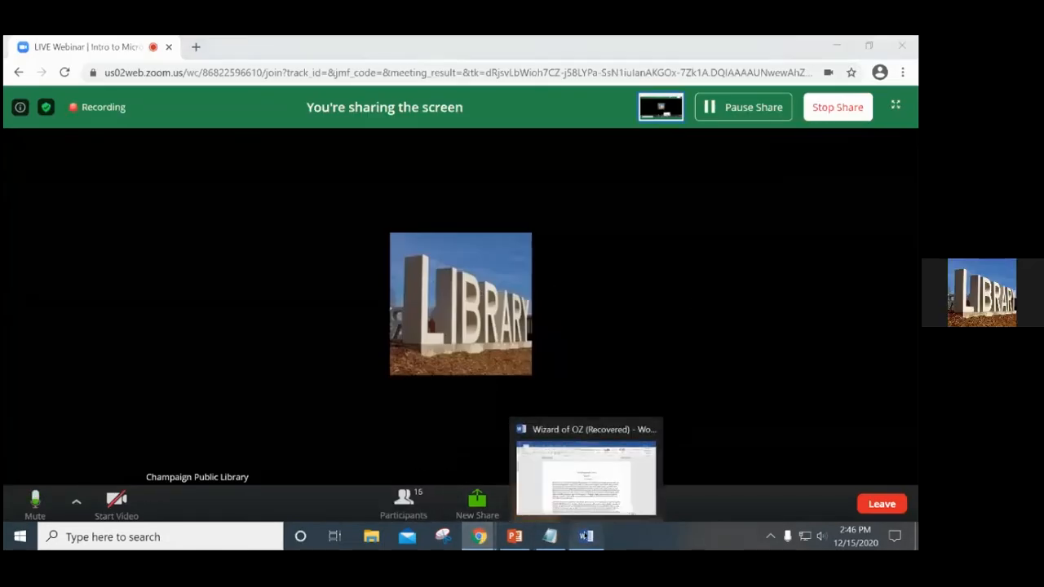
click(545, 465)
click(546, 288)
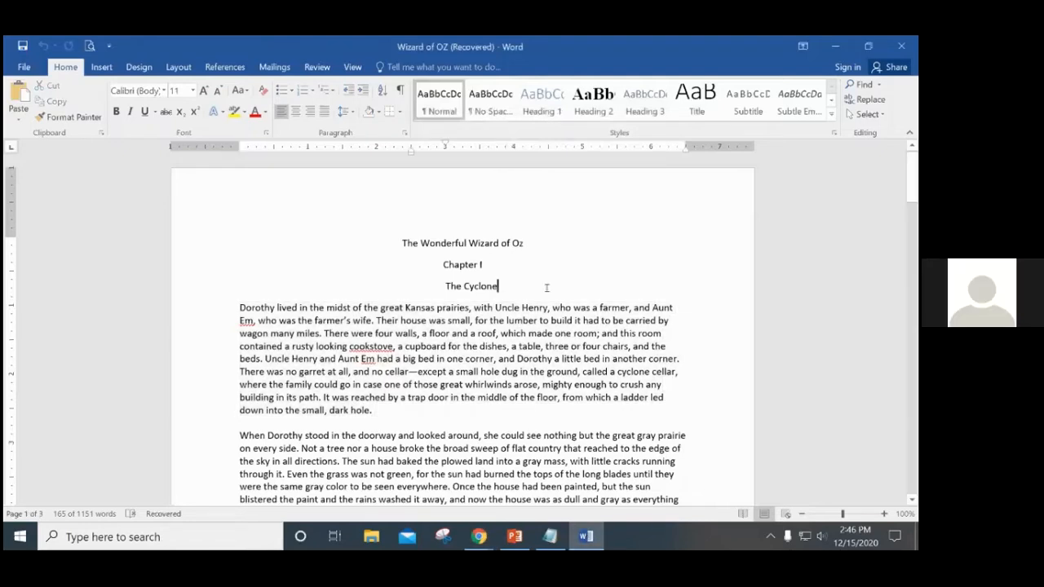
Apply a hanging special indent of 0.5 inch to the whole first body paragraph
drag(243, 308, 380, 413)
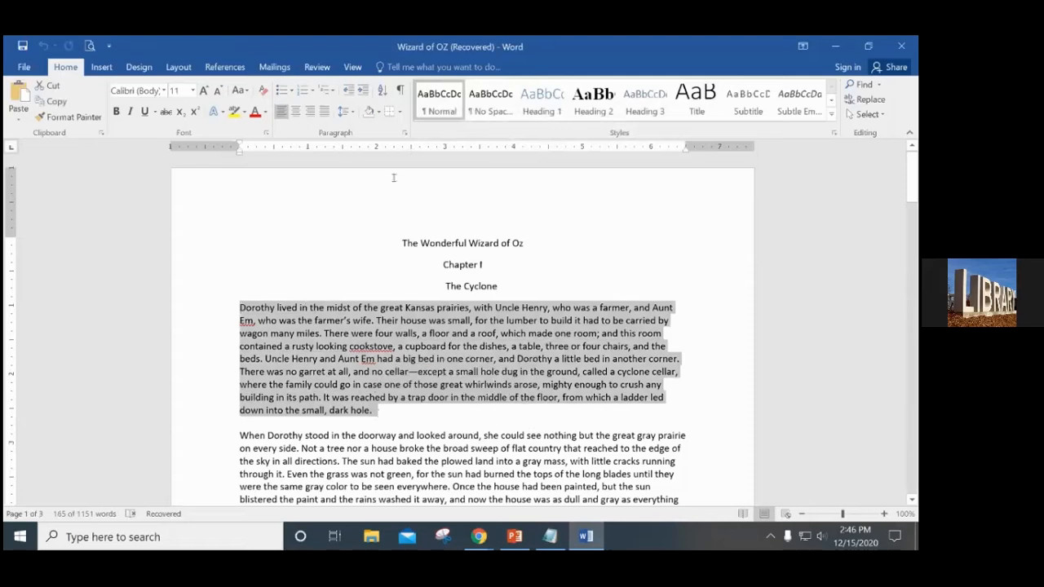
click(404, 132)
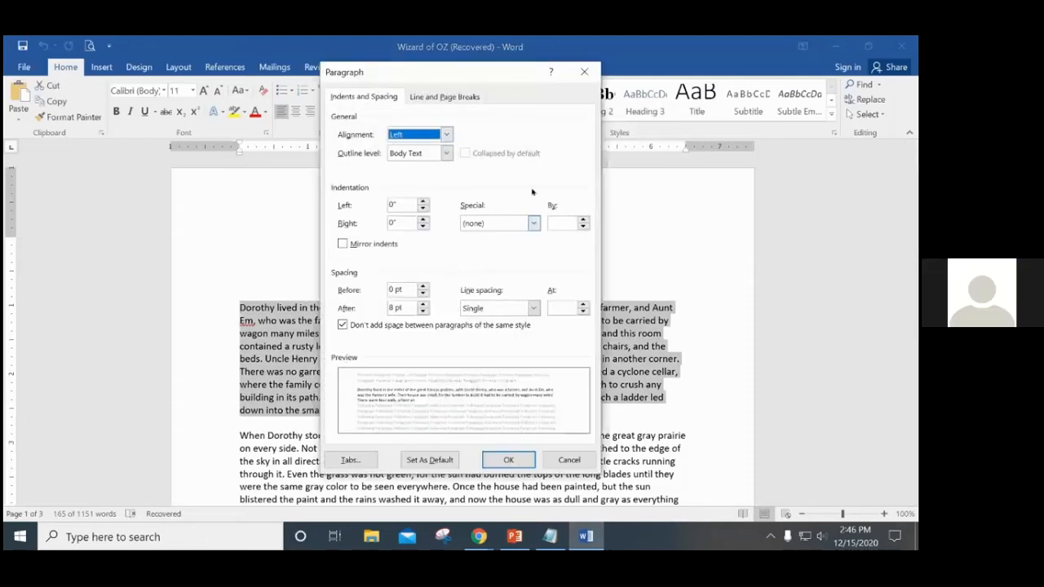
drag(502, 71, 630, 73)
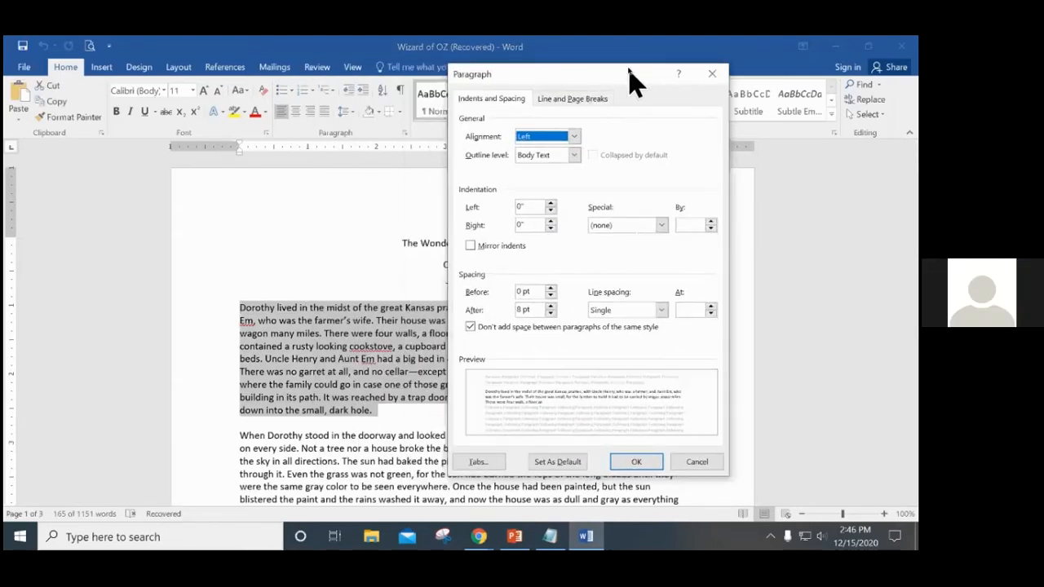
click(661, 225)
click(635, 262)
key(Down)
key(Down)
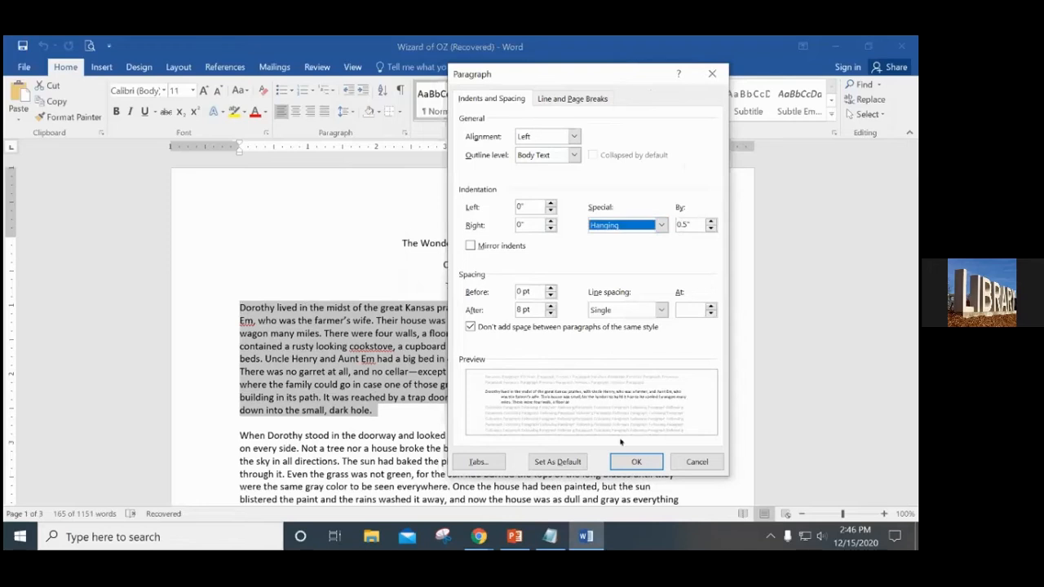
click(625, 459)
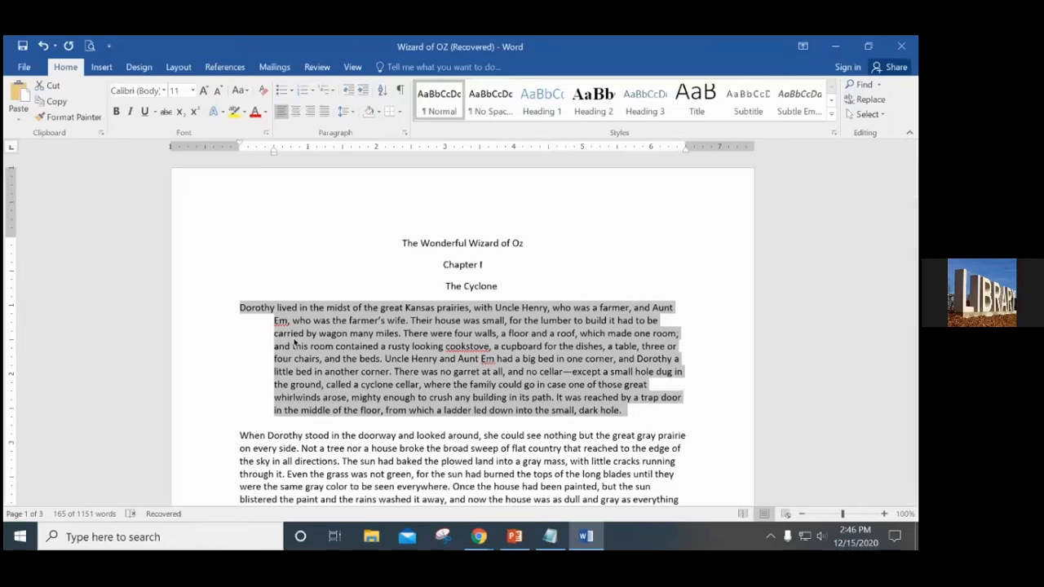
click(270, 321)
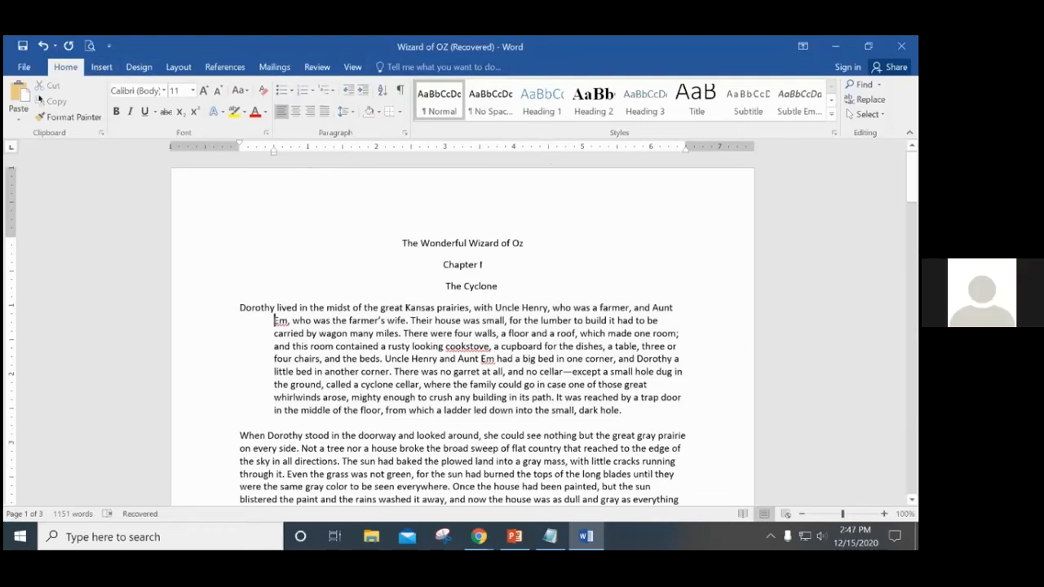
Hide and reshow the ruler, and shift the first body paragraph's first-line indent slightly inward and back to the left margin
click(352, 67)
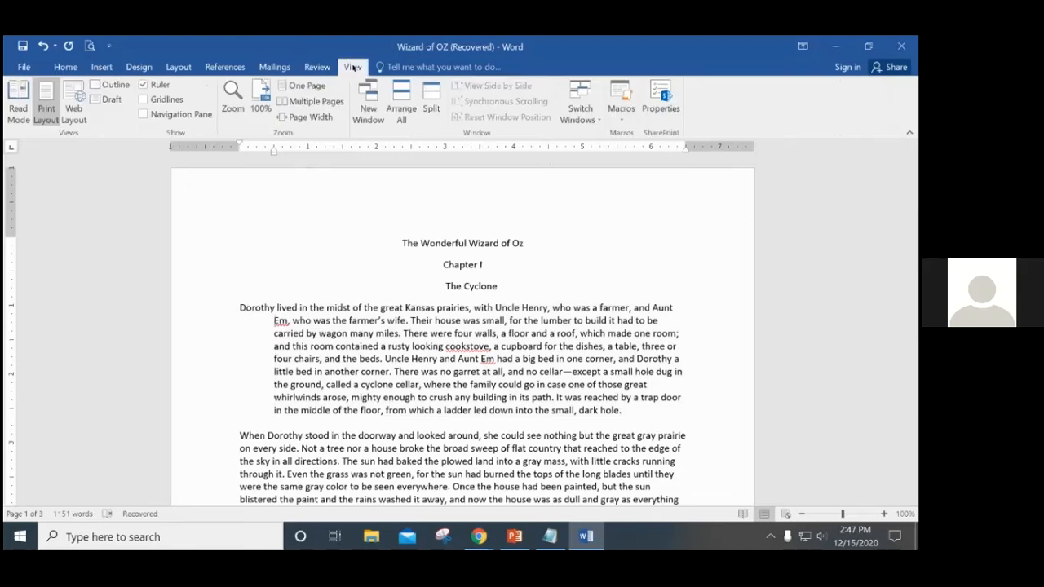
click(145, 85)
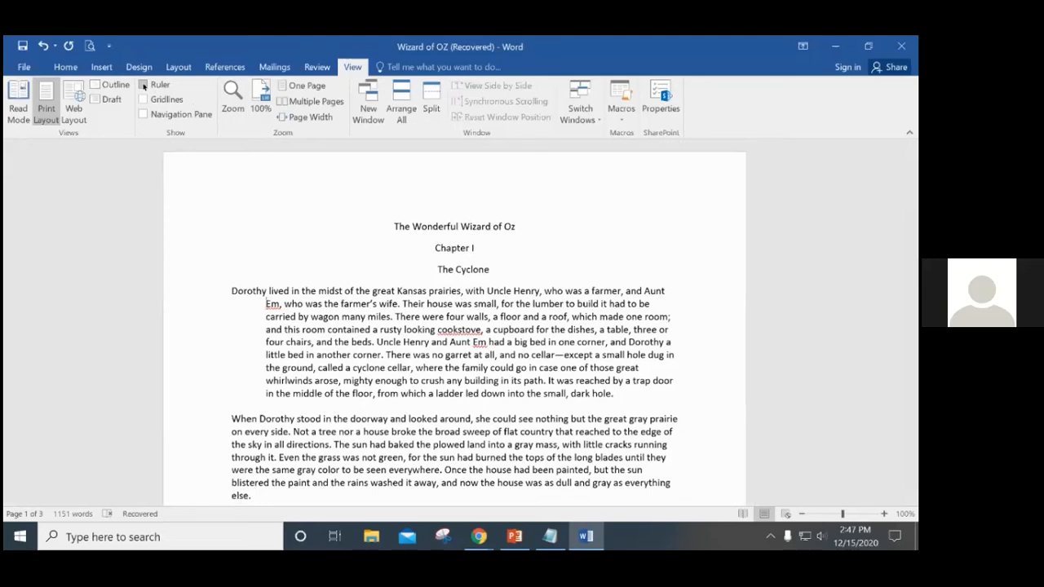
click(143, 86)
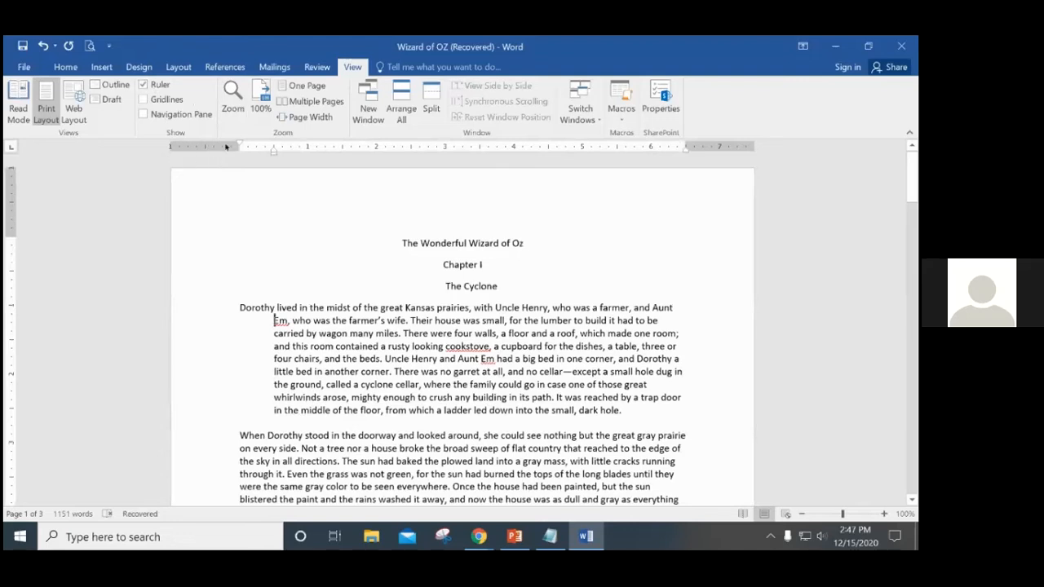
drag(240, 144, 244, 144)
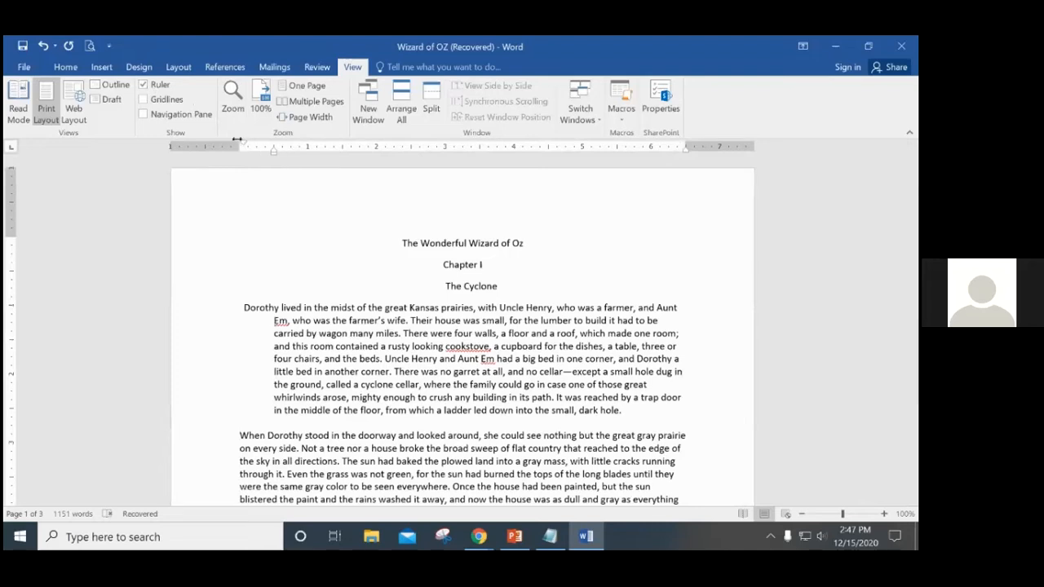
drag(243, 146, 239, 145)
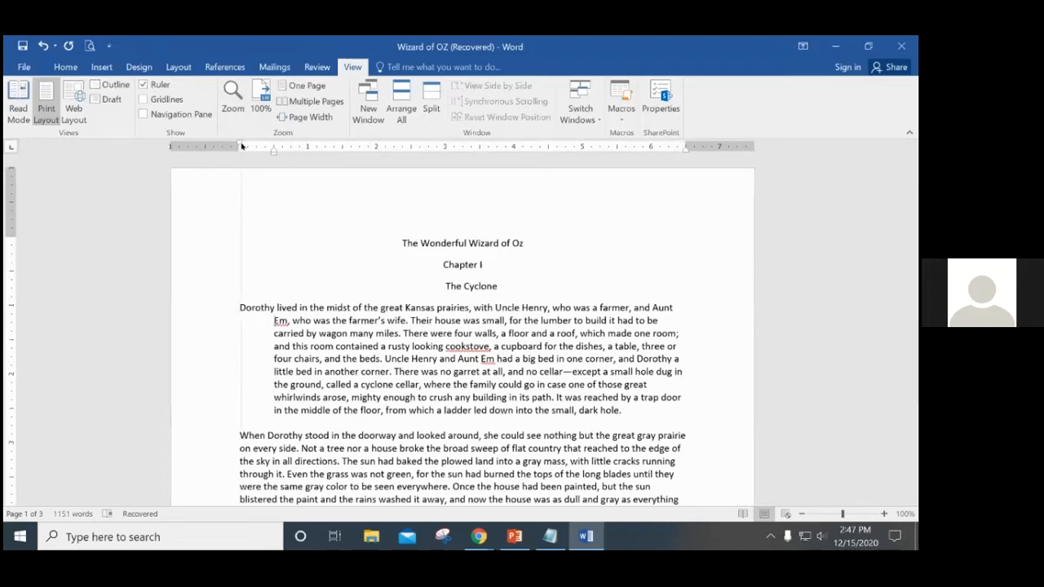
Show the document gridlines and hide them again
click(142, 99)
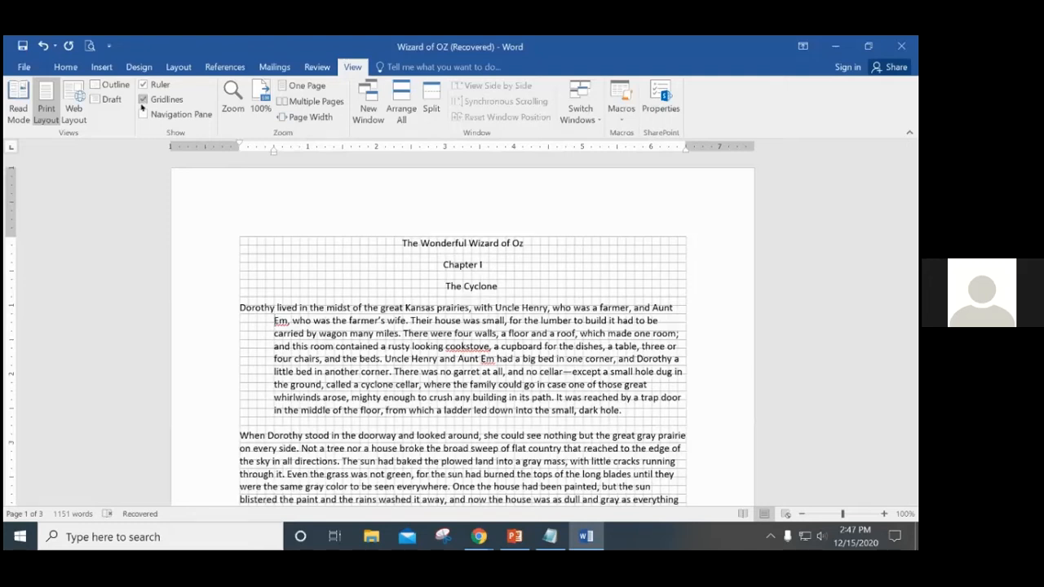
click(144, 98)
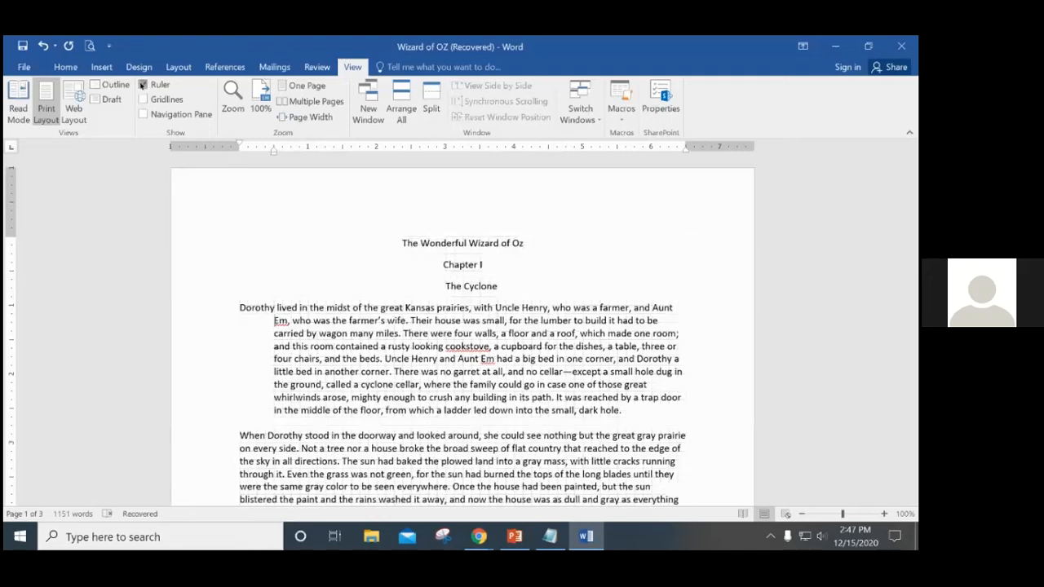
Try Centered alignment in the first body paragraph's settings and set the alignment back to Left
click(66, 68)
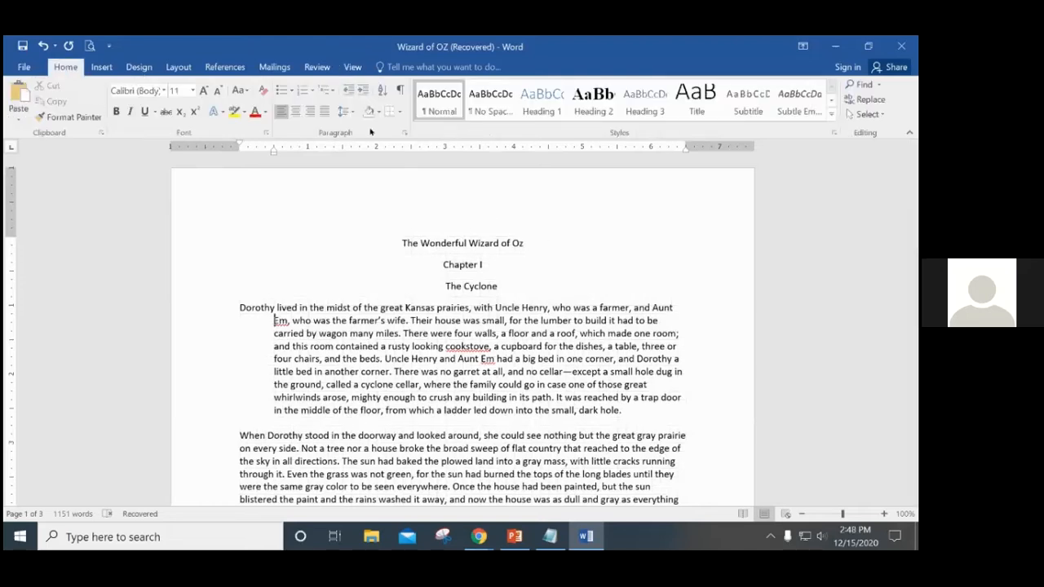
click(405, 134)
drag(567, 75, 547, 75)
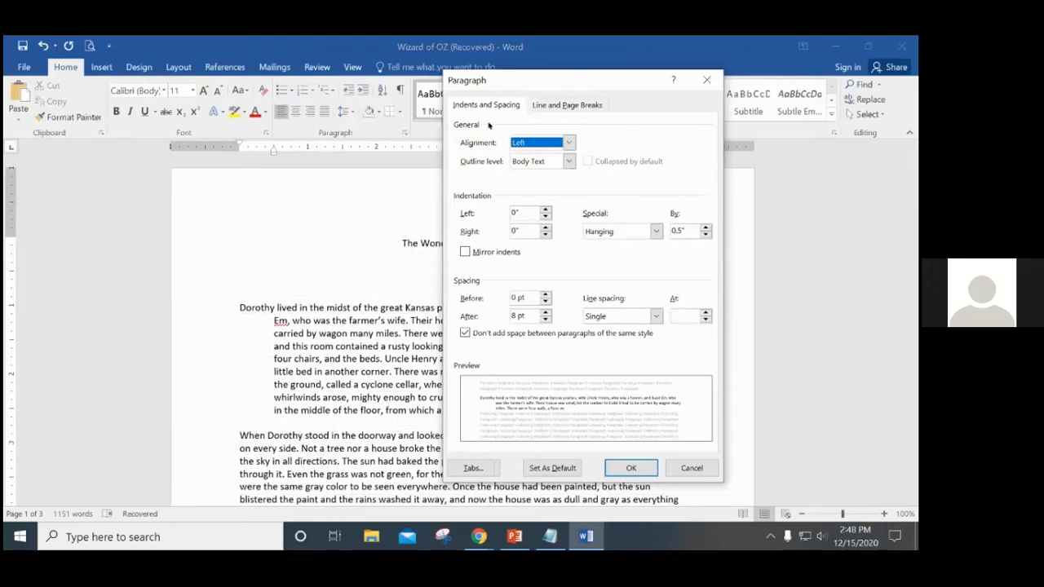
click(569, 142)
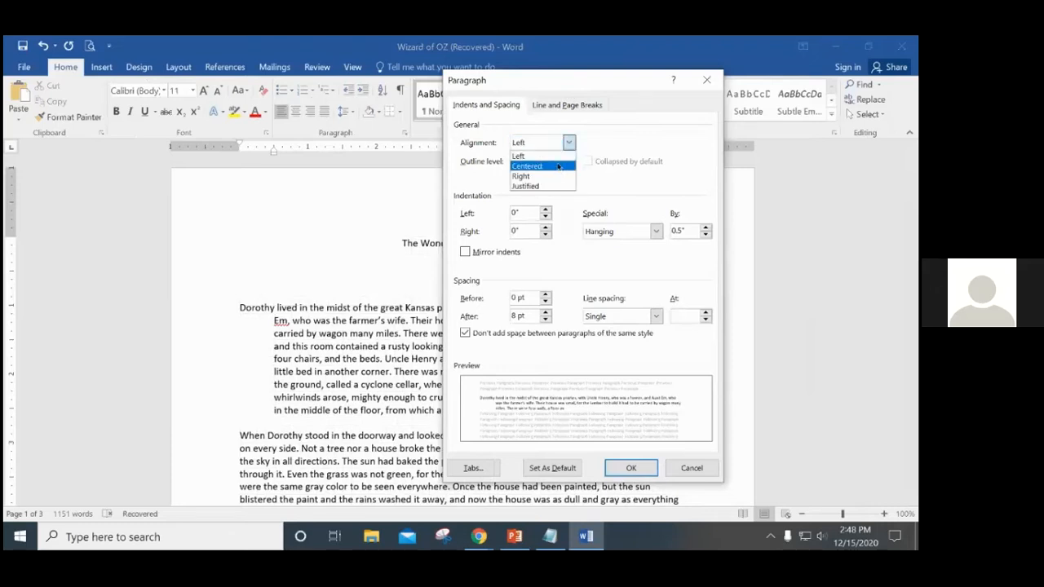
click(558, 165)
click(568, 142)
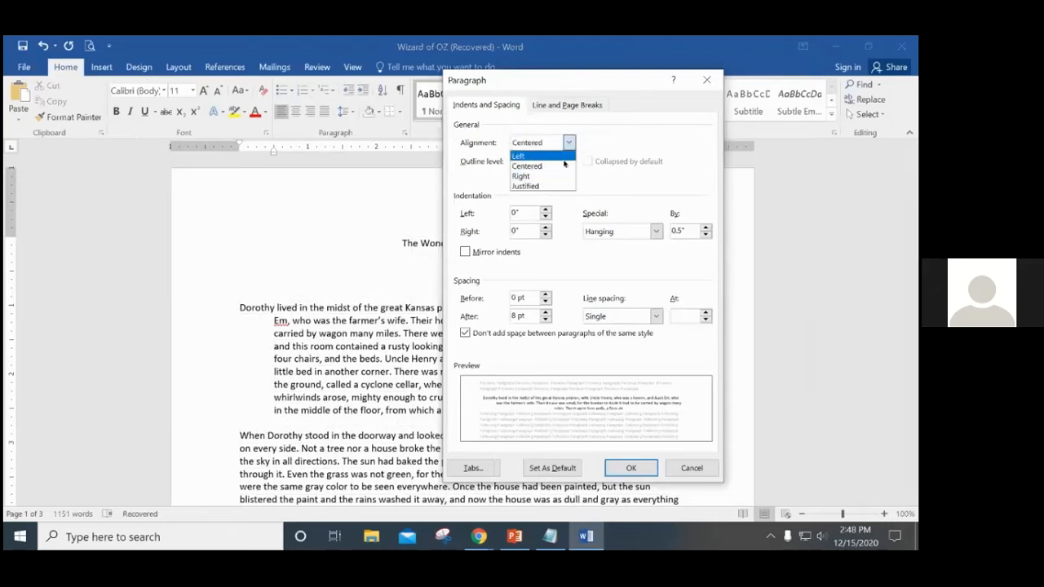
click(607, 139)
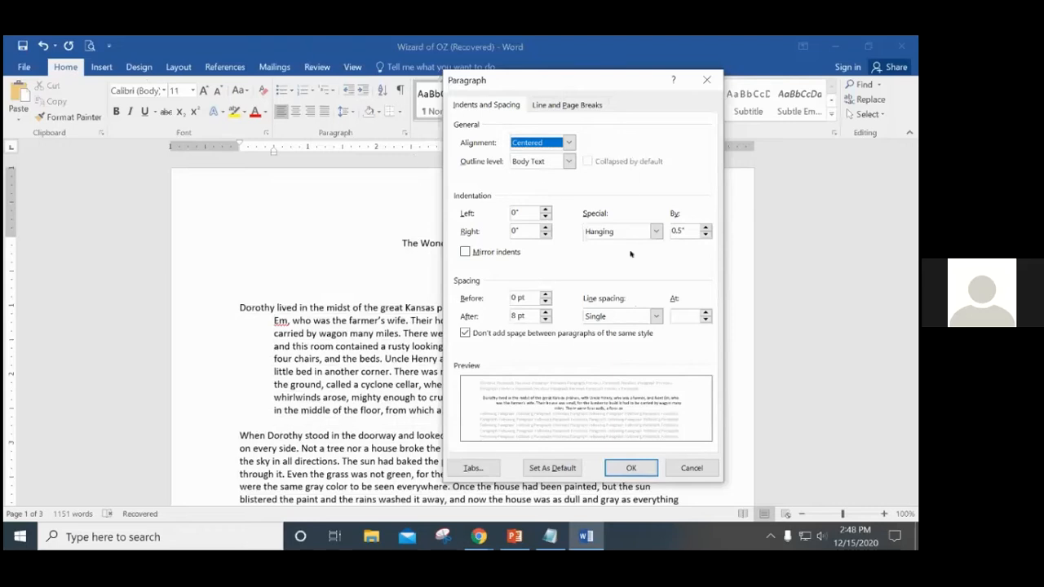
click(568, 143)
click(546, 154)
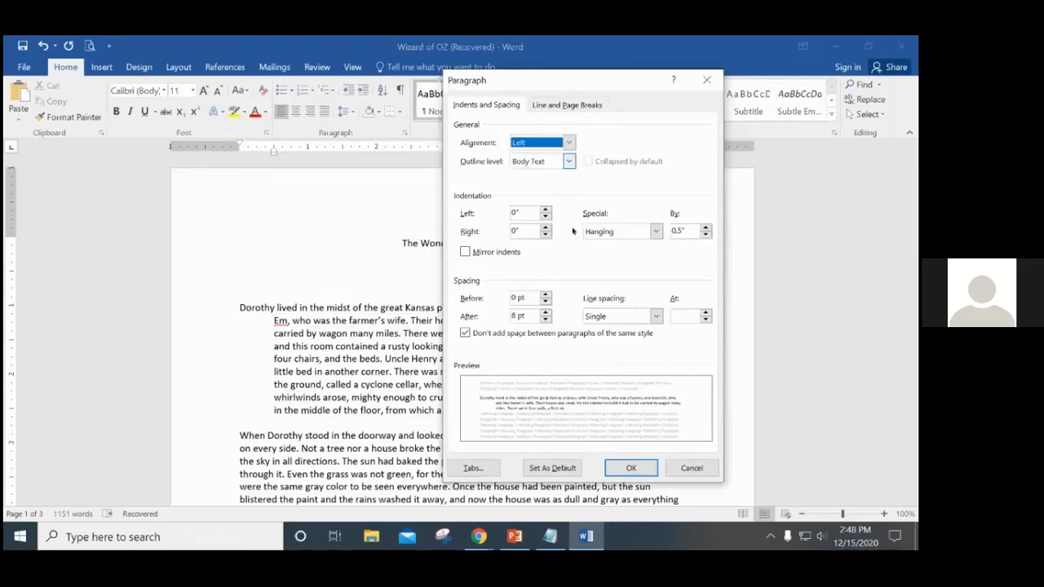
click(630, 468)
Remove the hanging indent from the whole first body paragraph by setting its special indent to (none)
mouse_move(235, 300)
mouse_down()
mouse_move(669, 383)
mouse_move(667, 409)
mouse_move(239, 307)
mouse_up()
click(628, 410)
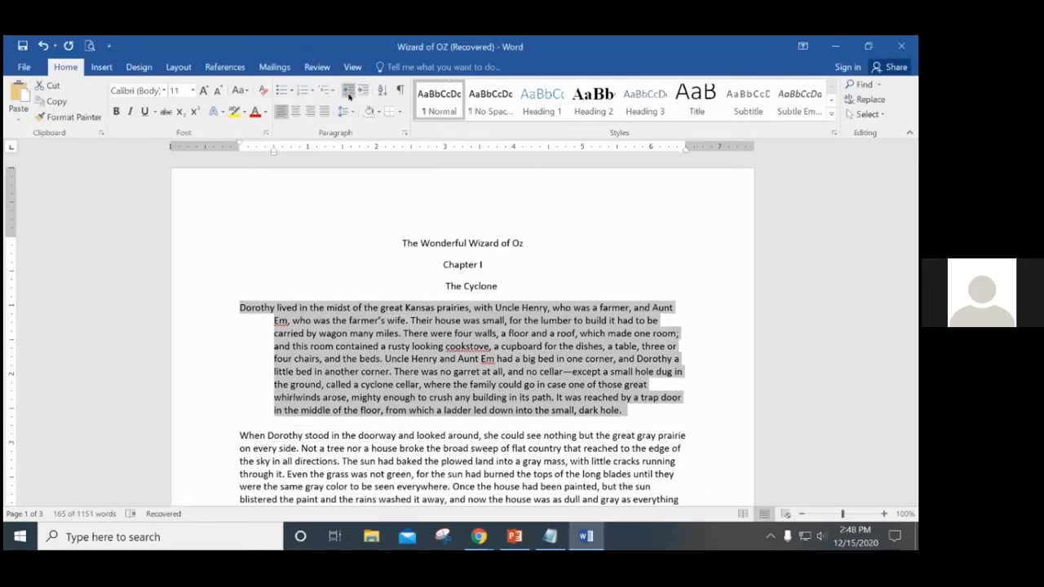
click(404, 133)
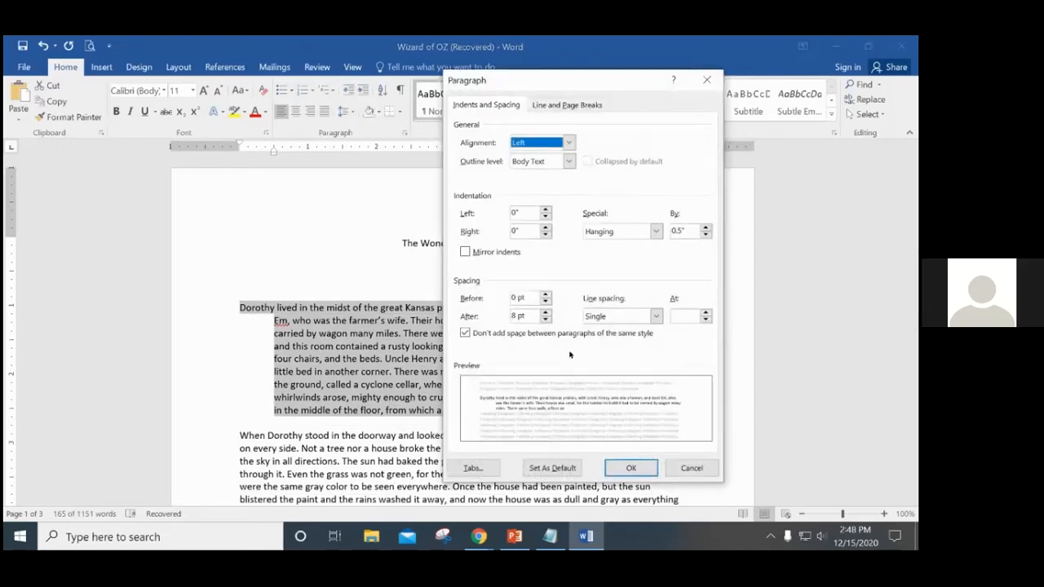
click(655, 229)
click(640, 235)
click(628, 232)
click(612, 236)
click(608, 238)
click(650, 245)
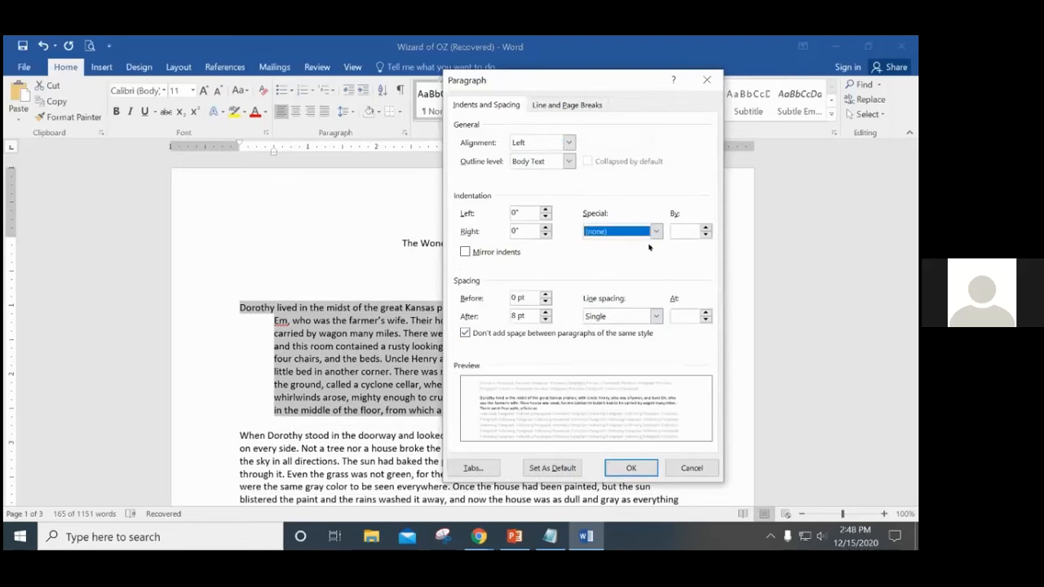
click(630, 467)
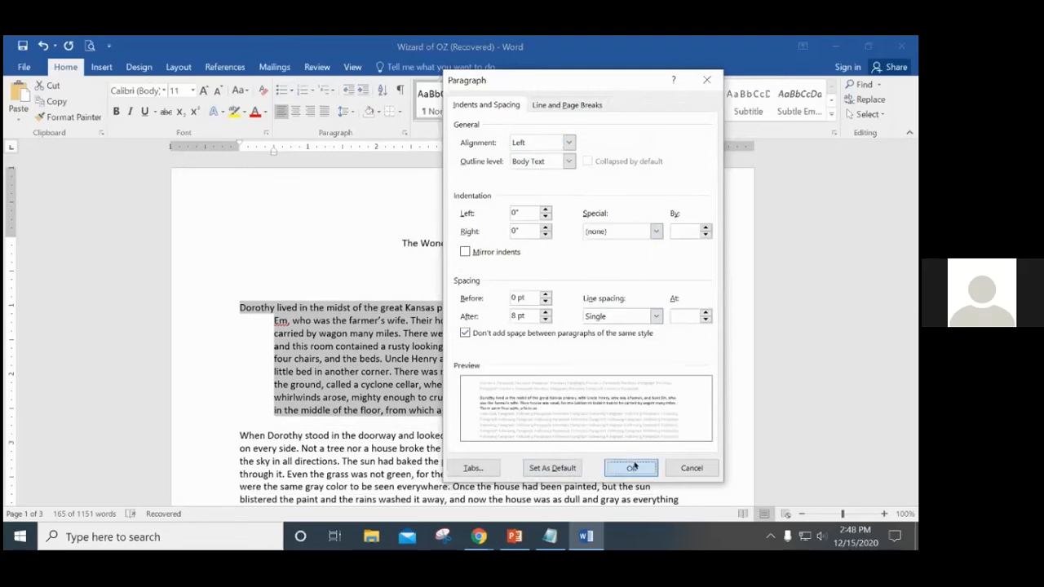
scroll(632, 461, down, 2)
scroll(674, 435, up, 2)
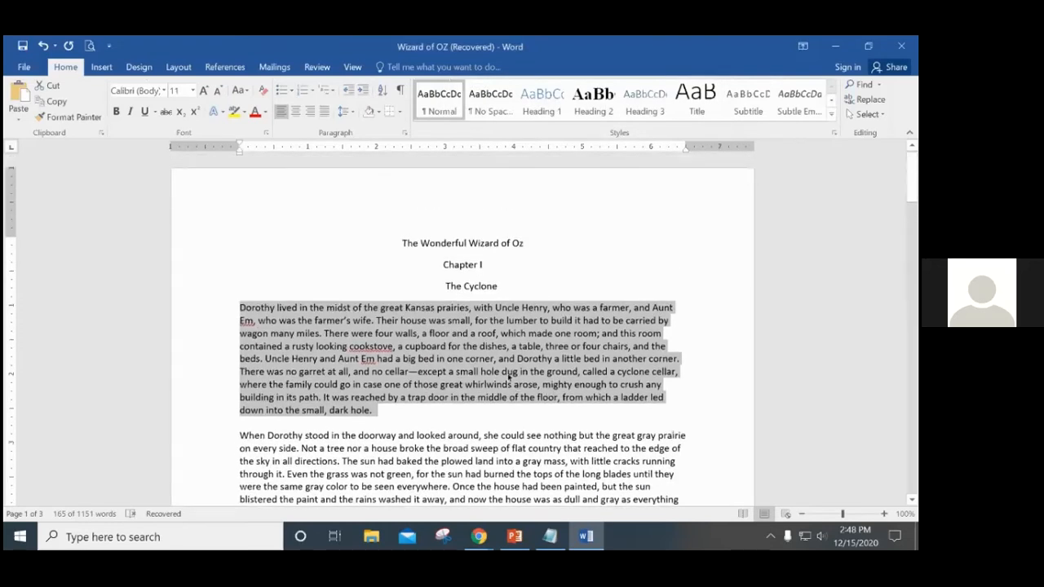
Replace the centering of the "The Cyclone" line with a 2.5-inch left indent and a 0.5-inch first-line indent
key(Right)
click(445, 286)
key(BackSpace)
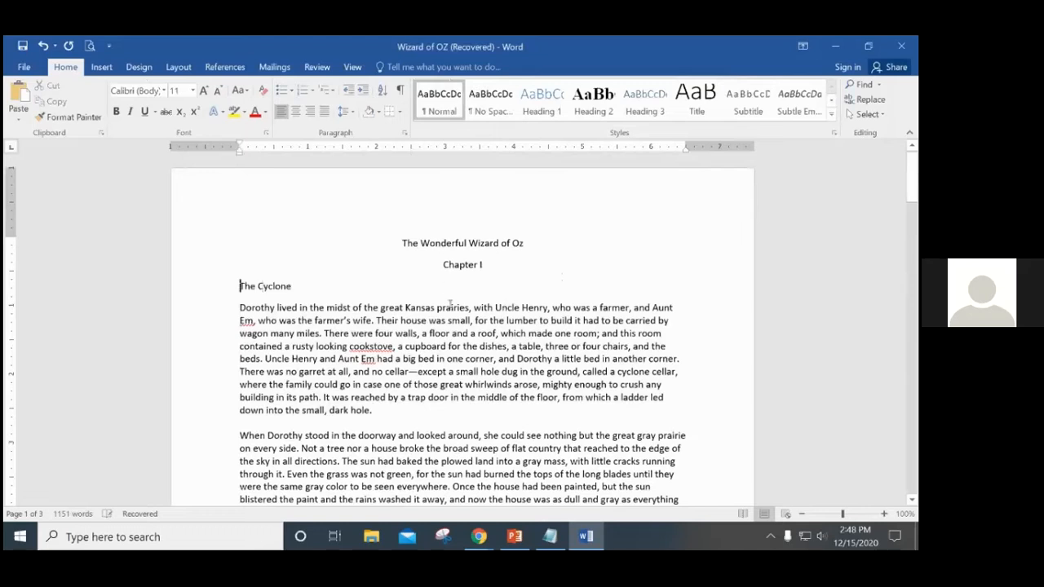
key(Tab)
key(Tab)
key(Tab)
key(Tab)
key(Tab)
key(Tab)
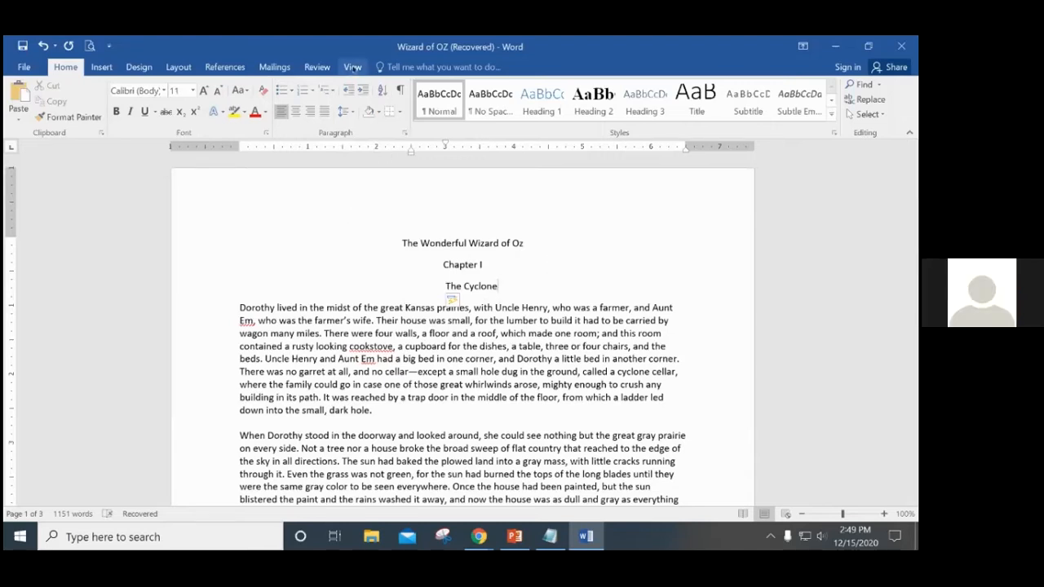
Examine the full Paragraph settings, Font settings and Clipboard contents, closing each without changes
click(403, 134)
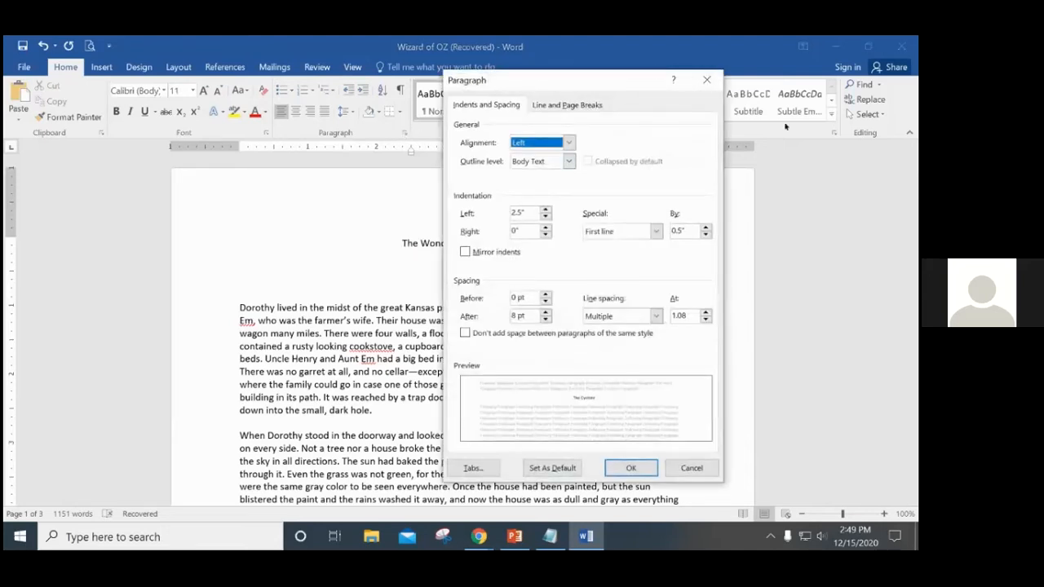
click(706, 79)
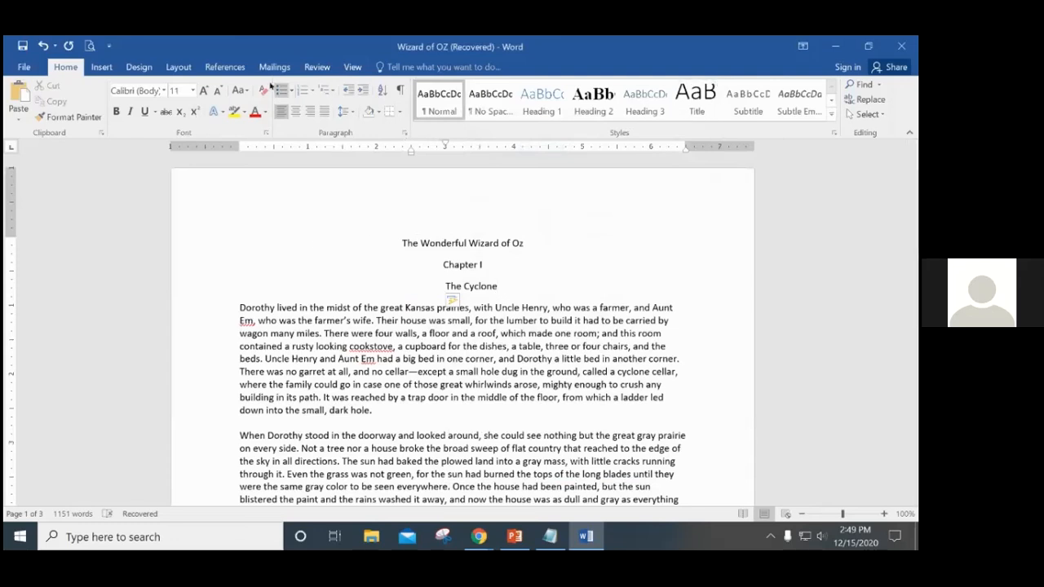
click(266, 133)
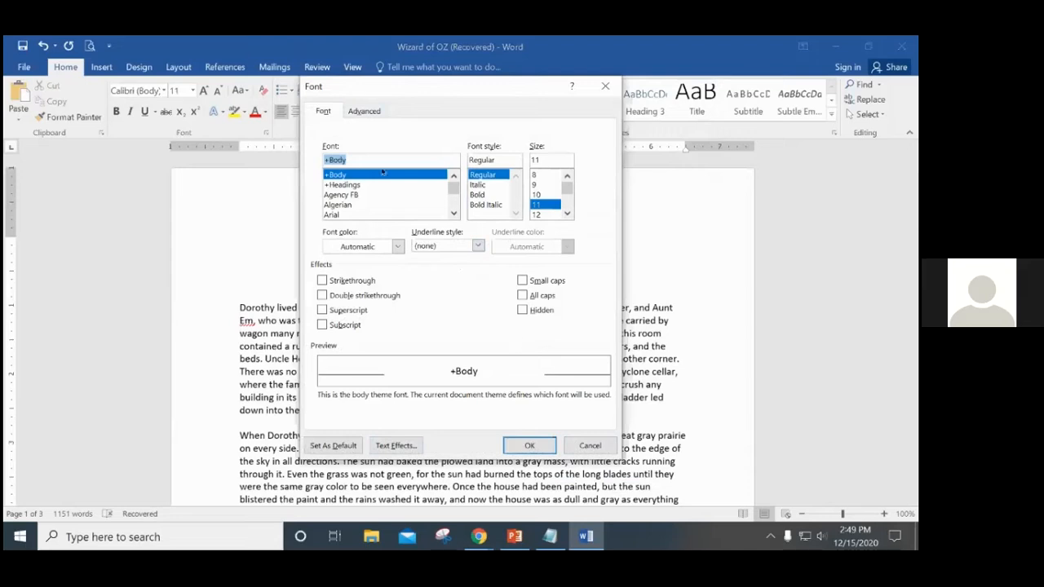
click(605, 86)
click(101, 133)
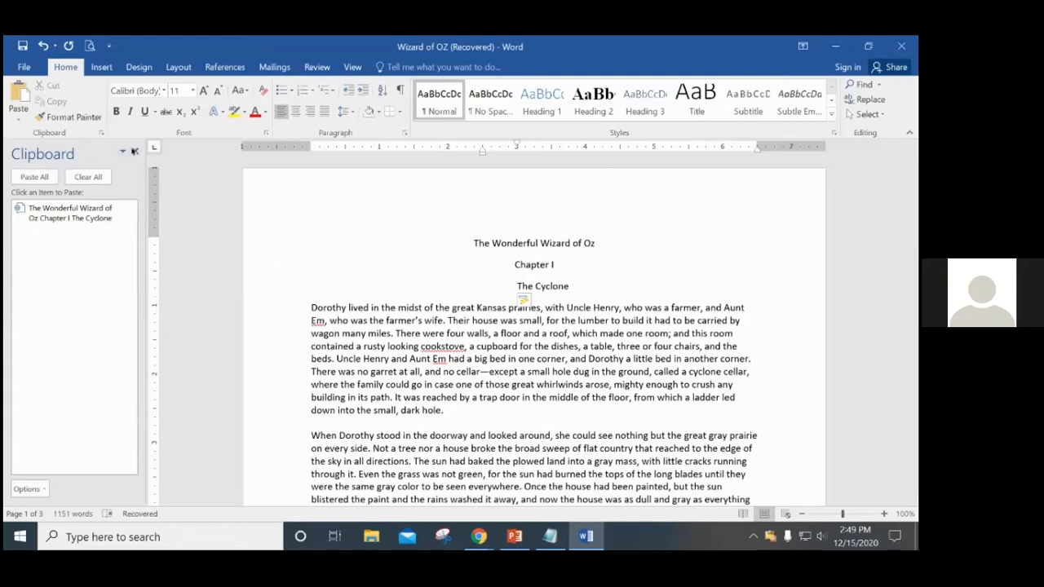
click(134, 151)
click(103, 67)
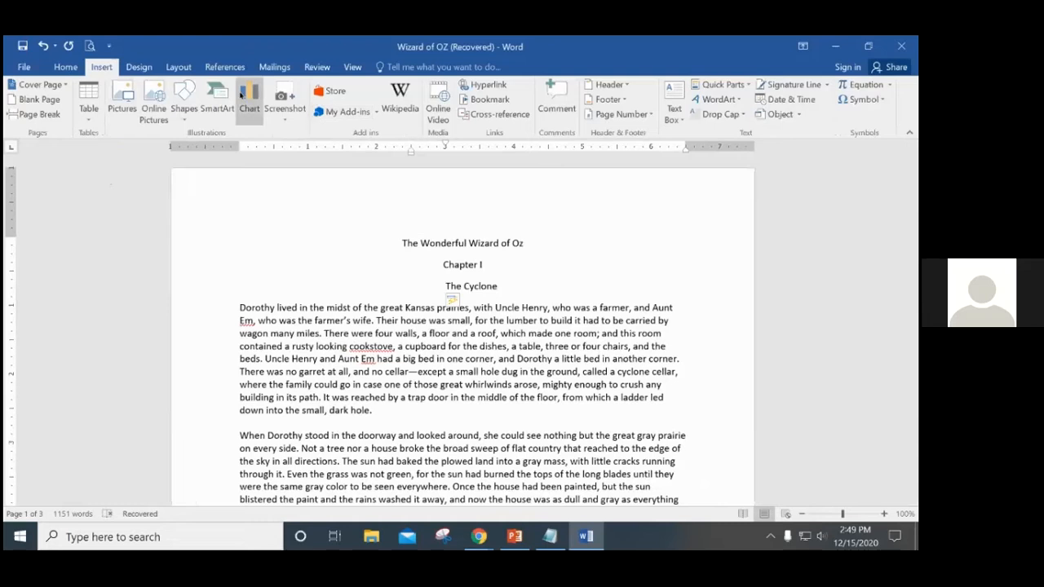
click(178, 67)
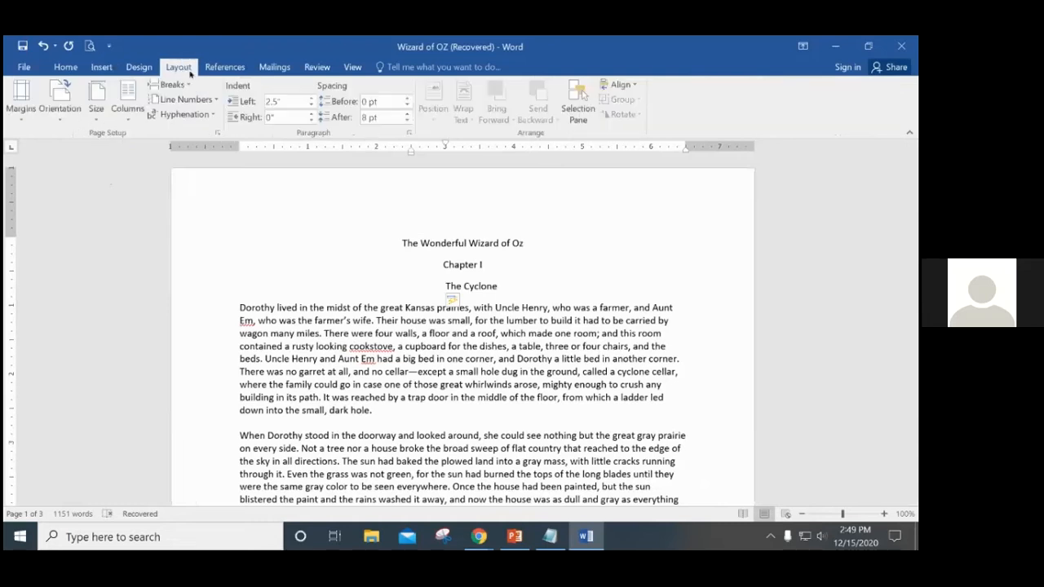
click(145, 69)
click(317, 69)
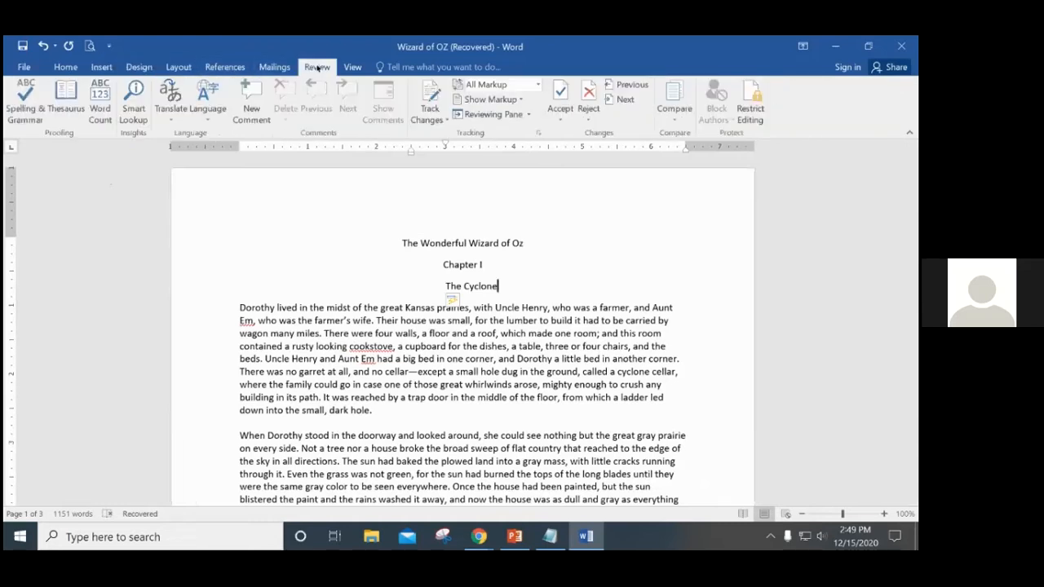
click(358, 65)
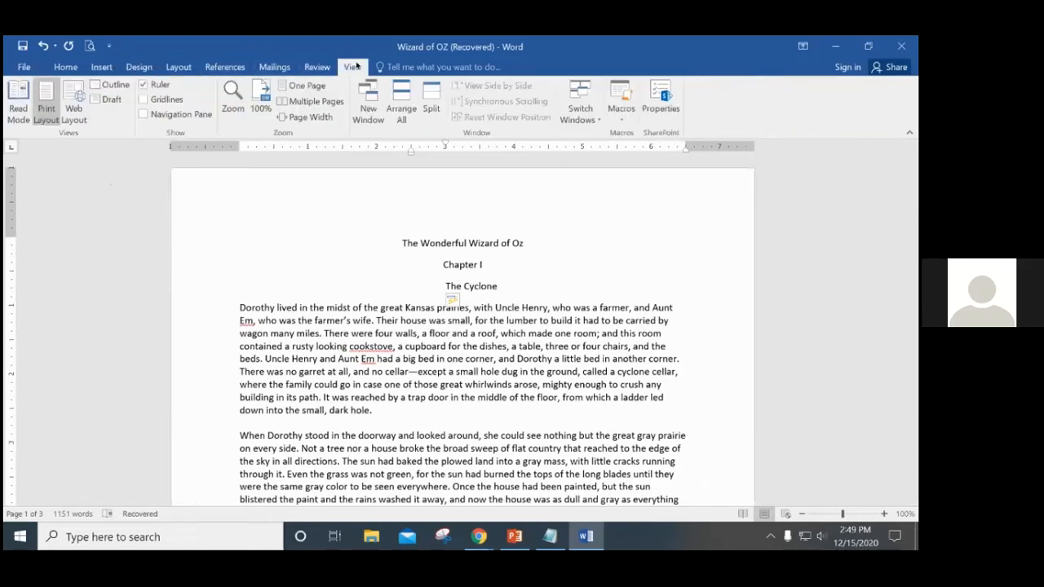
click(69, 68)
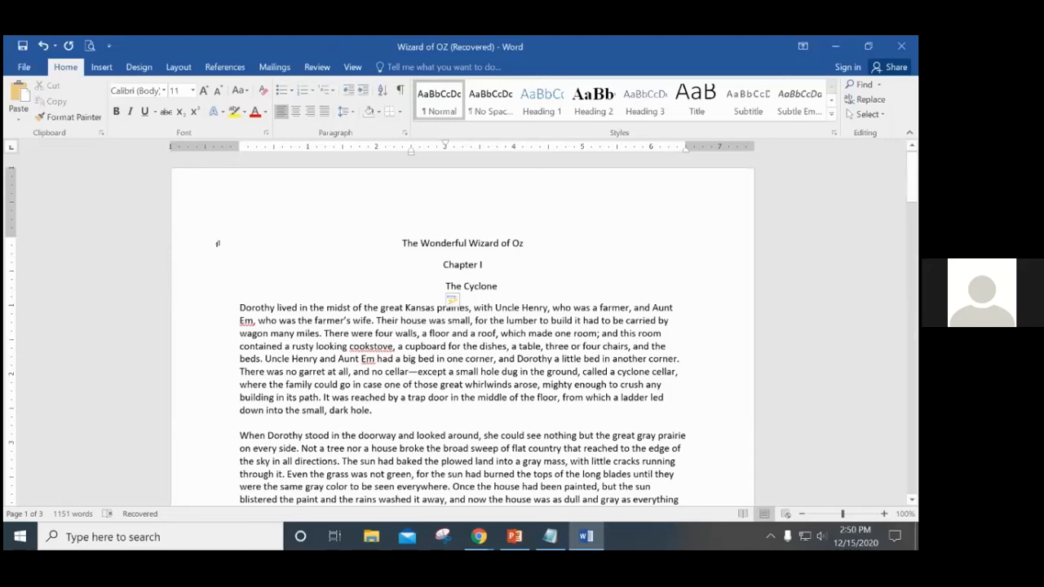
Look through the chapter's pages to review the paragraph layout, placing the cursor at the start of the first body paragraph
scroll(229, 310, down, 8)
scroll(234, 317, down, 15)
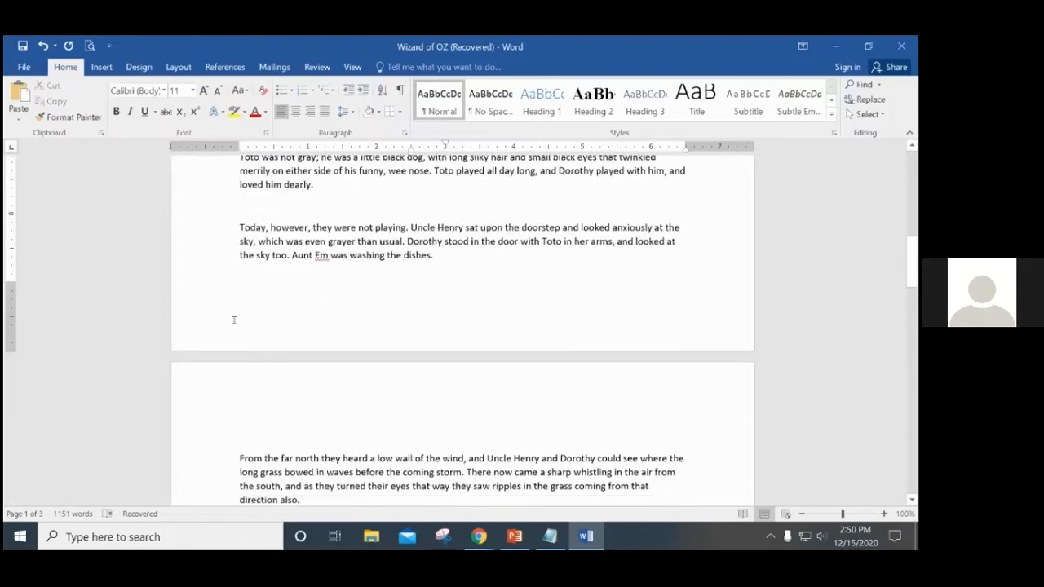
scroll(236, 312, down, 11)
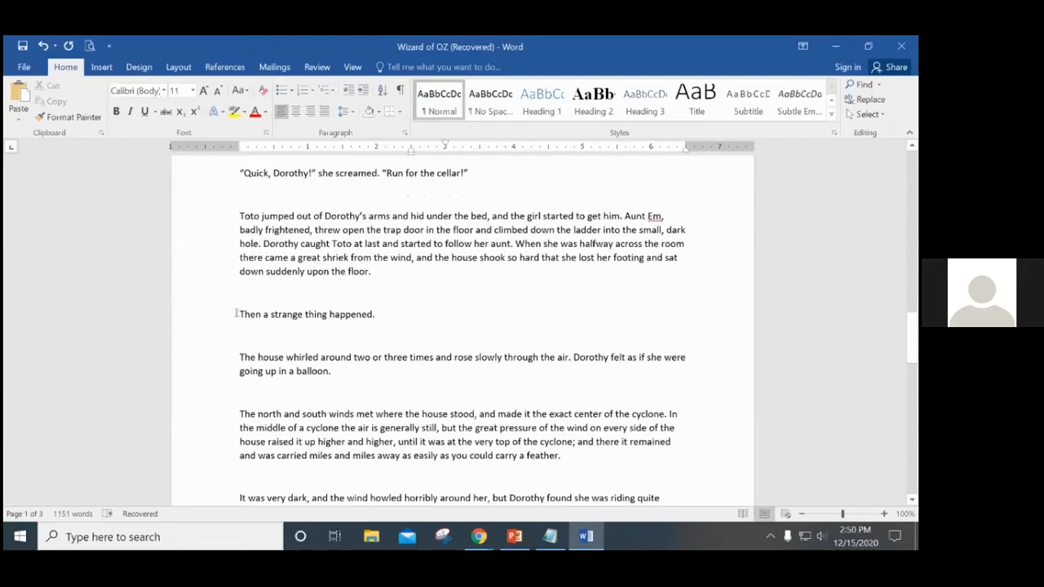
scroll(235, 312, down, 15)
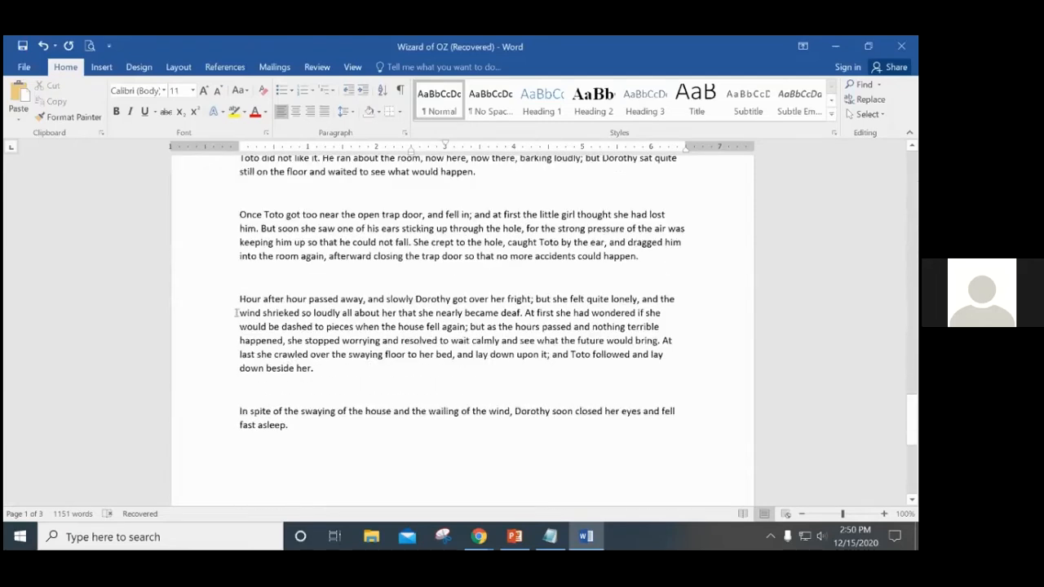
scroll(236, 313, up, 20)
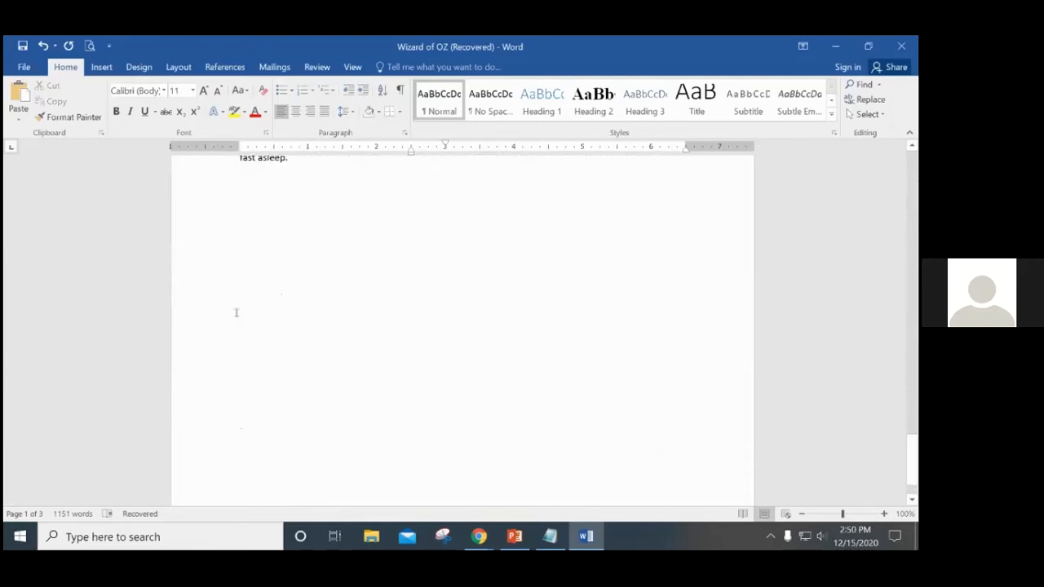
scroll(236, 313, up, 20)
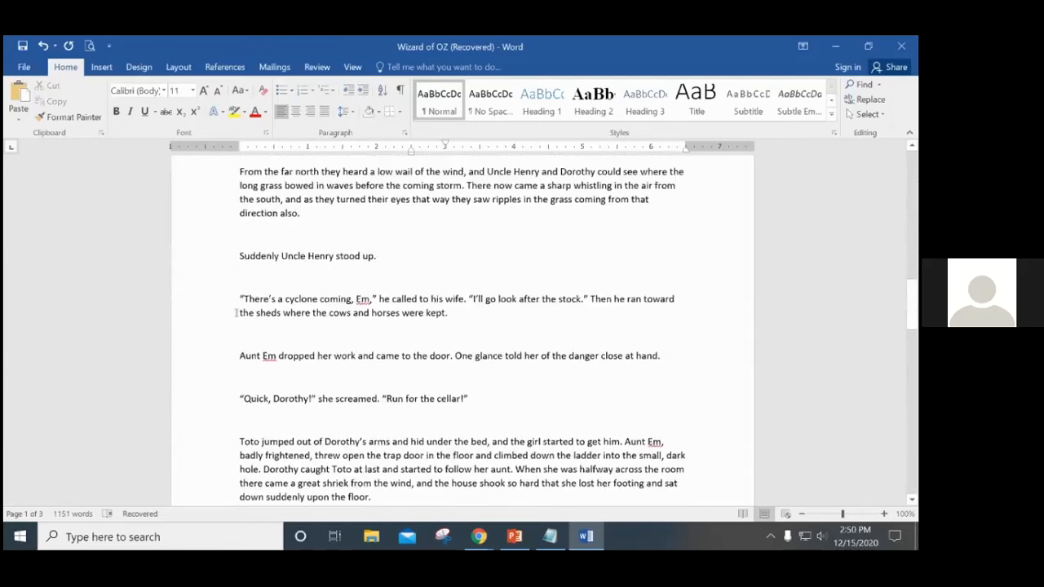
scroll(236, 313, up, 1)
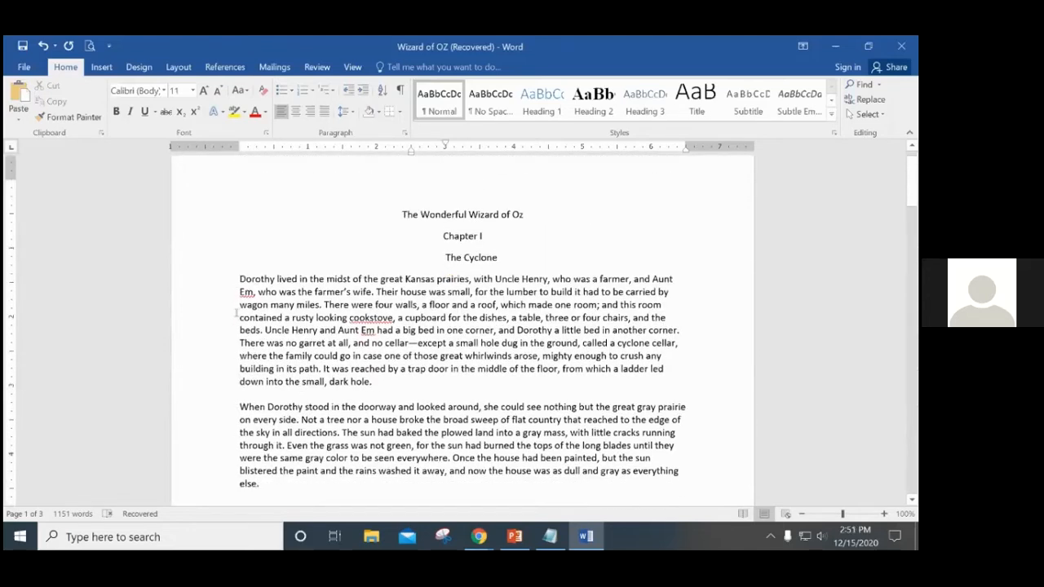
scroll(236, 313, down, 2)
scroll(234, 242, up, 1)
click(235, 243)
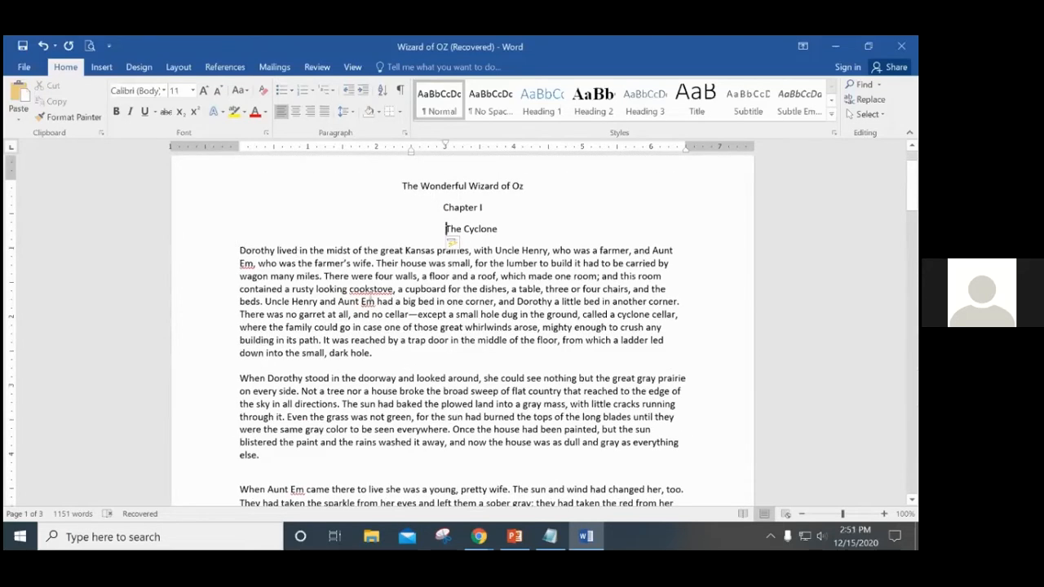
click(241, 250)
scroll(505, 314, up, 1)
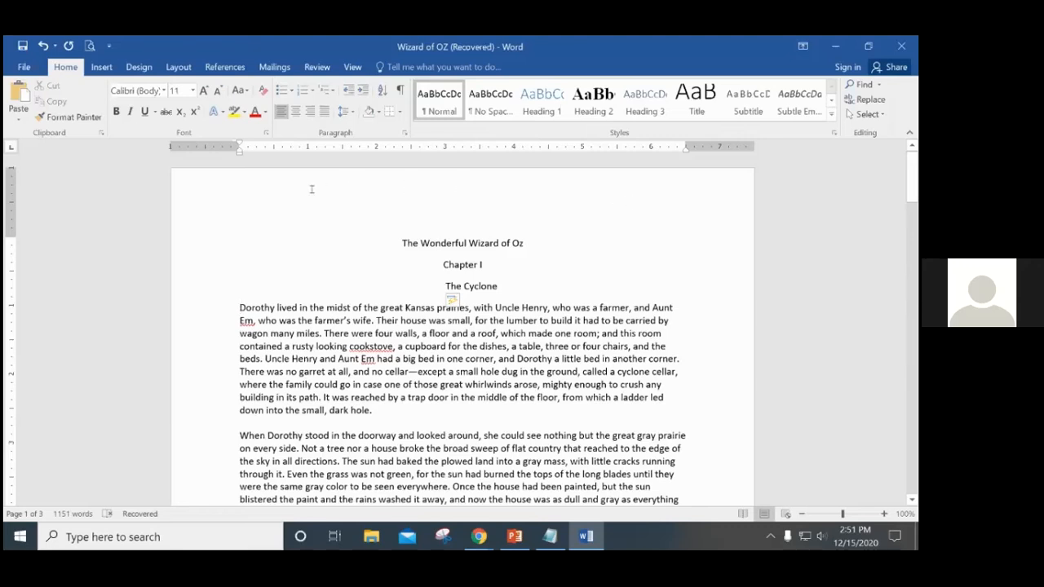
scroll(272, 227, down, 6)
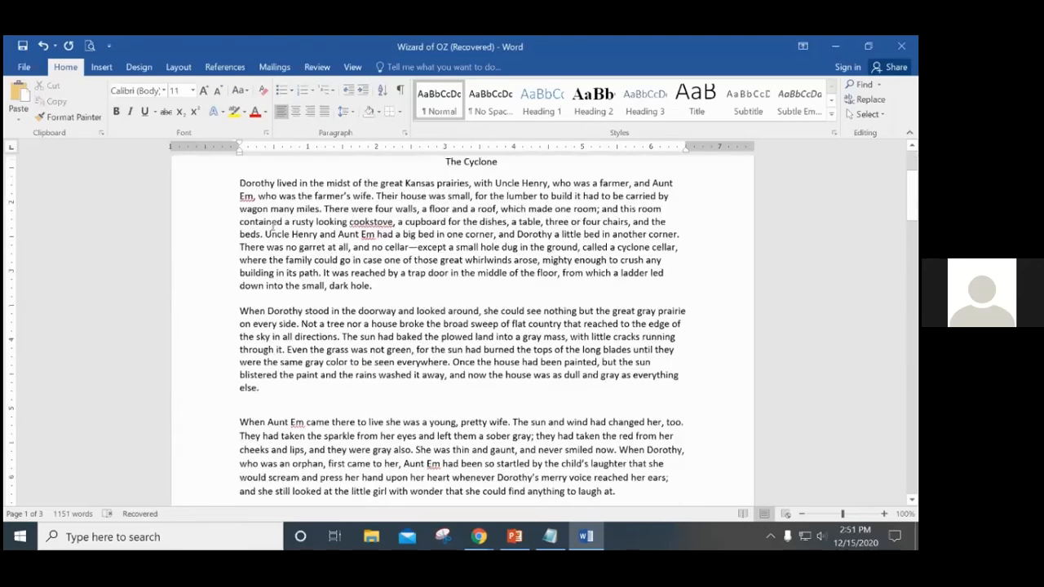
scroll(272, 227, down, 6)
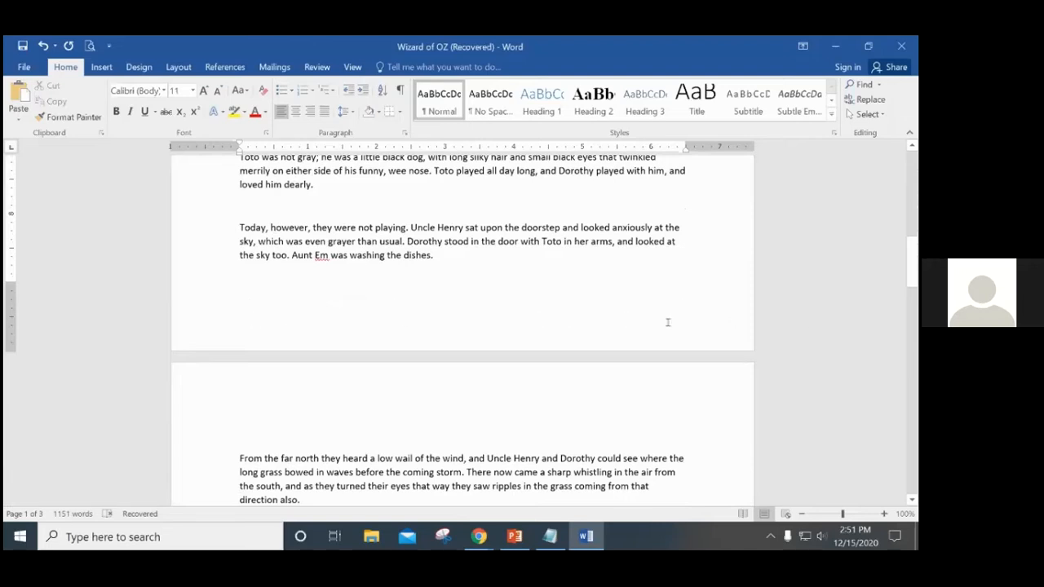
scroll(451, 314, up, 5)
scroll(451, 314, up, 10)
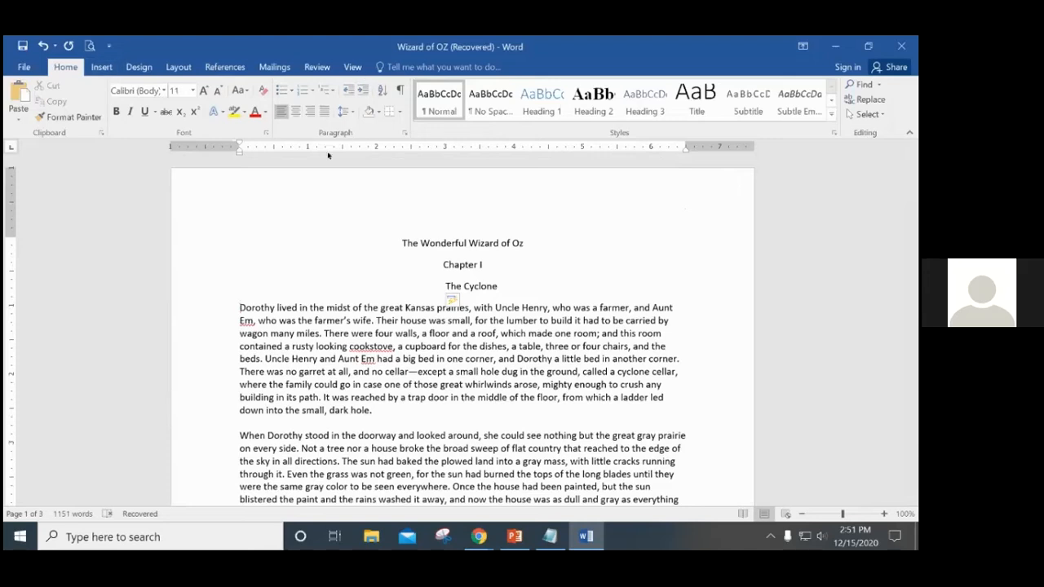
Set the whole chapter's page margins to the Narrow preset, 0.5 inch on all four sides
click(178, 67)
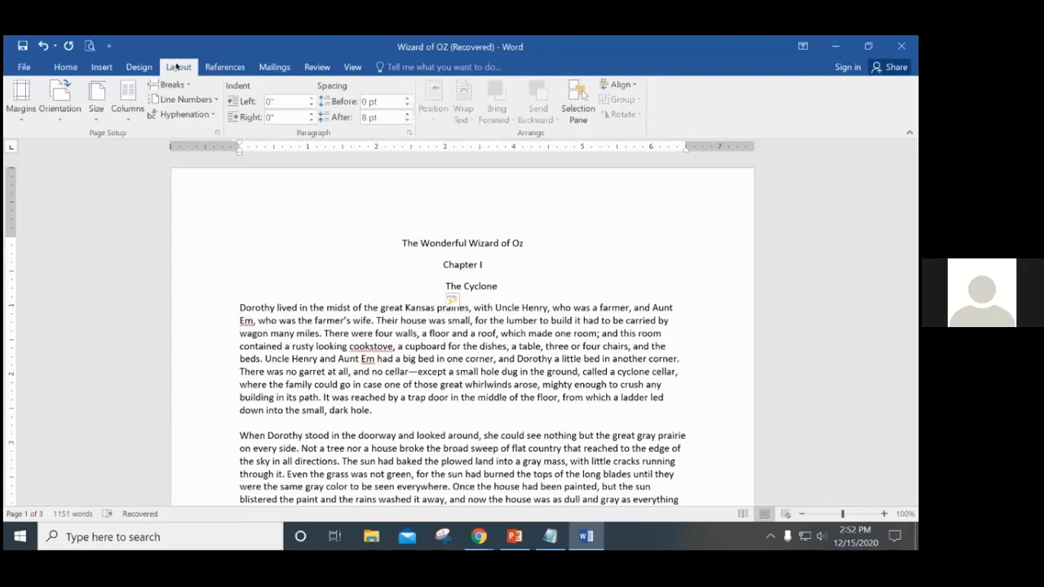
click(21, 107)
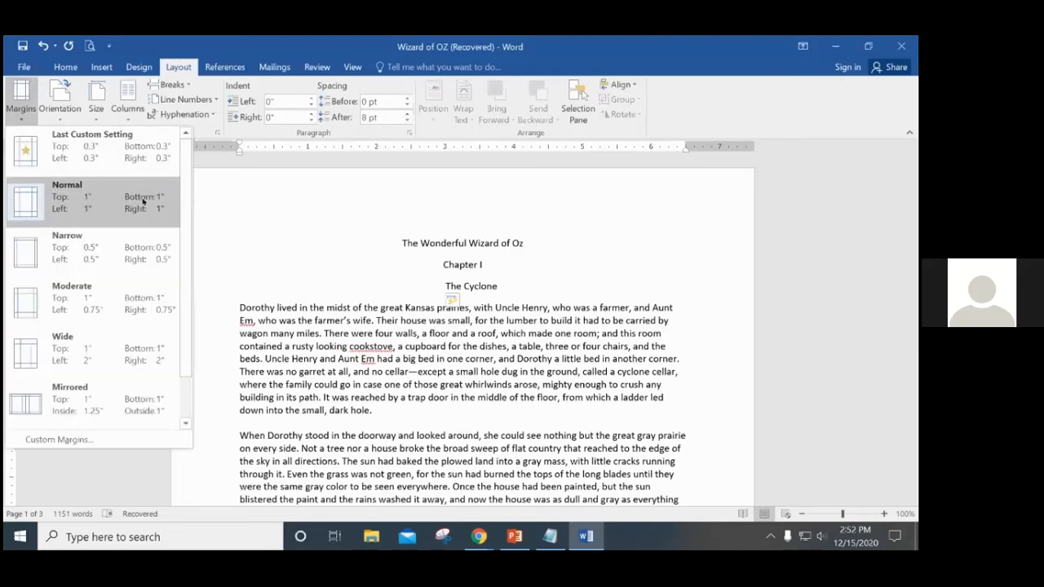
click(100, 249)
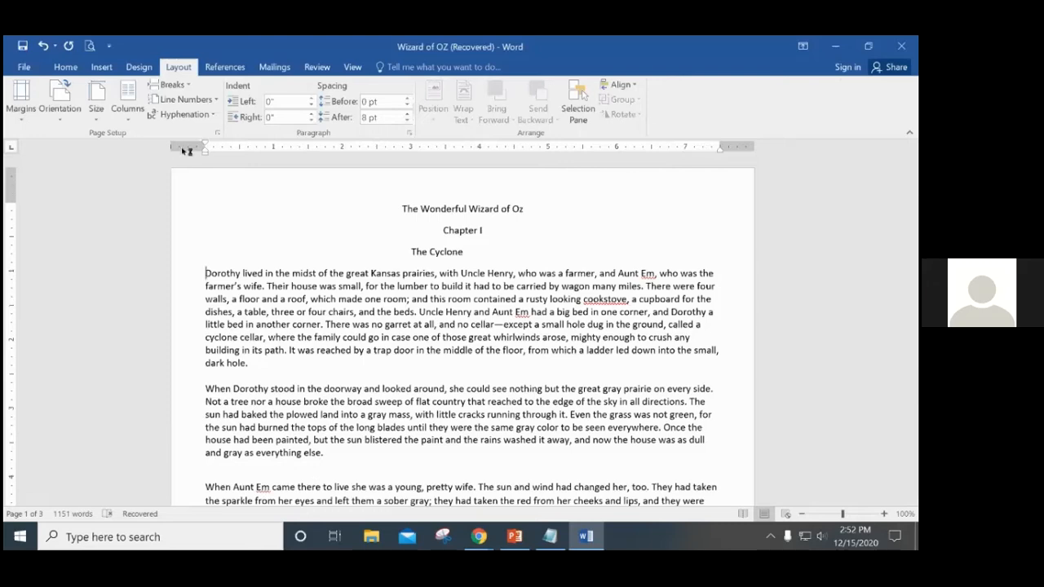
scroll(191, 233, down, 8)
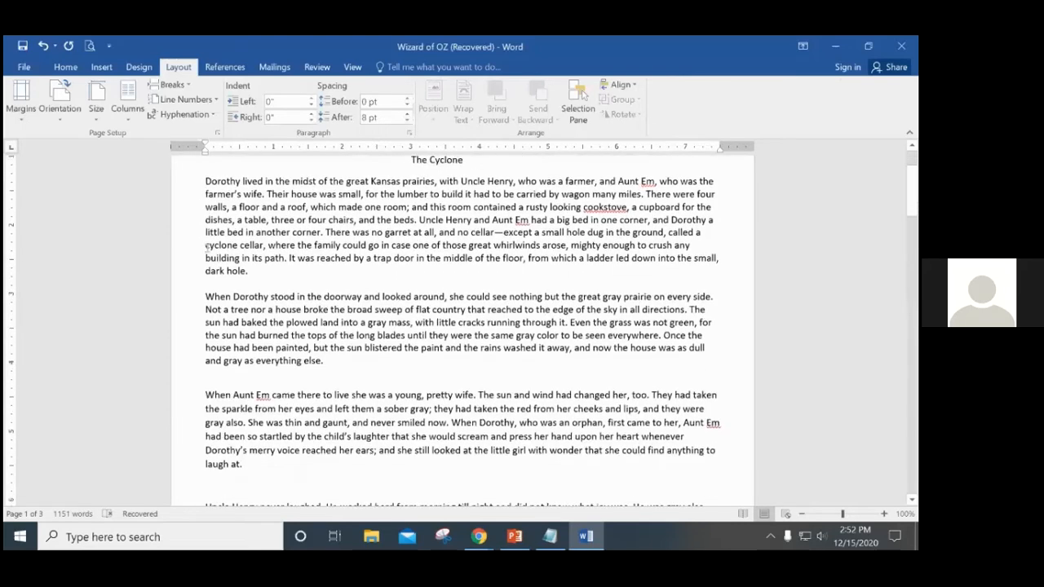
scroll(208, 254, down, 15)
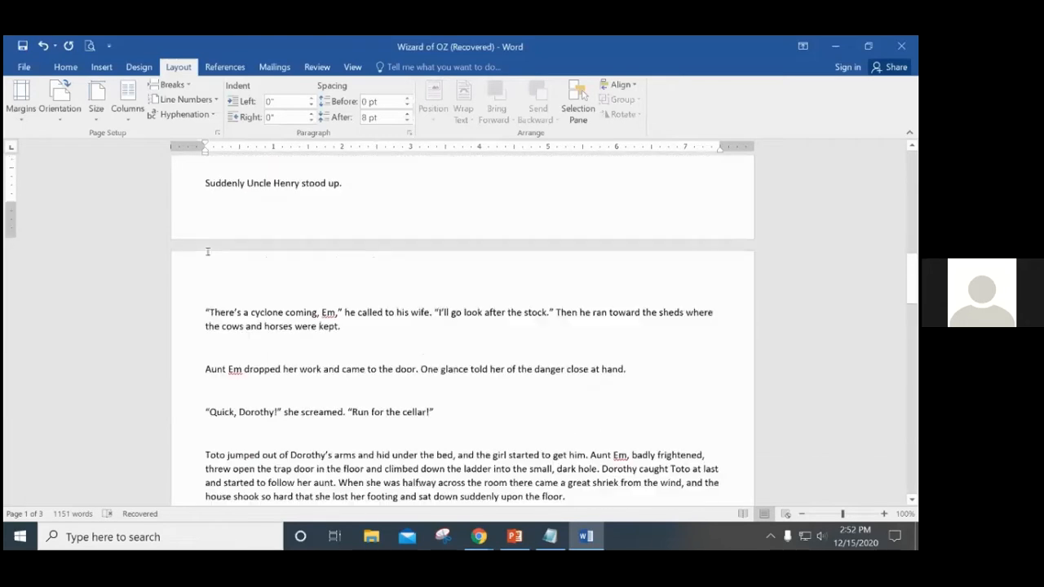
scroll(209, 259, down, 20)
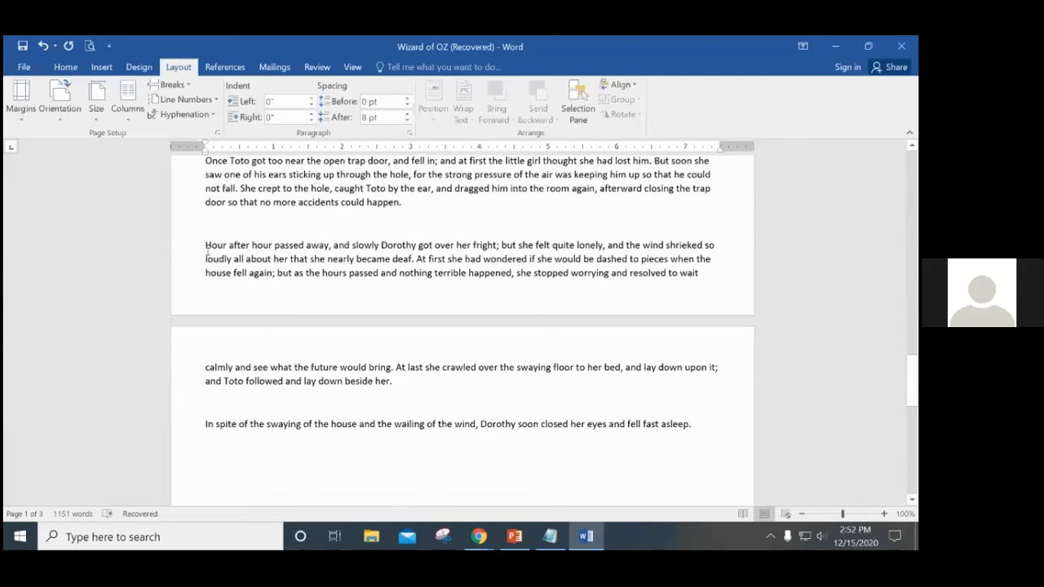
scroll(211, 267, up, 20)
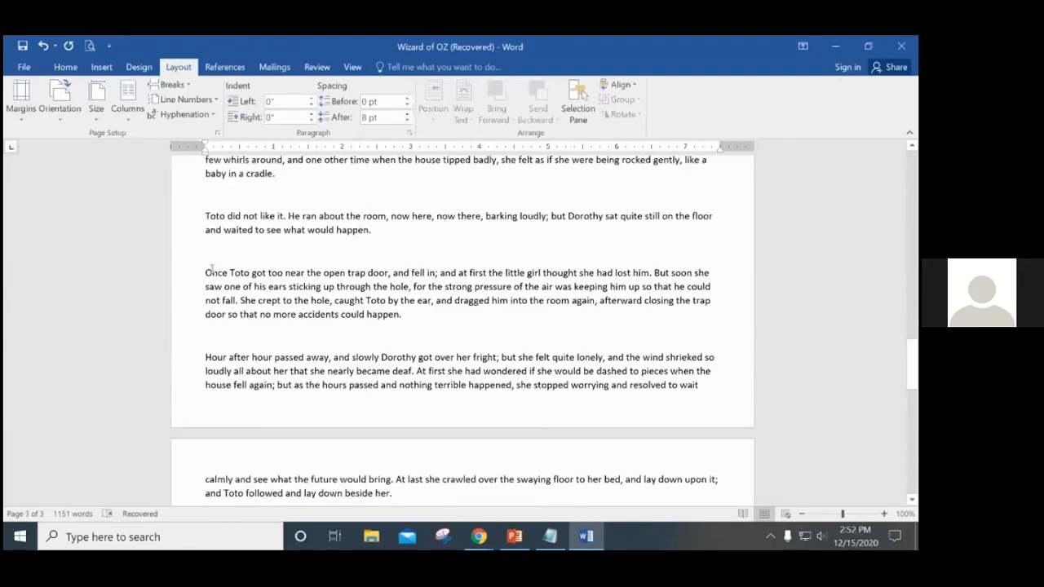
scroll(212, 268, up, 15)
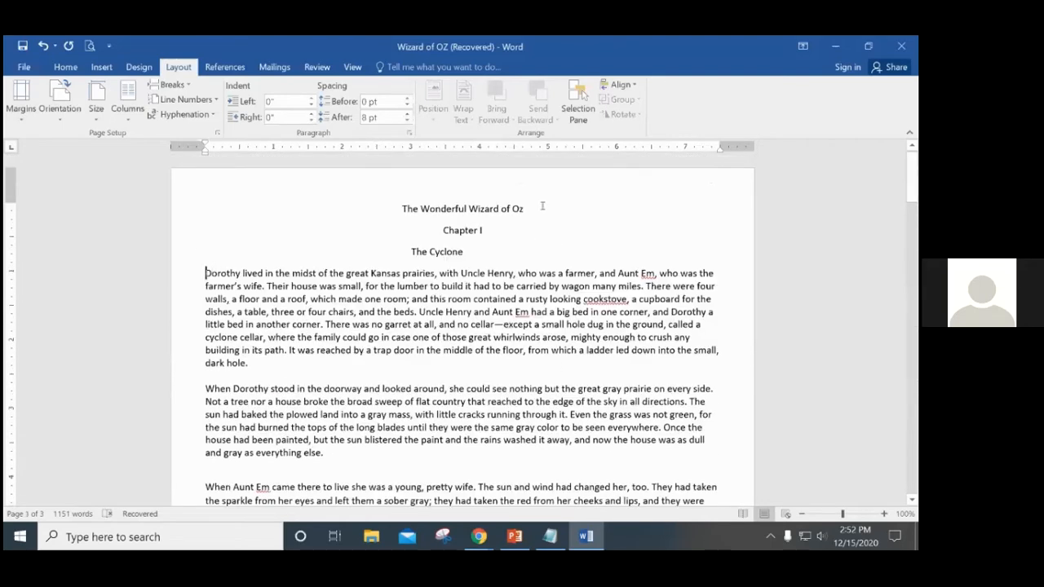
Look through the whole document to see how the chapter text is spread over its pages and where the last page ends
scroll(570, 290, down, 3)
scroll(570, 291, down, 20)
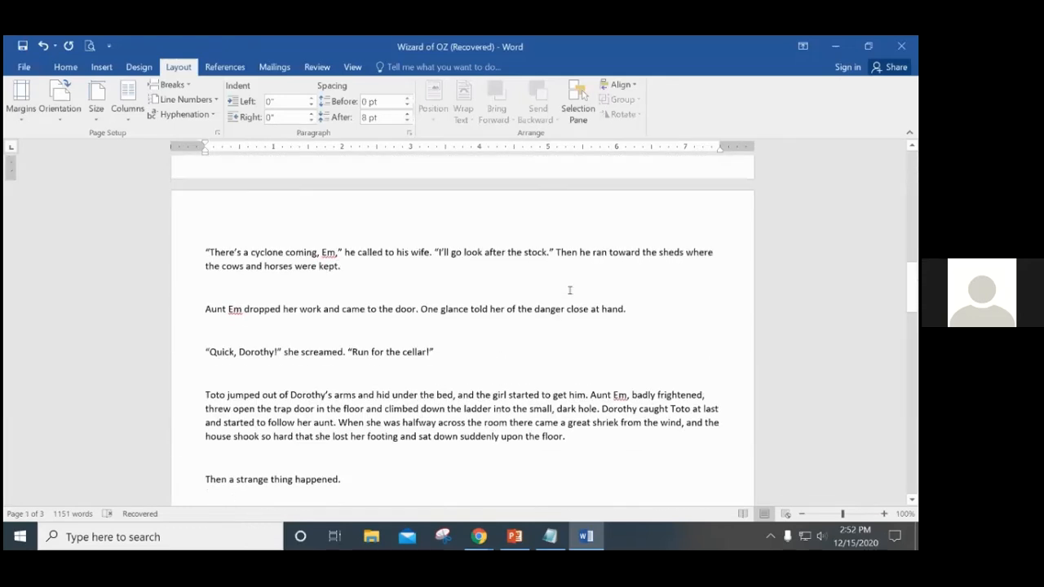
scroll(570, 291, down, 10)
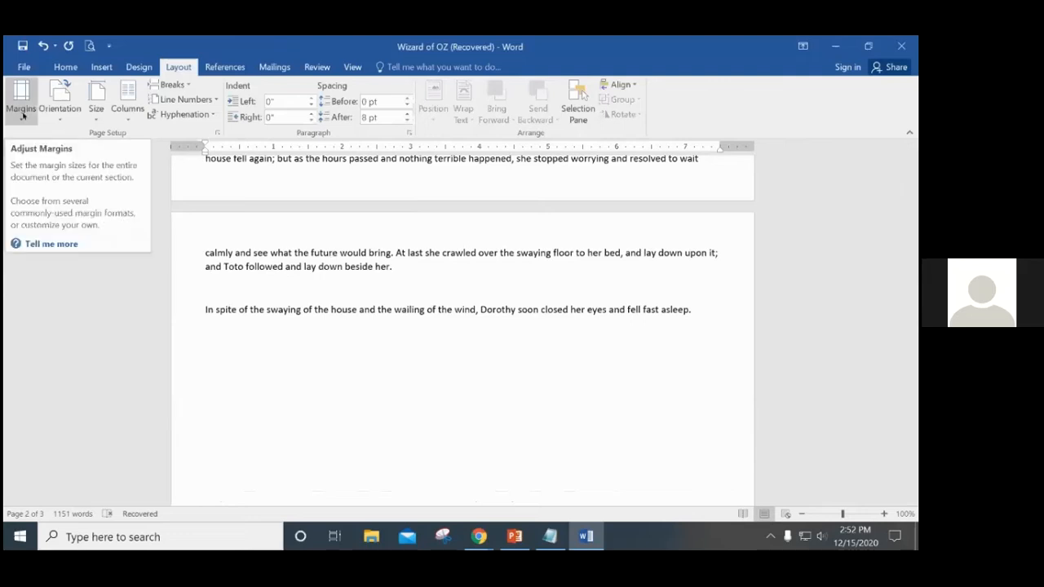
click(434, 287)
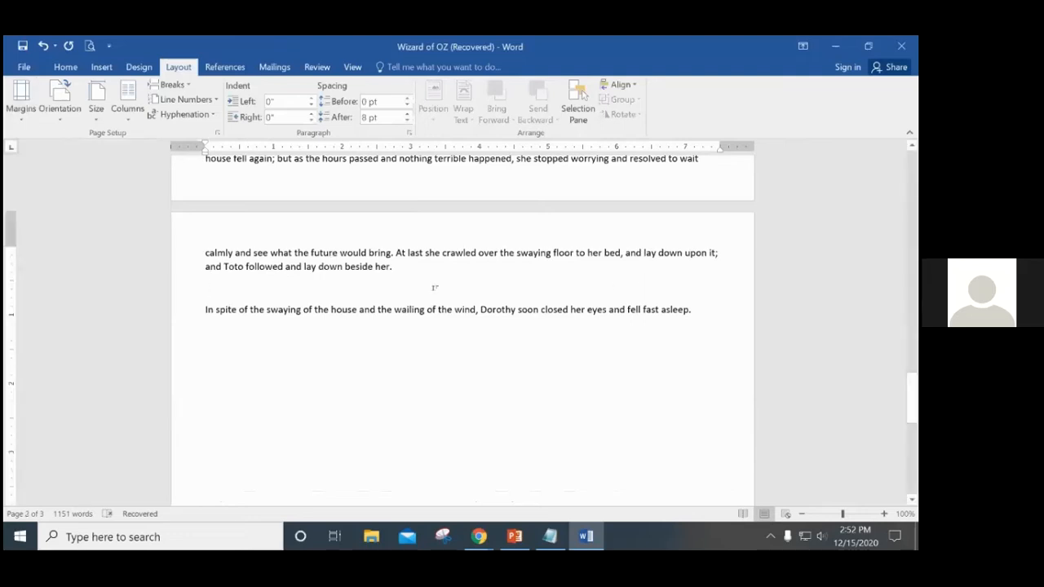
scroll(433, 287, up, 15)
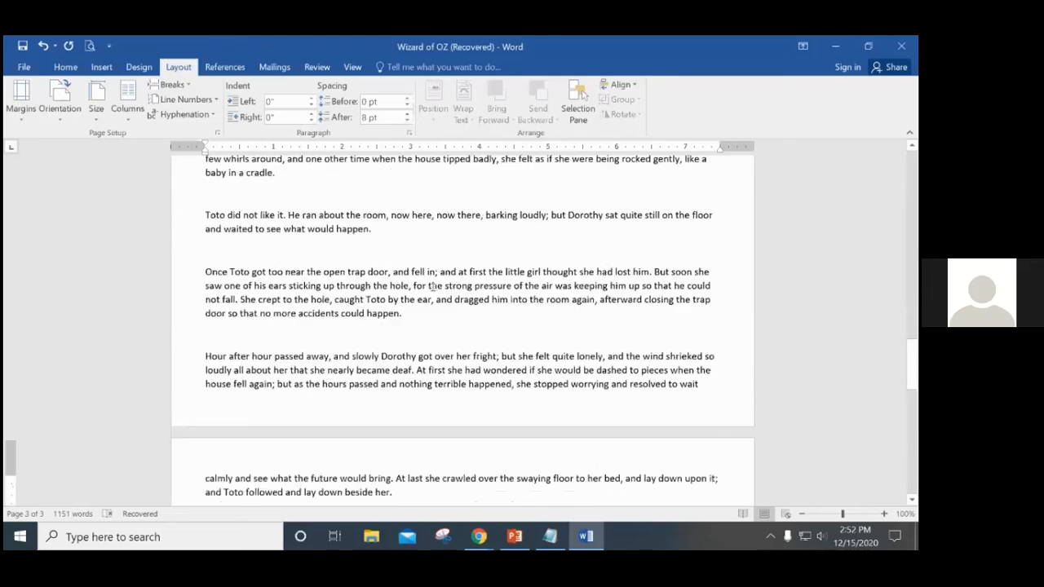
scroll(434, 287, up, 12)
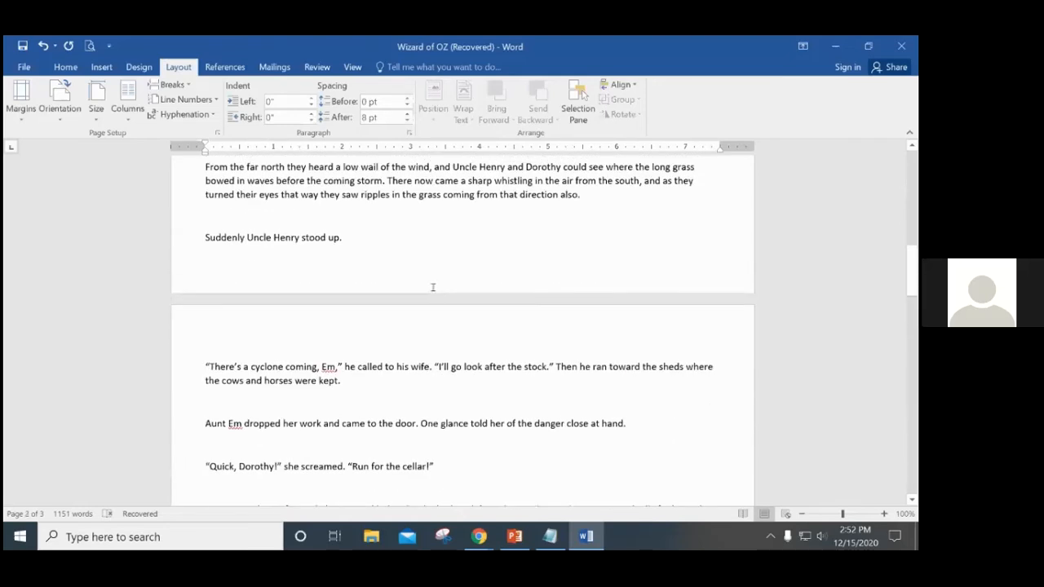
scroll(506, 305, up, 4)
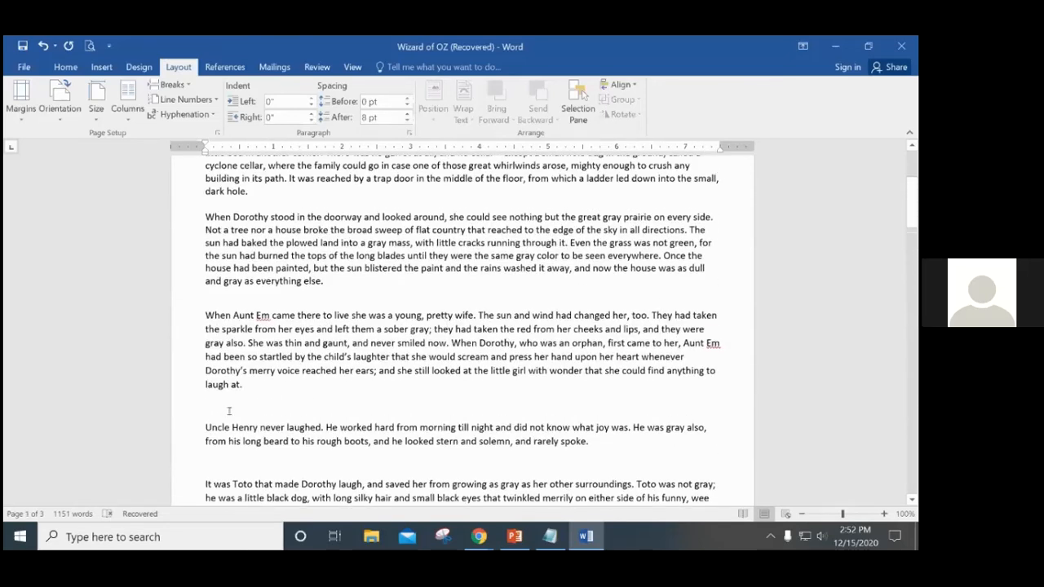
scroll(414, 376, up, 2)
scroll(414, 376, up, 1)
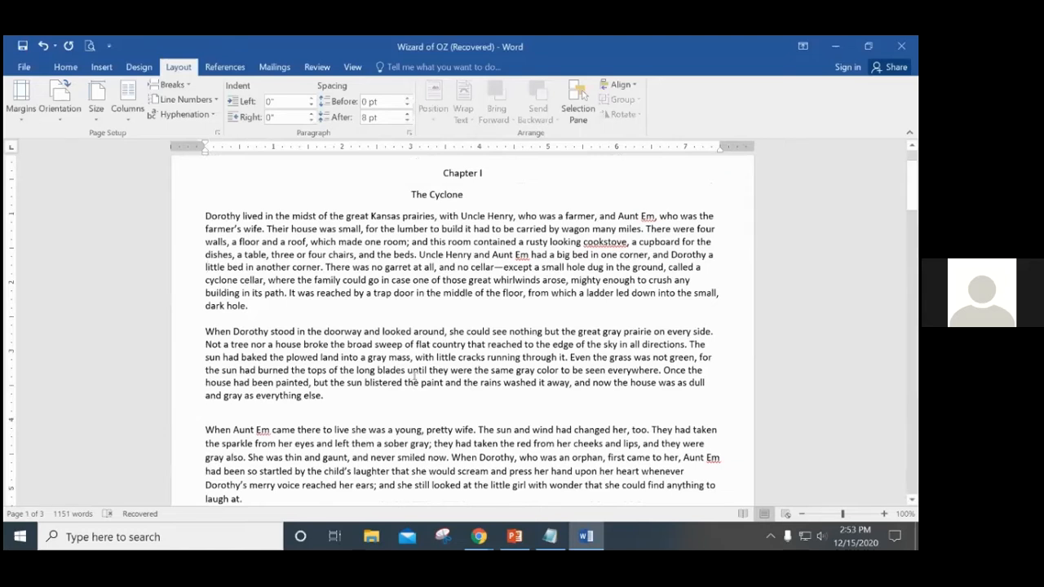
Set custom top, bottom, left and right page margins of 0.2" for the whole document
click(22, 100)
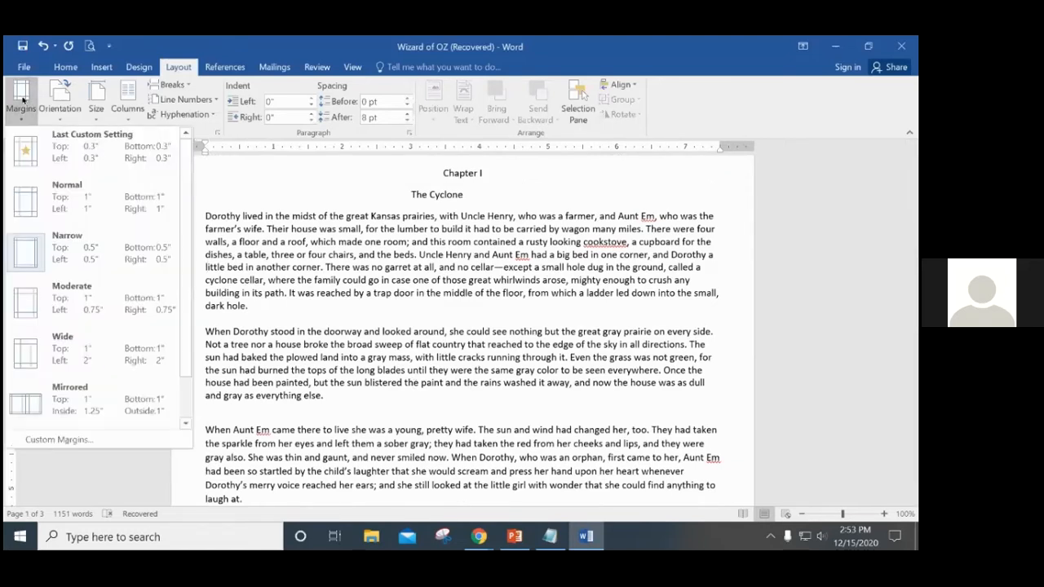
click(80, 439)
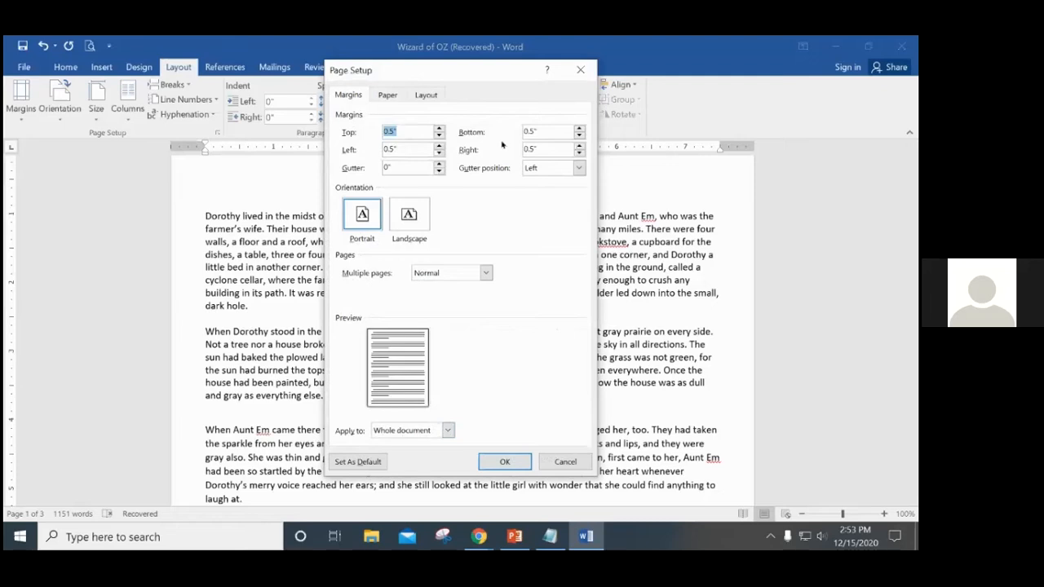
click(439, 152)
click(439, 154)
click(440, 154)
click(440, 134)
click(438, 137)
click(439, 137)
click(439, 137)
click(439, 137)
click(580, 136)
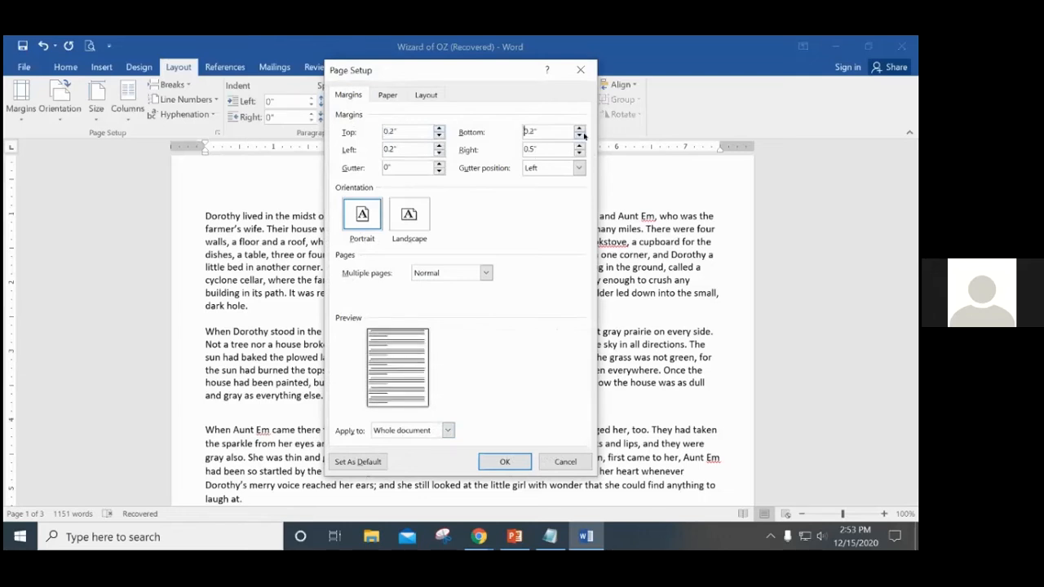
click(505, 462)
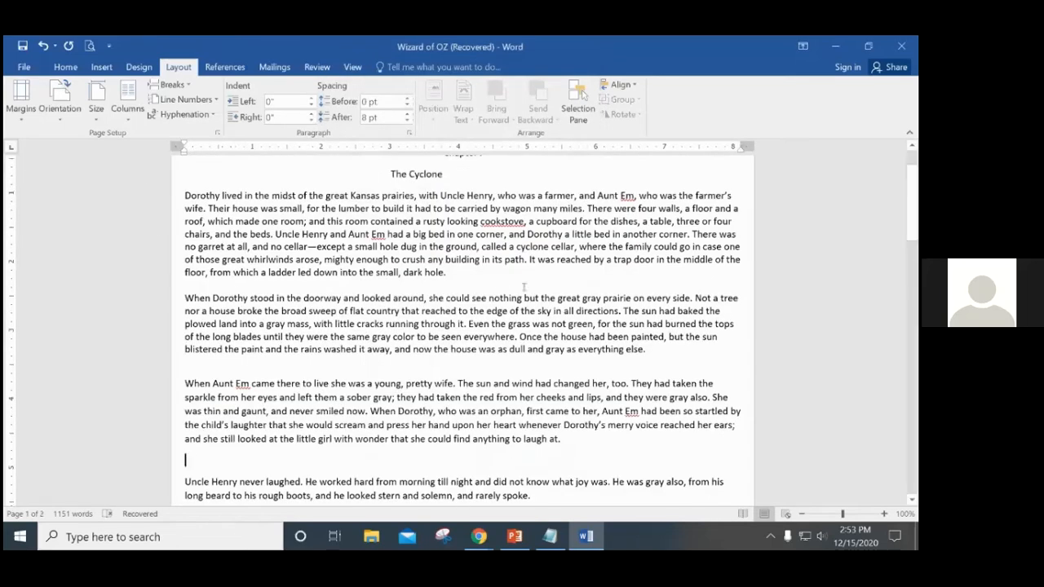
Check the page layout in the document and in the print preview, stepping between its pages, and return to editing
scroll(516, 287, down, 10)
scroll(525, 286, up, 9)
scroll(524, 286, up, 3)
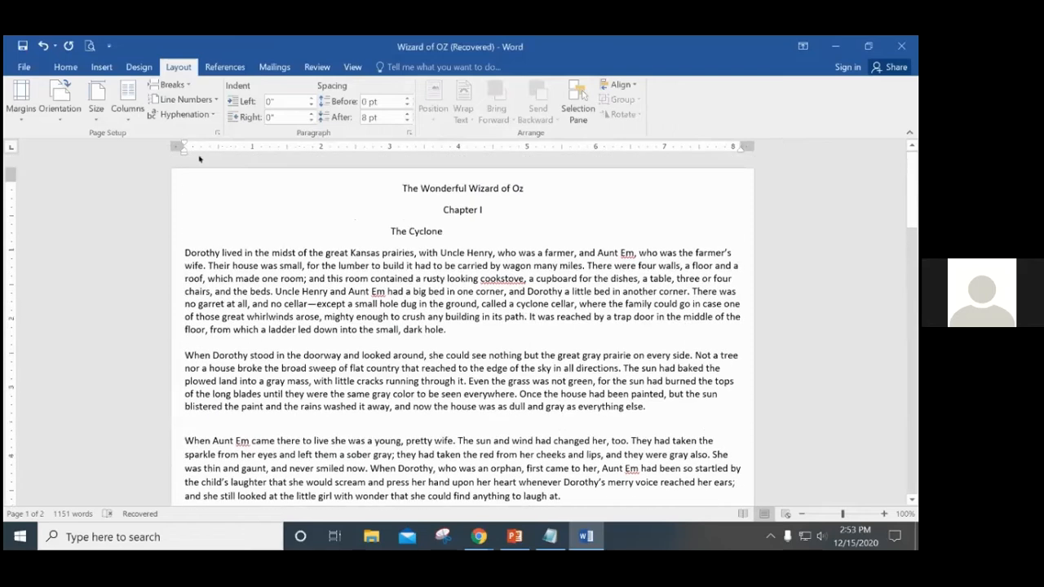
click(22, 68)
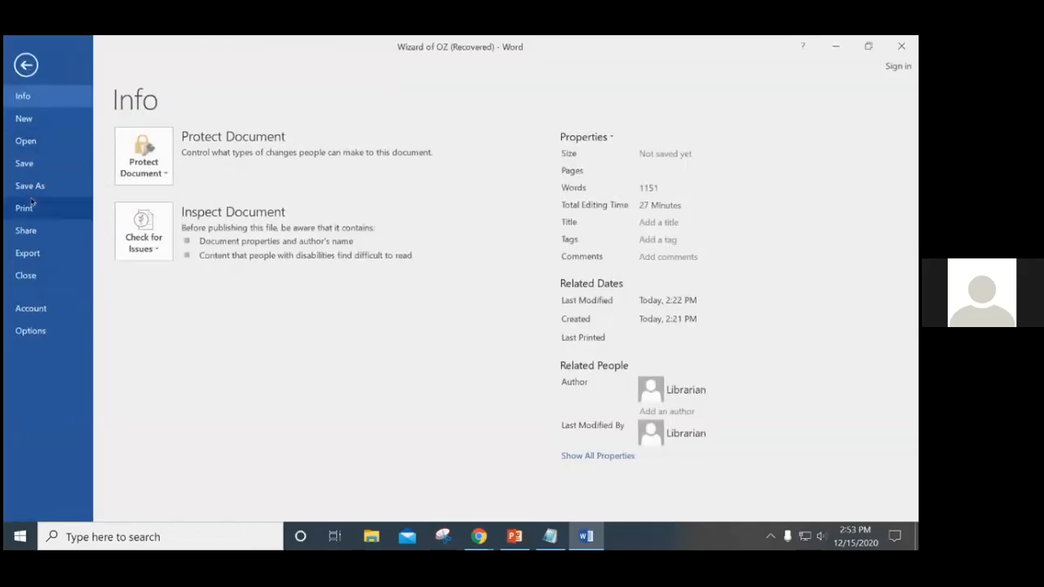
click(24, 208)
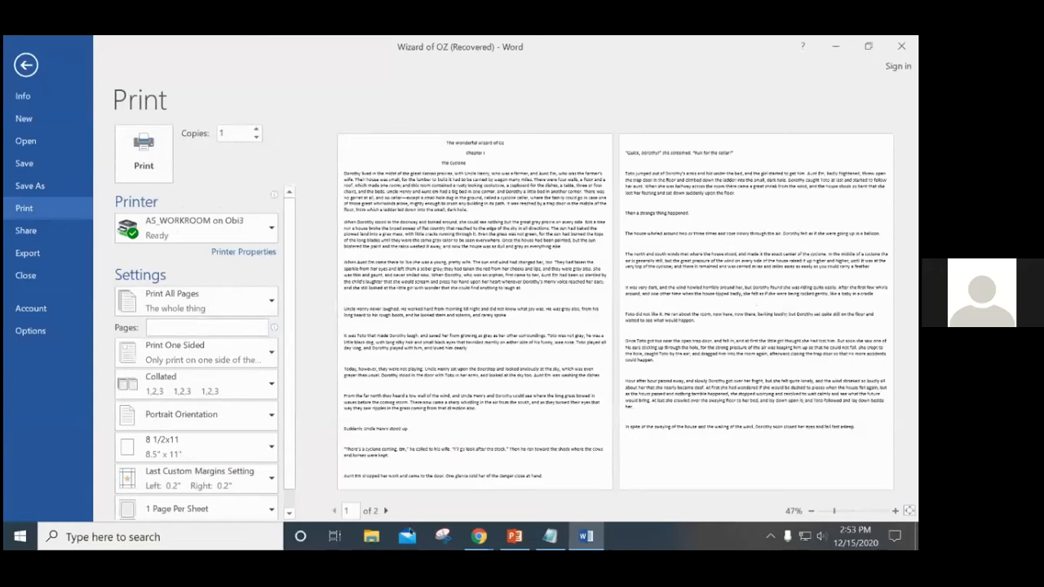
click(386, 511)
click(333, 511)
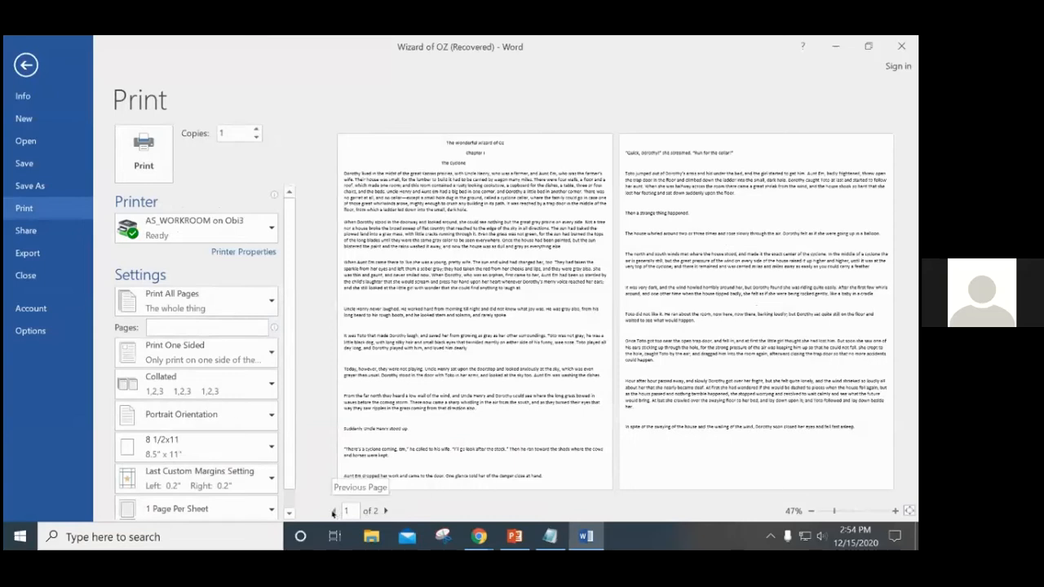
click(385, 511)
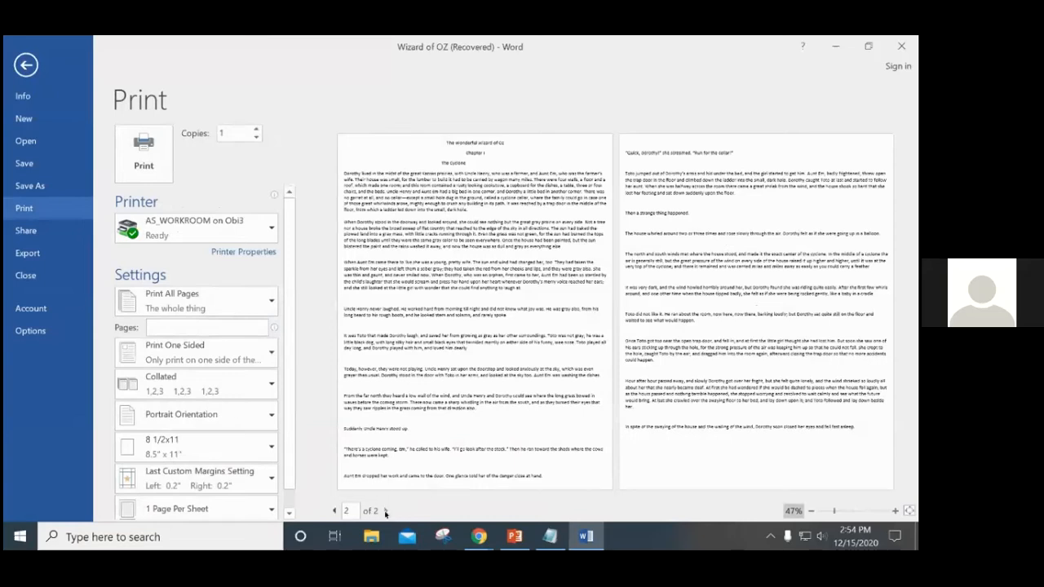
click(334, 512)
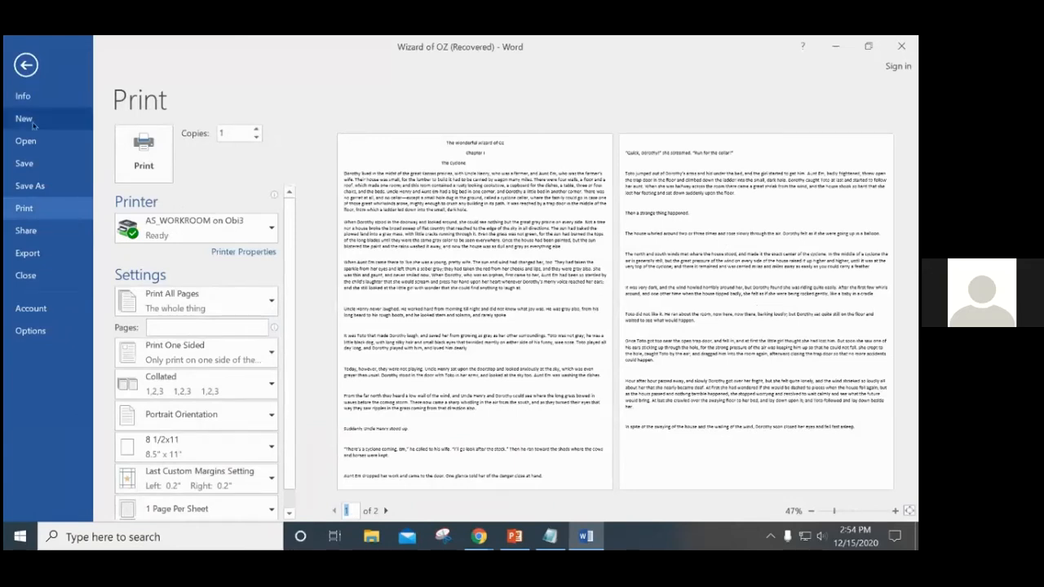
click(25, 65)
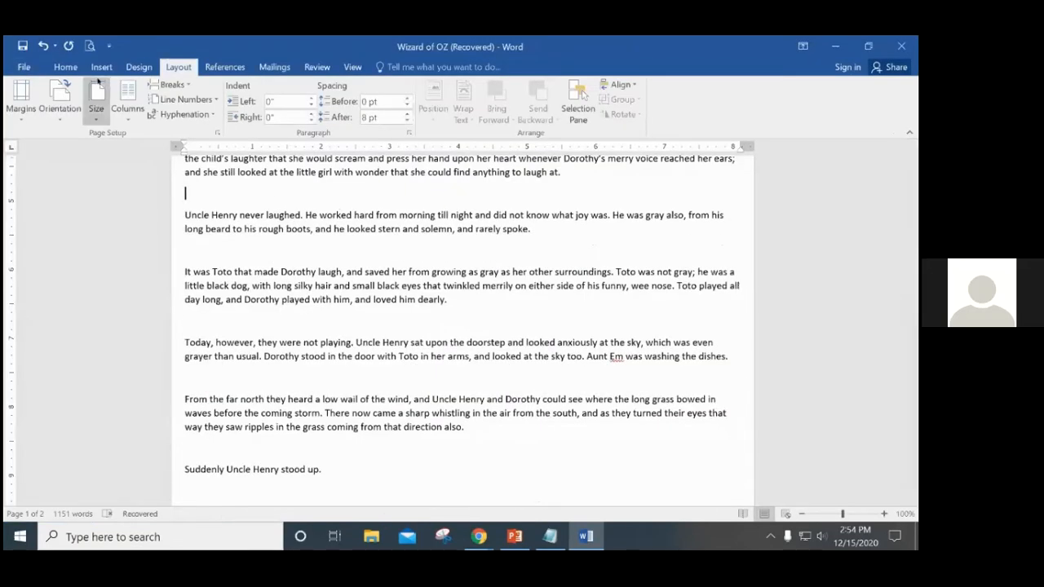
Try to set all four custom page margins to 0.1" for the whole document
click(21, 96)
click(59, 439)
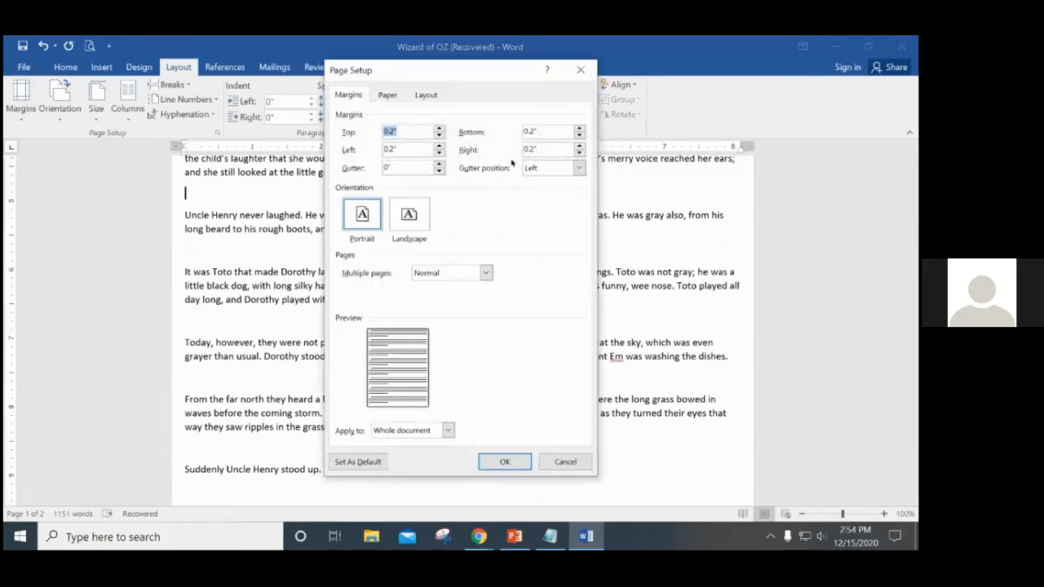
click(439, 136)
click(440, 154)
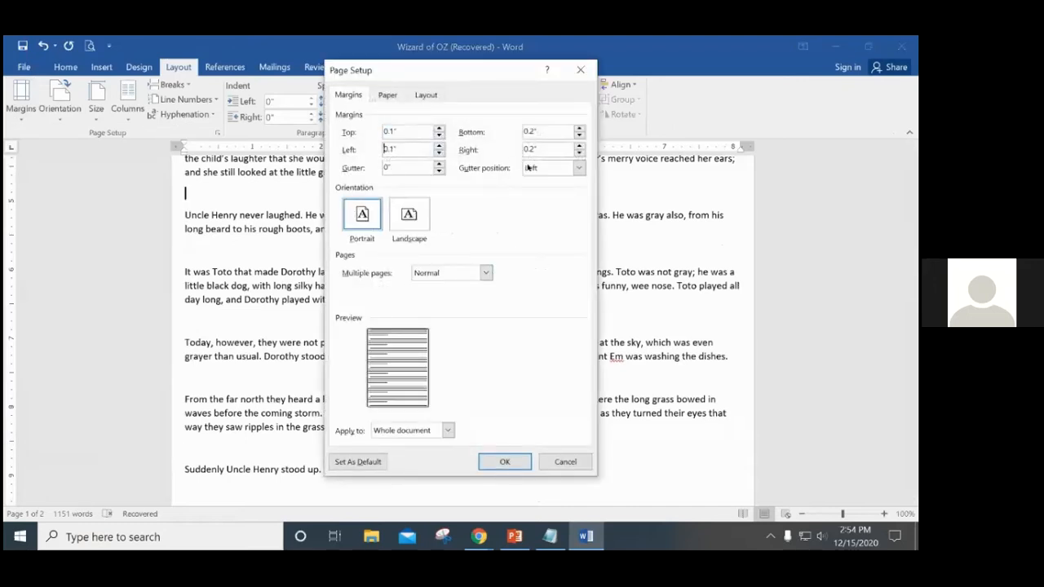
click(578, 136)
click(579, 148)
click(499, 462)
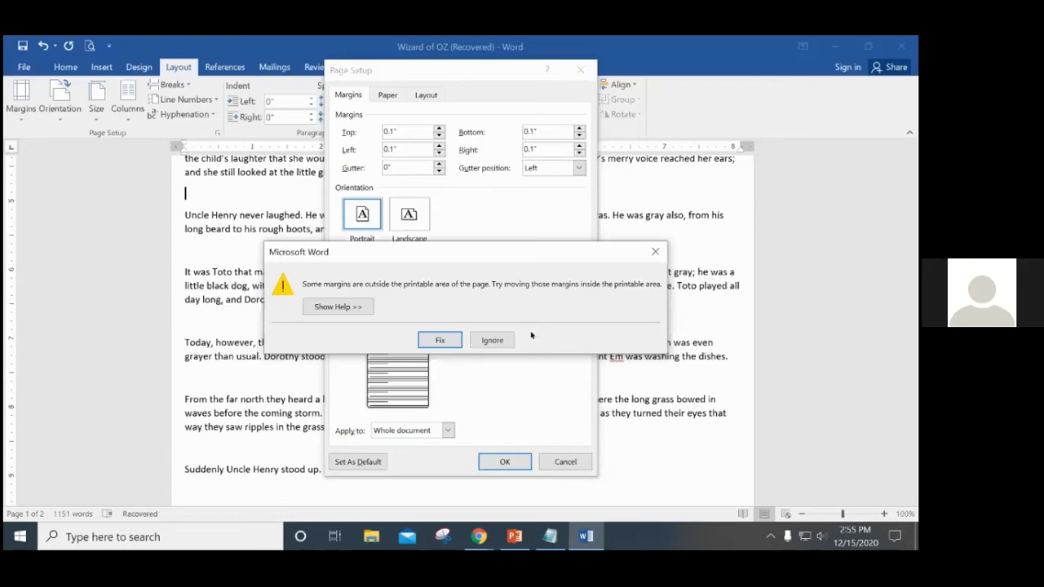
Have the margins fixed to fit the printable area, at 0.17" on every side, and apply the page setup
click(441, 339)
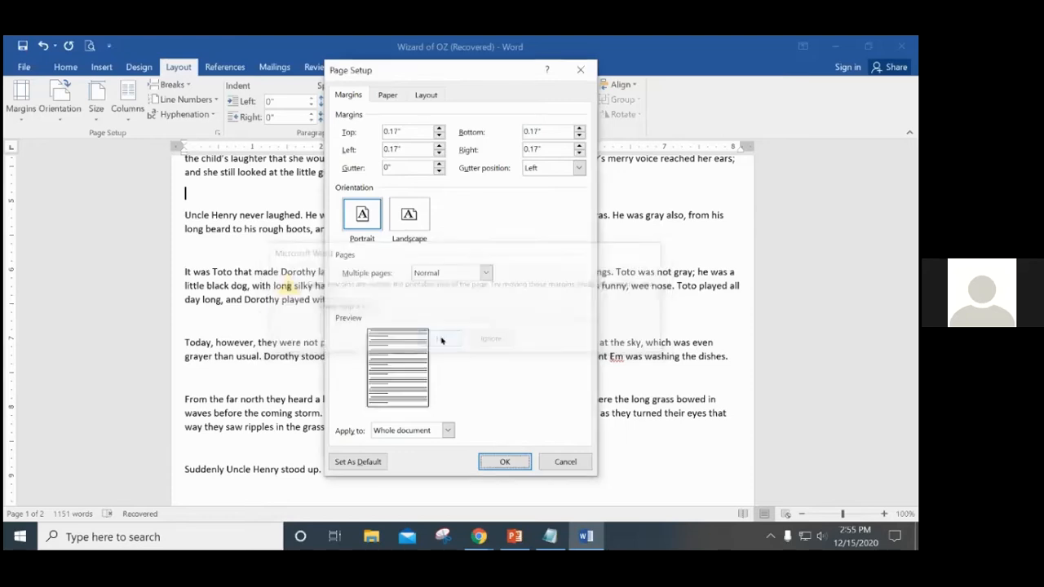
click(388, 130)
drag(388, 130, 400, 131)
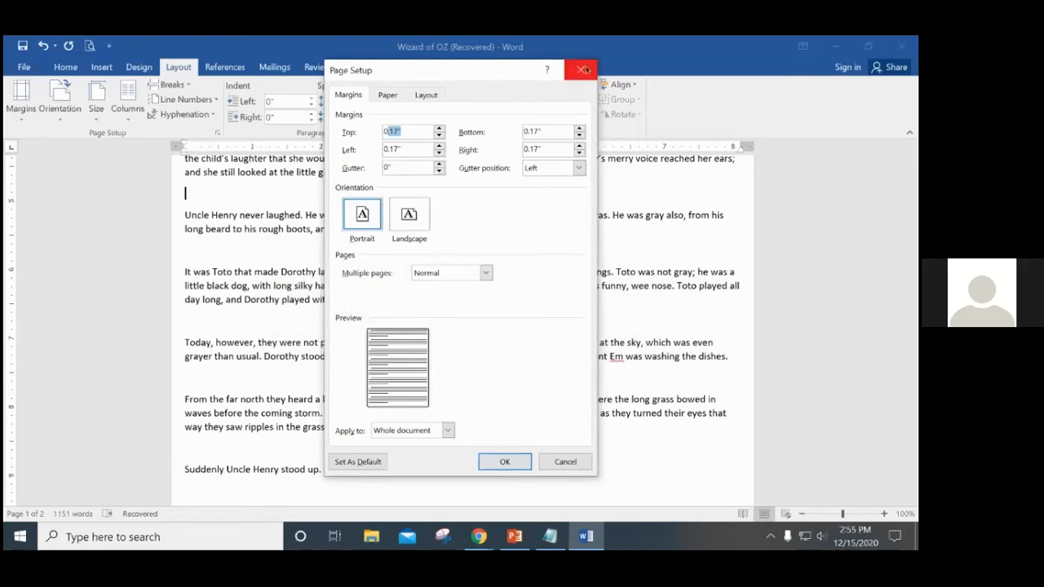
click(494, 460)
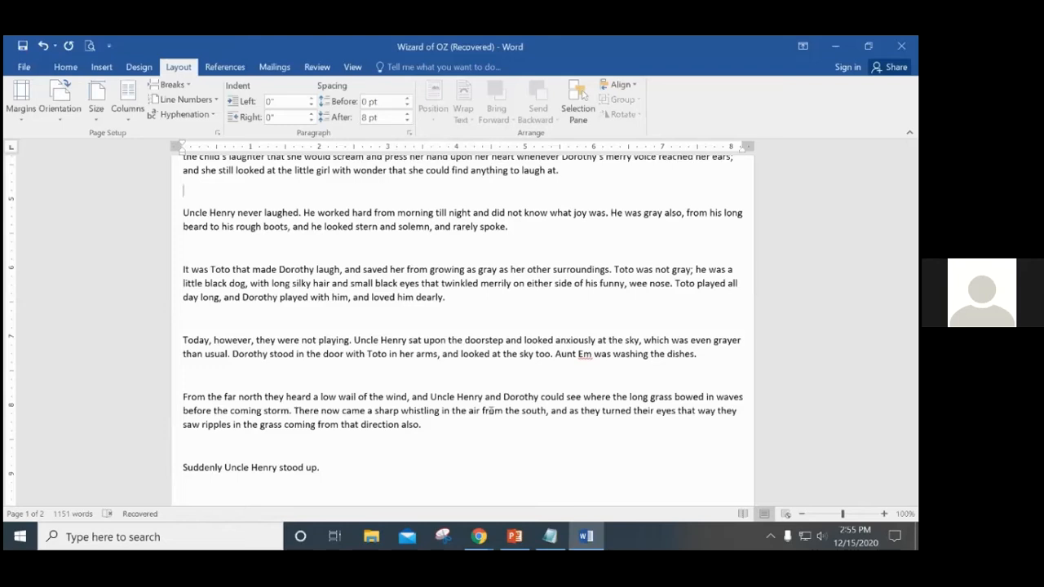
Turn on "Don't add space between paragraphs of the same style" for the body text from "Dorothy lived" to "Suddenly Uncle Henry stood up"
drag(347, 493, 181, 251)
right_click(273, 278)
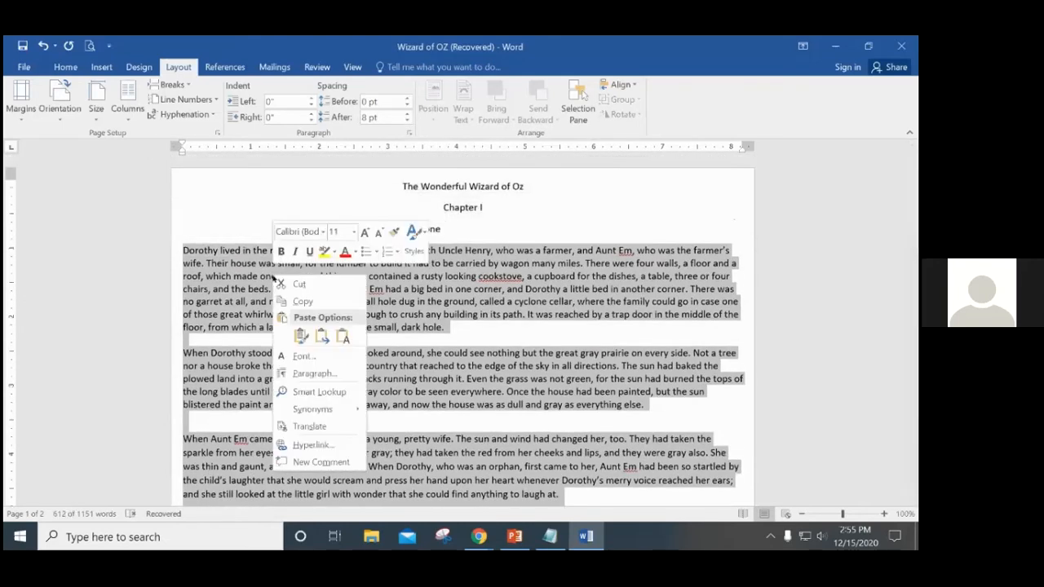
click(72, 69)
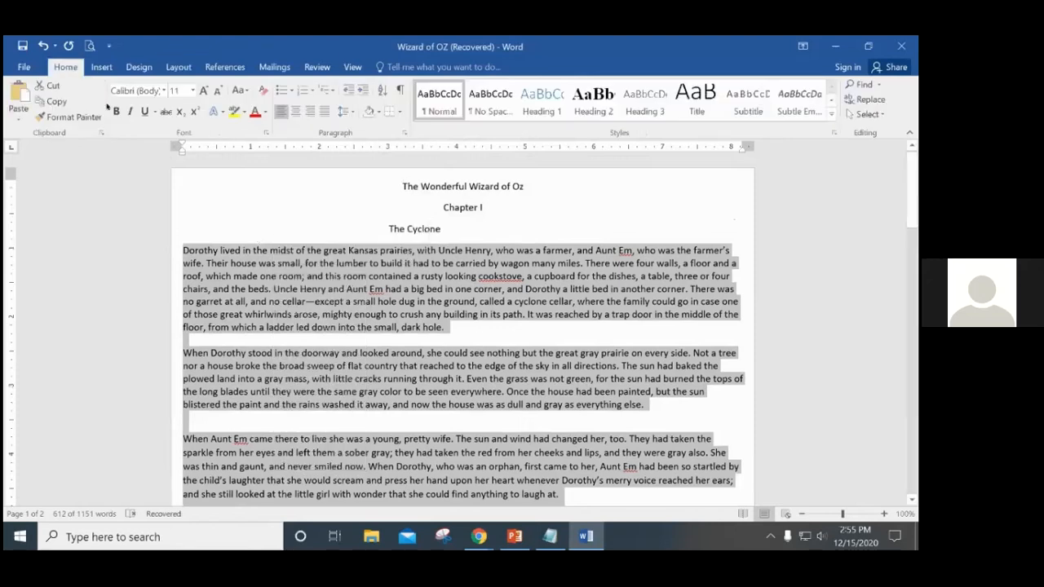
click(402, 132)
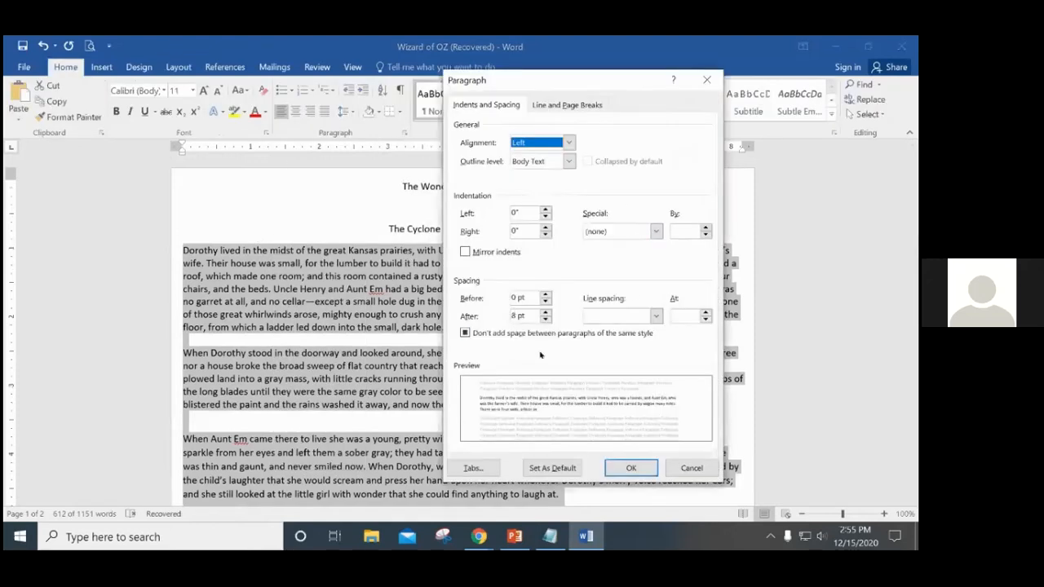
click(472, 335)
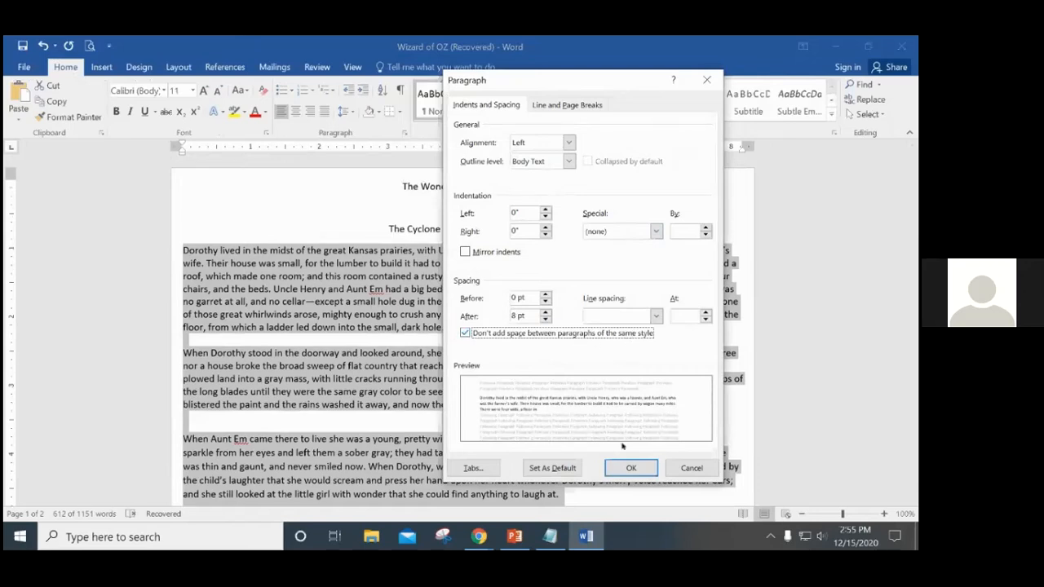
click(633, 469)
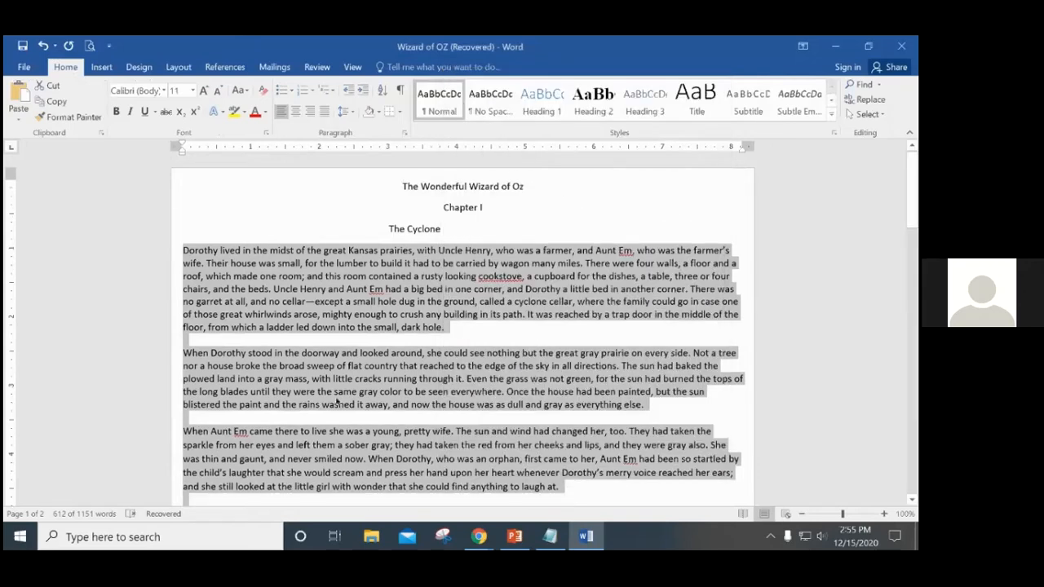
Examine the blank lines between paragraphs on page one, comparing the spacing before and after "Suddenly Uncle Henry stood up"
click(203, 412)
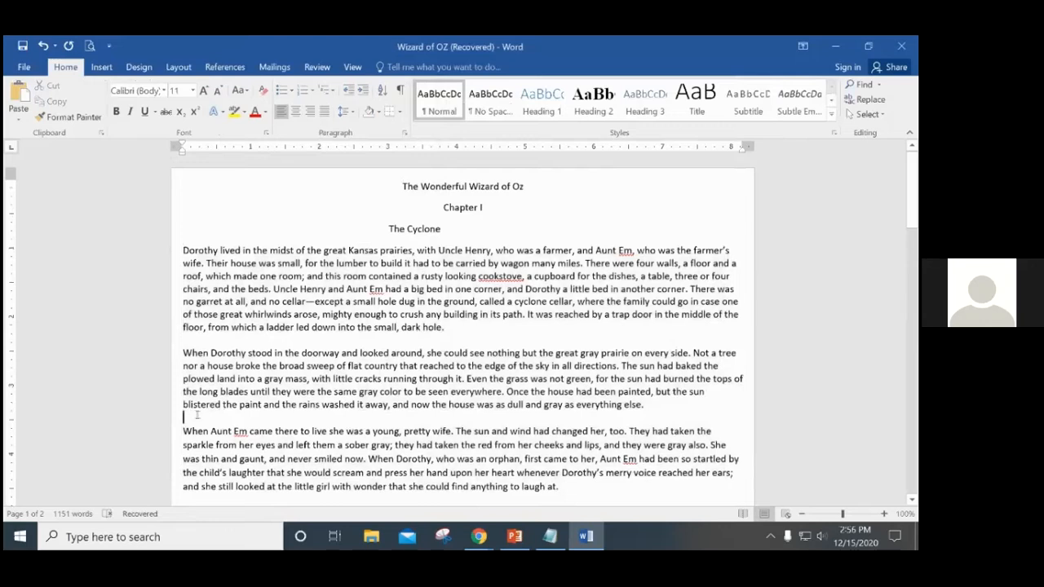
scroll(190, 408, down, 4)
scroll(186, 397, down, 3)
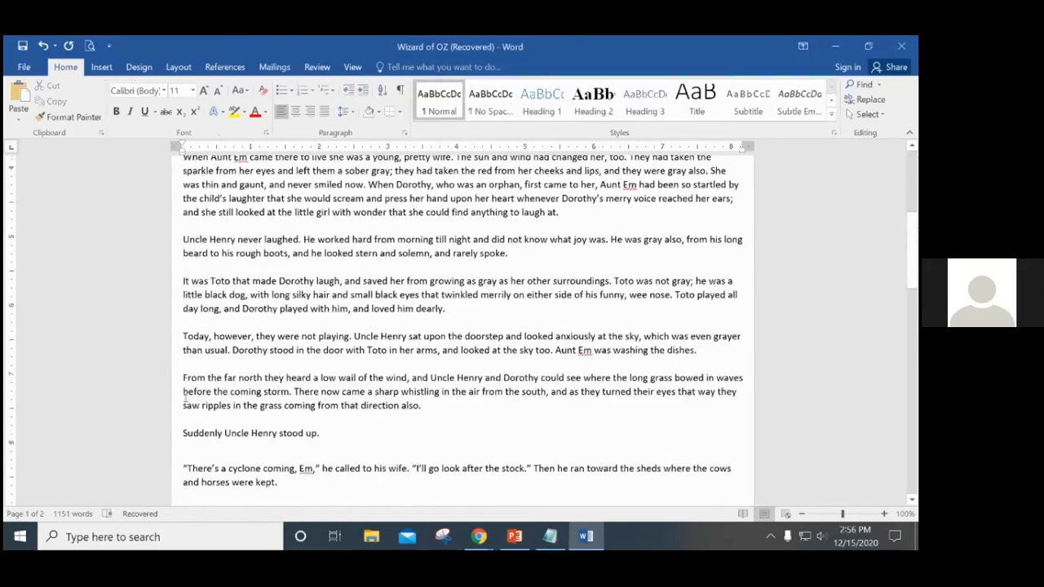
click(182, 313)
click(185, 354)
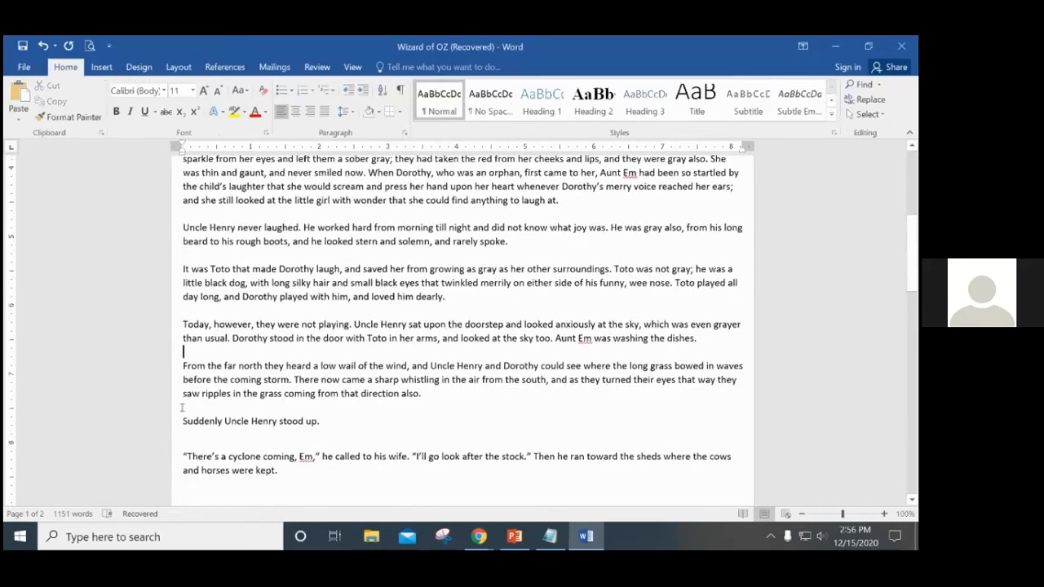
click(184, 435)
scroll(212, 444, down, 4)
click(184, 316)
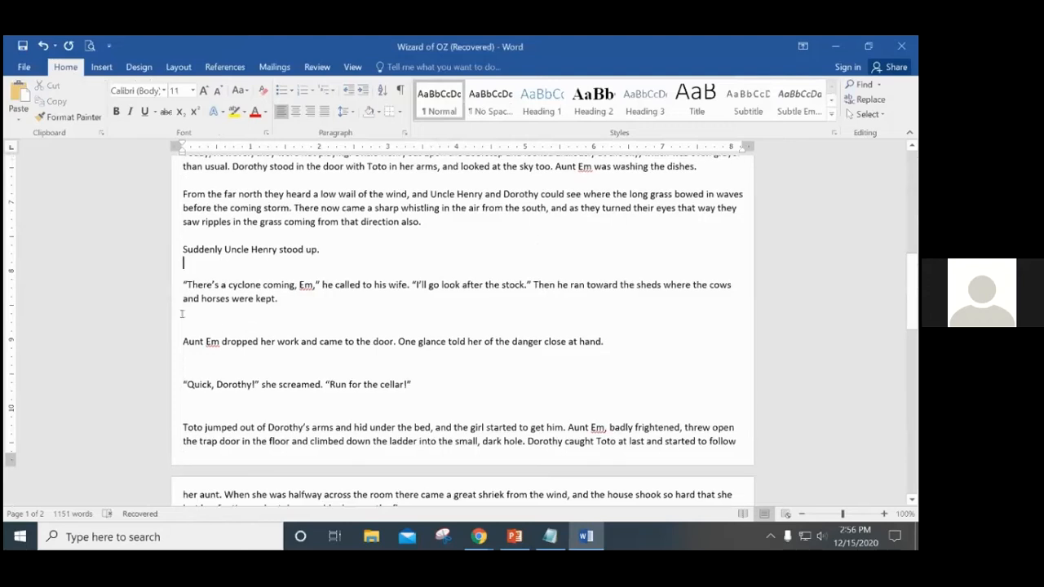
click(184, 362)
scroll(251, 373, down, 4)
scroll(347, 314, up, 4)
click(185, 407)
click(189, 247)
click(182, 179)
click(182, 272)
key(Down)
key(Down)
key(Down)
Turn on "Don't add space between paragraphs of the same style" for the text from "Suddenly Uncle Henry stood up" to "Toto jumped out"
drag(178, 254, 734, 428)
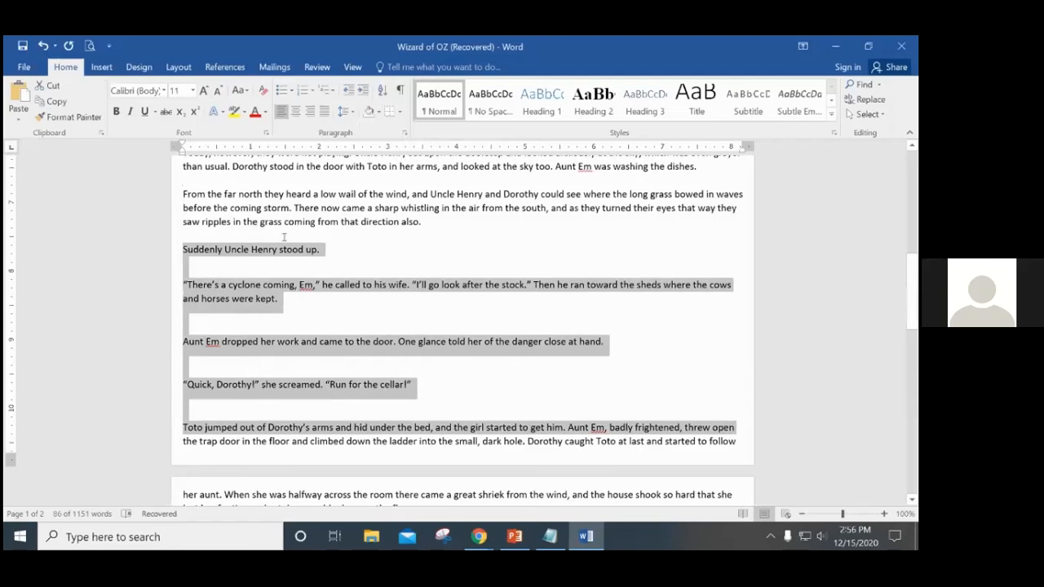
click(404, 133)
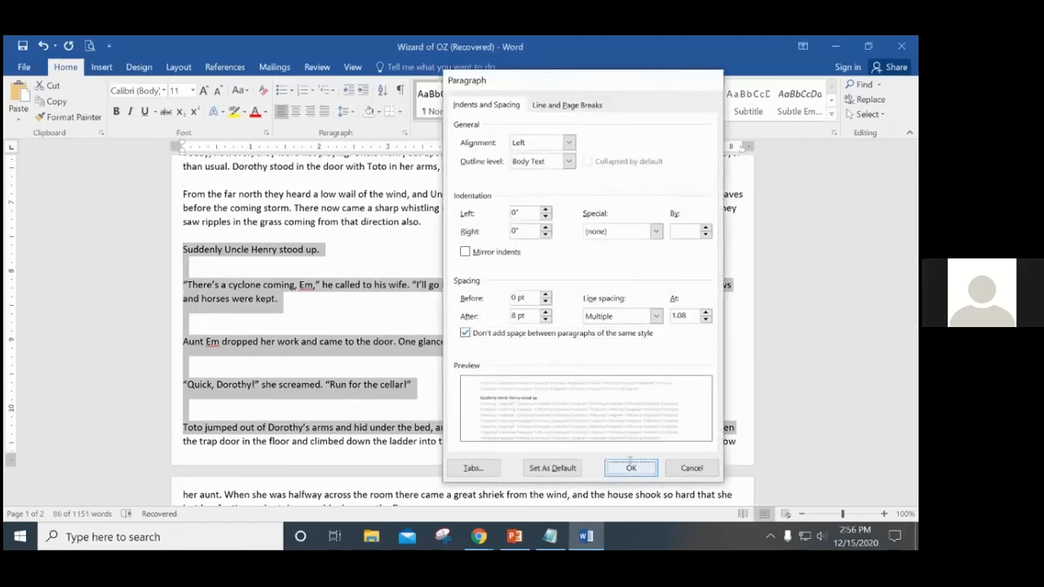
click(631, 467)
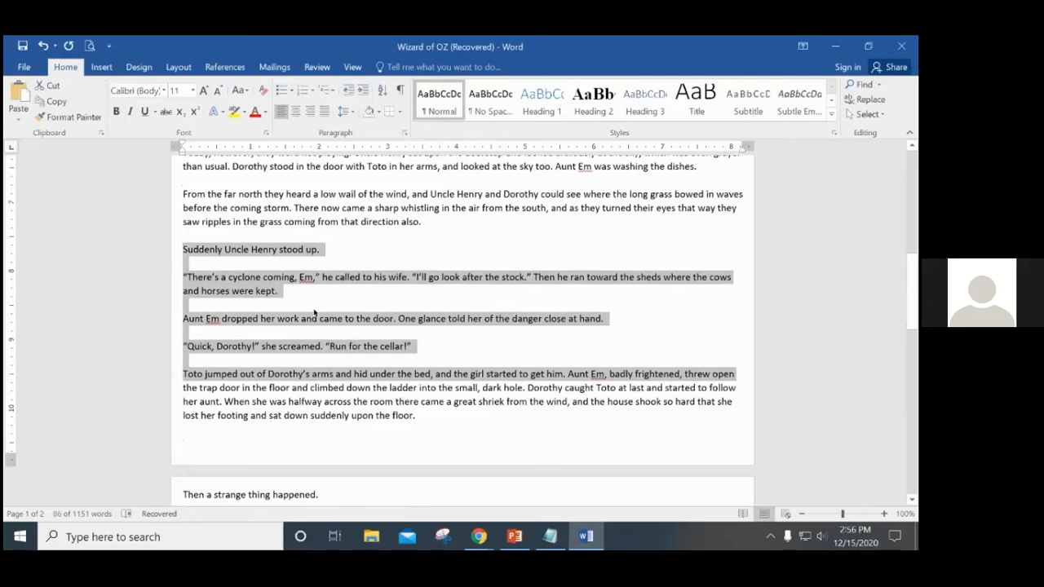
click(231, 235)
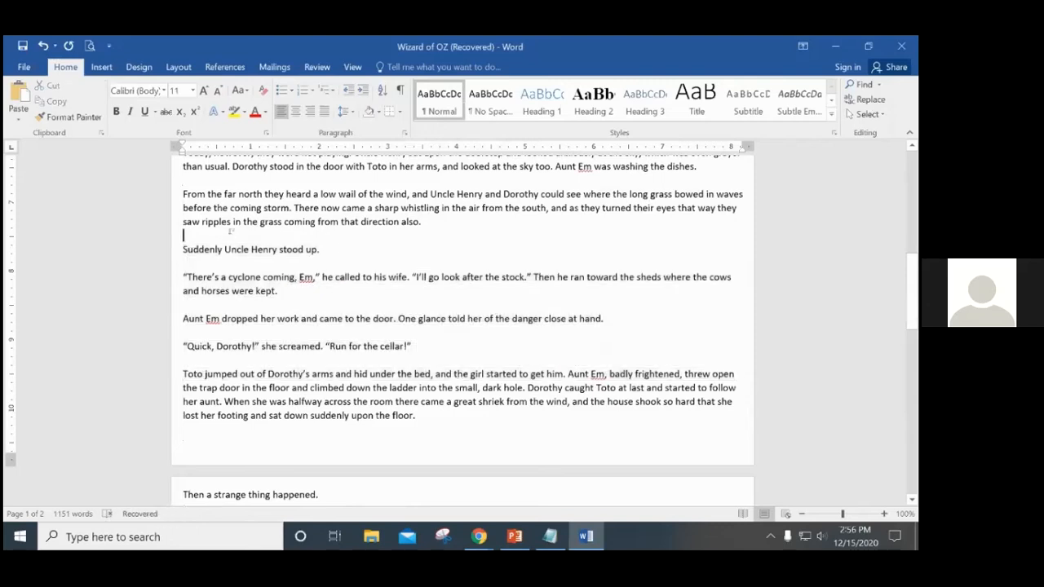
Turn on "Don't add space between paragraphs of the same style" for the text from "Then a strange thing happened" to the chapter's end
scroll(364, 336, down, 7)
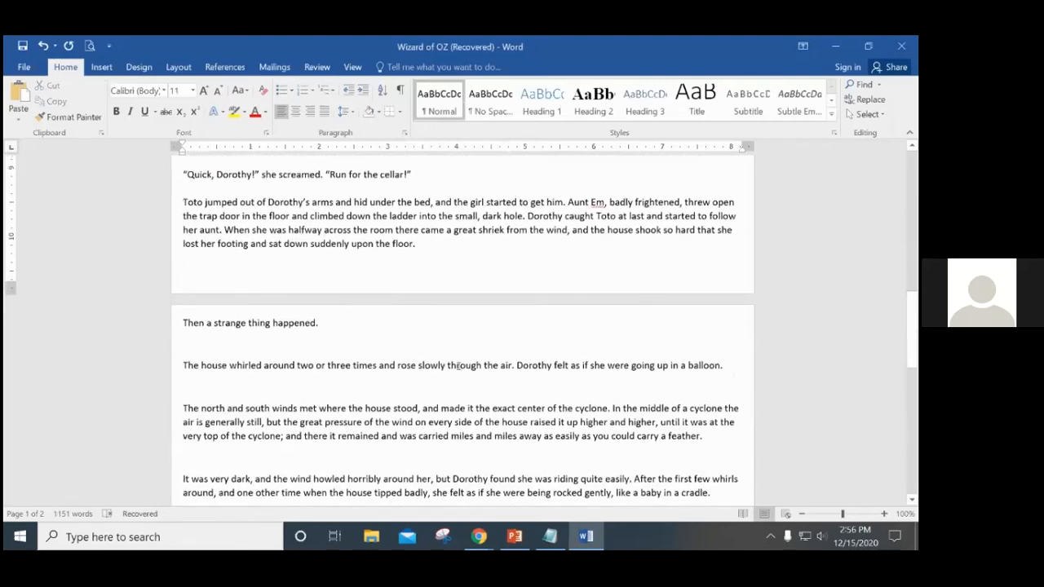
drag(184, 210, 692, 431)
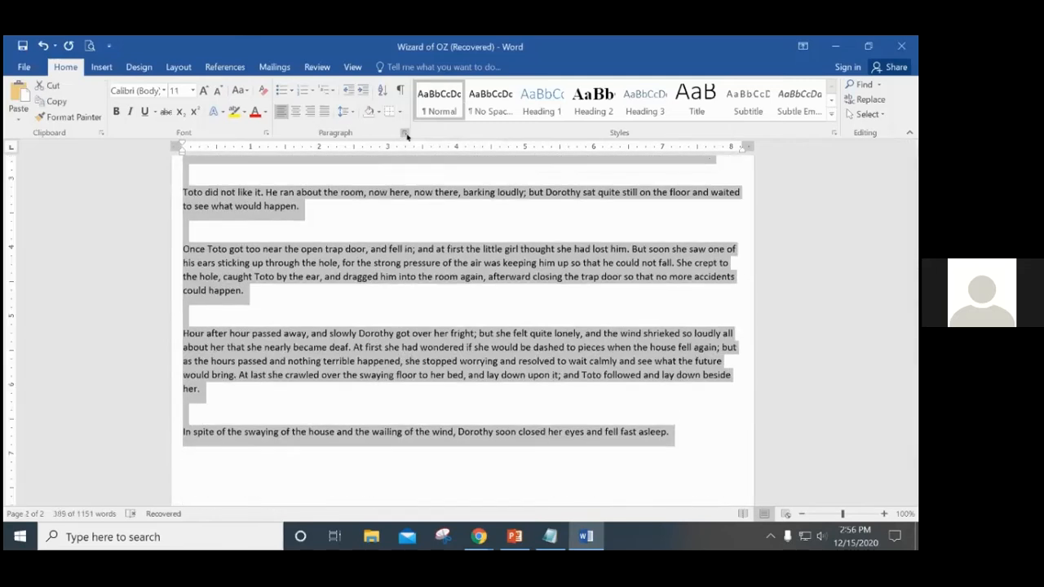
click(406, 134)
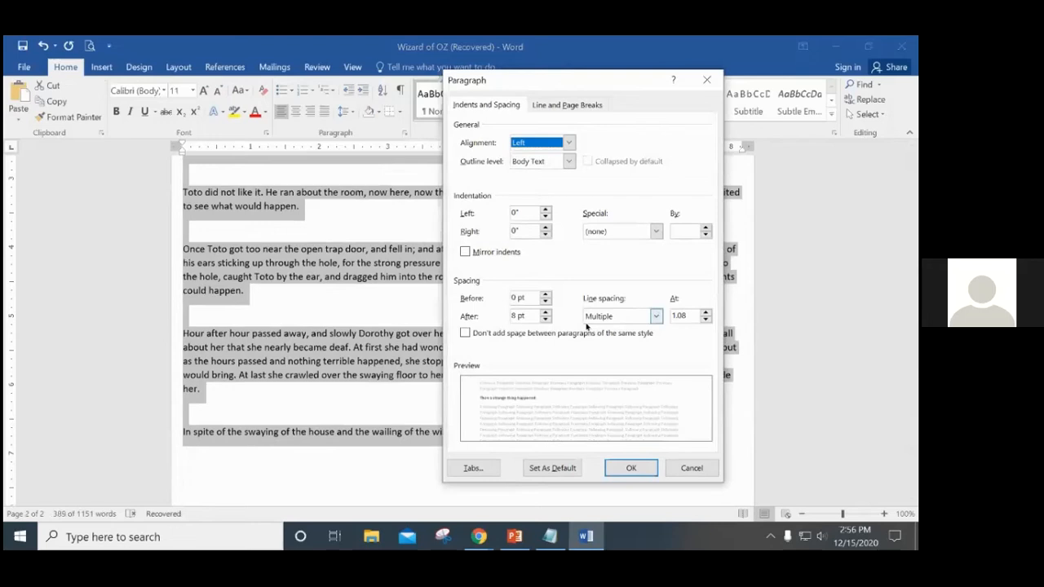
click(467, 333)
click(631, 467)
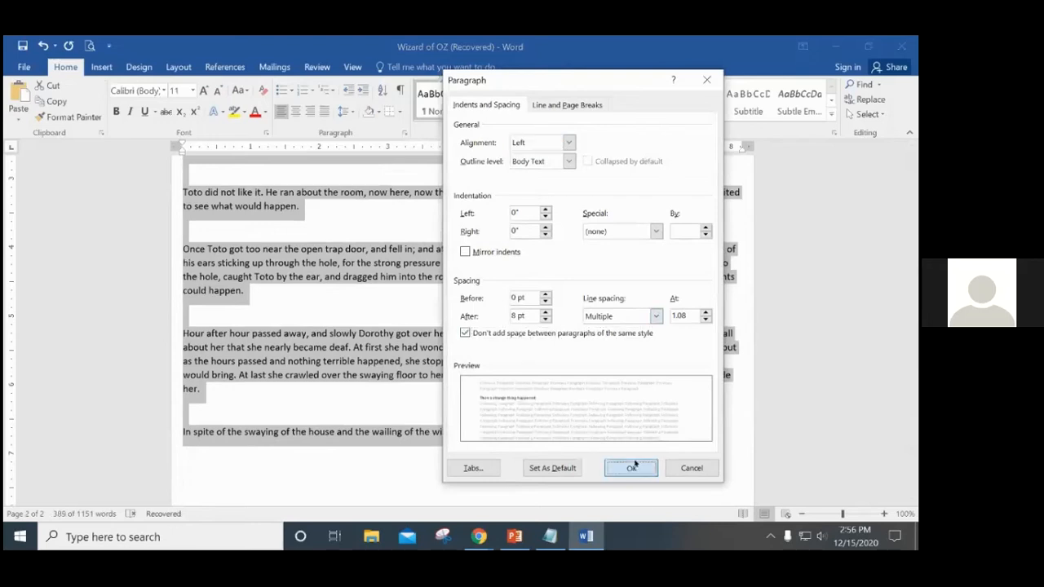
click(490, 328)
click(226, 300)
click(207, 228)
scroll(367, 352, up, 10)
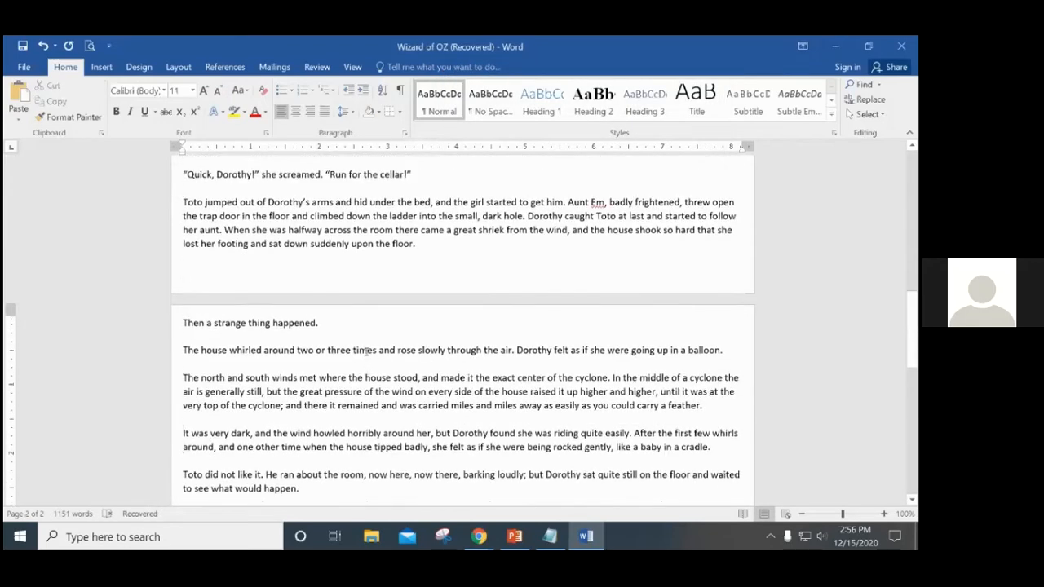
Try to set the top, bottom, left and right custom margins to 0.1" for the whole document
scroll(244, 335, up, 15)
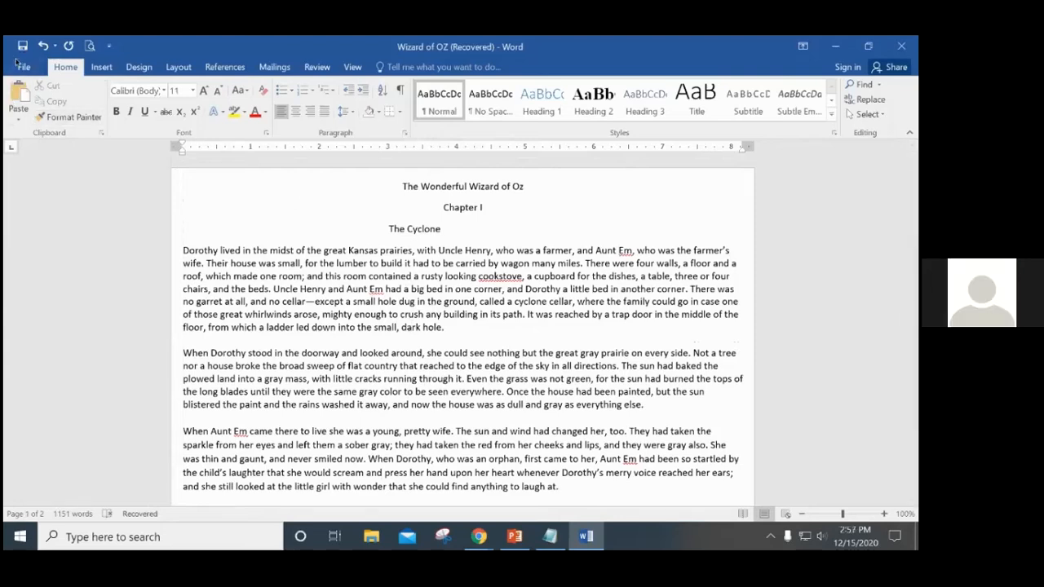
click(178, 67)
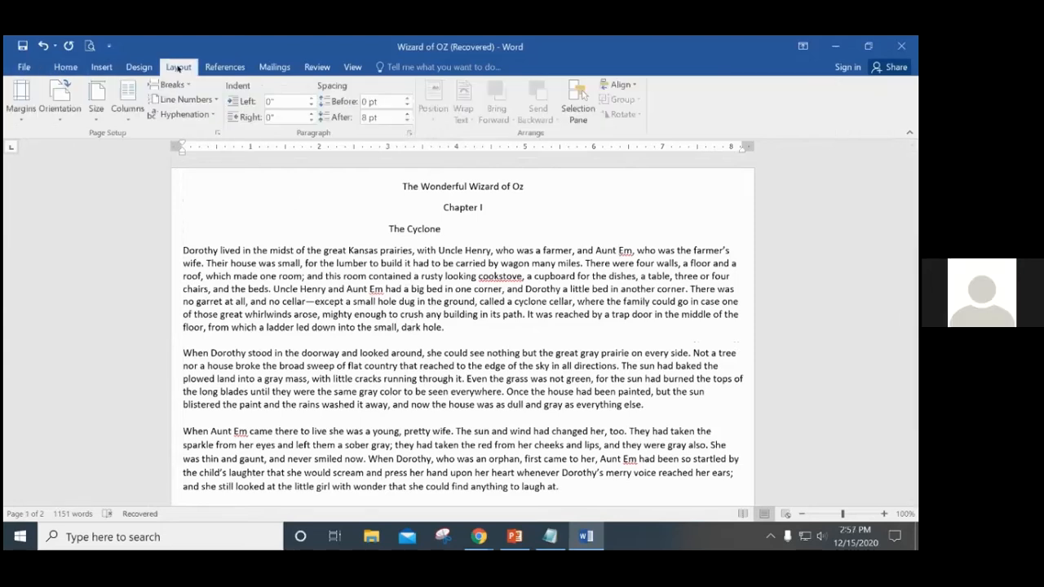
click(15, 102)
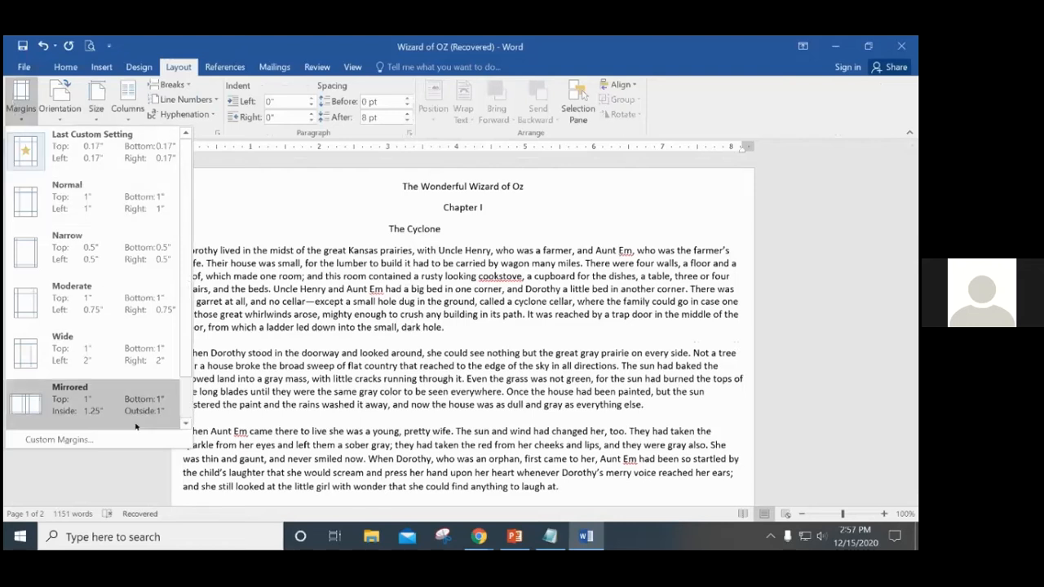
click(89, 436)
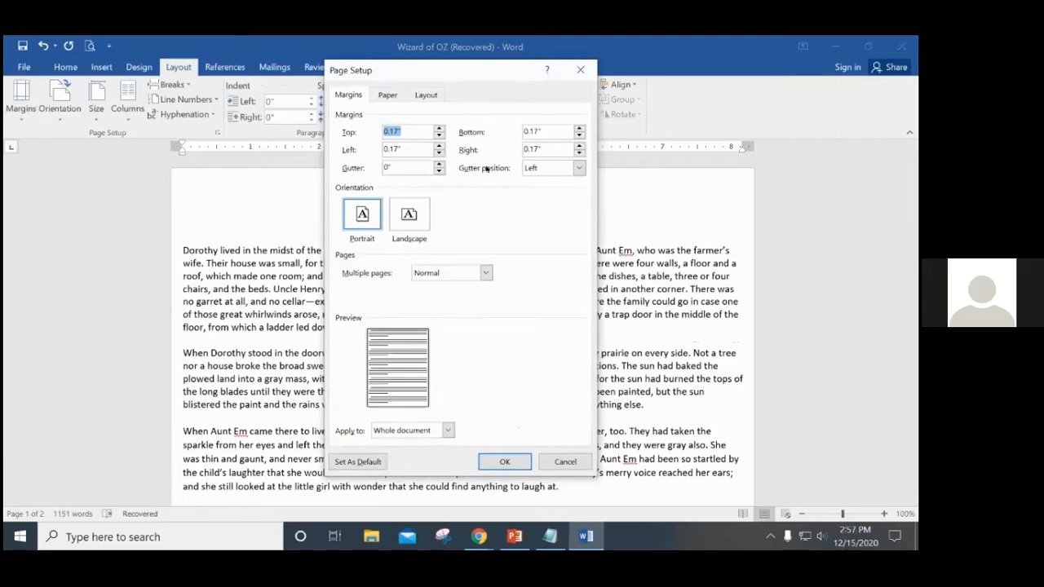
click(439, 135)
click(440, 154)
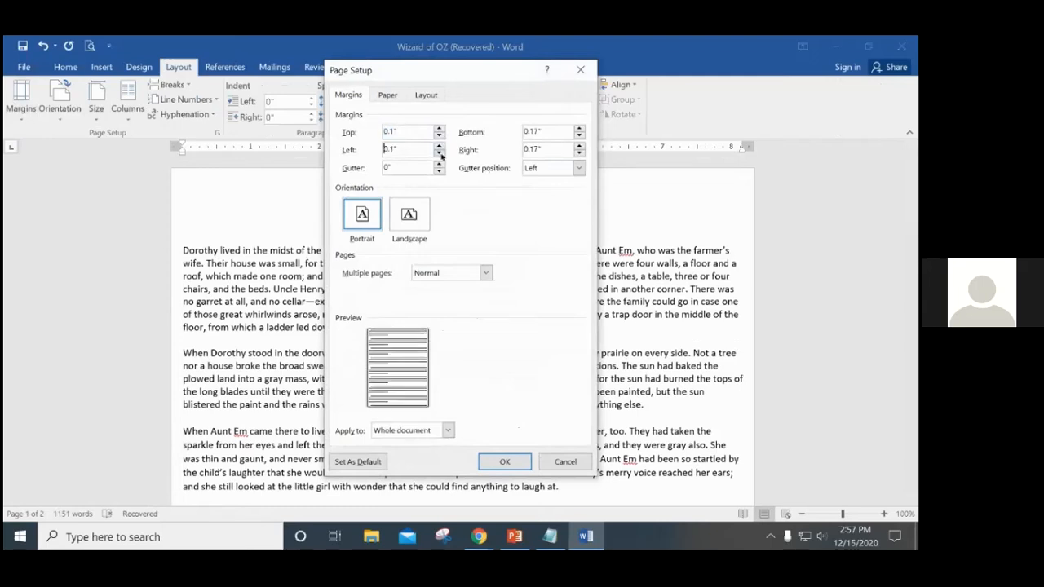
click(579, 129)
click(579, 129)
click(579, 135)
click(579, 135)
click(580, 153)
click(497, 463)
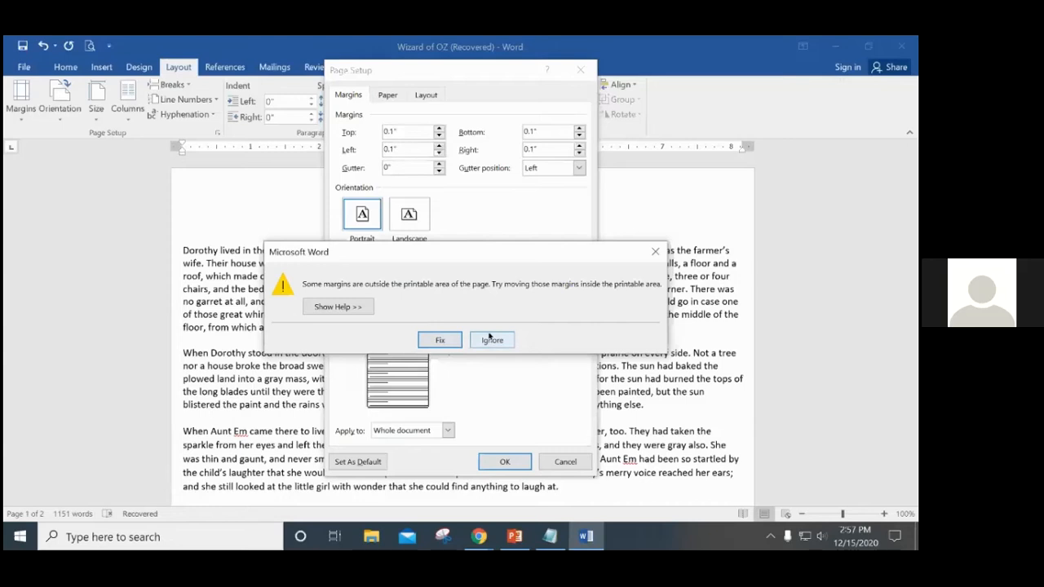
Have the out-of-range margins fixed to 0.17" on all four sides and apply the page setup
click(434, 336)
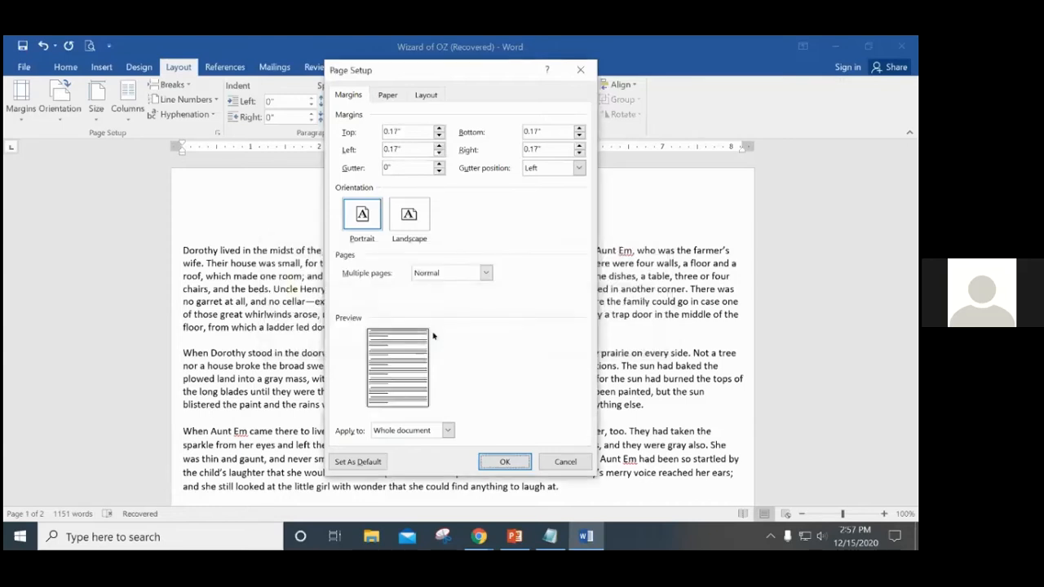
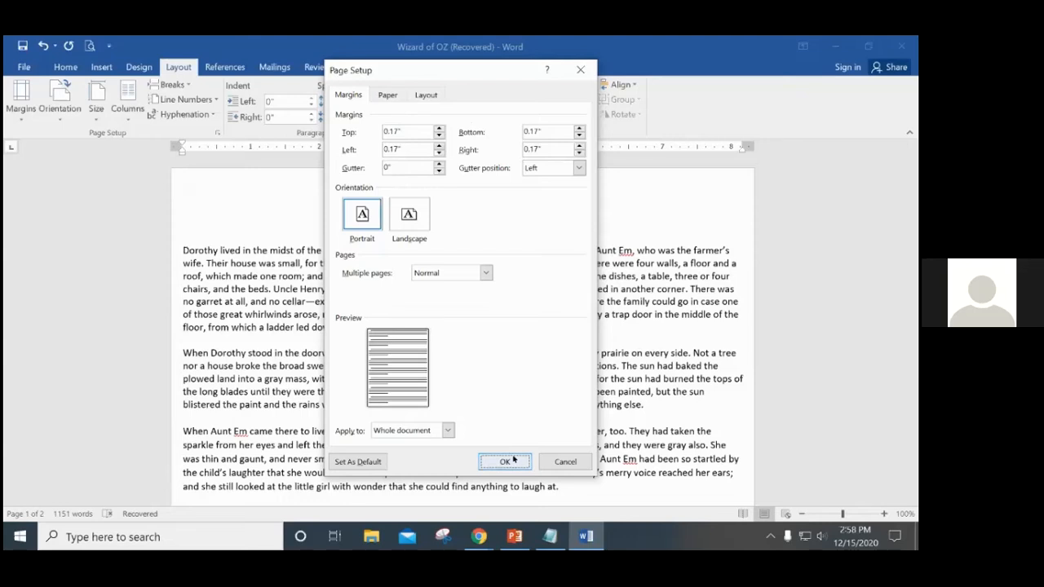
click(504, 461)
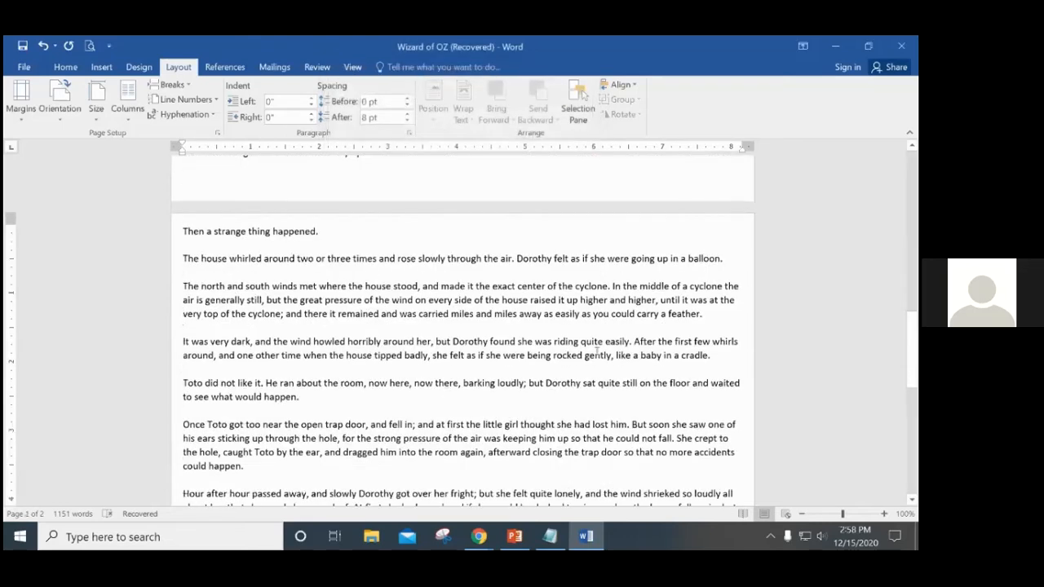
scroll(595, 348, up, 5)
scroll(595, 348, up, 10)
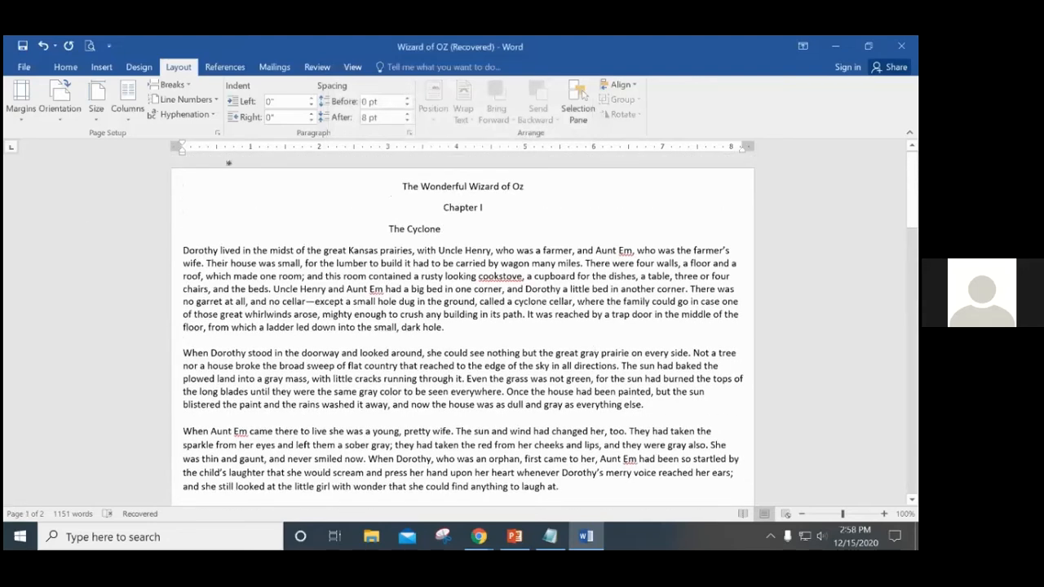
Hide the ruler and show it again
click(352, 66)
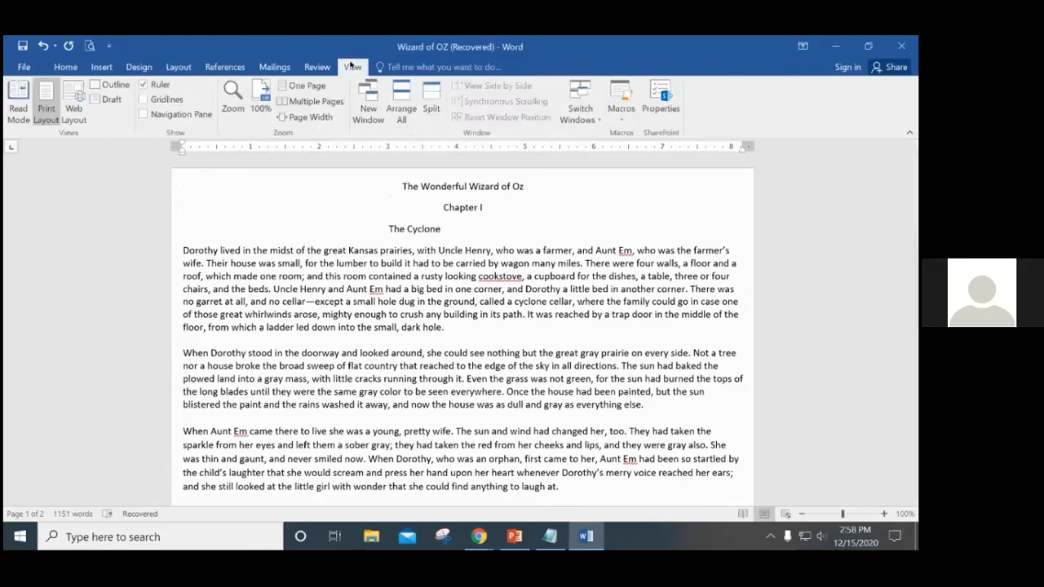
click(142, 85)
click(142, 85)
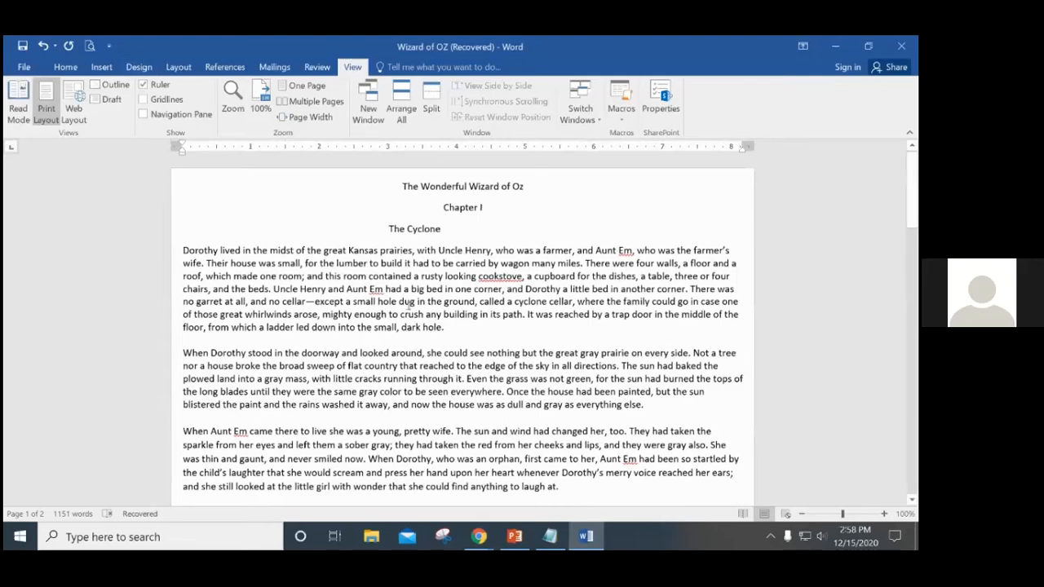
Apply the Normal margin preset, 1" on every side, to the document
scroll(282, 269, down, 7)
scroll(285, 269, down, 8)
scroll(244, 261, up, 10)
scroll(129, 226, down, 11)
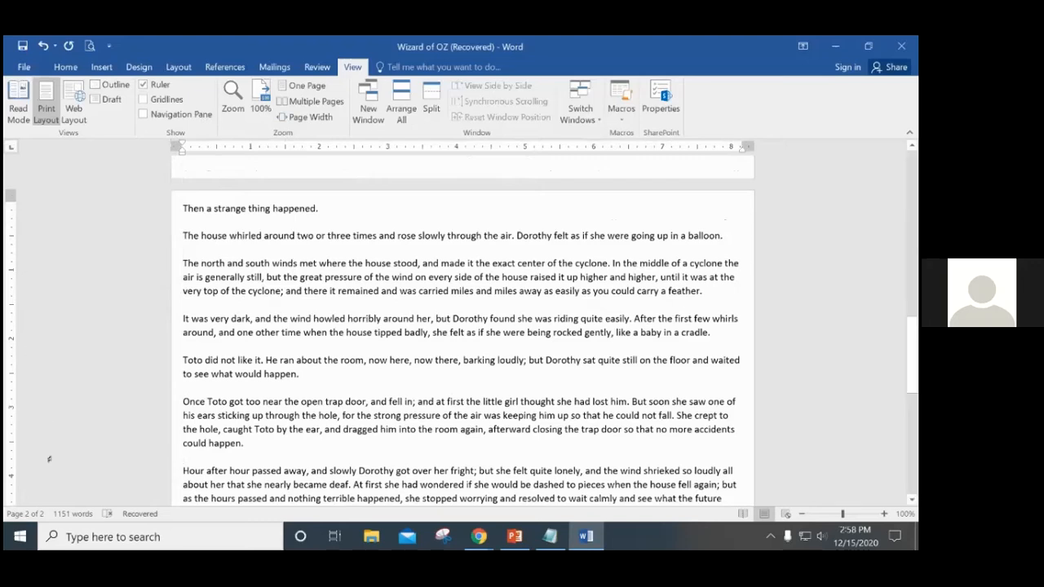
scroll(328, 277, up, 8)
scroll(328, 277, up, 8)
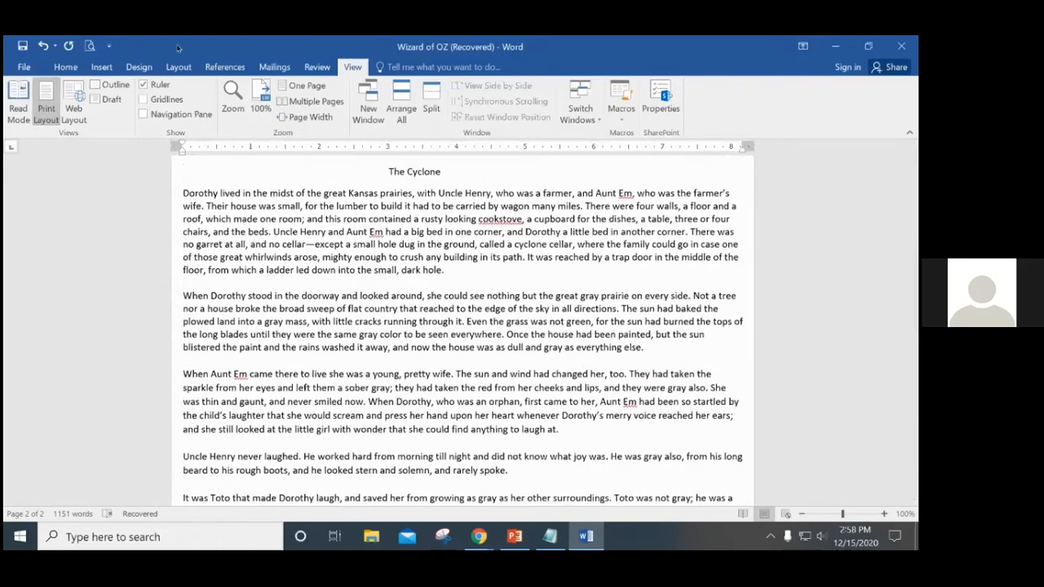
click(173, 68)
click(21, 97)
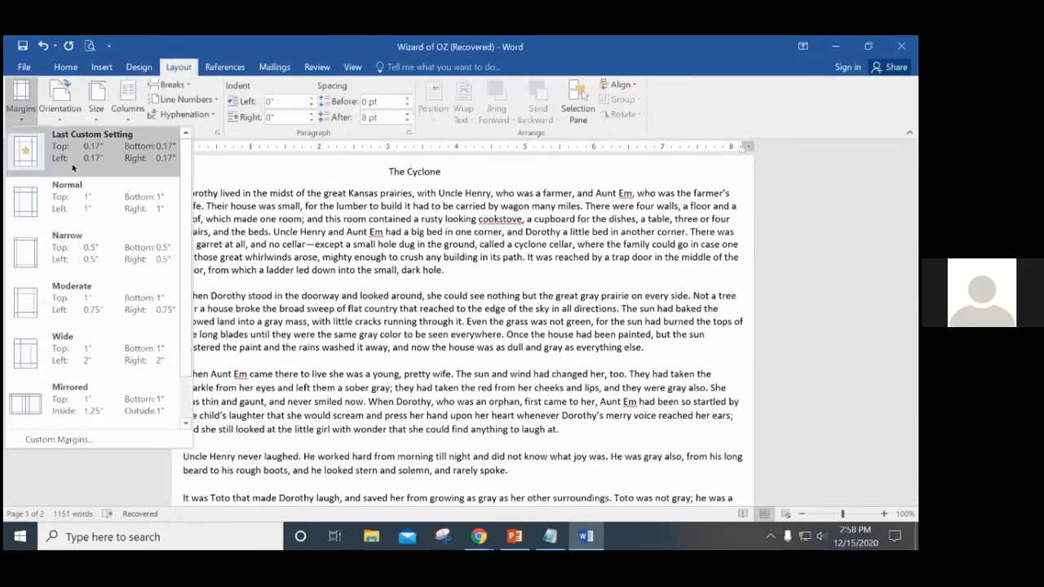
click(107, 204)
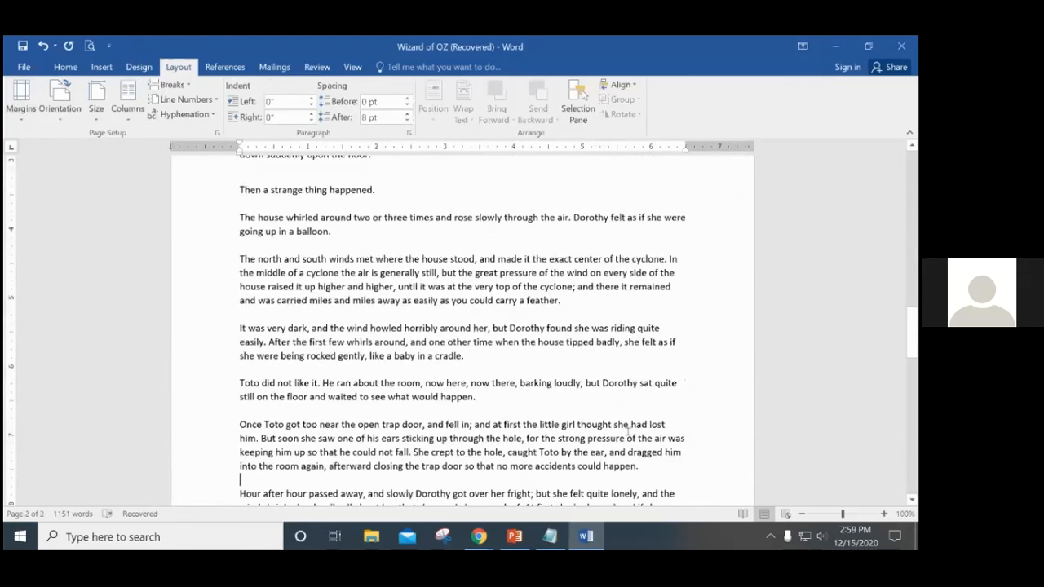
Examine the page margins and how the text is distributed across all pages in the print preview, then return to the document
scroll(628, 432, up, 10)
scroll(624, 432, up, 3)
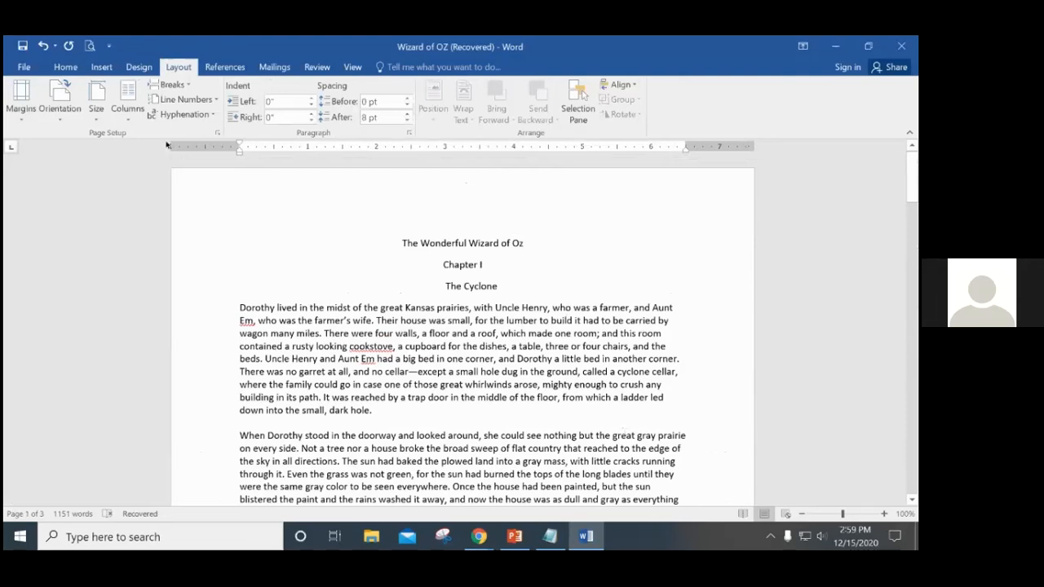
click(23, 66)
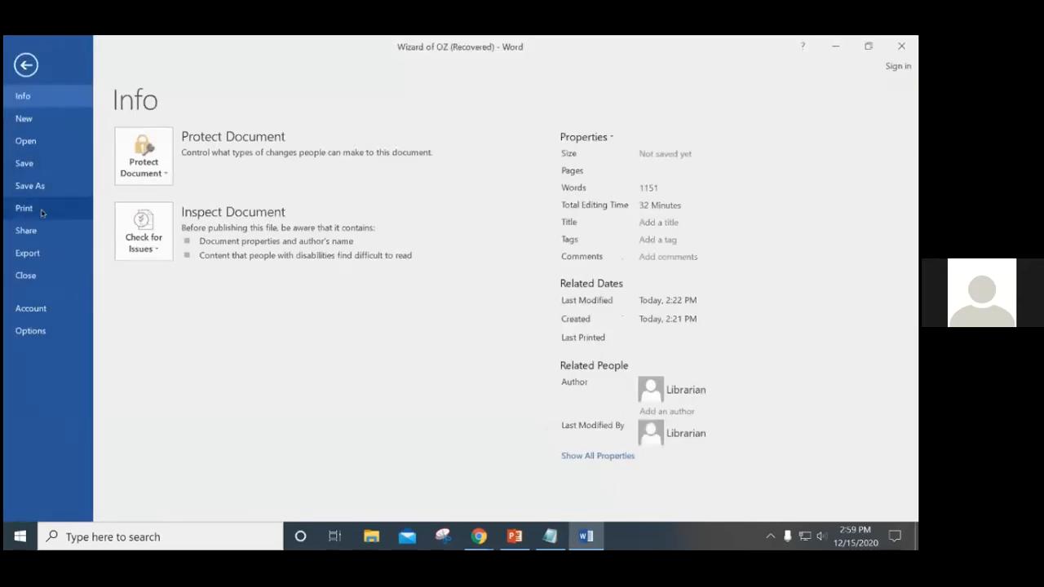
click(24, 208)
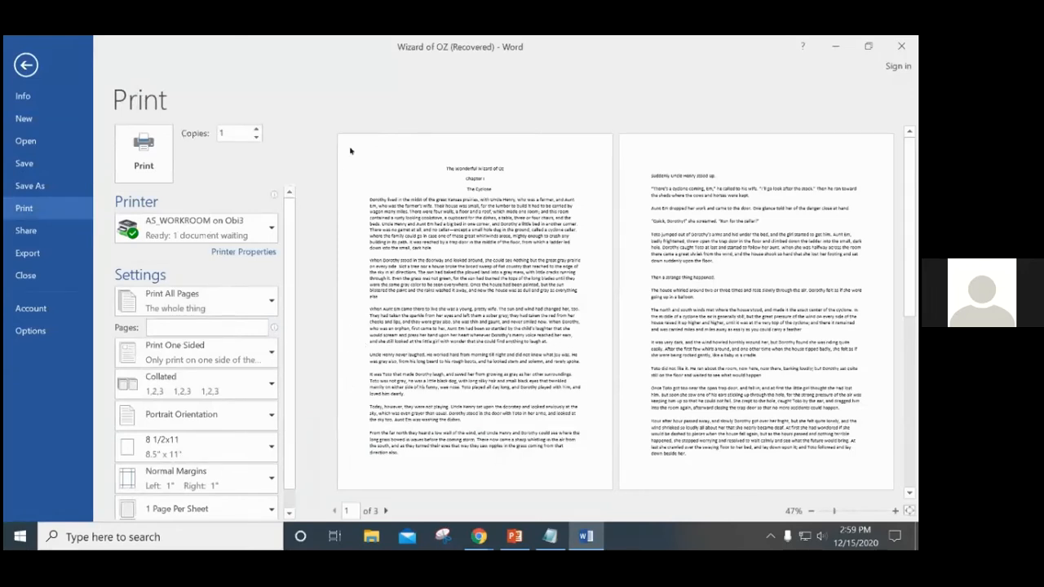
click(344, 441)
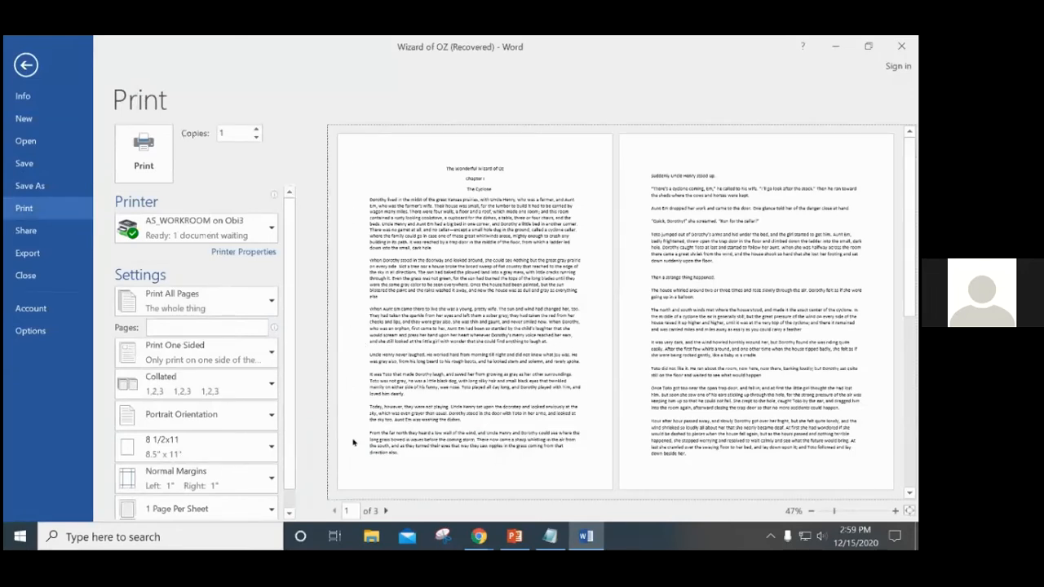
scroll(833, 474, down, 3)
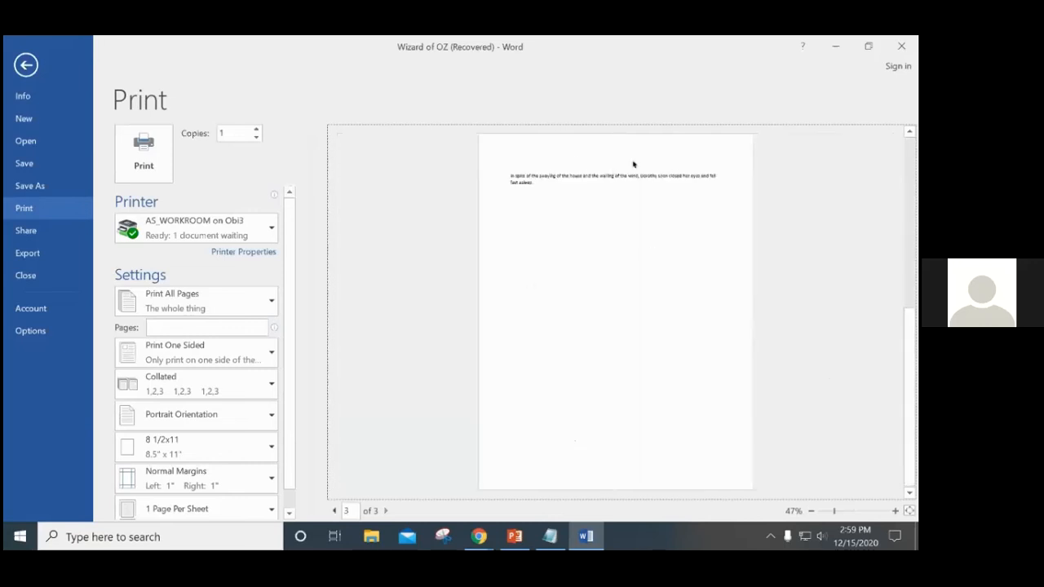
scroll(638, 298, up, 3)
scroll(639, 299, down, 3)
scroll(541, 327, up, 3)
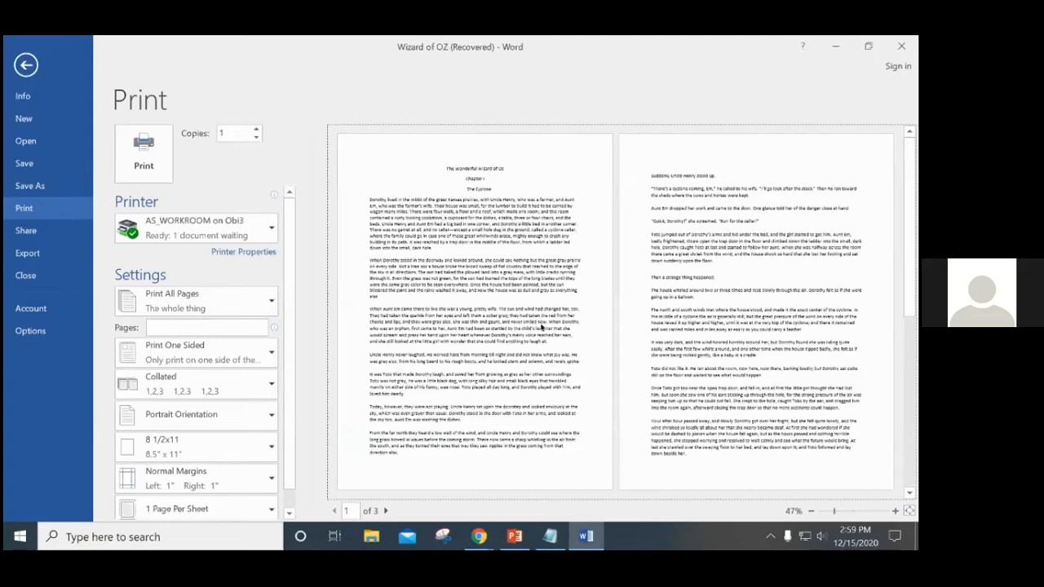
click(39, 60)
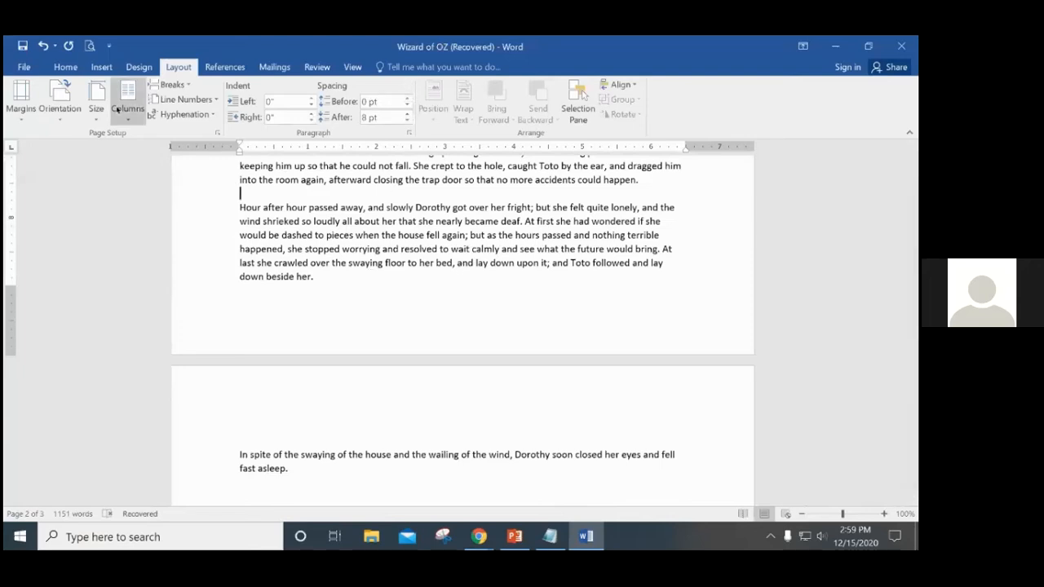
Change the document's page orientation to Landscape
click(60, 102)
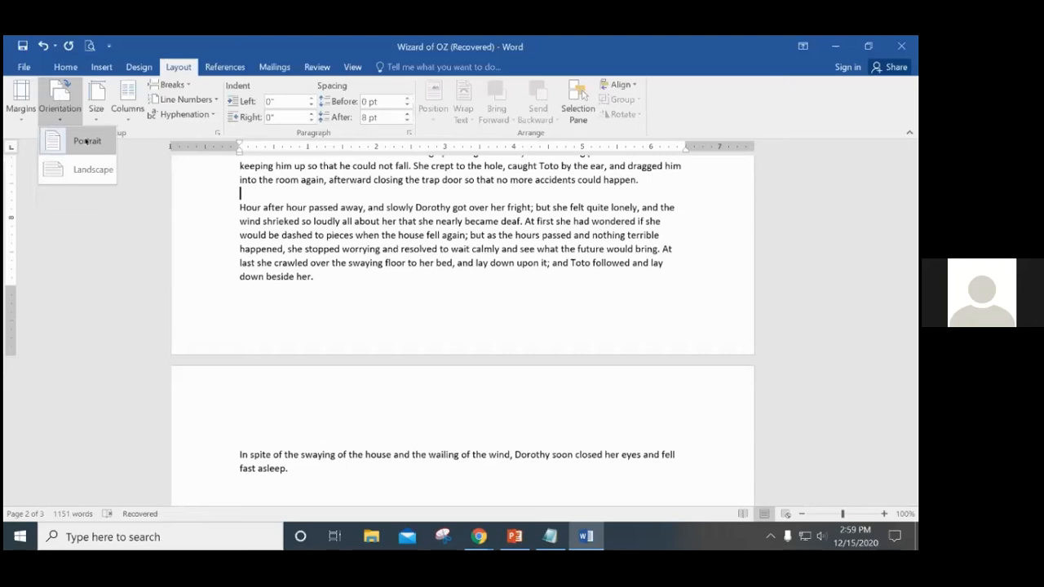
click(84, 169)
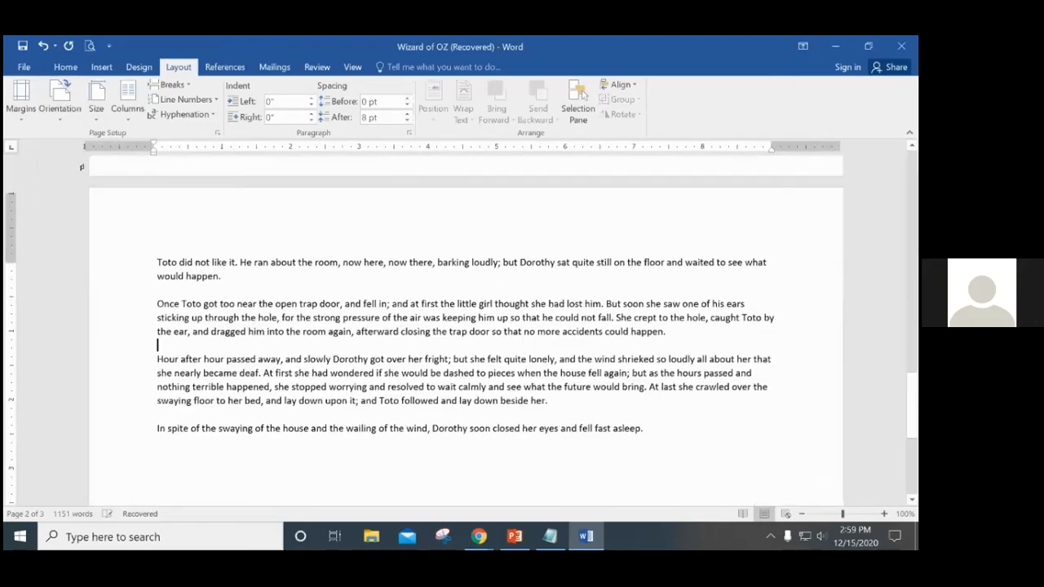
scroll(641, 331, down, 5)
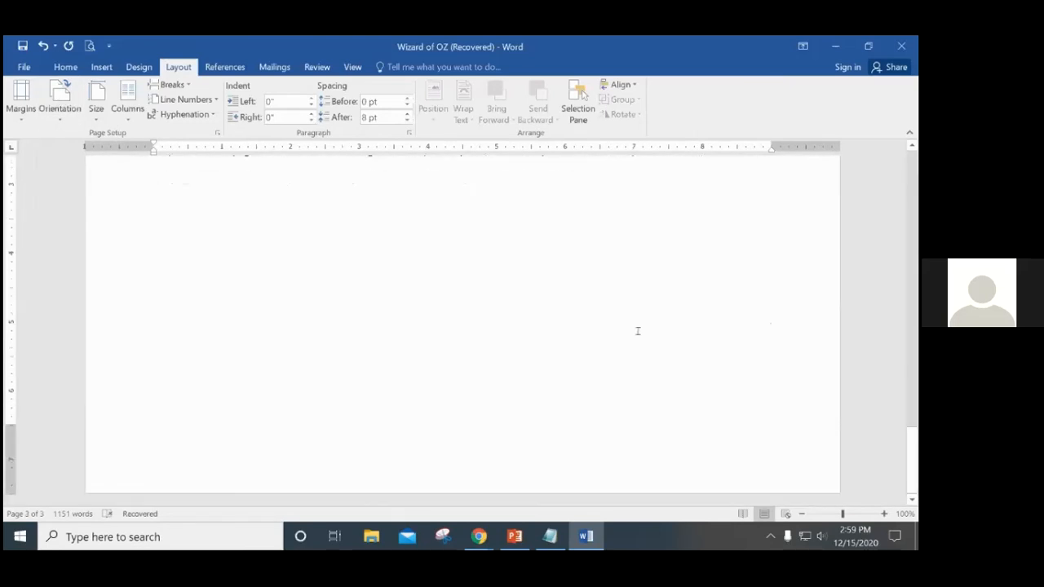
Examine the landscape layout of the chapter in the print preview and return to the document
scroll(638, 331, up, 15)
scroll(636, 331, up, 15)
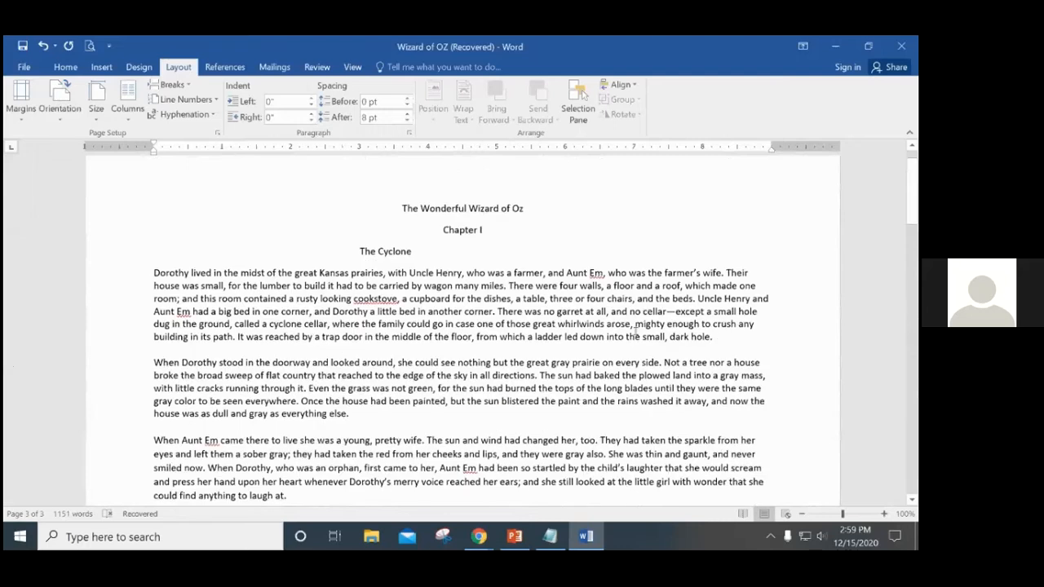
click(24, 67)
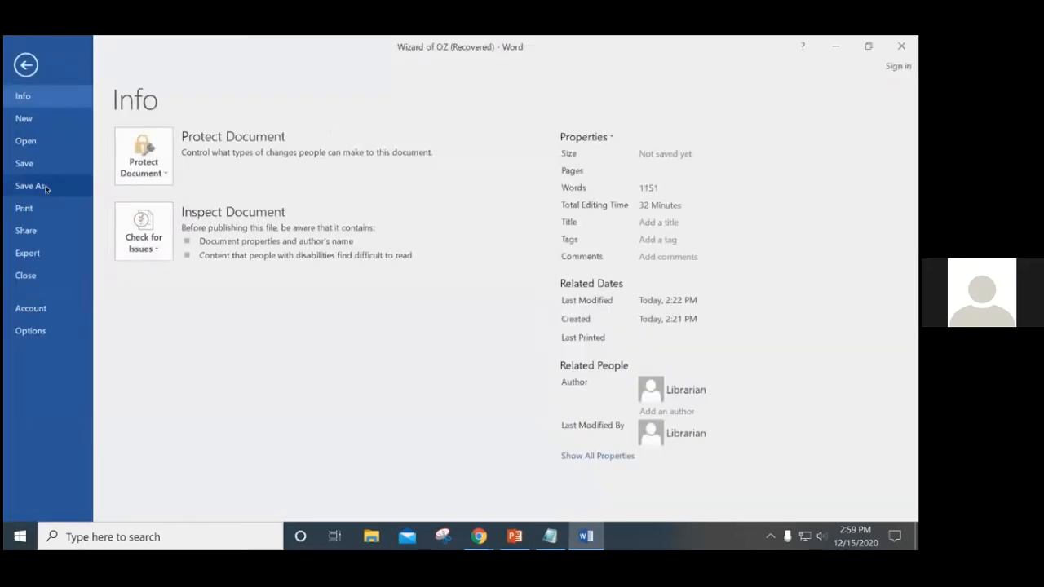
click(36, 210)
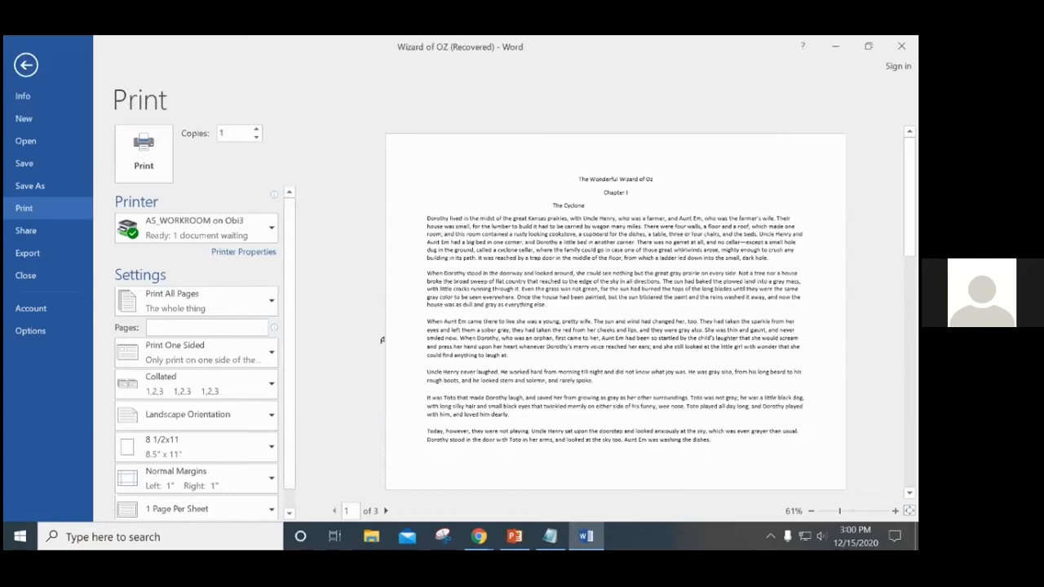
click(25, 64)
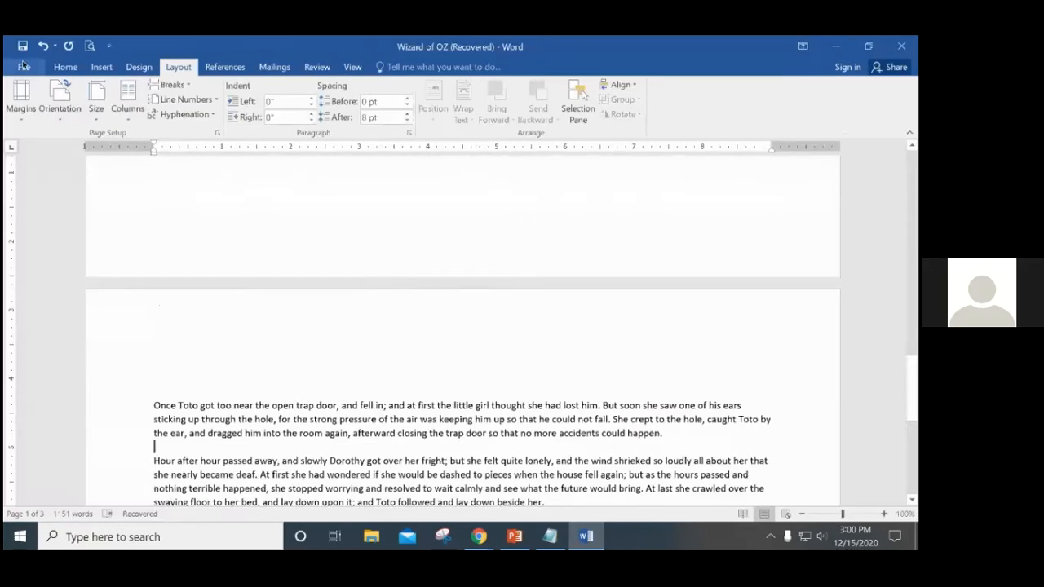
Increase the left indent of "The Cyclone" heading to 3.5" to position it beneath "Chapter I"
click(55, 96)
click(53, 96)
scroll(408, 318, up, 8)
scroll(453, 306, up, 15)
click(362, 286)
key(ctrl+m)
key(ctrl+m)
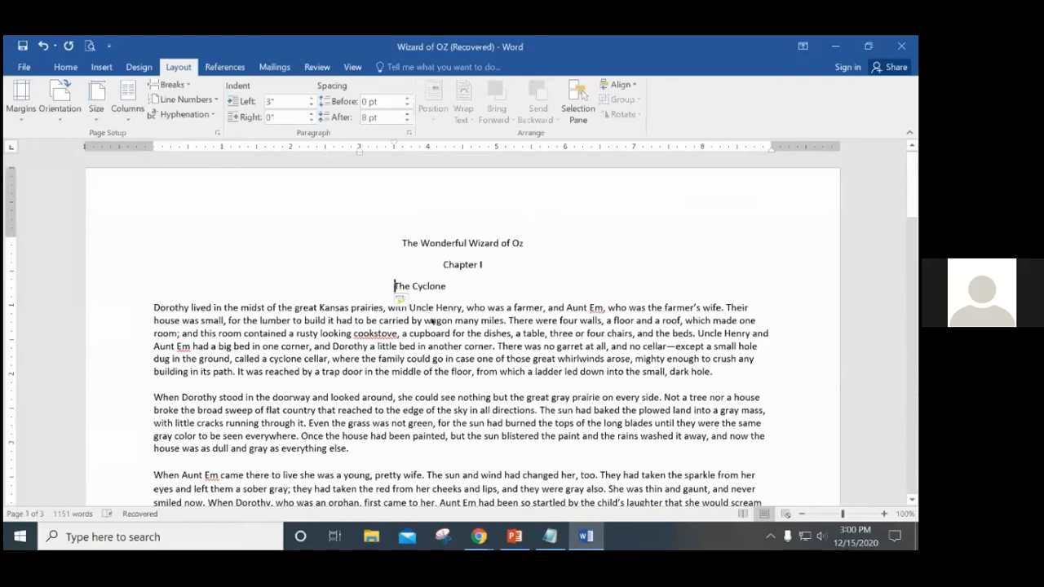
click(522, 282)
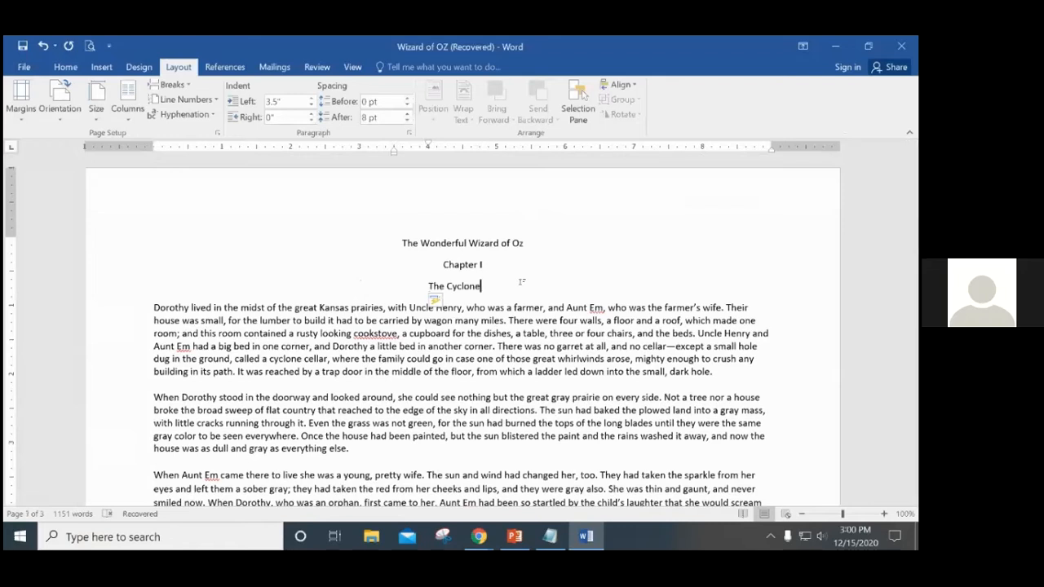
Set the paper size to 8 1/2x14 and check the result in the print preview
click(94, 106)
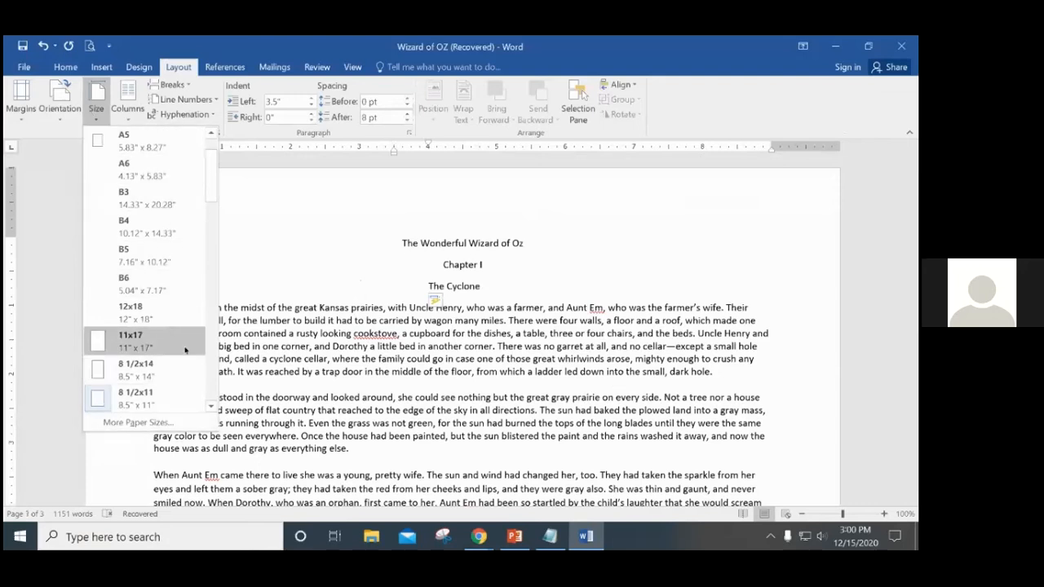
click(149, 371)
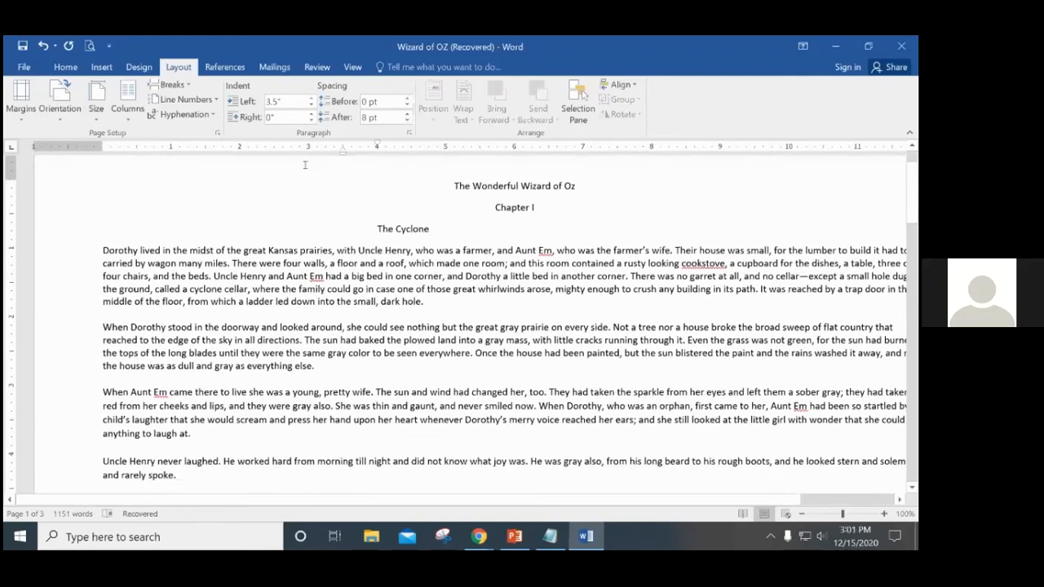
click(24, 67)
click(24, 208)
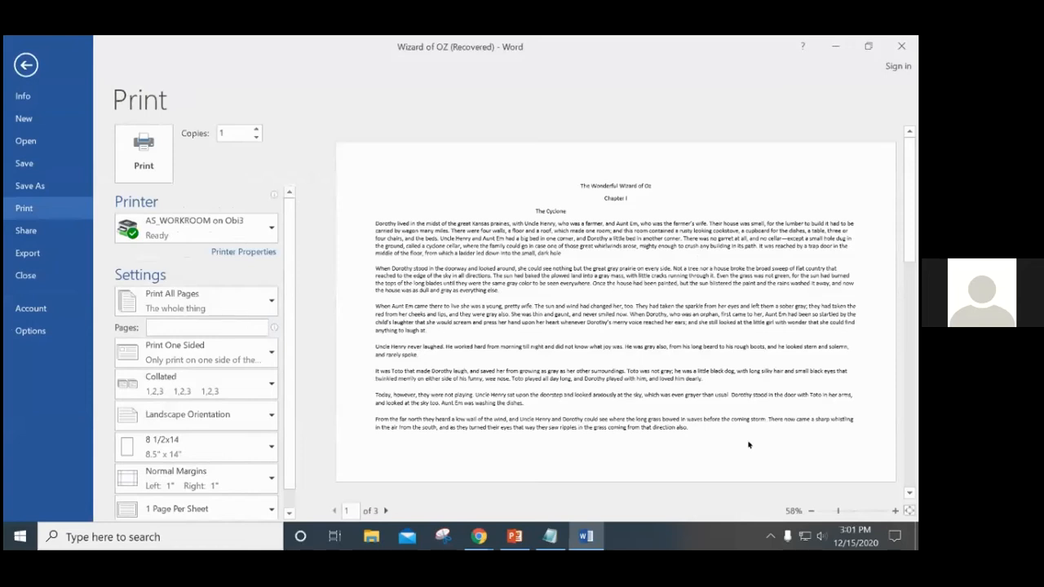
click(25, 65)
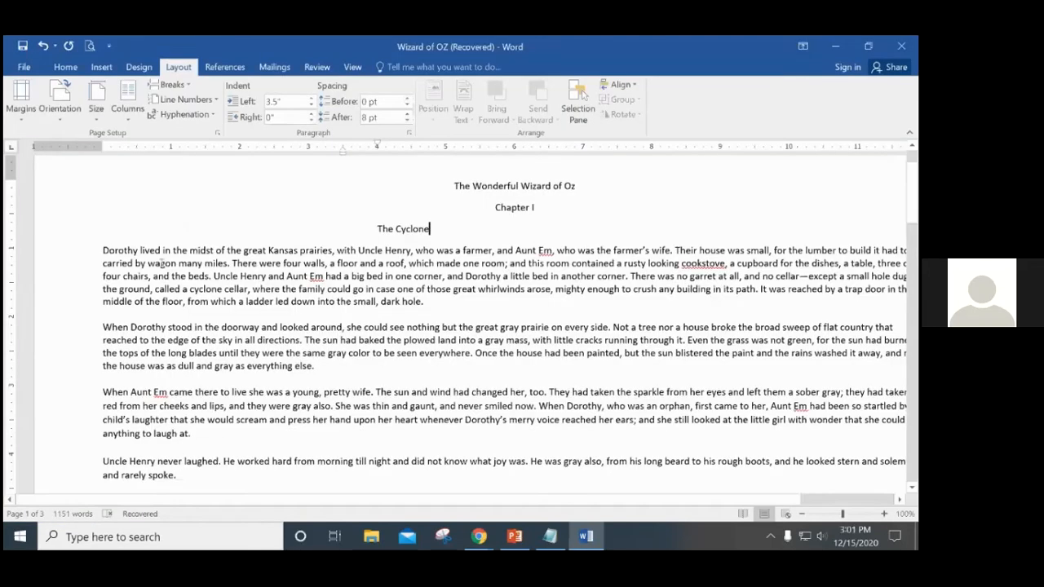
Set the paper size to A5 and check the result in the print preview
click(95, 96)
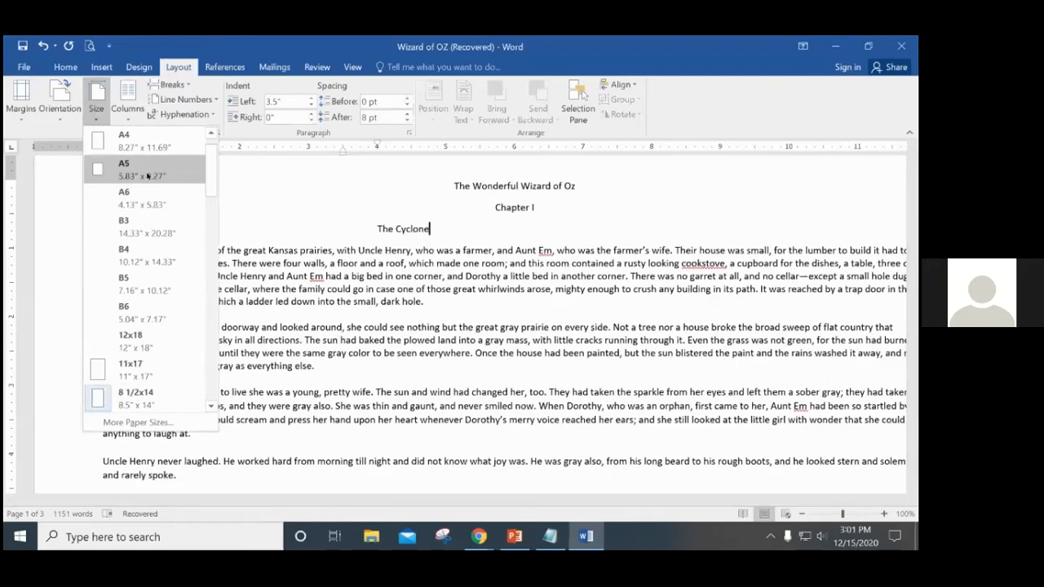
click(144, 175)
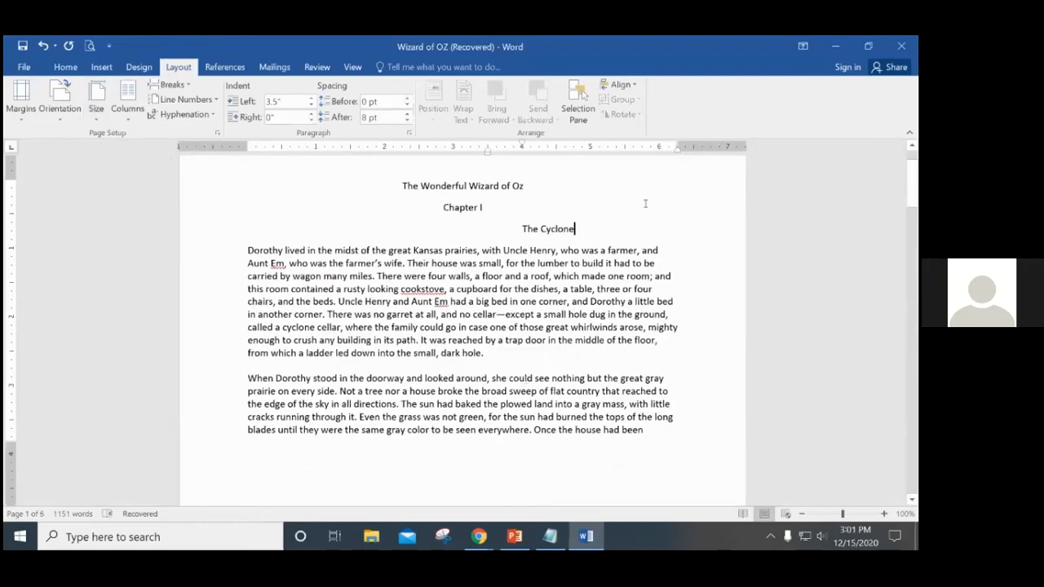
click(24, 67)
click(24, 208)
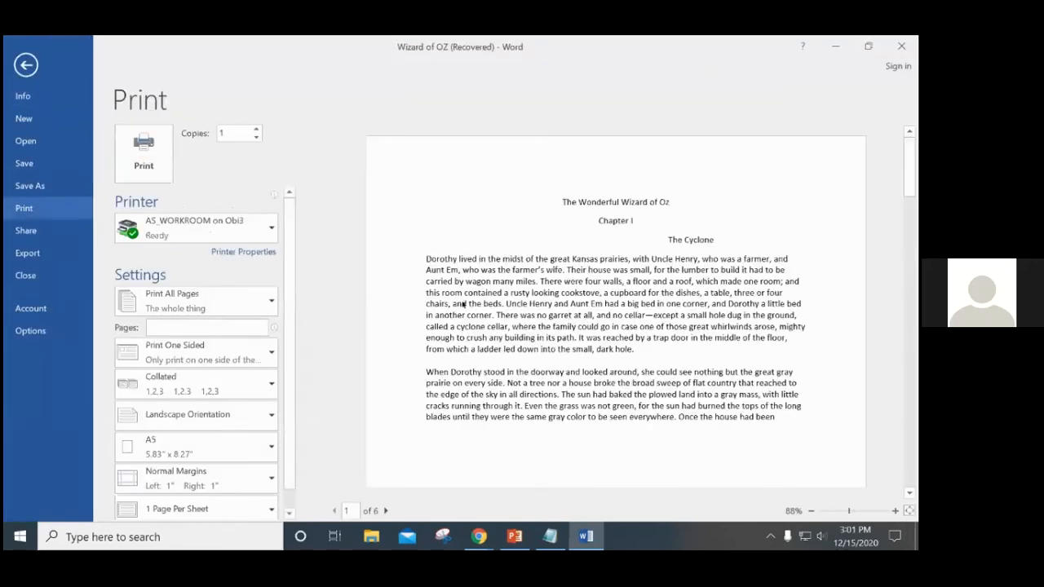
click(25, 64)
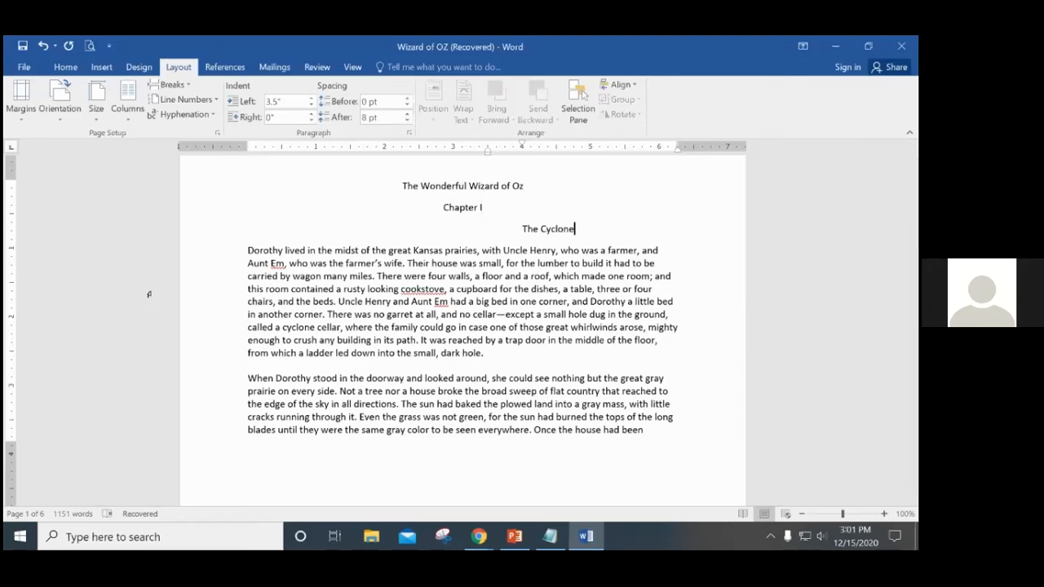
click(96, 98)
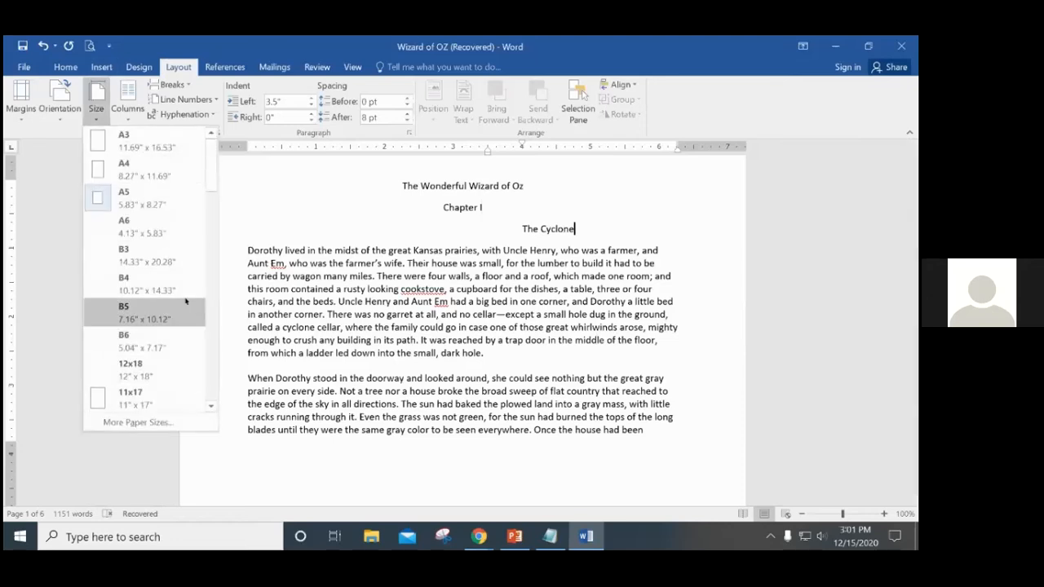
scroll(185, 302, down, 8)
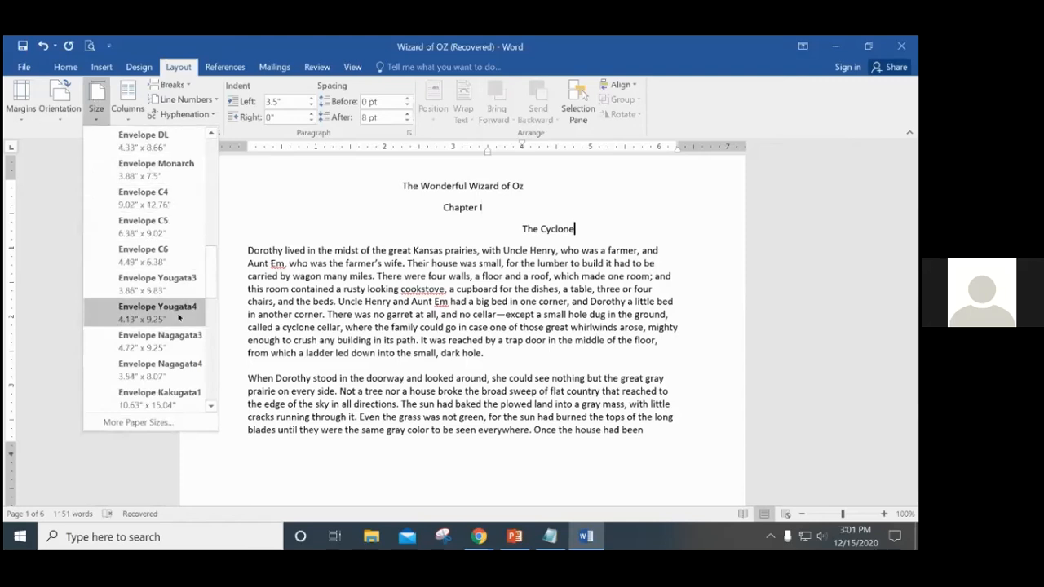
scroll(145, 249, up, 2)
scroll(145, 249, up, 2)
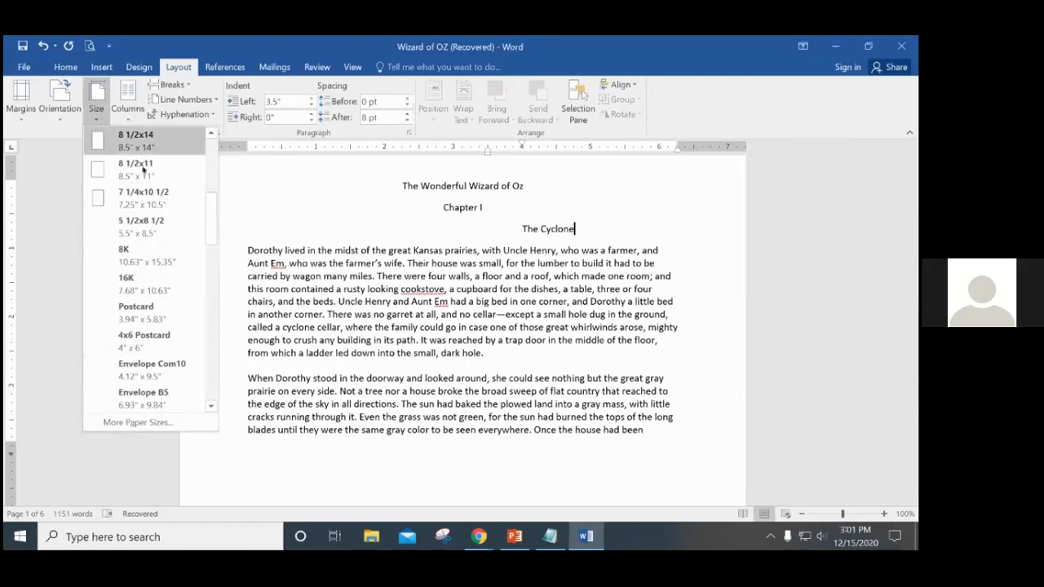
click(98, 92)
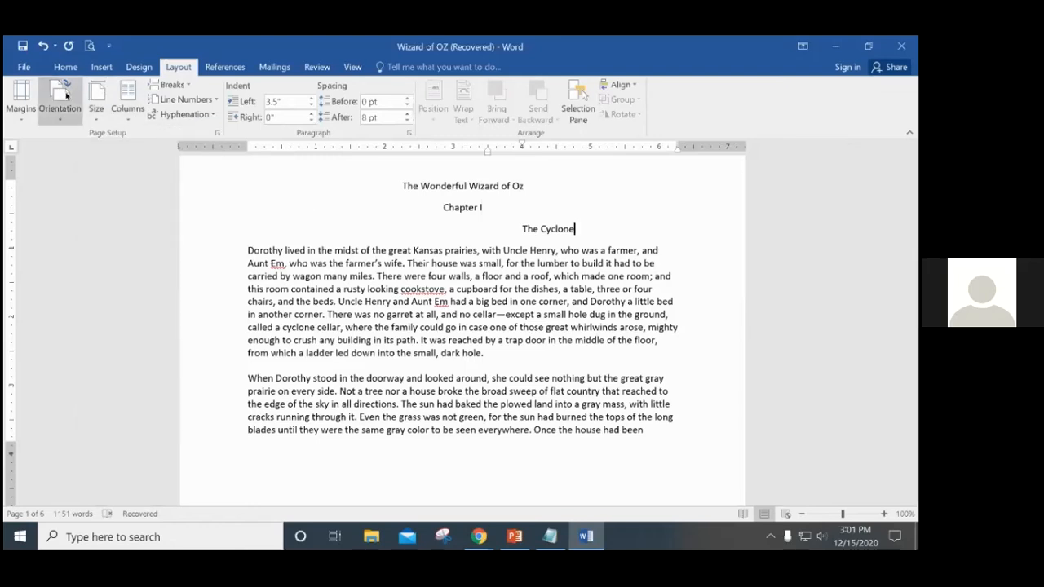
Change the page orientation to Portrait and set the paper size to 8 1/2x11
click(63, 98)
click(83, 138)
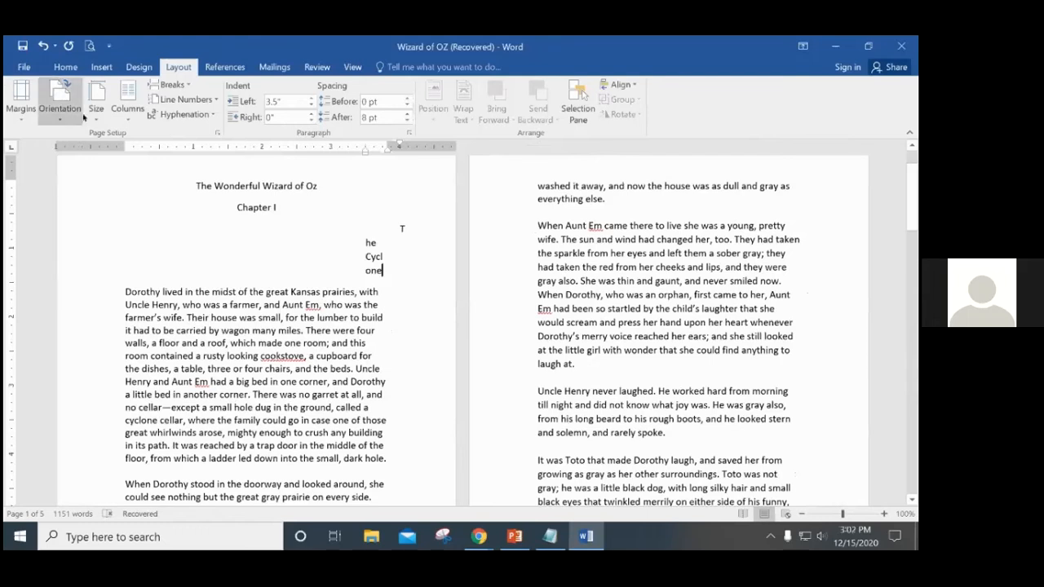
click(59, 96)
click(96, 98)
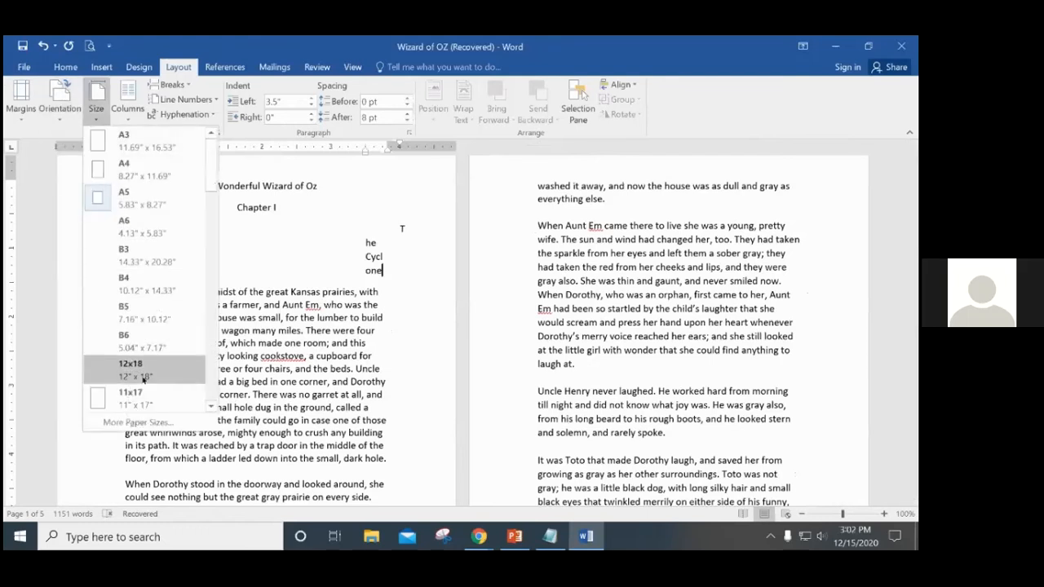
scroll(161, 367, down, 3)
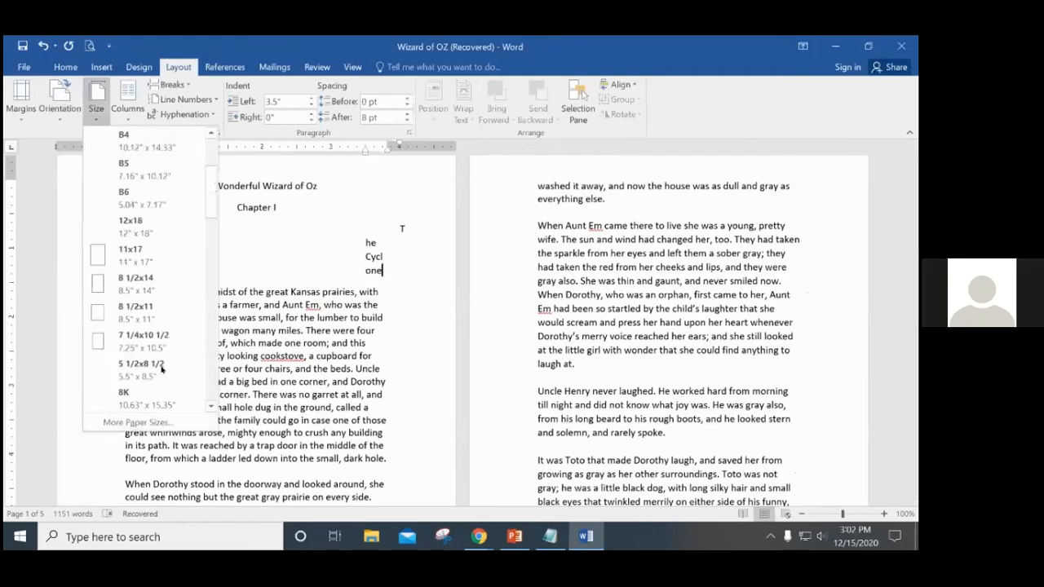
click(97, 310)
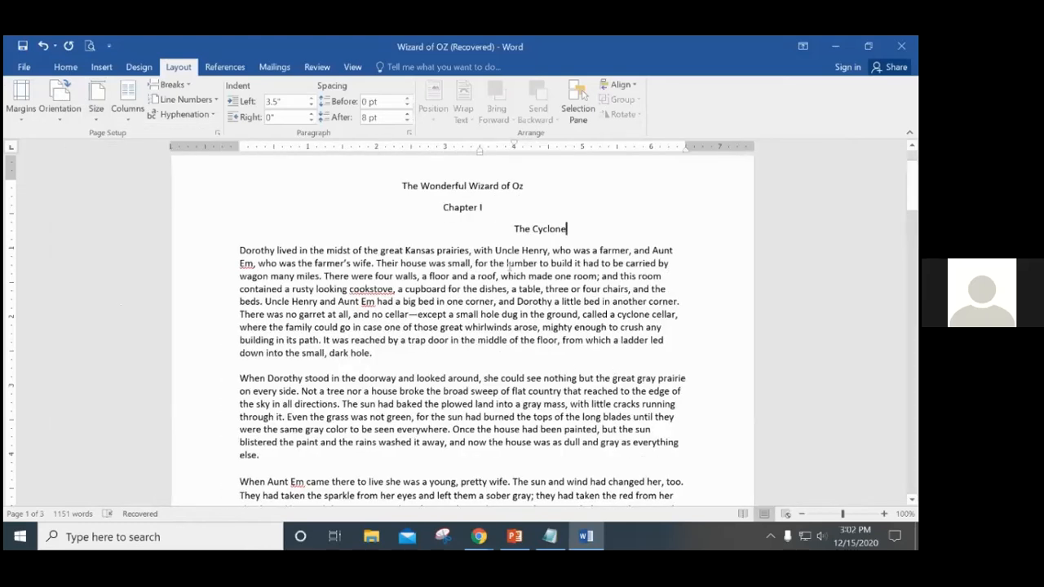
Remove the left indent from "The Cyclone" heading so it starts at the left margin
key(BackSpace)
click(553, 209)
scroll(523, 340, down, 3)
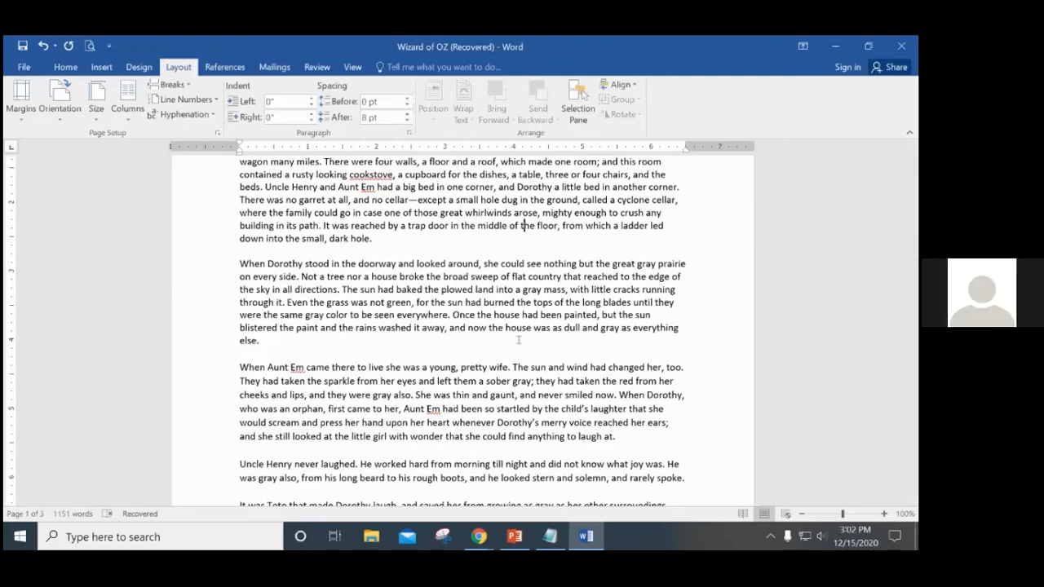
scroll(432, 290, up, 4)
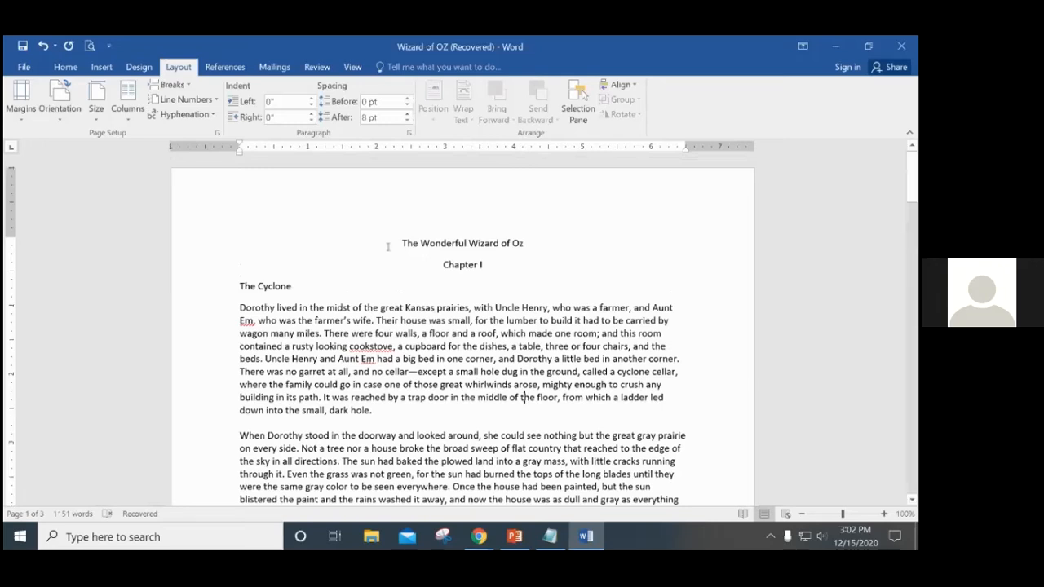
Lay out the entire document's text in two columns and clear the selection
drag(367, 236, 266, 222)
click(128, 102)
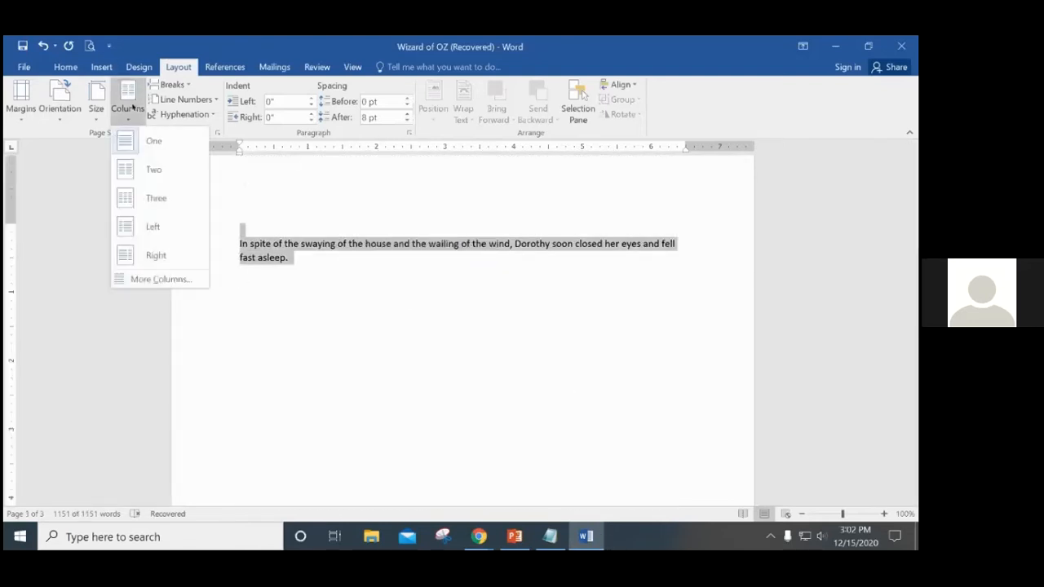
click(155, 170)
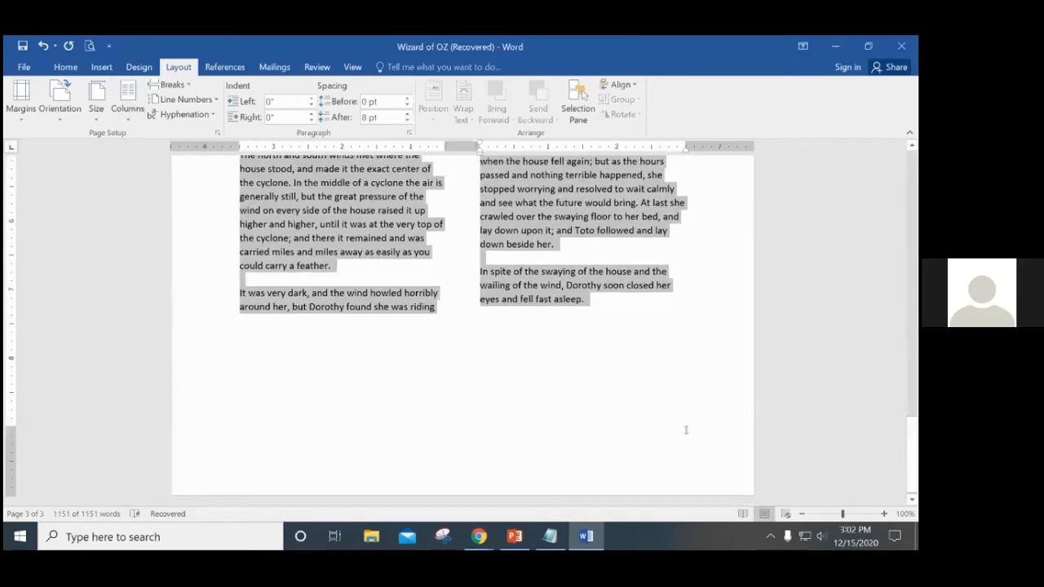
click(685, 430)
Examine how the chapter's text flows from column to column across all pages
scroll(684, 430, up, 20)
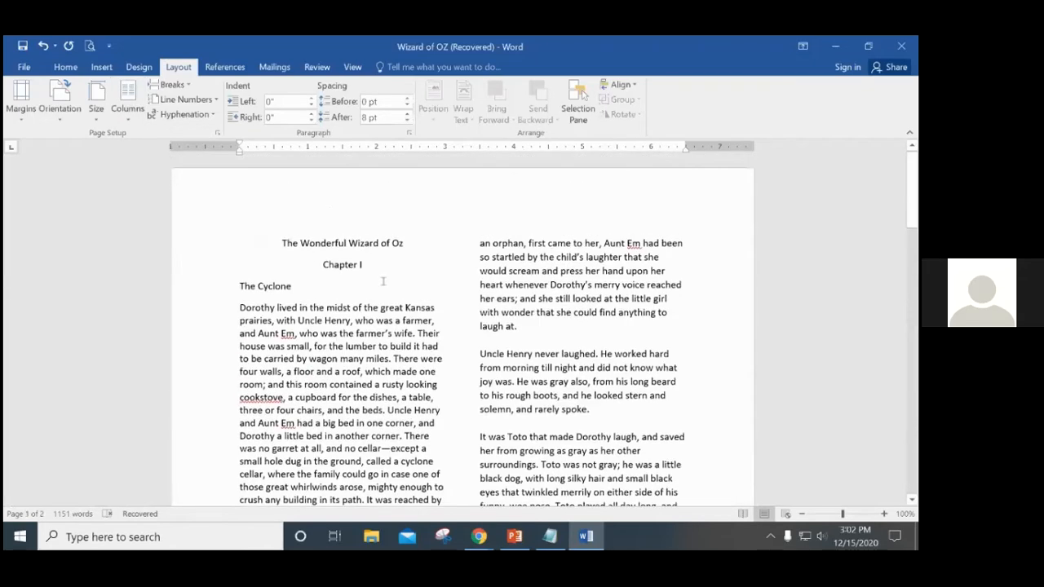
scroll(382, 282, down, 15)
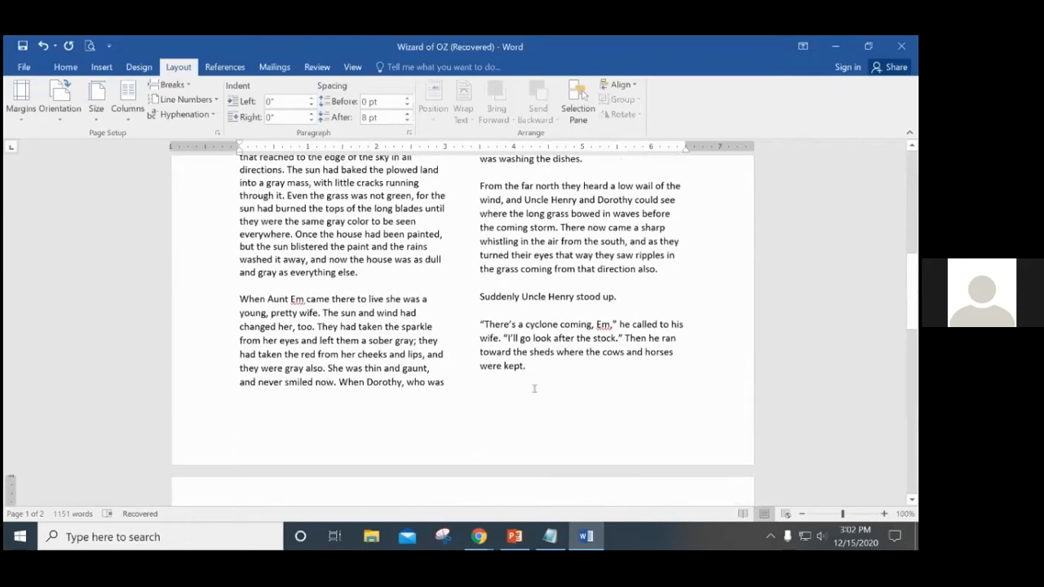
scroll(534, 388, up, 15)
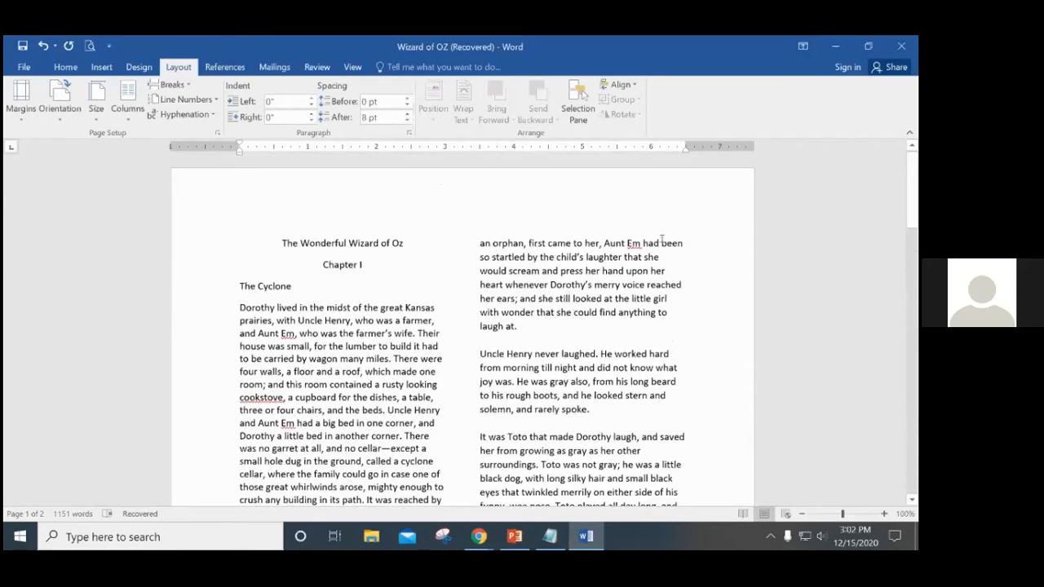
scroll(599, 299, down, 12)
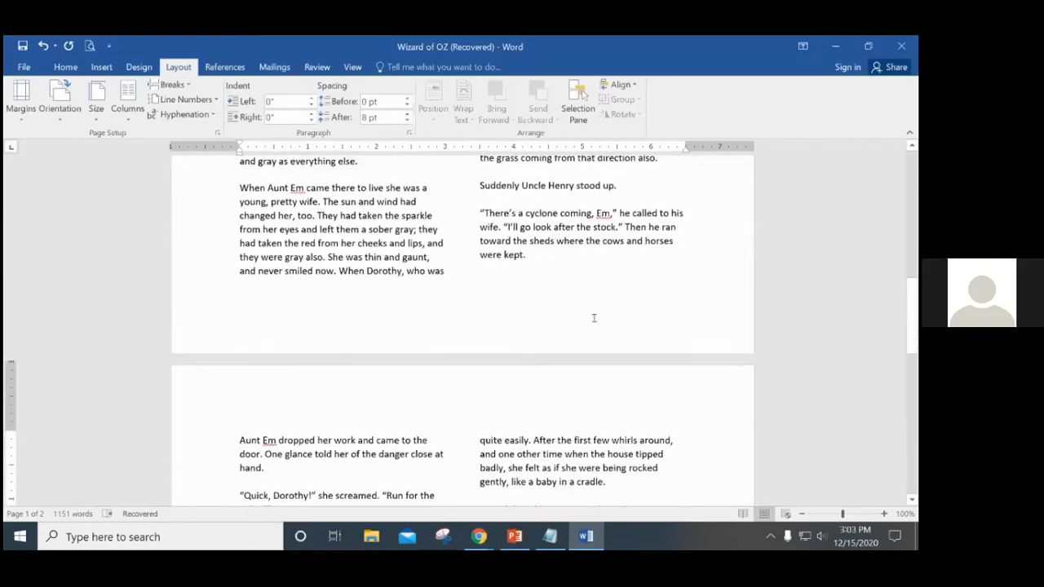
scroll(594, 318, down, 10)
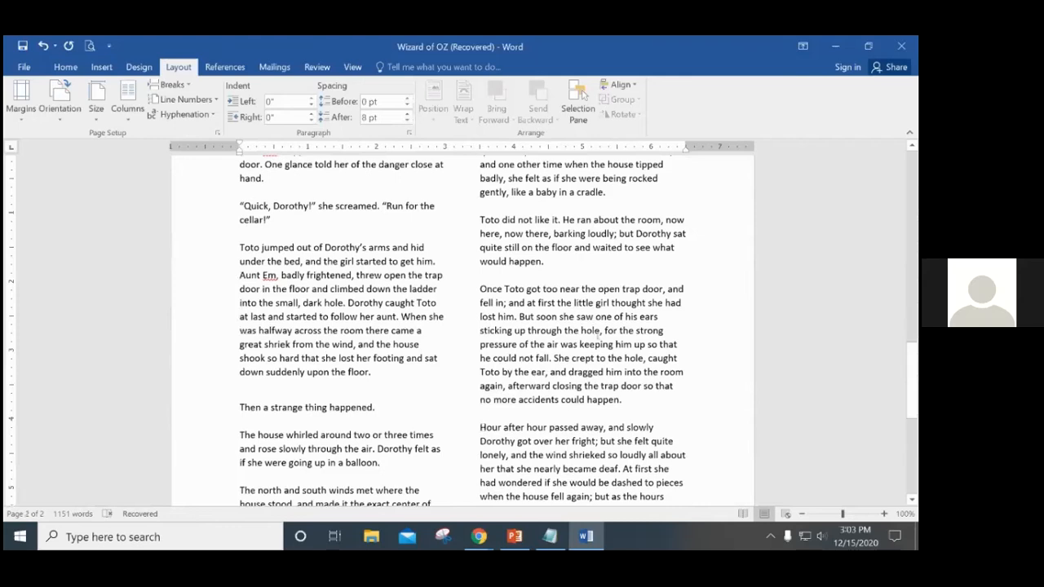
scroll(596, 335, down, 3)
scroll(561, 432, up, 8)
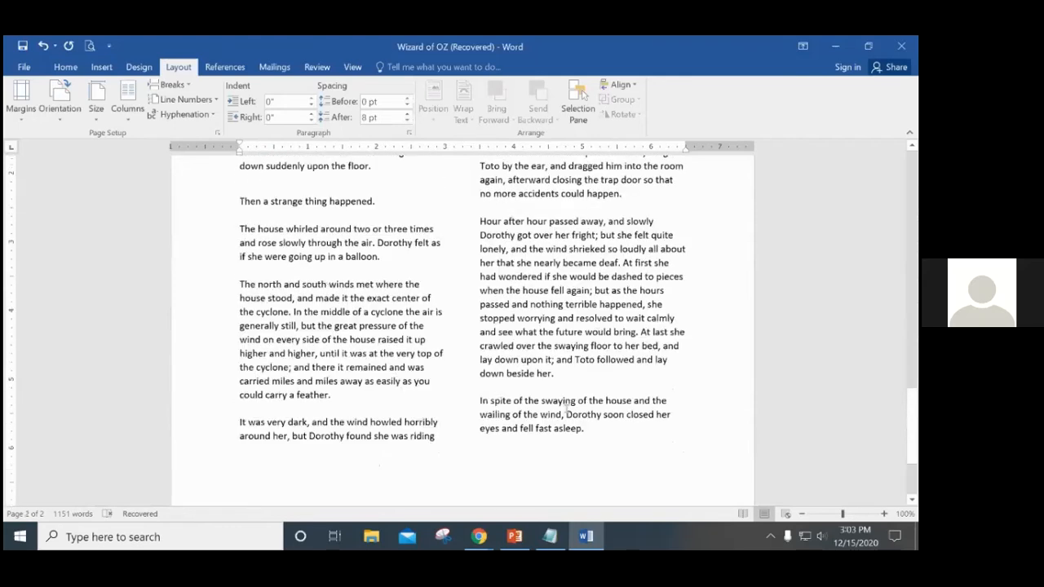
scroll(564, 408, up, 14)
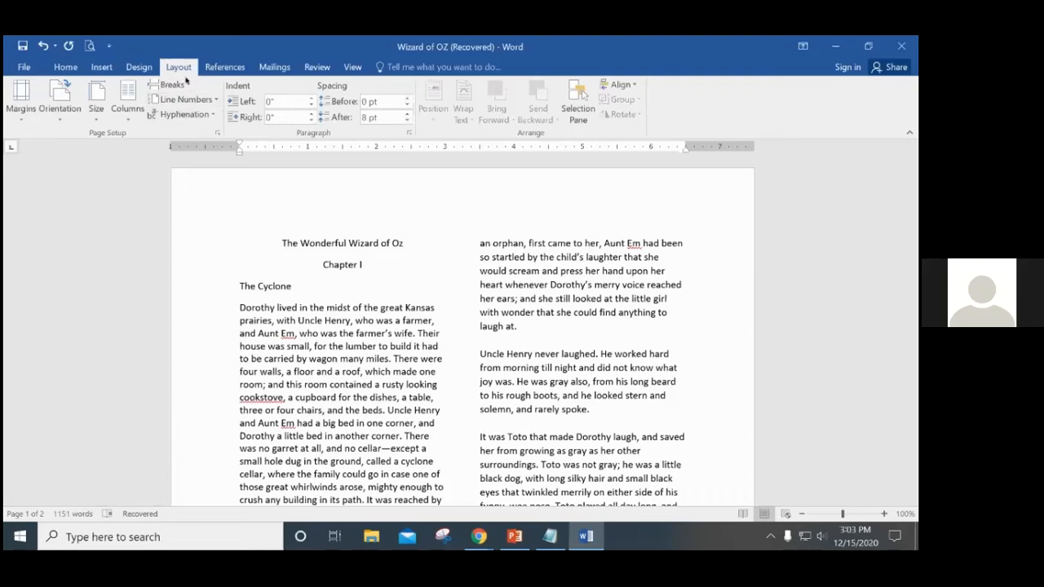
View the margin and orientation settings in the Page Setup dialog and close it
click(217, 133)
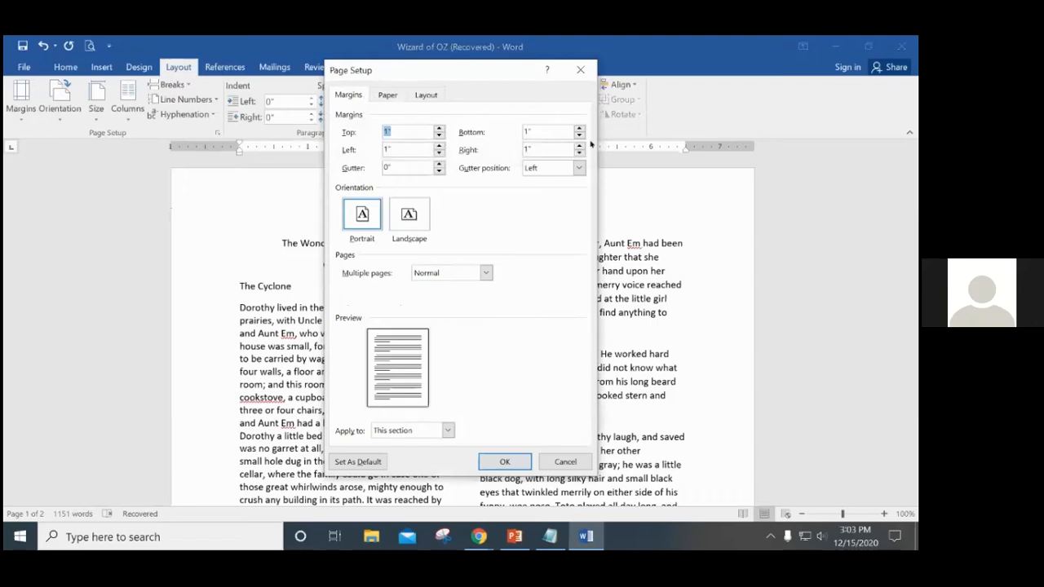
click(580, 69)
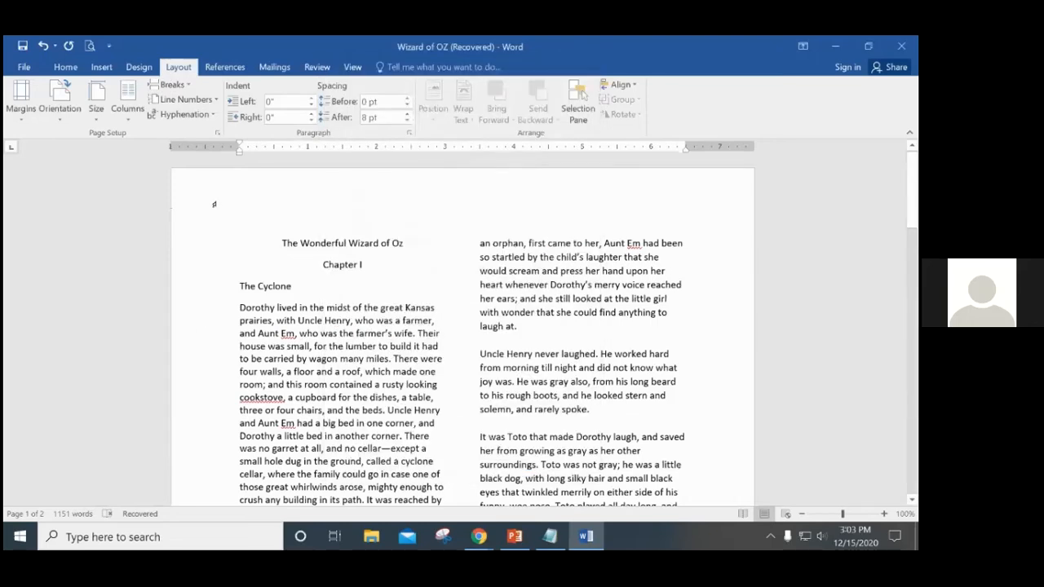
Return the entire document's text to a single column and clear the selection
drag(262, 242, 617, 353)
scroll(617, 353, down, 6)
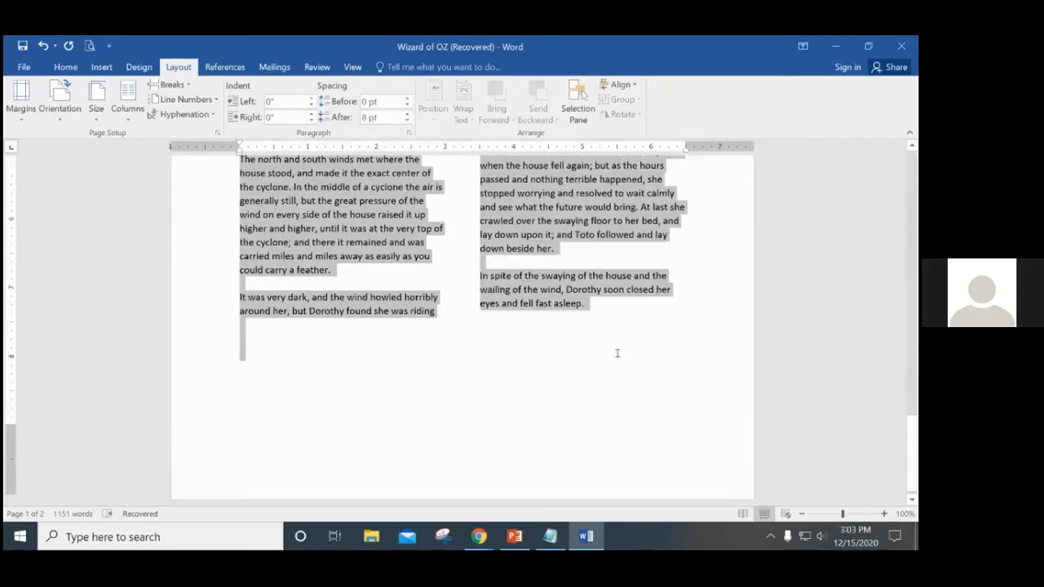
click(126, 113)
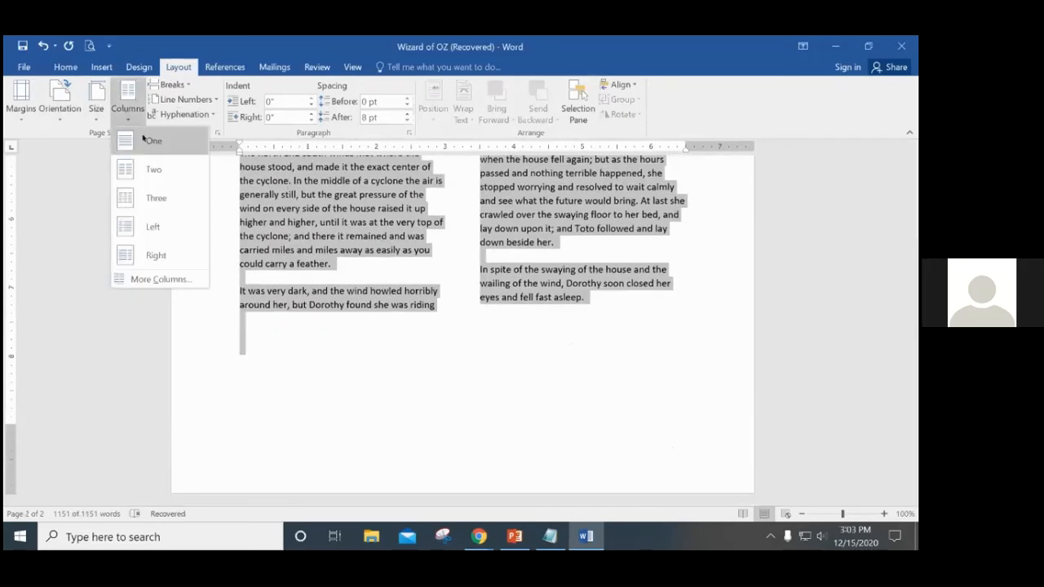
click(143, 140)
click(690, 380)
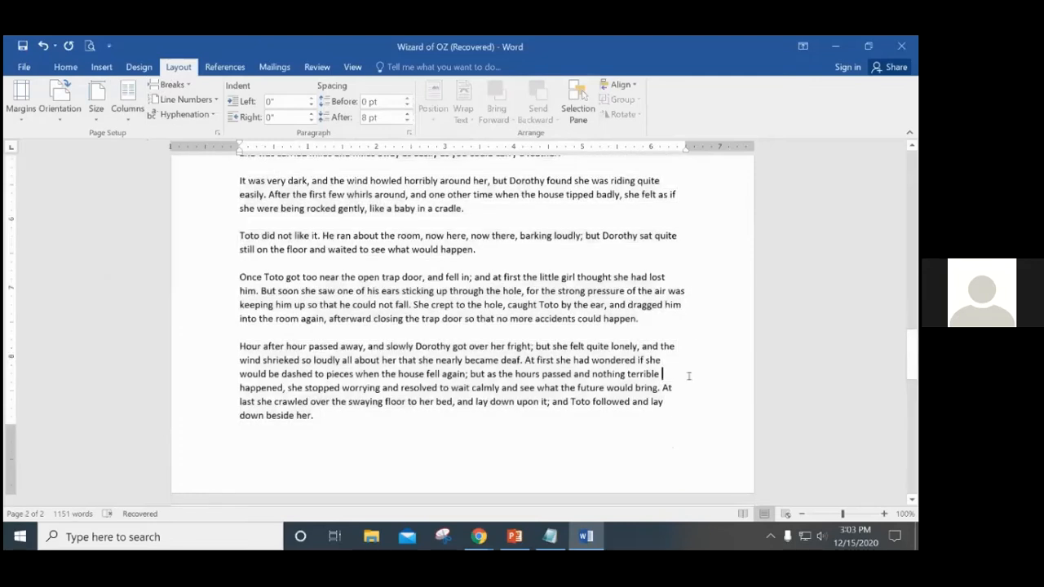
Add a colon after "contained" in the chapter's first paragraph and break the line there
scroll(690, 377, up, 15)
scroll(688, 376, up, 15)
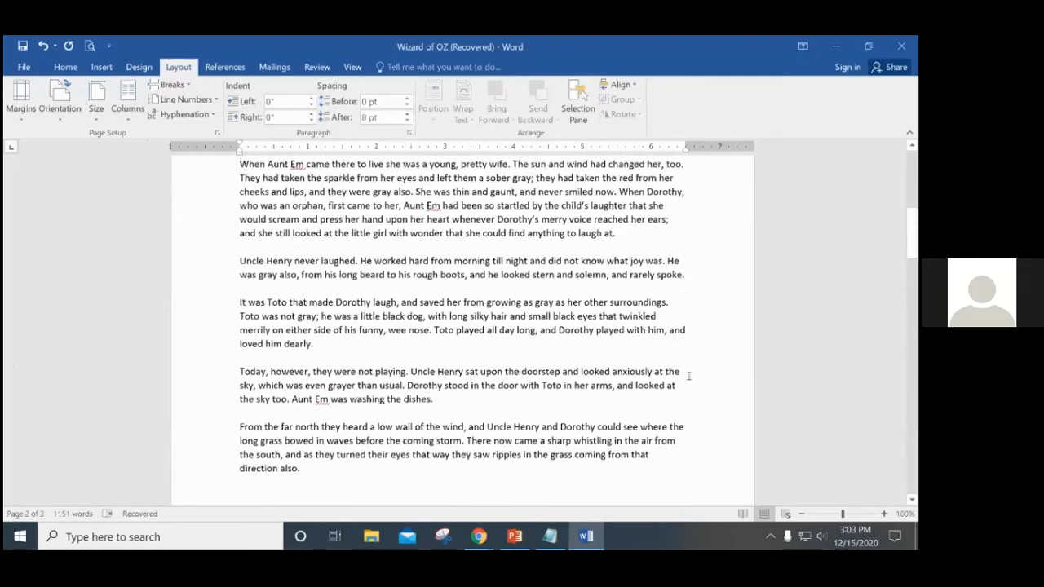
scroll(688, 376, down, 6)
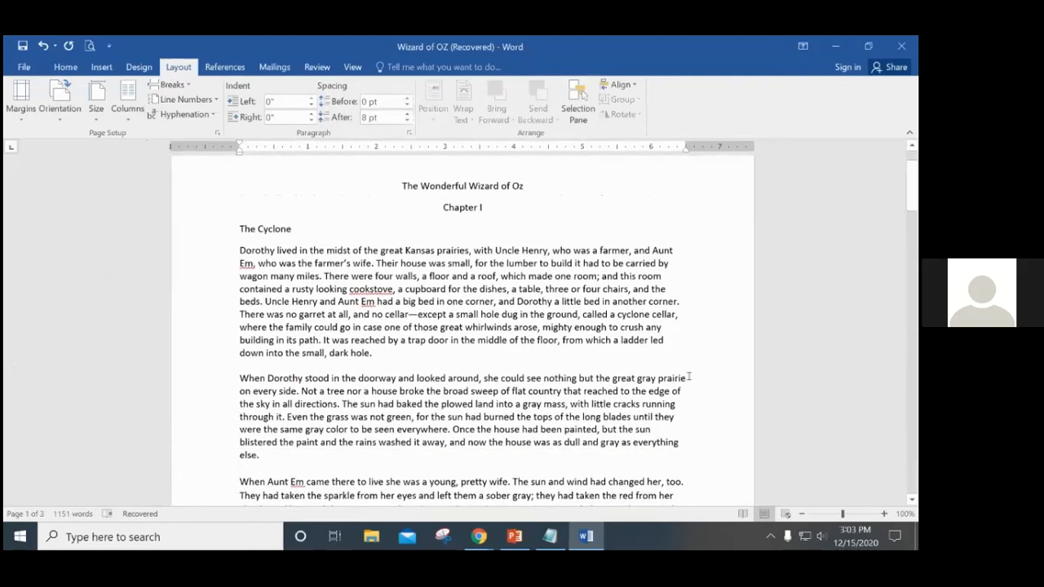
scroll(687, 377, up, 3)
scroll(687, 377, up, 1)
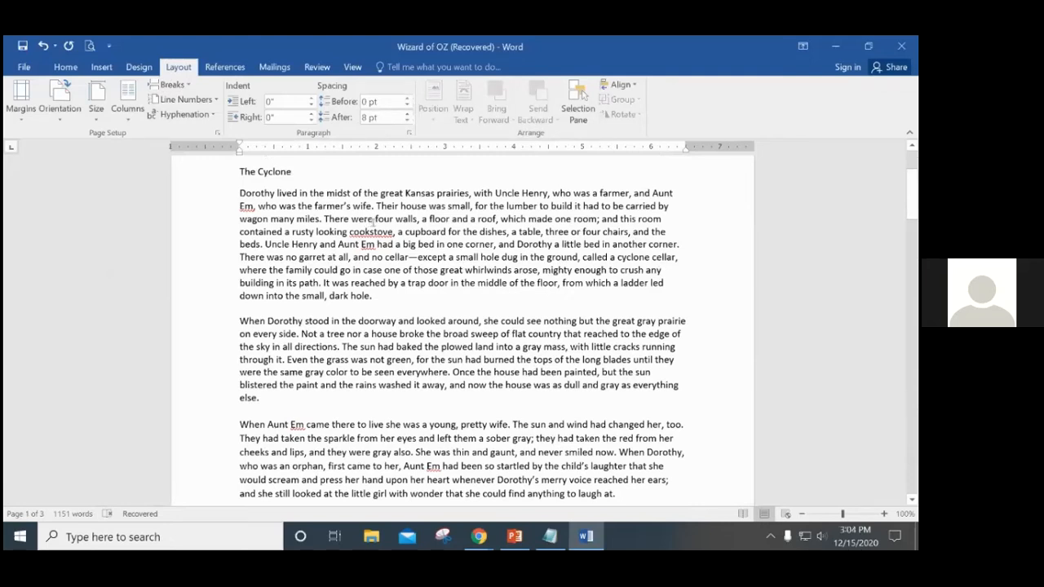
click(64, 66)
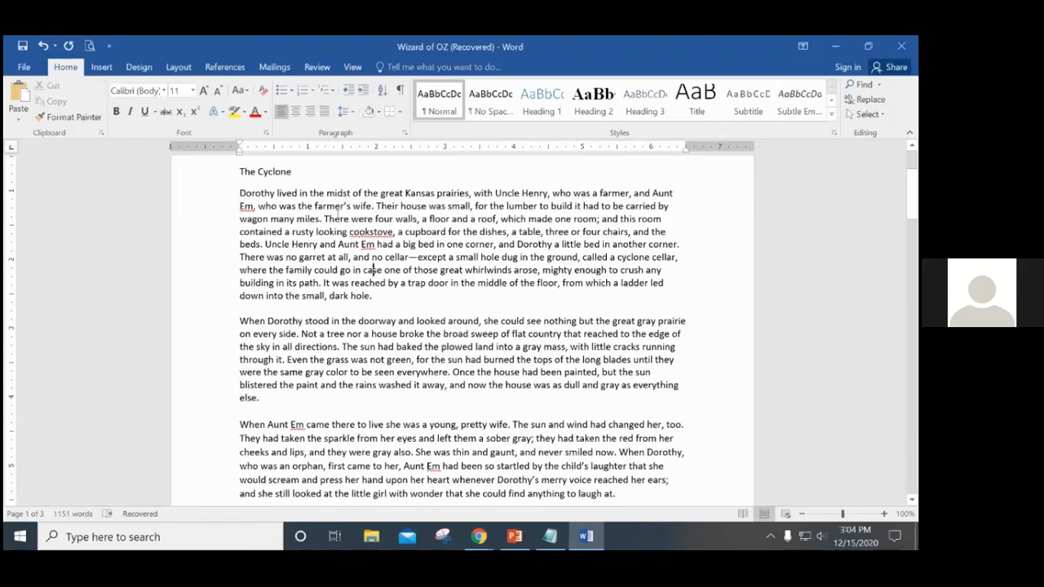
drag(324, 219, 662, 219)
click(662, 218)
click(282, 231)
text(:)
key(Return)
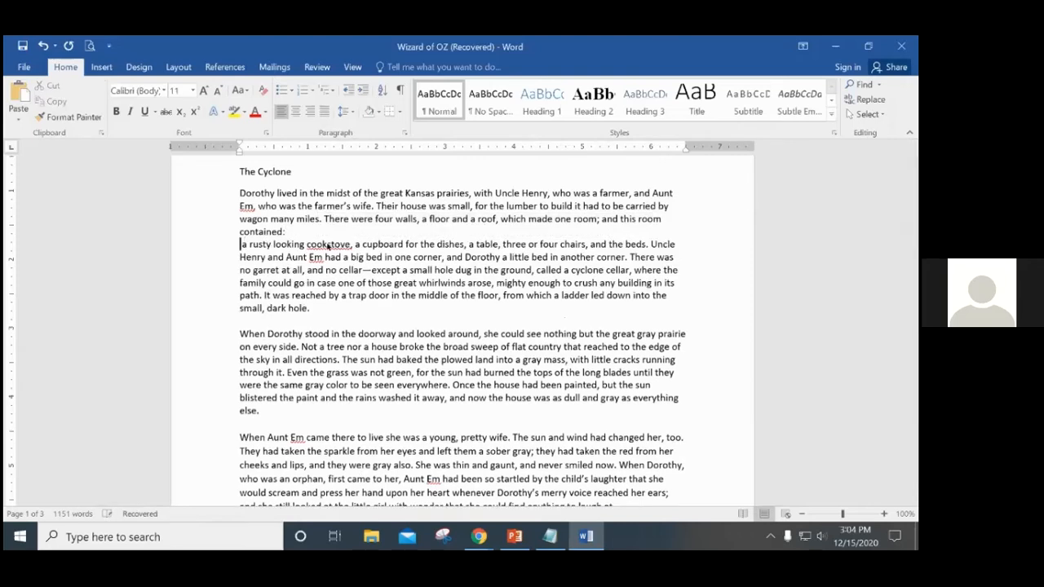
Put "a rusty looking cookstove," and "a cupboard for the dishes," on separate lines, deleting the leading space before "a cupboard"
click(355, 244)
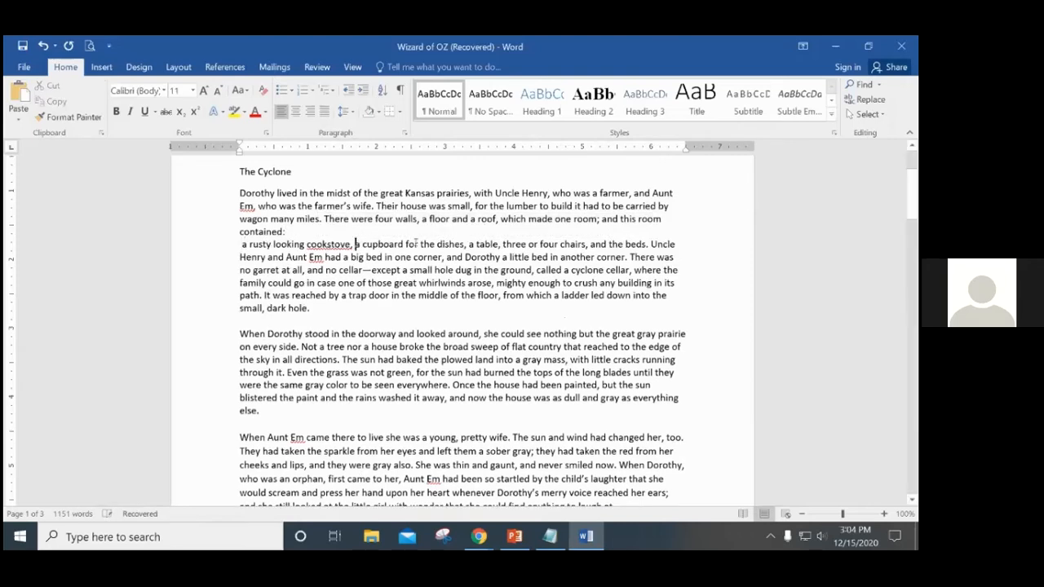
key(Return)
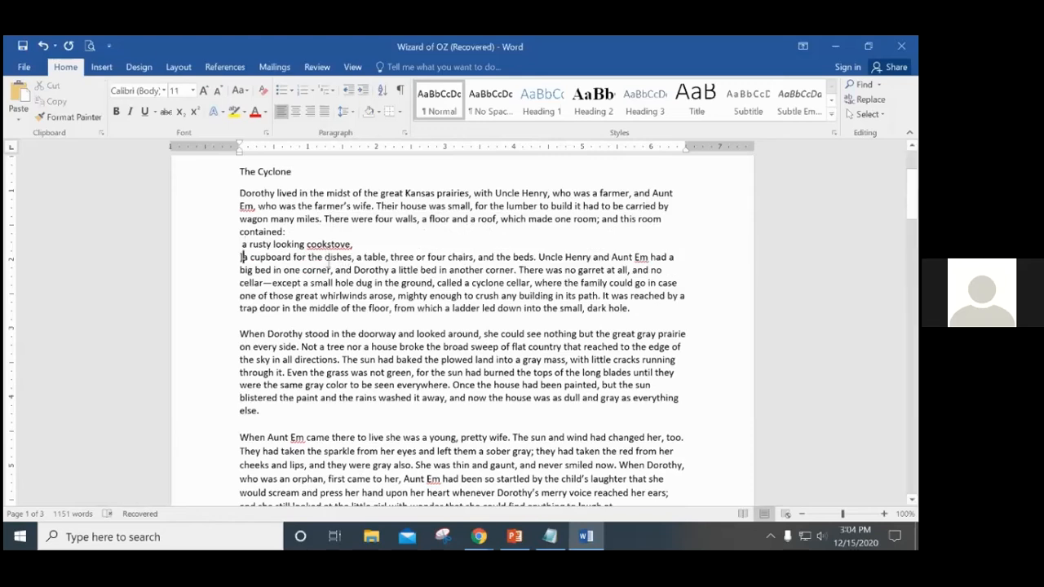
key(Delete)
click(352, 257)
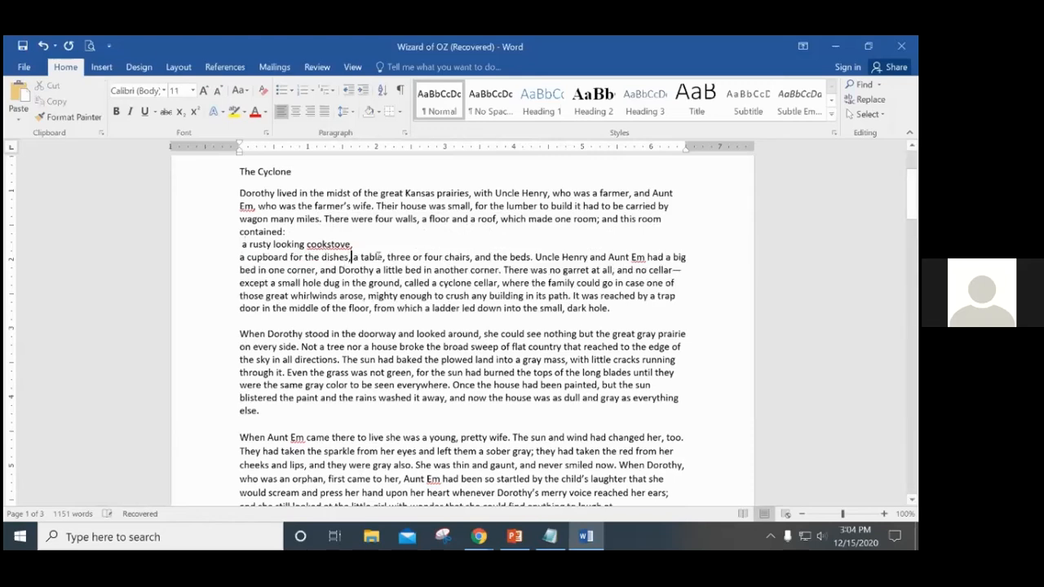
key(Return)
Break the line after "a table," so that this item stands on its own line
key(Right)
key(Right)
key(Right)
key(Right)
key(Right)
key(Right)
key(Right)
key(Right)
key(Right)
key(Right)
key(Return)
key(BackSpace)
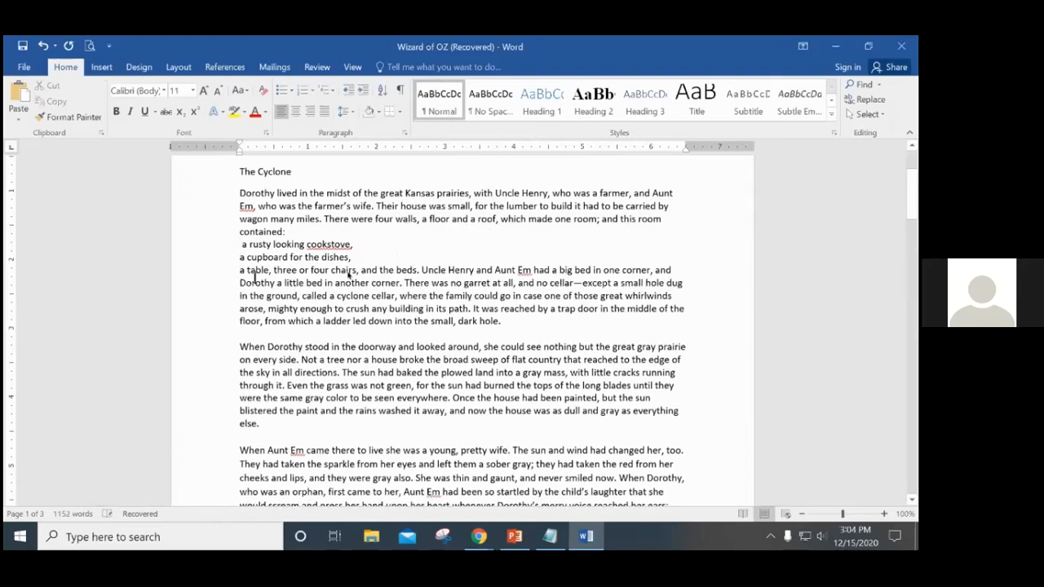
key(Left)
key(Return)
Put "three or four chairs," and "and the beds." on their own lines, separate from the sentence starting "Uncle Henry"
click(333, 271)
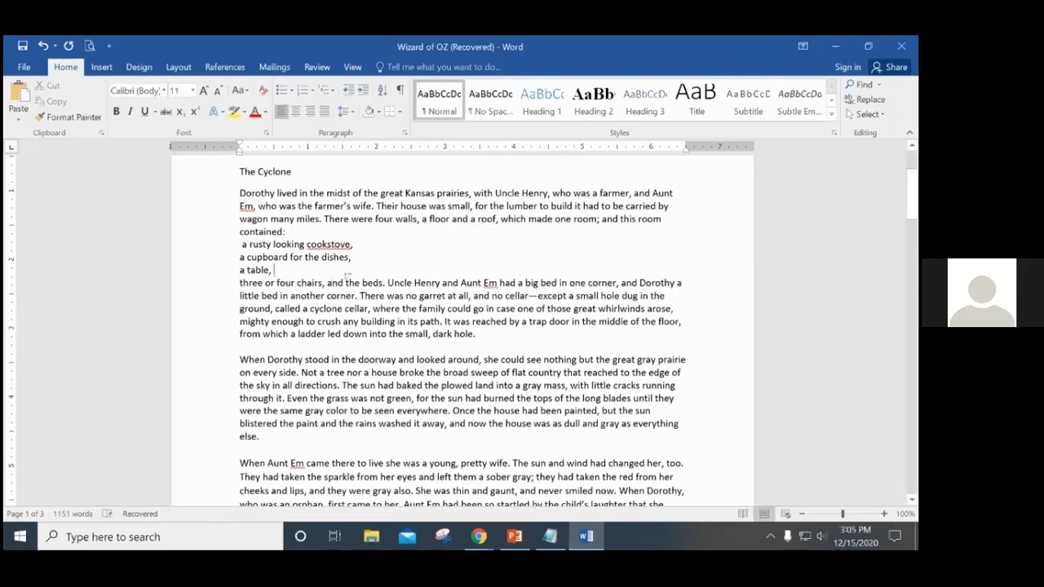
click(327, 283)
key(Return)
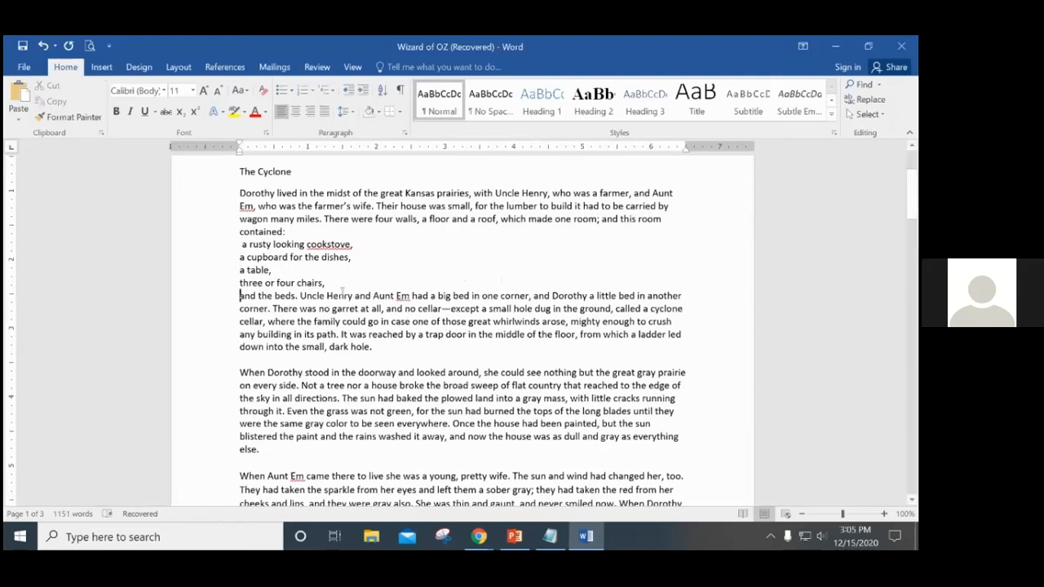
click(306, 294)
key(Return)
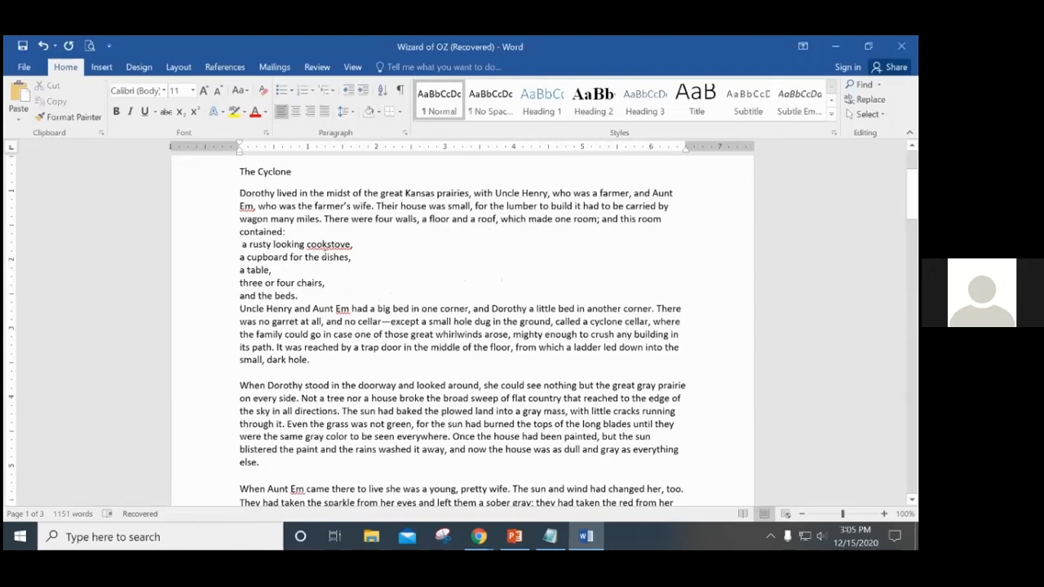
Apply bullets to the five room-content lines, remove them again and clear the selection
drag(299, 296, 235, 247)
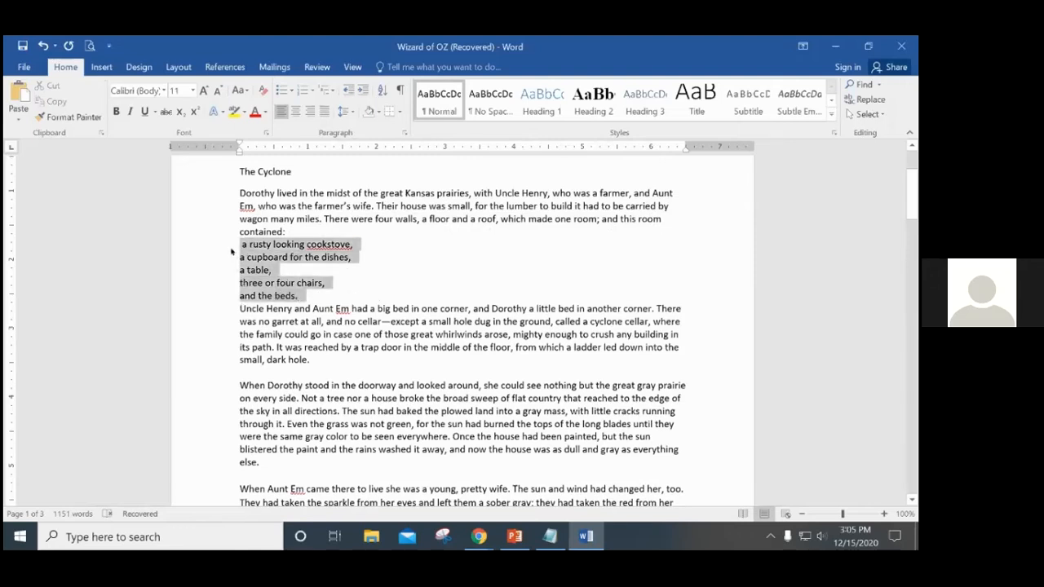
click(280, 90)
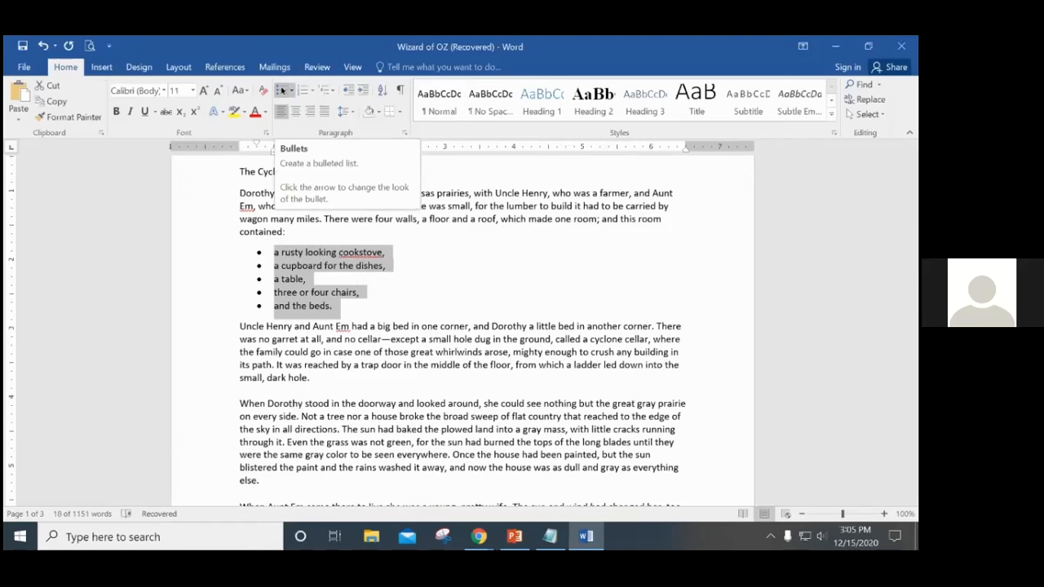
click(282, 90)
click(435, 302)
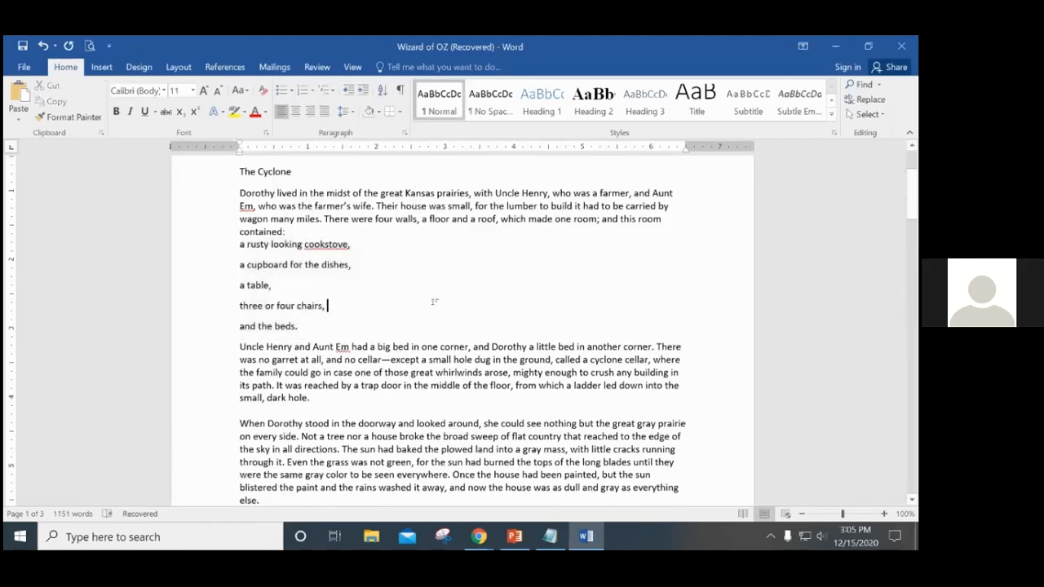
Format the five room-content lines as a bulleted list with solid square bullets
drag(242, 246, 365, 327)
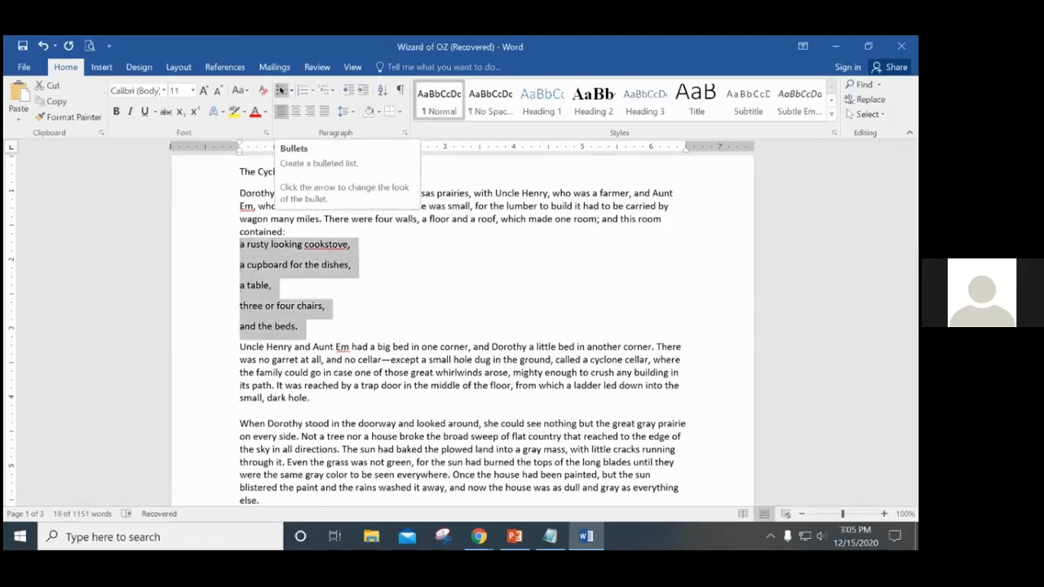
click(281, 90)
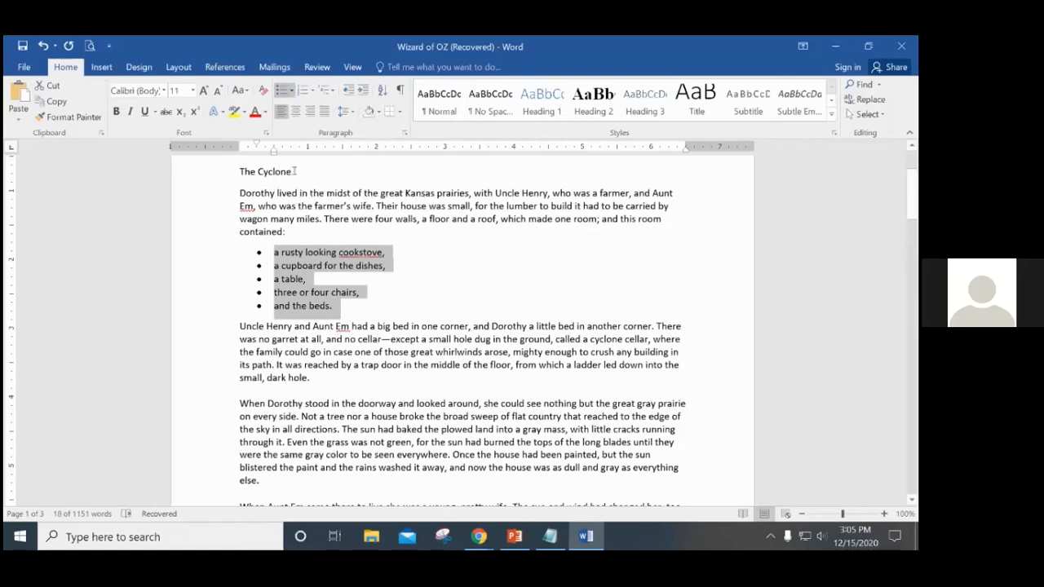
click(292, 91)
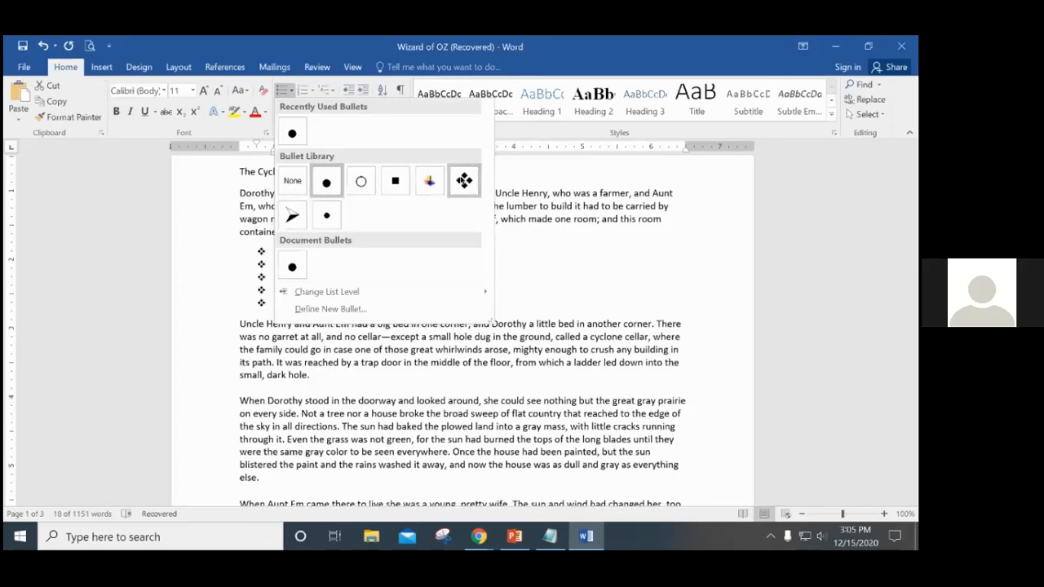
click(391, 180)
click(448, 289)
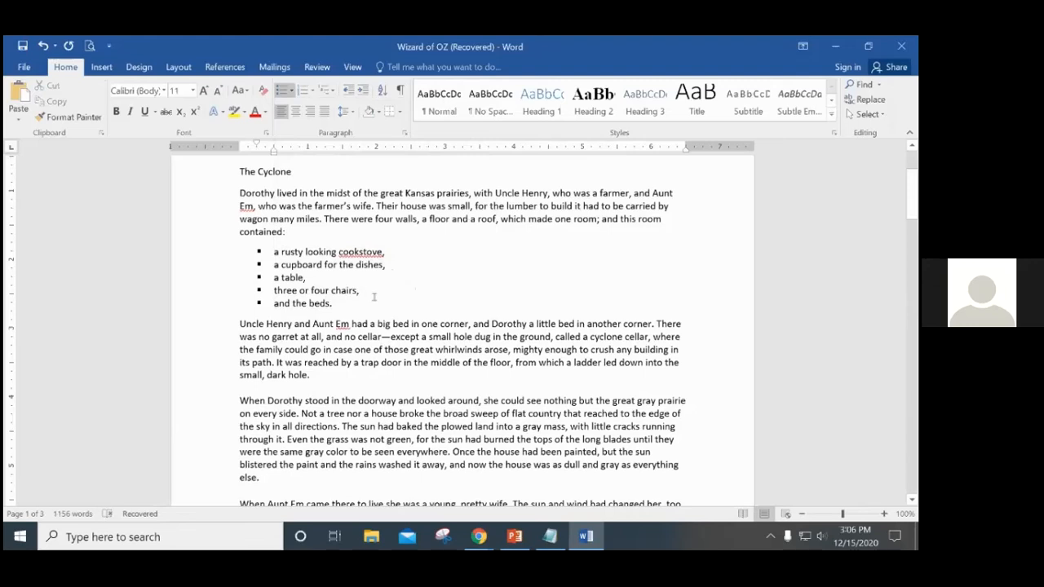
Convert the list of the room's contents to a numbered list in 1., 2., 3. format
drag(347, 301, 251, 257)
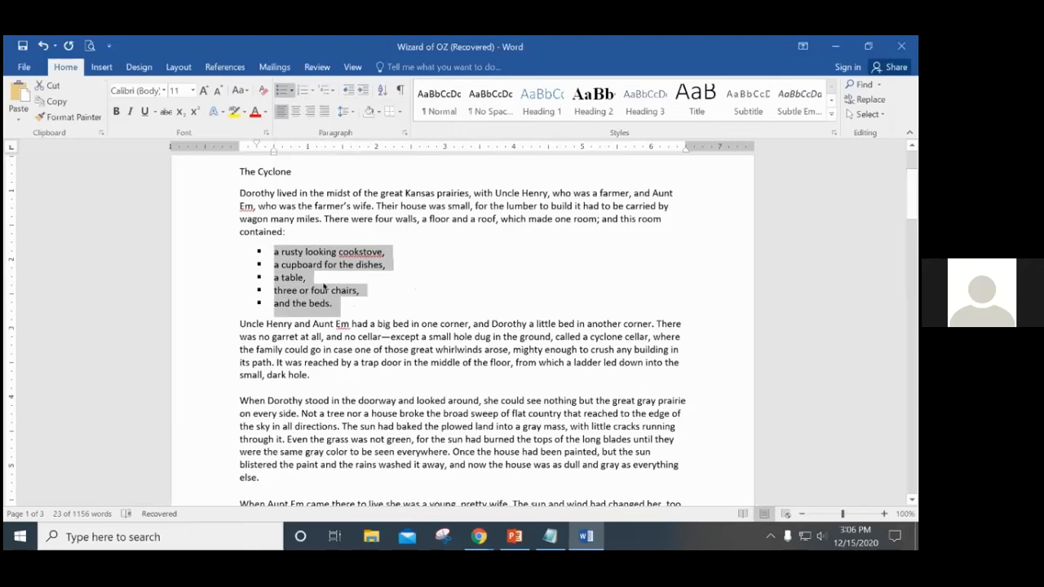
click(303, 91)
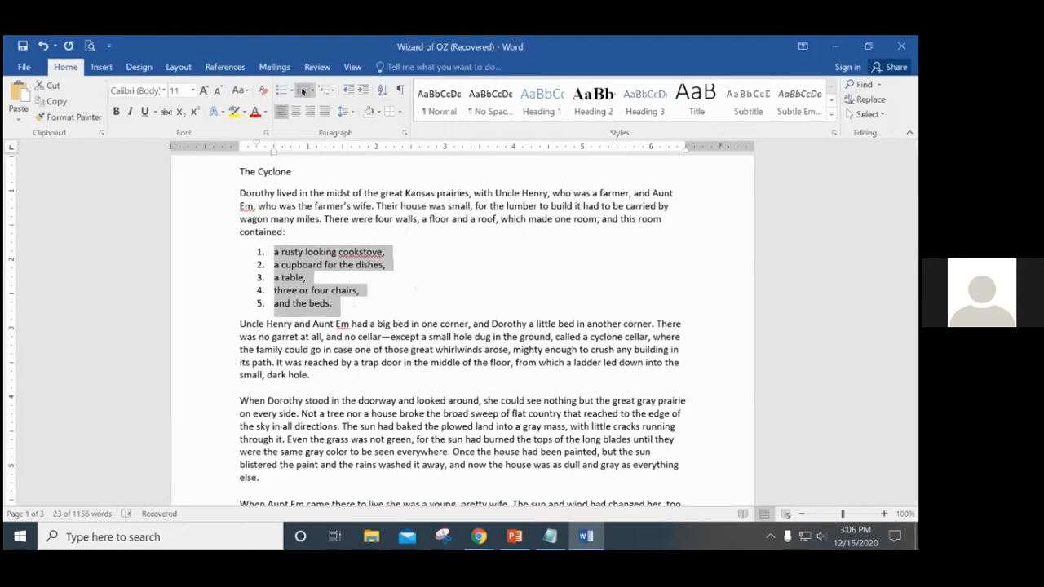
click(437, 279)
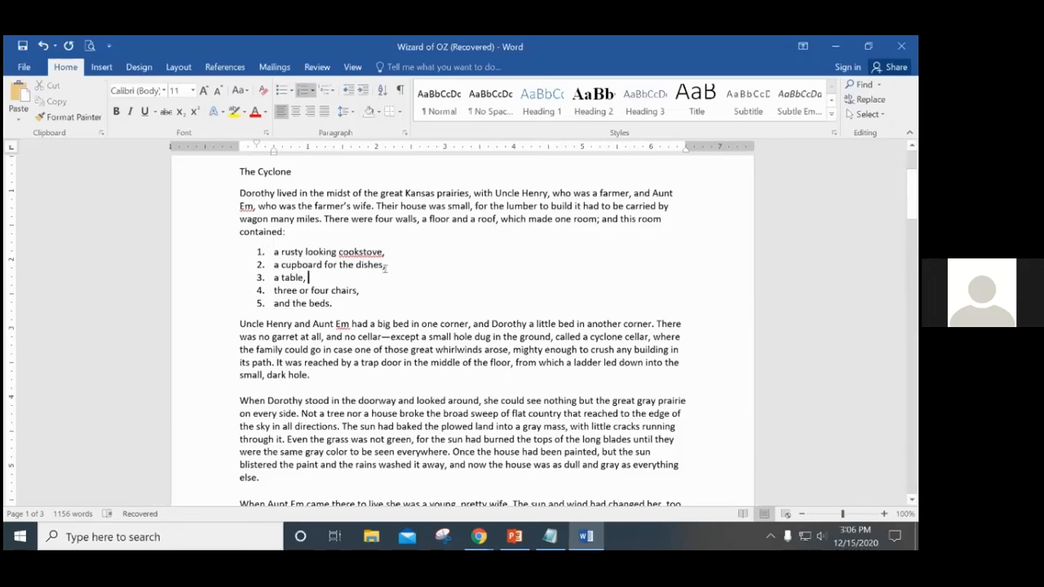
Copy the text "a rusty looking cookstove," from the first list item and delete it there
click(276, 252)
drag(274, 252, 386, 252)
key(ctrl+c)
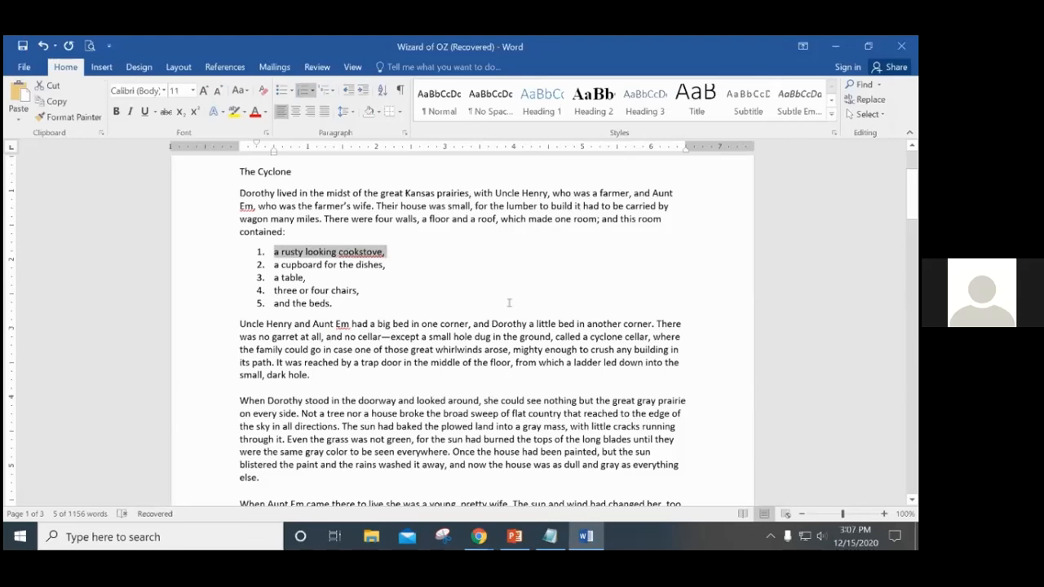
key(Delete)
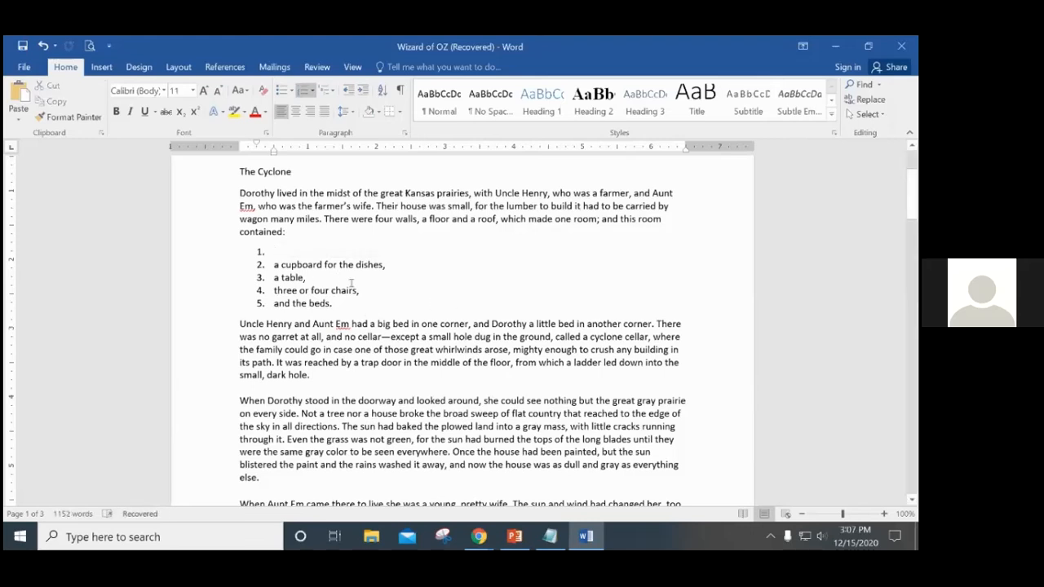
Insert a new numbered item after "a table," and paste the copied "a rusty looking cookstove," text into it
click(312, 279)
key(Return)
key(BackSpace)
key(BackSpace)
key(BackSpace)
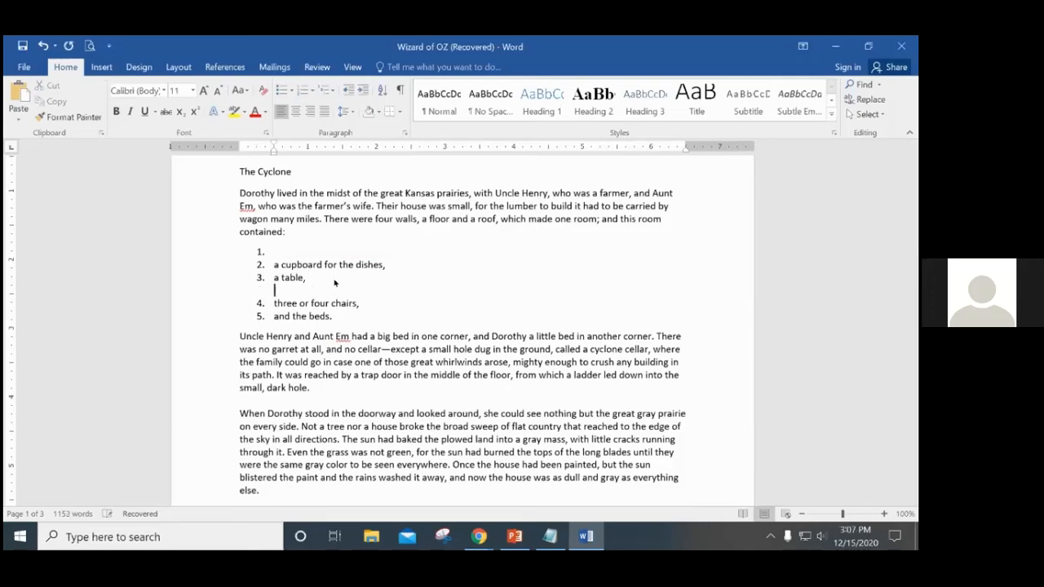
key(BackSpace)
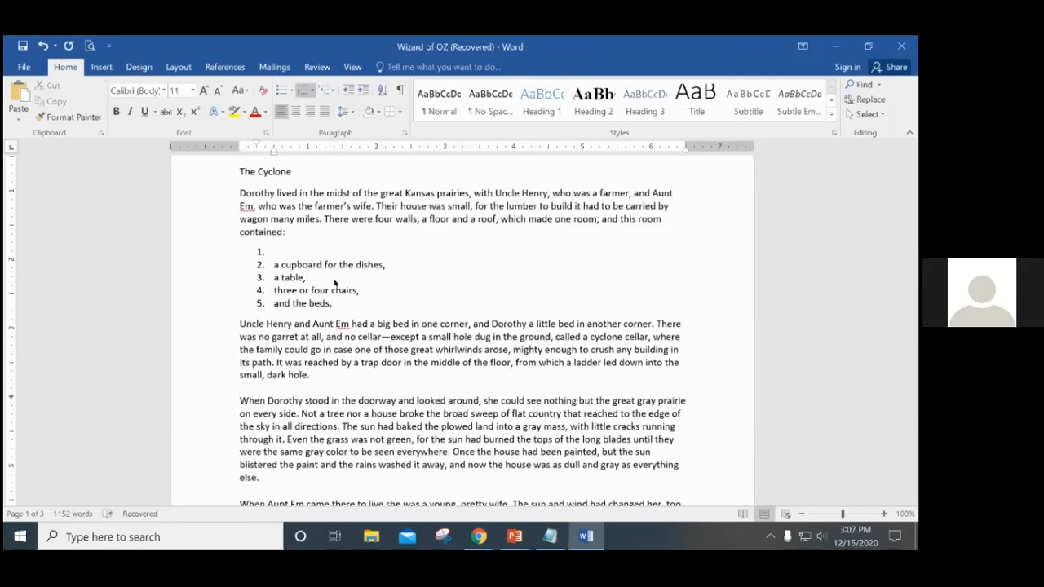
key(Return)
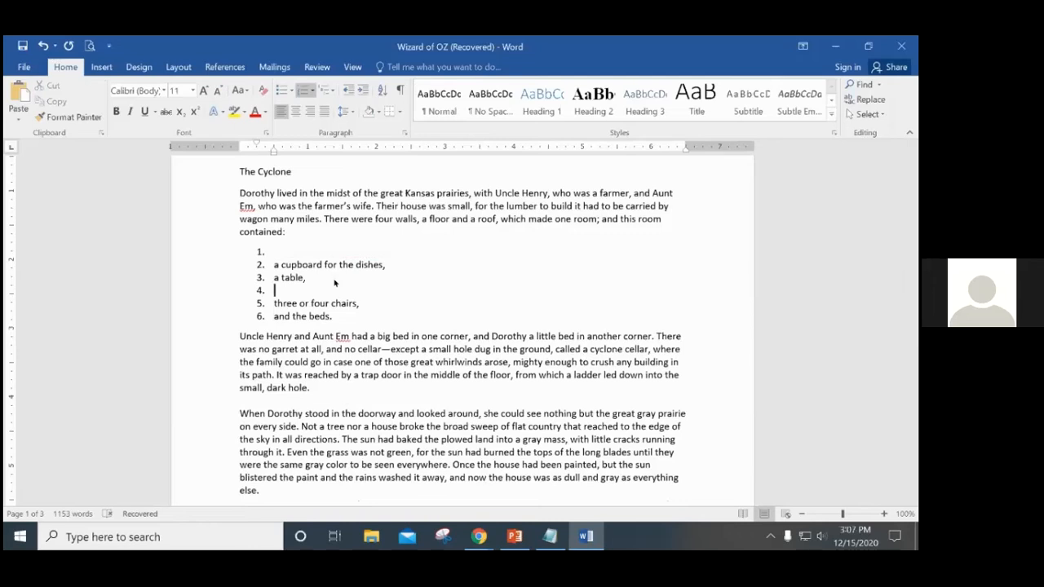
key(ctrl+v)
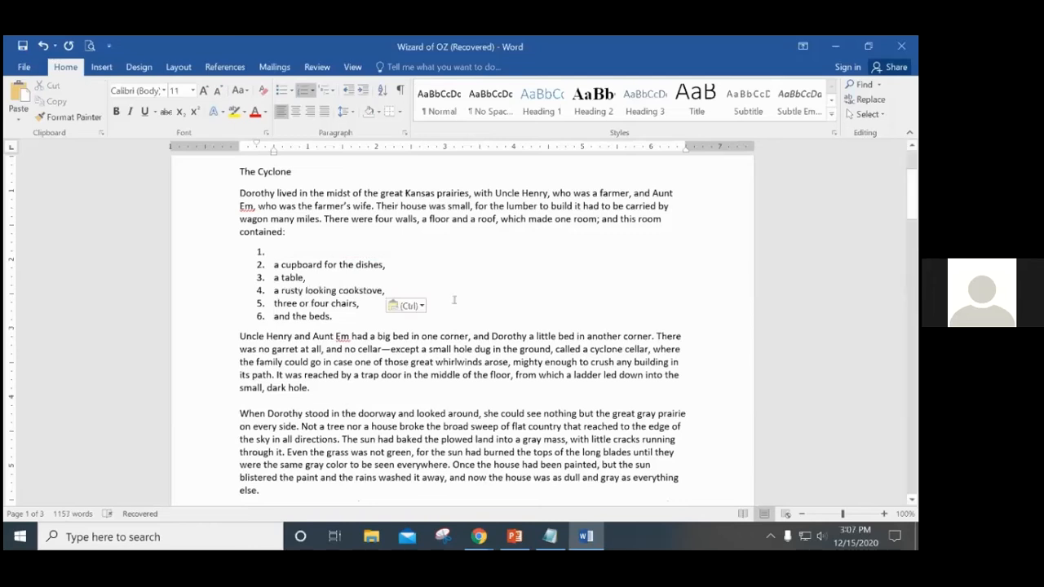
Add a new numbered item "coffee maker" after "three or four chairs,"
click(275, 252)
click(362, 305)
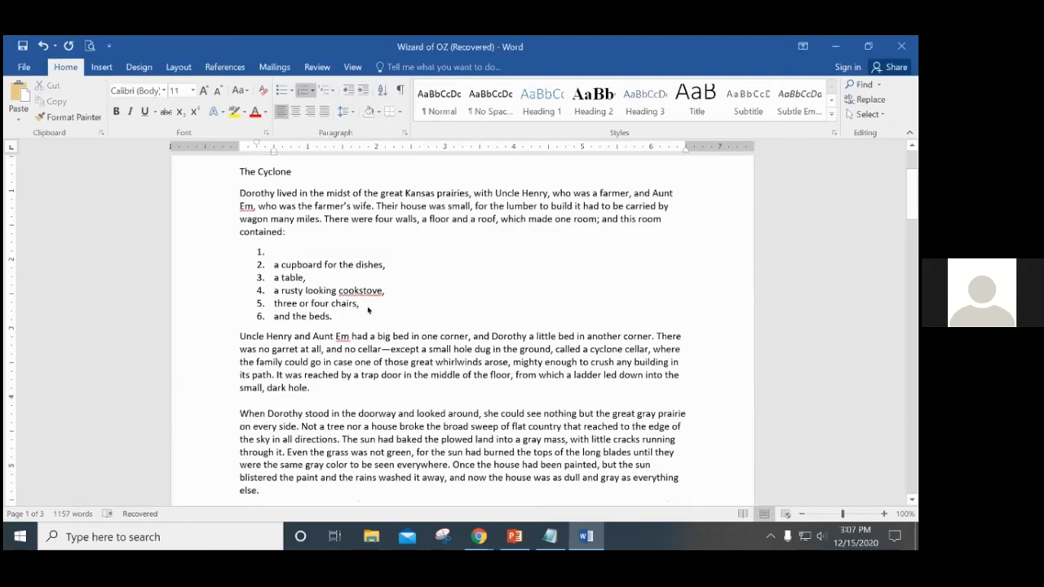
key(Return)
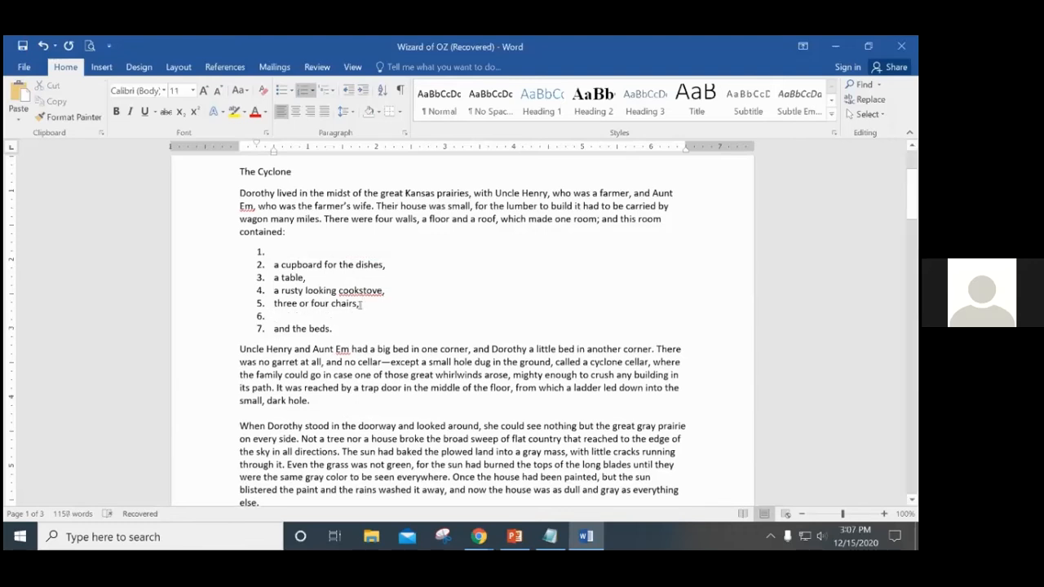
text(coffee maker)
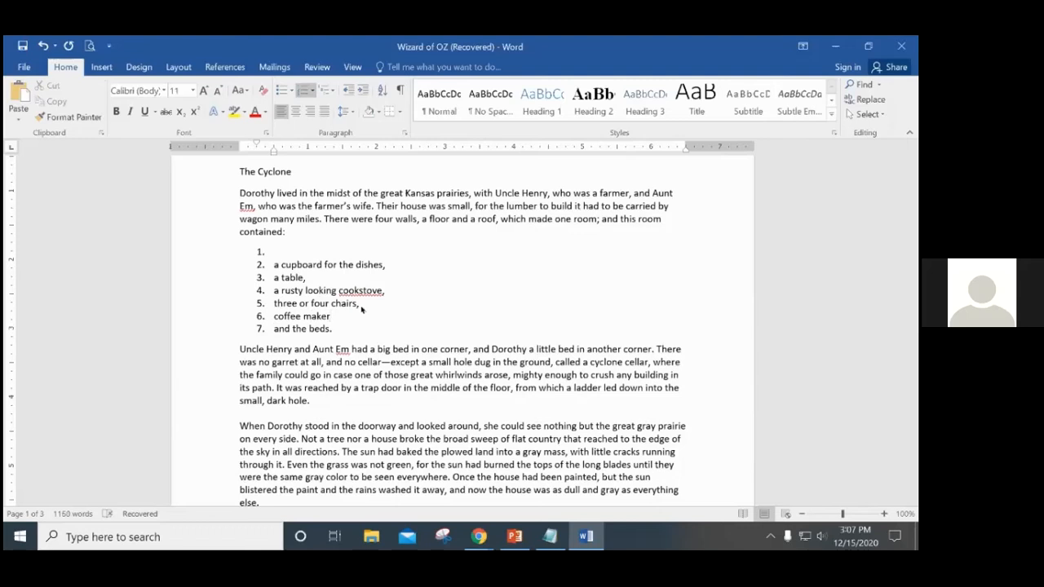
Add a new numbered item "nightstand" after "and the beds." at the end of the list
click(284, 243)
click(308, 253)
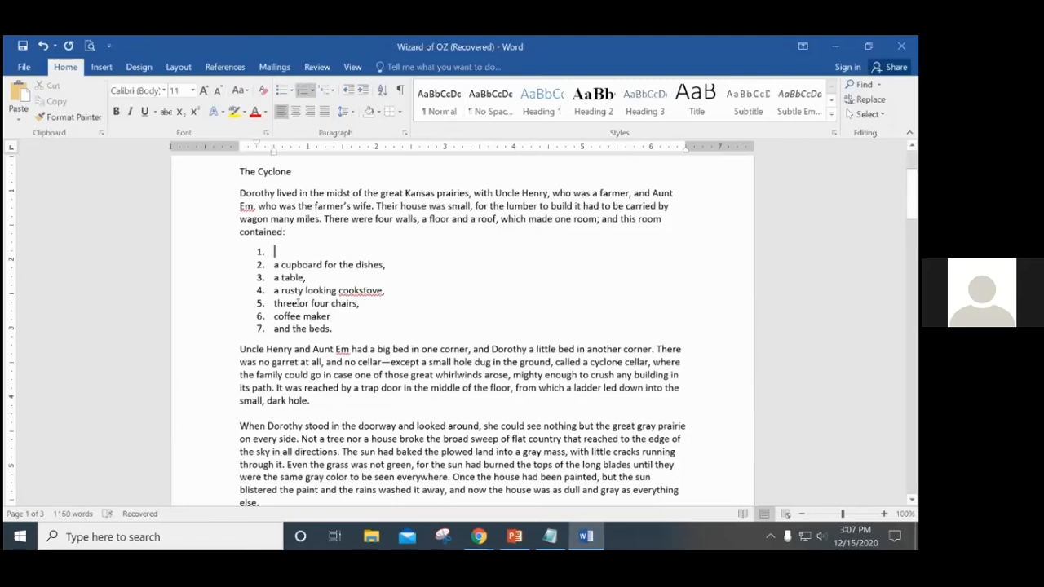
click(333, 329)
key(Return)
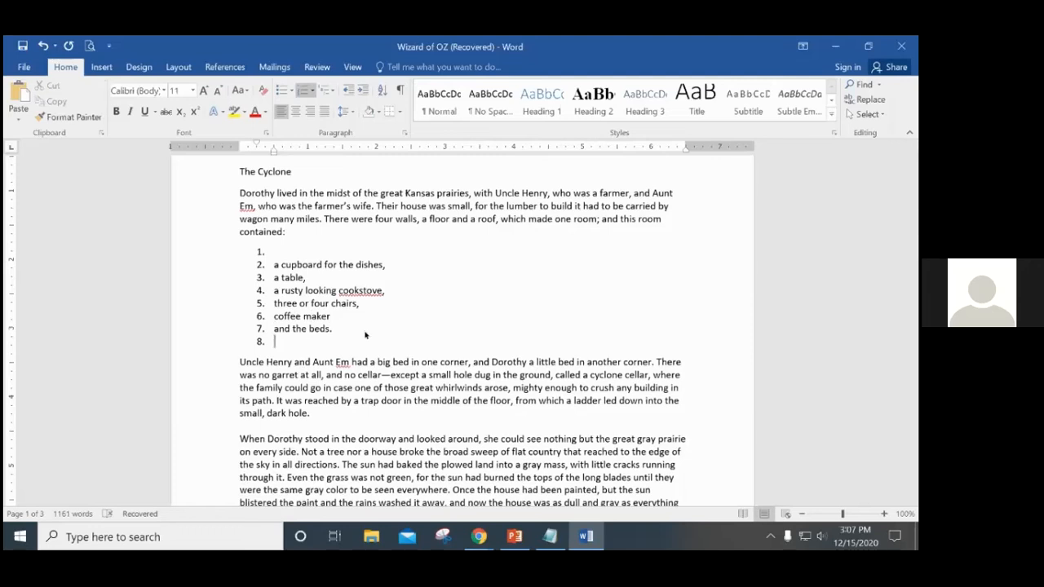
text(nightstand)
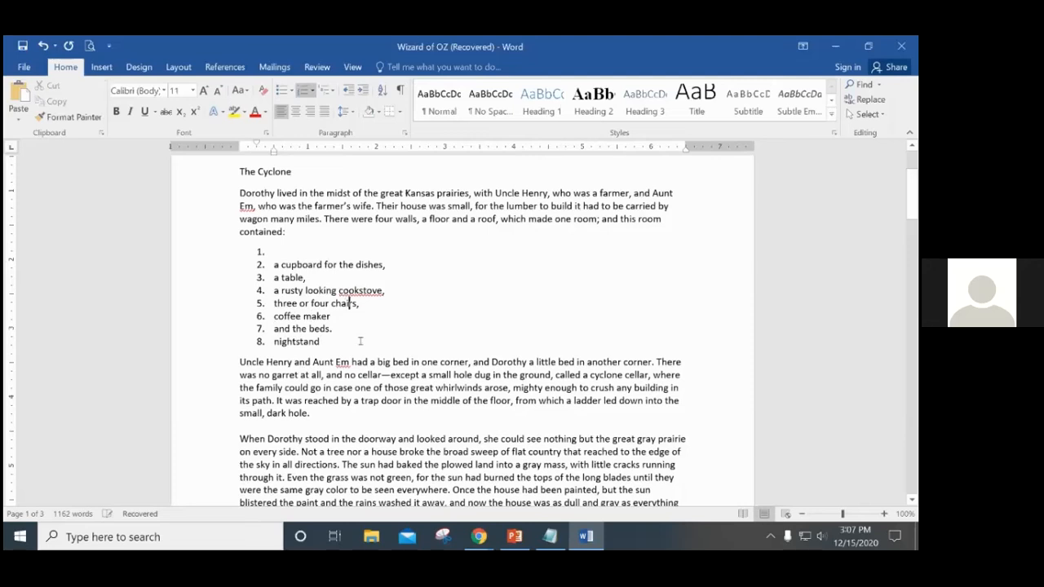
Add six placeholder numbered items reading "a" below "nightstand" and delete them again
key(Return)
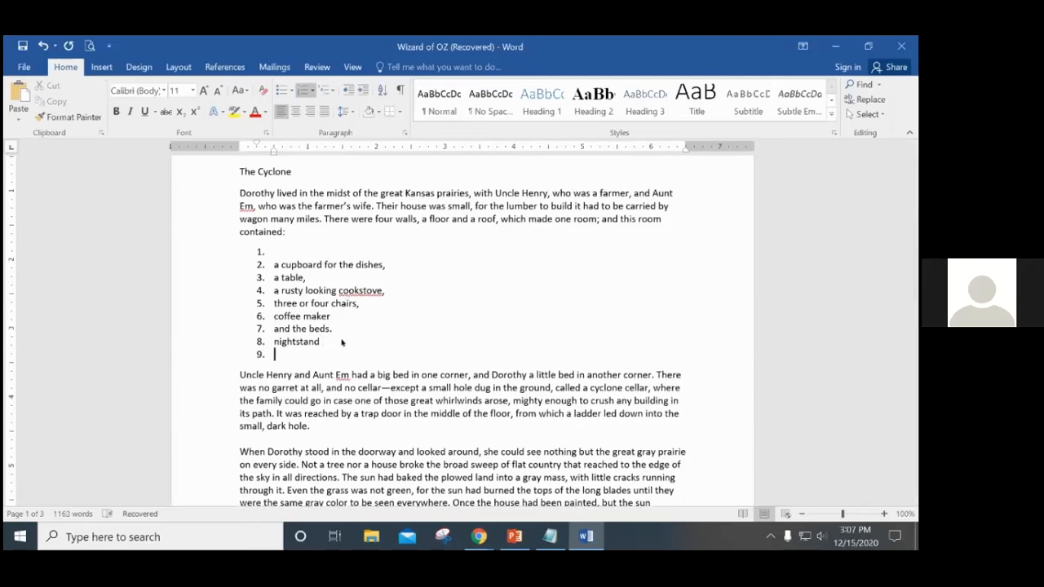
key(Return)
key(ctrl+z)
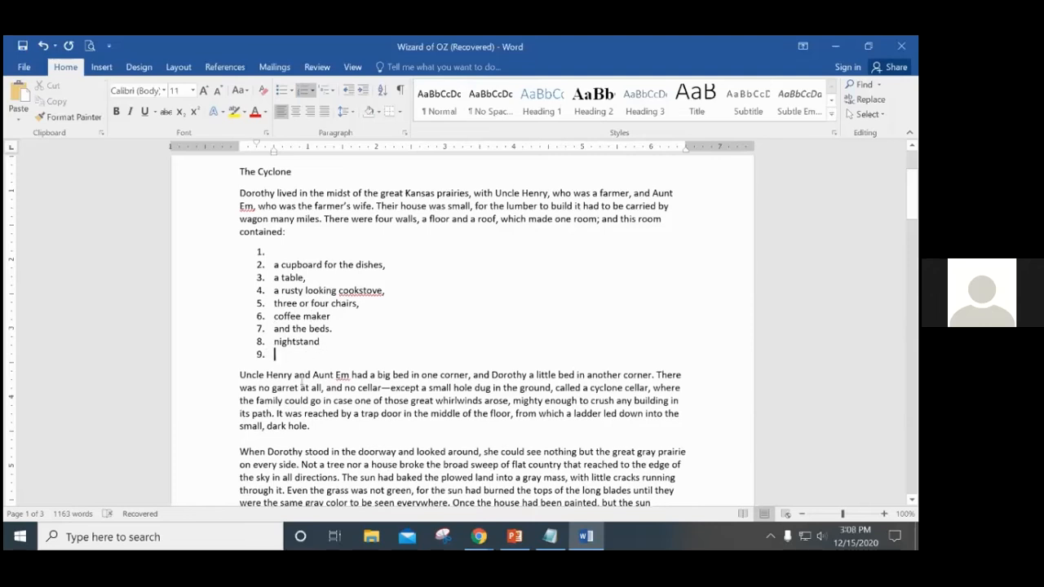
text(a)
key(Return)
text(a)
key(Return)
text(a)
key(Return)
text(a)
key(Return)
text(a)
key(Return)
text(a)
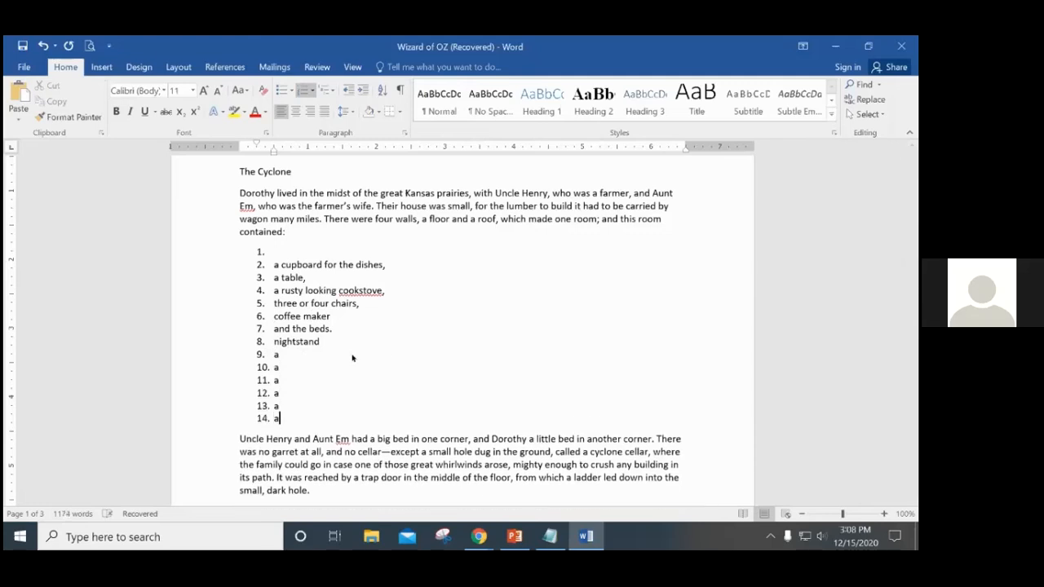
drag(284, 420, 241, 359)
key(Delete)
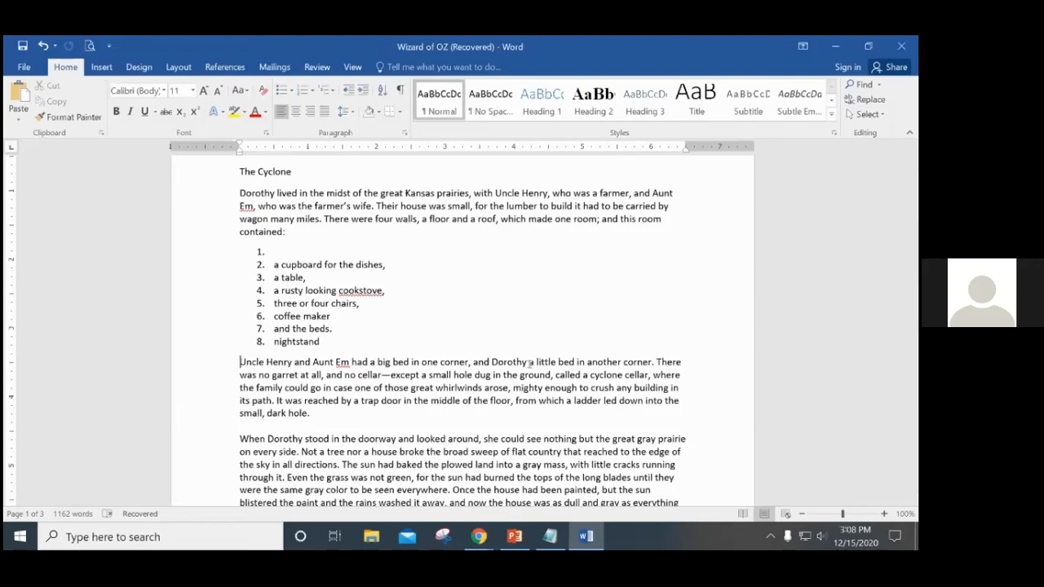
click(290, 253)
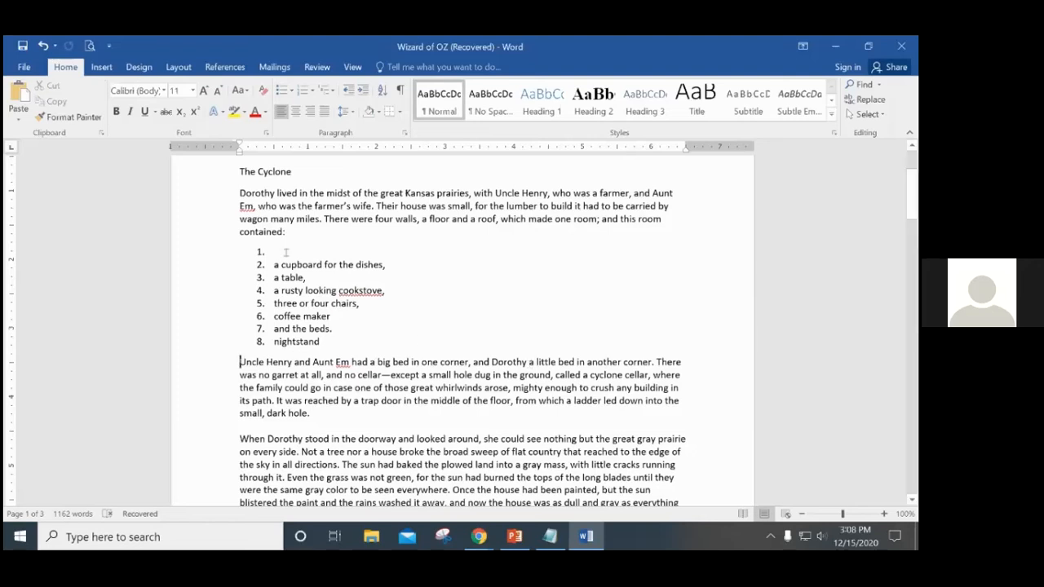
click(454, 329)
click(291, 248)
click(424, 350)
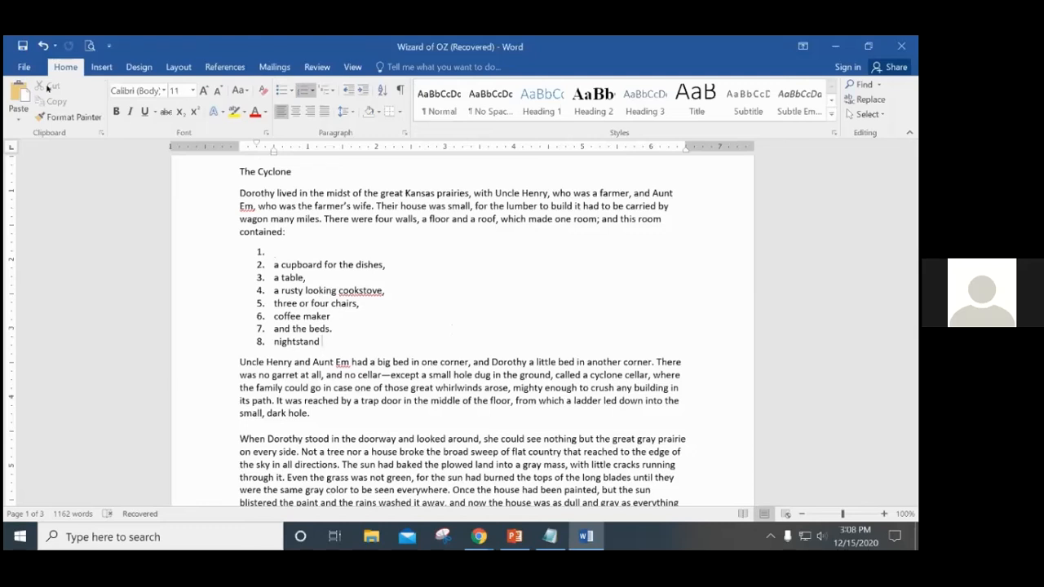
View the print preview of the chapter and return to the document
click(25, 67)
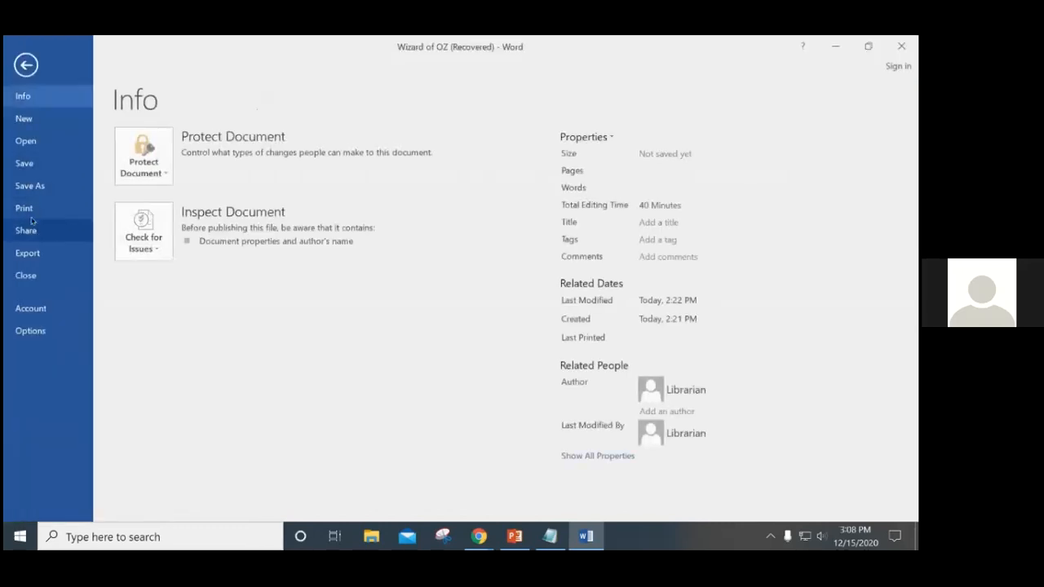
click(25, 208)
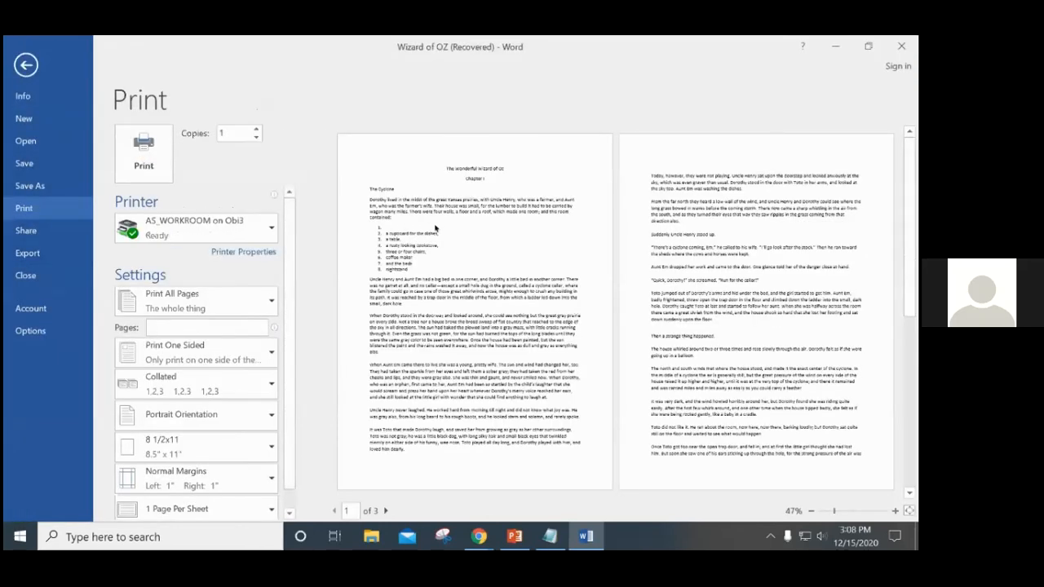
click(33, 67)
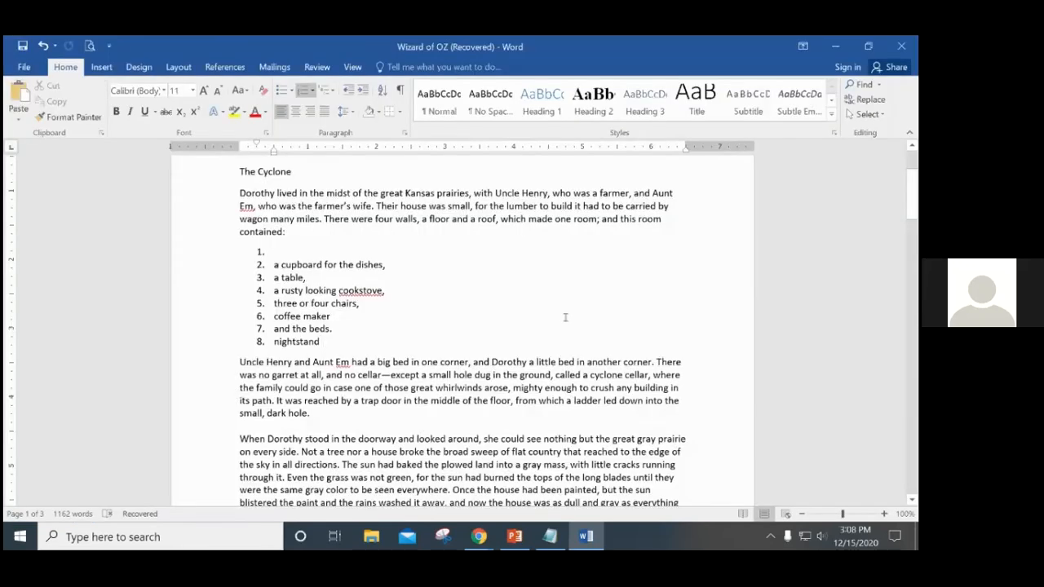
Move "nightstand" from the end of the list to item 1 and remove the leftover empty item below it
click(326, 251)
drag(320, 341, 341, 354)
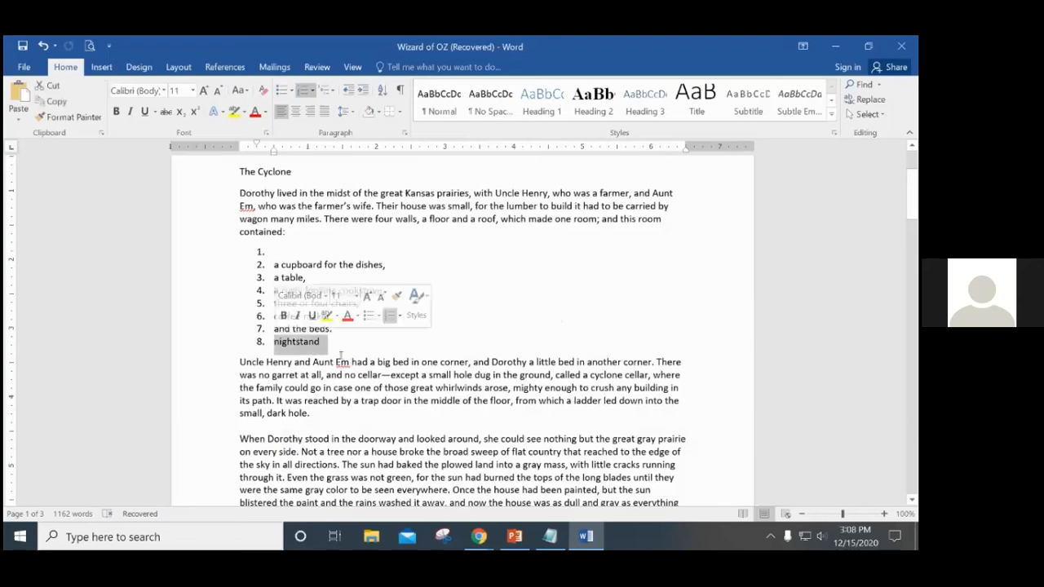
key(ctrl+x)
click(283, 251)
key(ctrl+v)
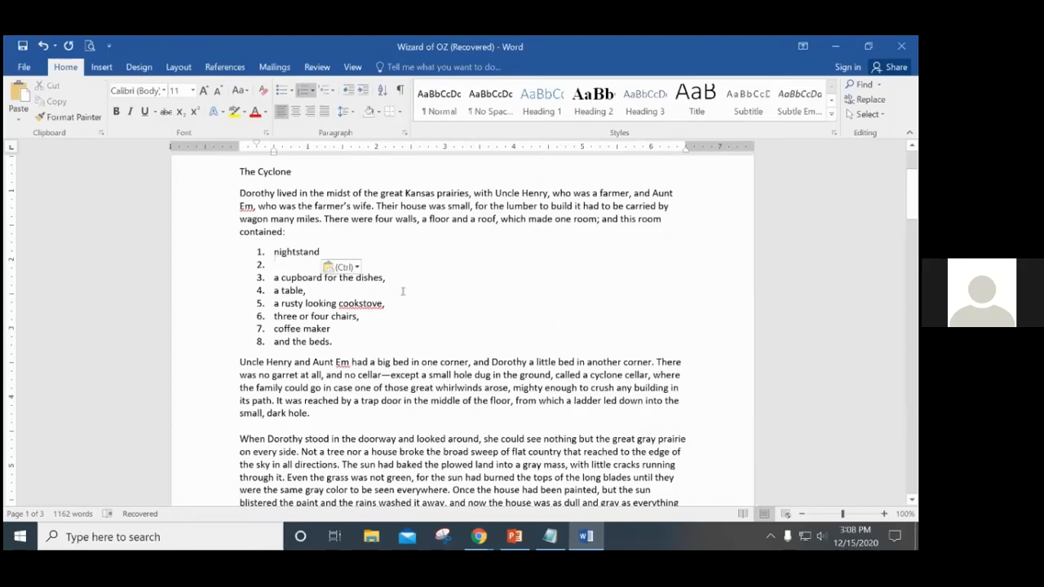
key(BackSpace)
key(BackSpace)
key(BackSpace)
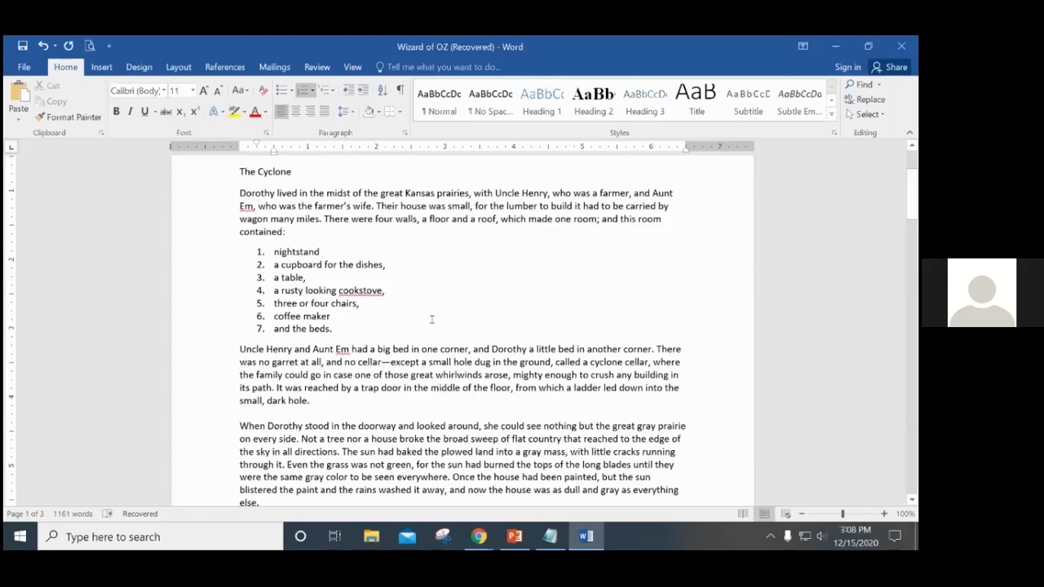
Apply the 1., 1.1., 1.1.1. multilevel list format to the whole list of the room's contents
drag(357, 328, 273, 252)
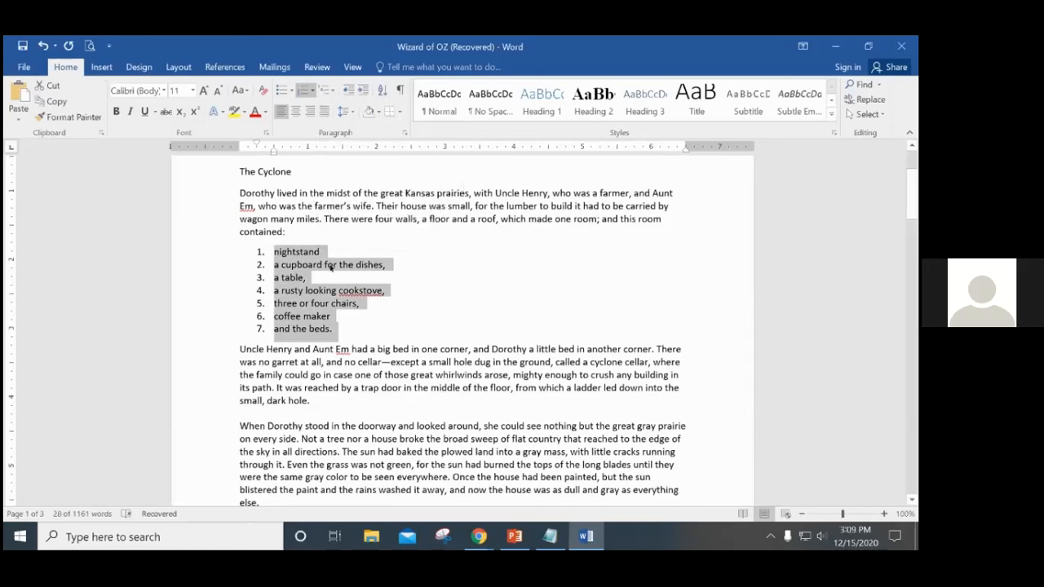
click(322, 89)
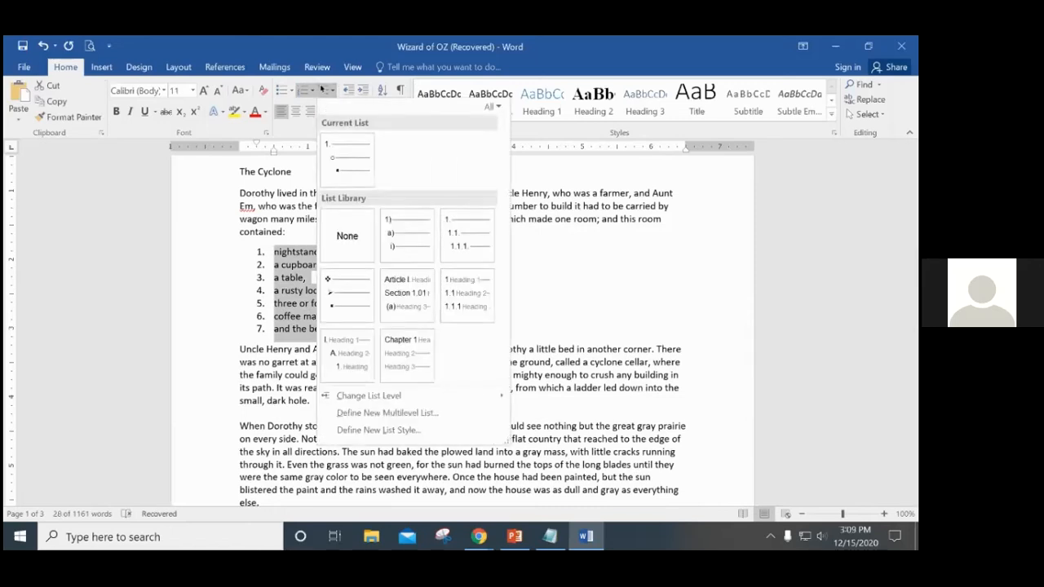
mouse_move(453, 235)
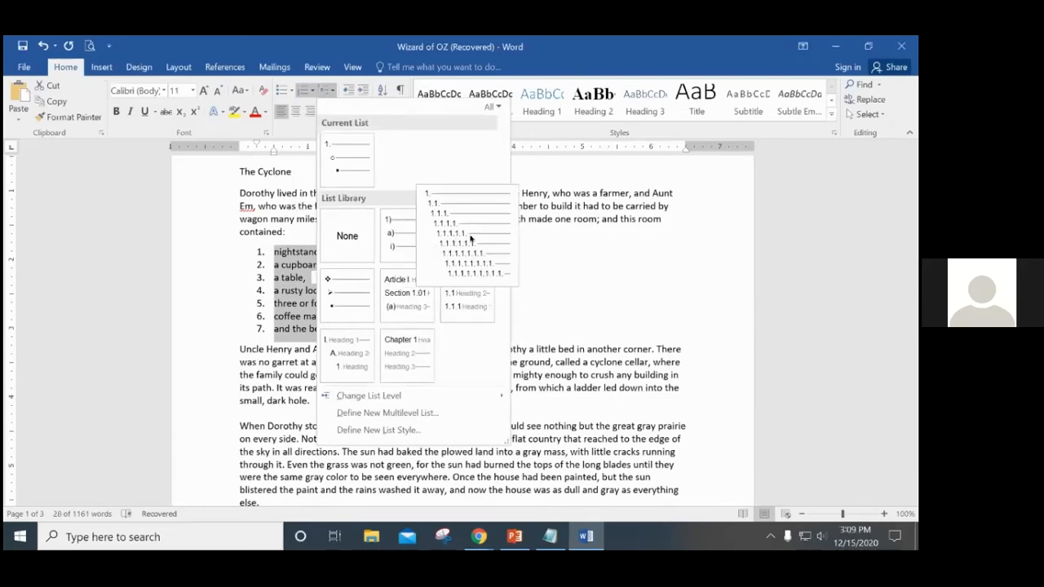
click(471, 238)
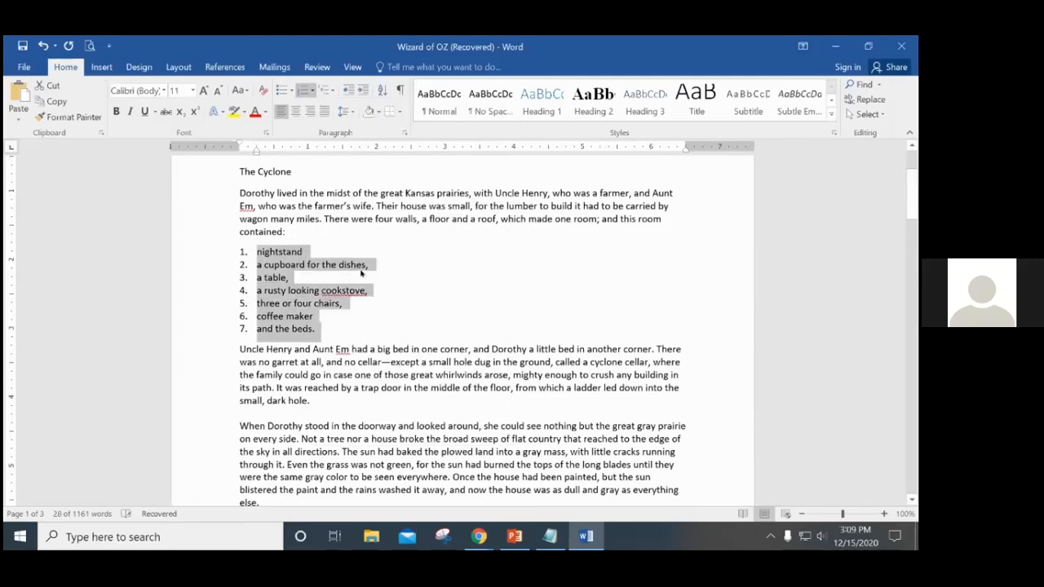
Add the second-level items "toothbrush", "book" and "lamp" under "nightstand"
click(324, 251)
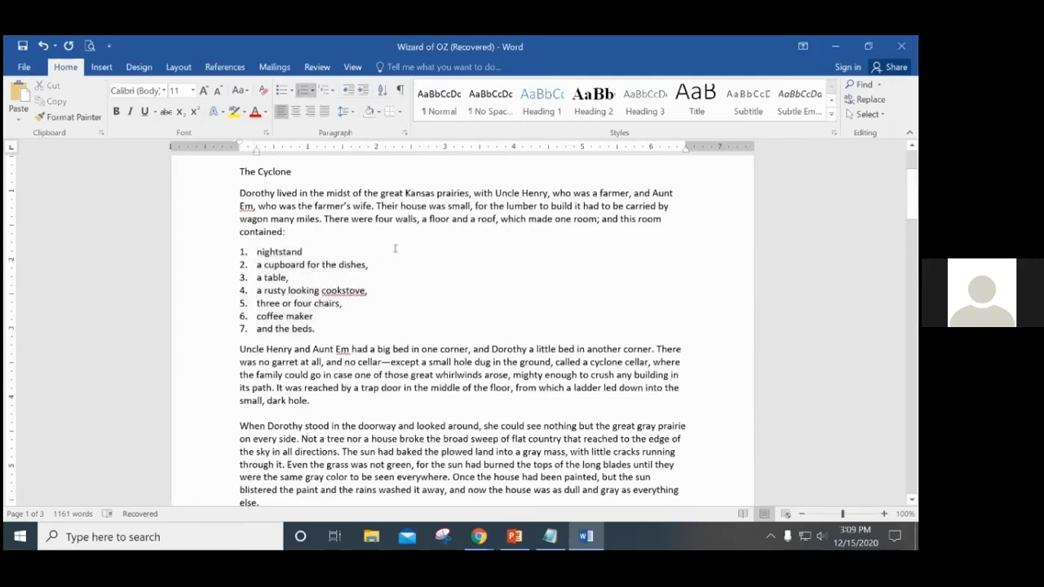
key(Return)
key(Tab)
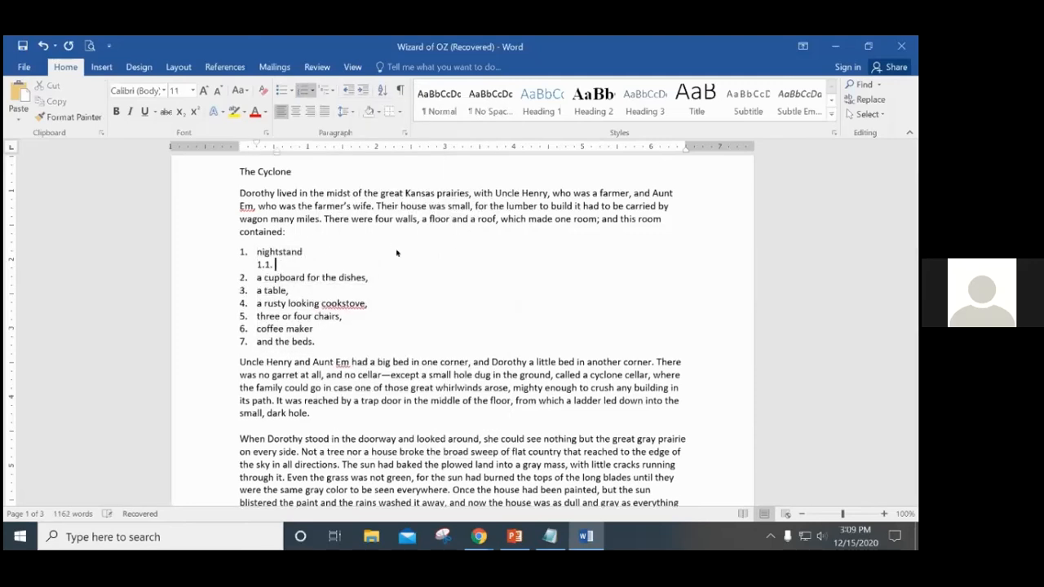
text(h)
key(BackSpace)
text(toothbrush)
key(Return)
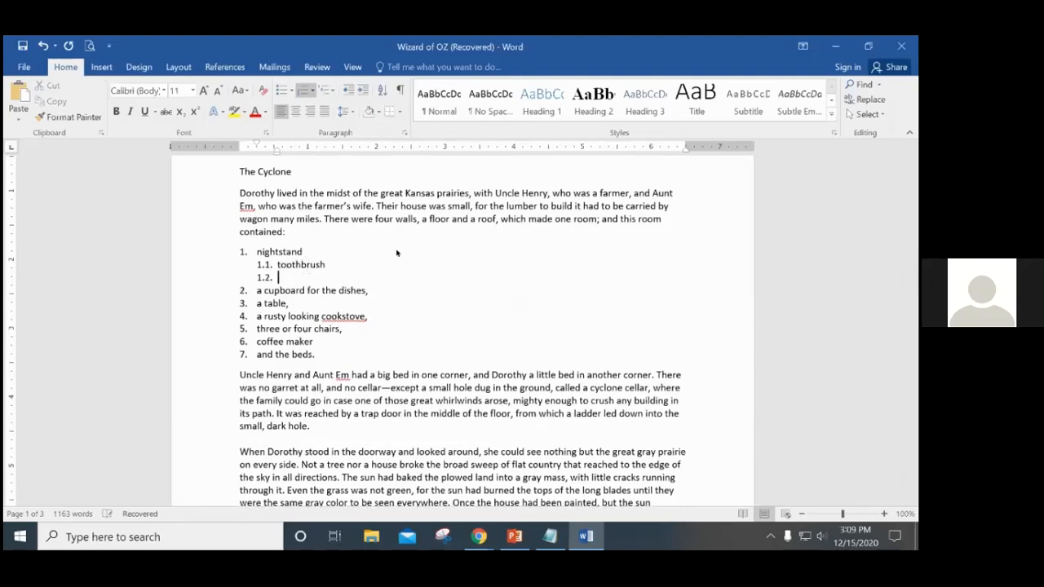
text(book)
key(Return)
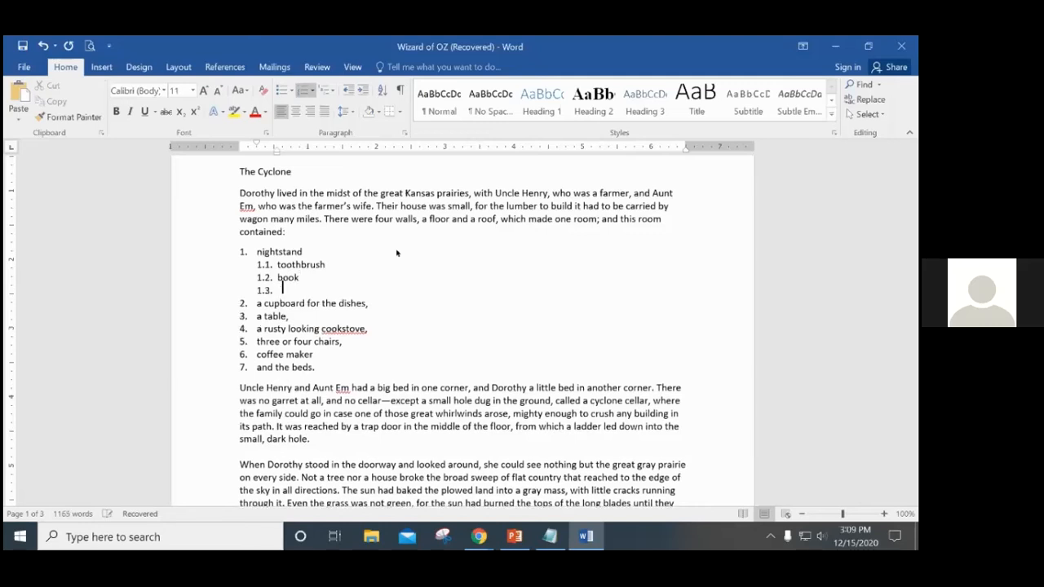
text(lamp)
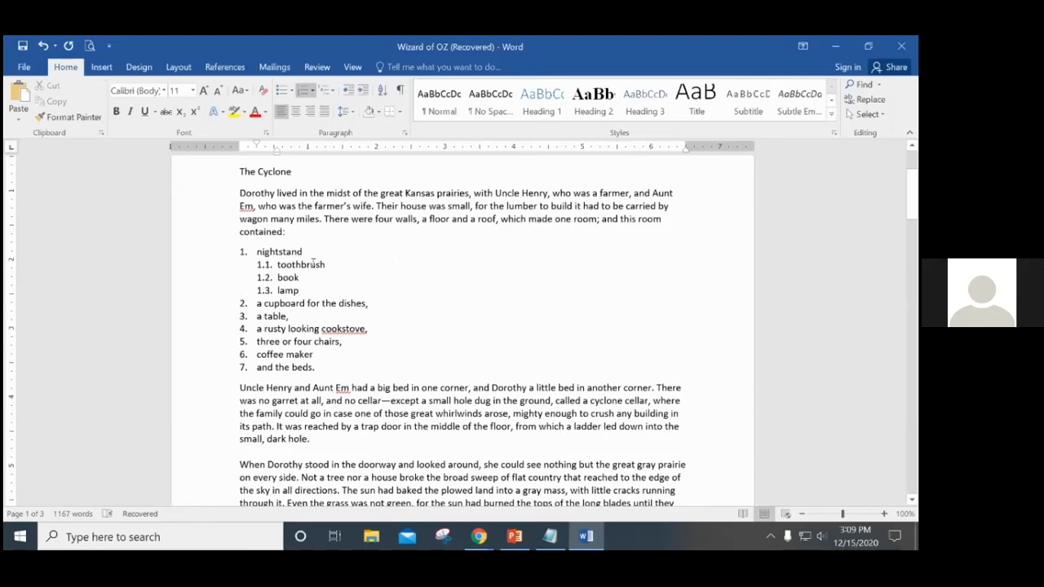
Add the third-level items "bristles" and "handle" under "toothbrush"
click(333, 263)
key(Return)
key(Tab)
text(bristles)
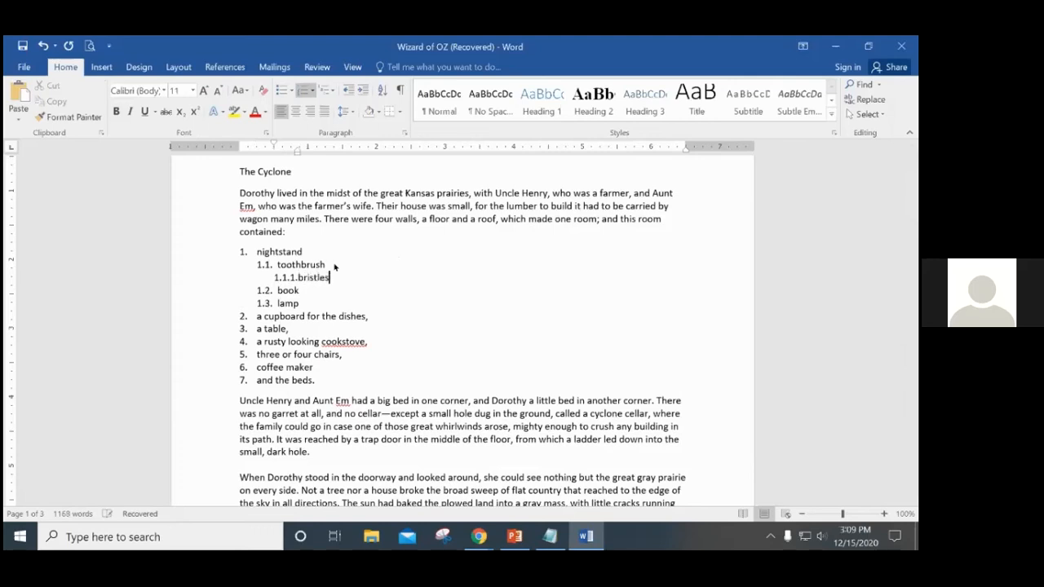
key(Return)
text(handle)
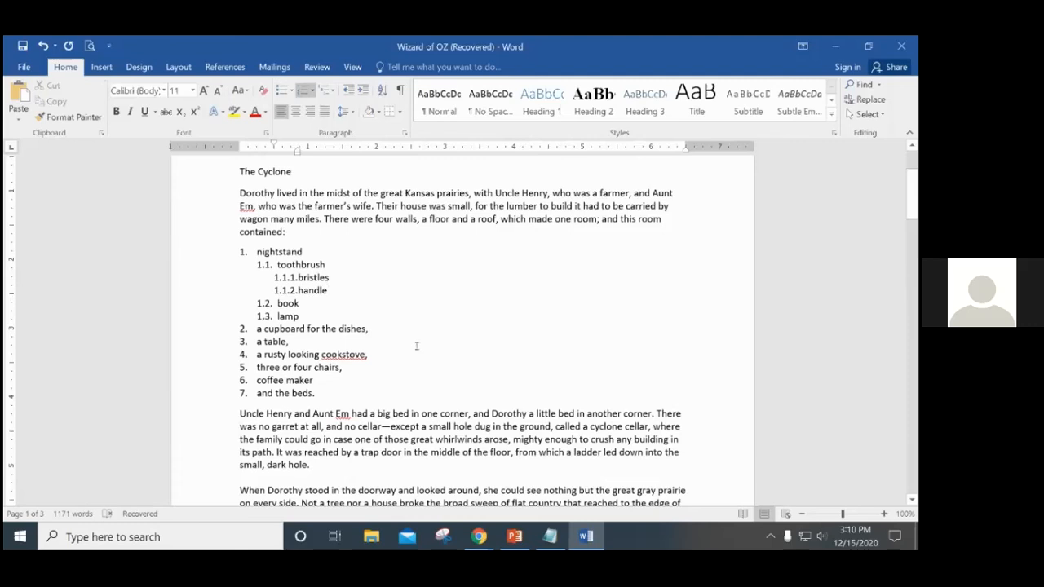
Run the spelling and grammar check, ignore this occurrence of "cookstove" and continue checking the rest of the document
scroll(417, 346, up, 3)
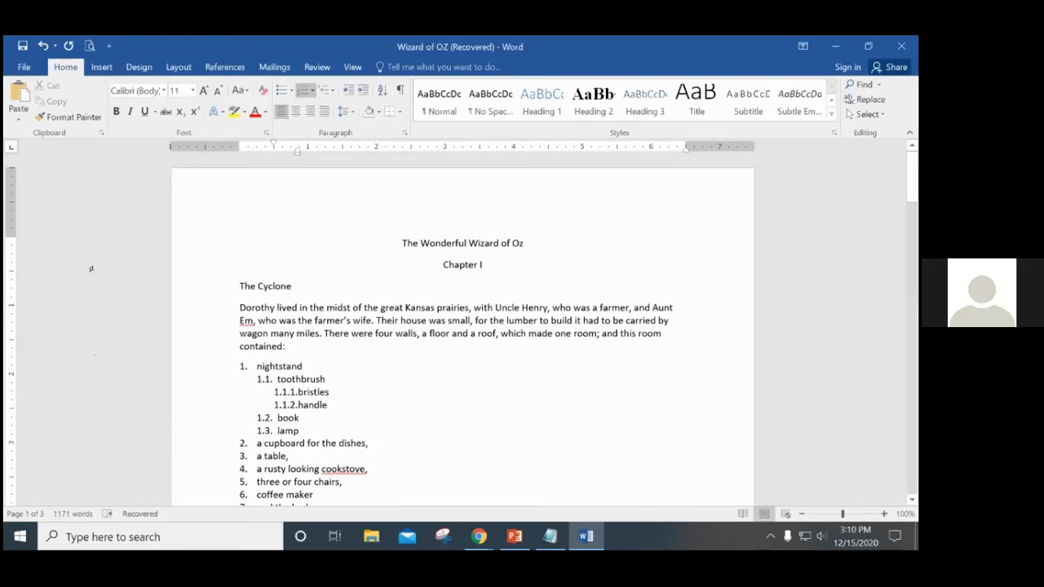
click(316, 67)
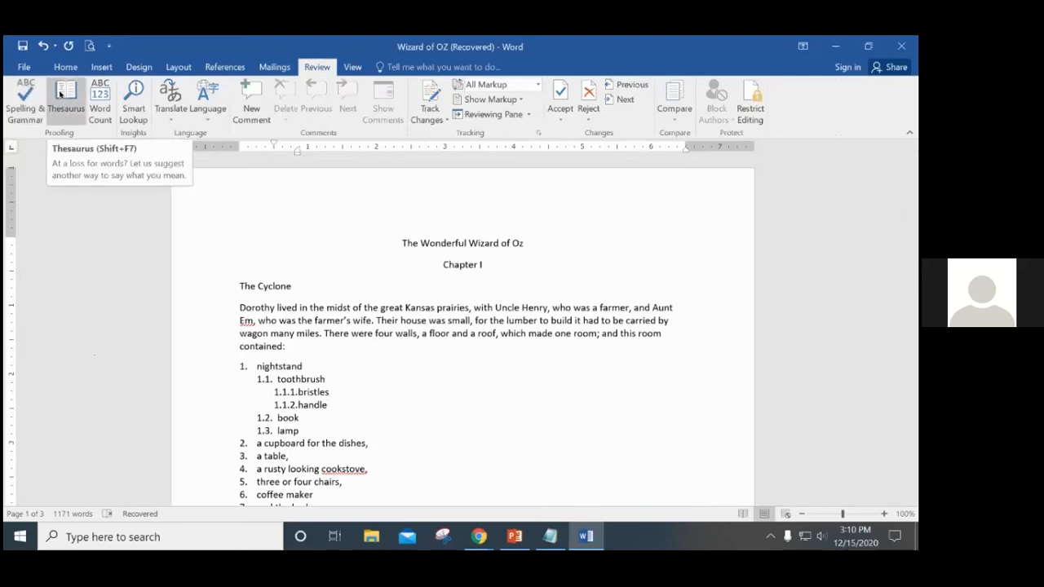
click(19, 96)
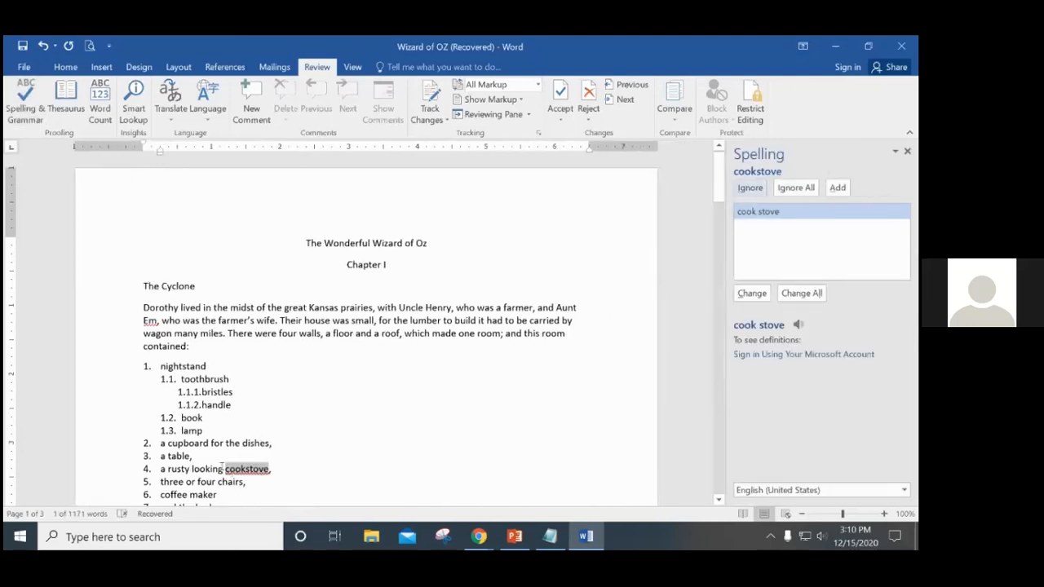
drag(222, 469, 271, 469)
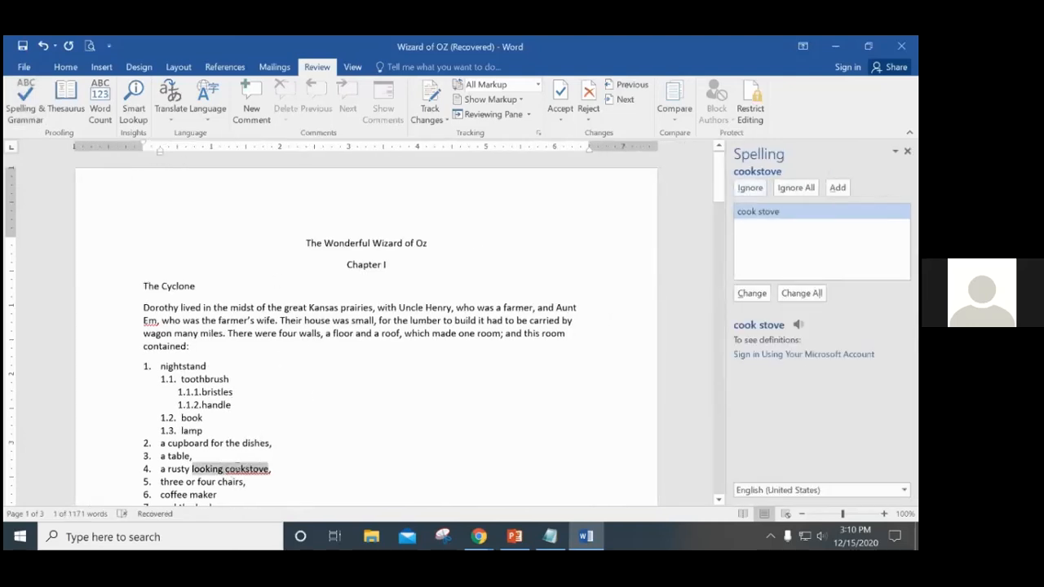
click(274, 469)
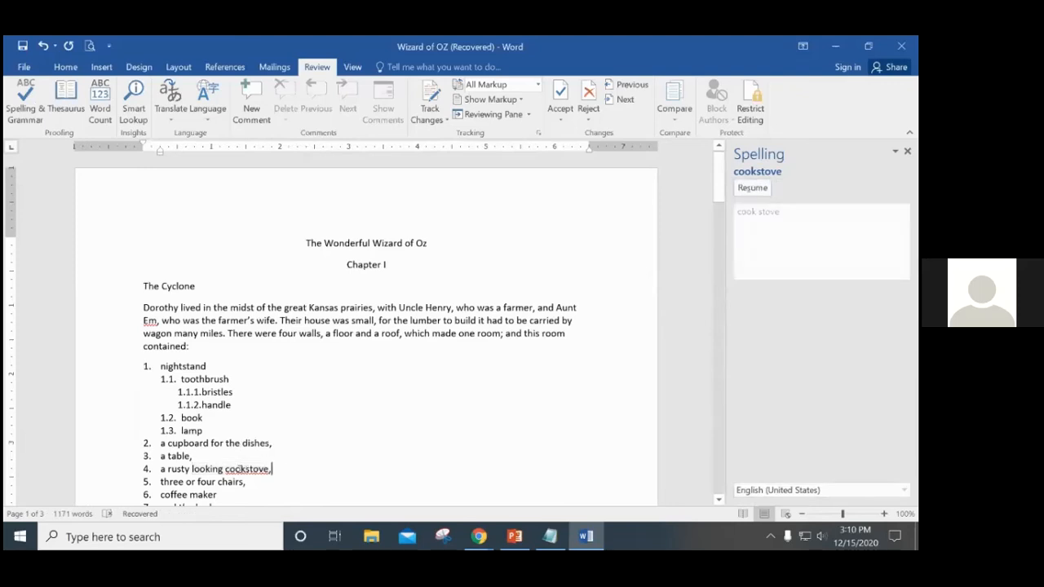
drag(225, 469, 272, 469)
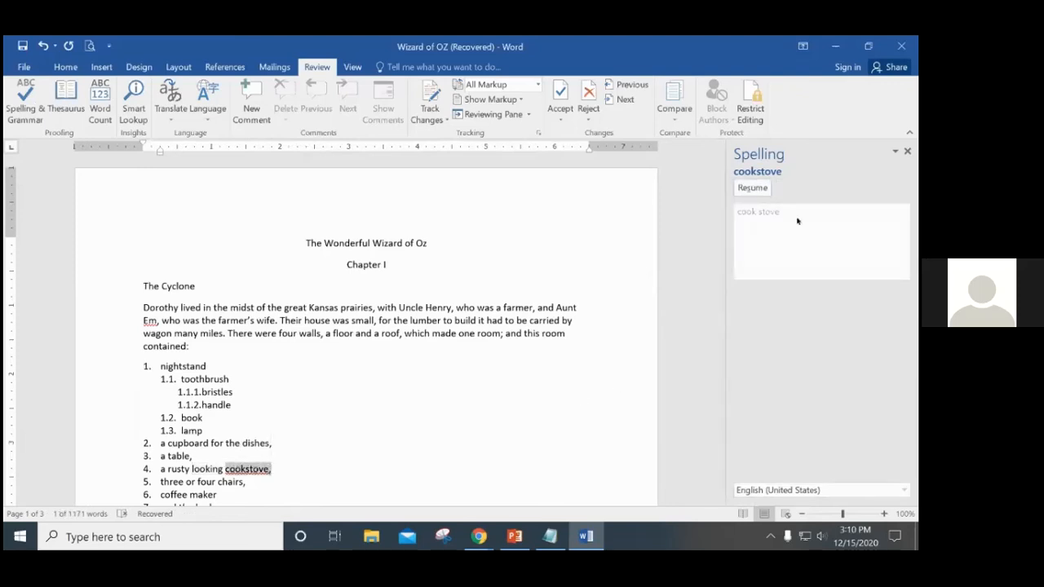
click(751, 183)
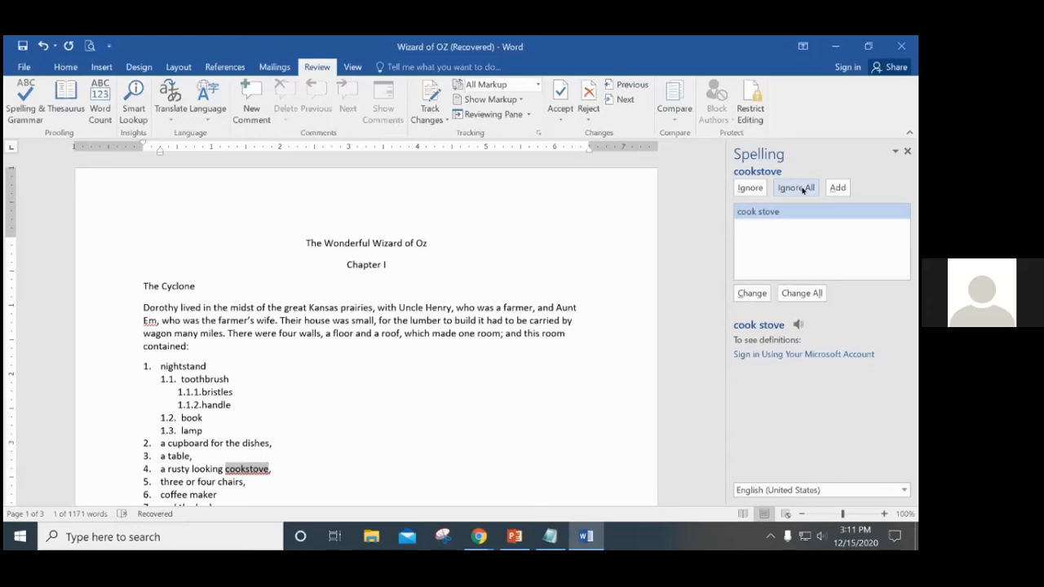
click(750, 188)
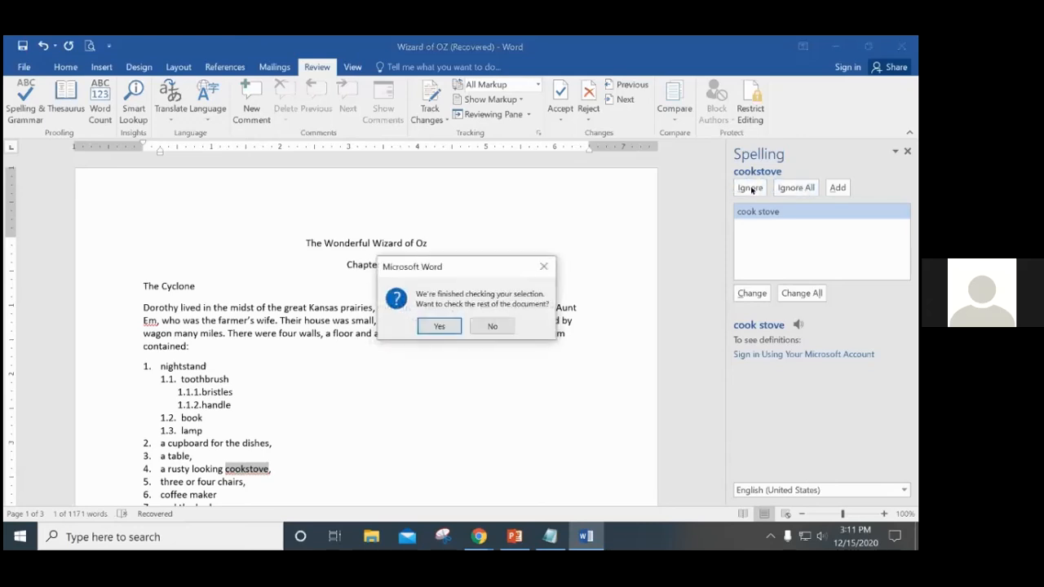
click(439, 326)
click(438, 325)
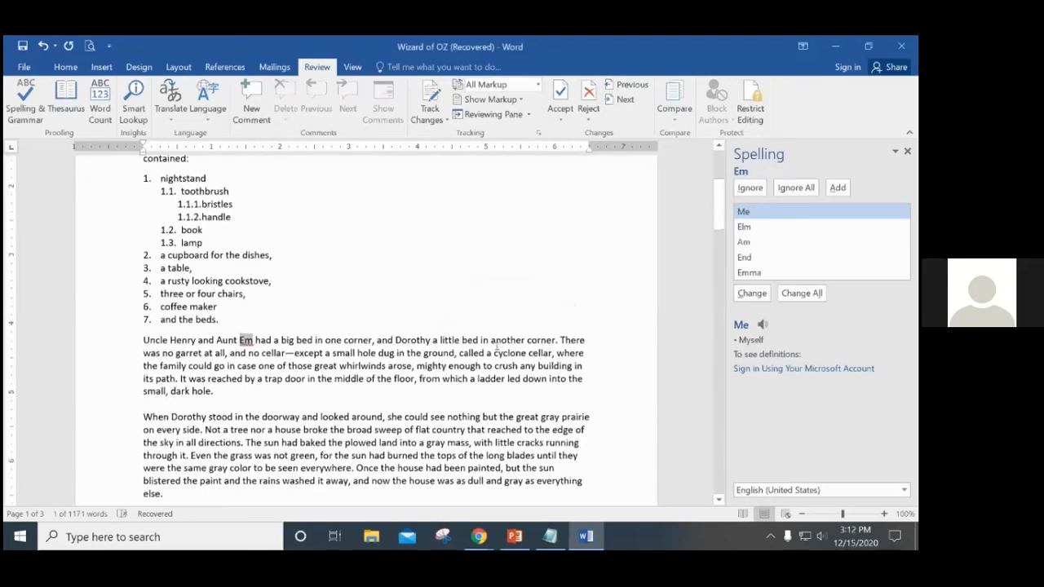
click(499, 345)
scroll(512, 338, up, 5)
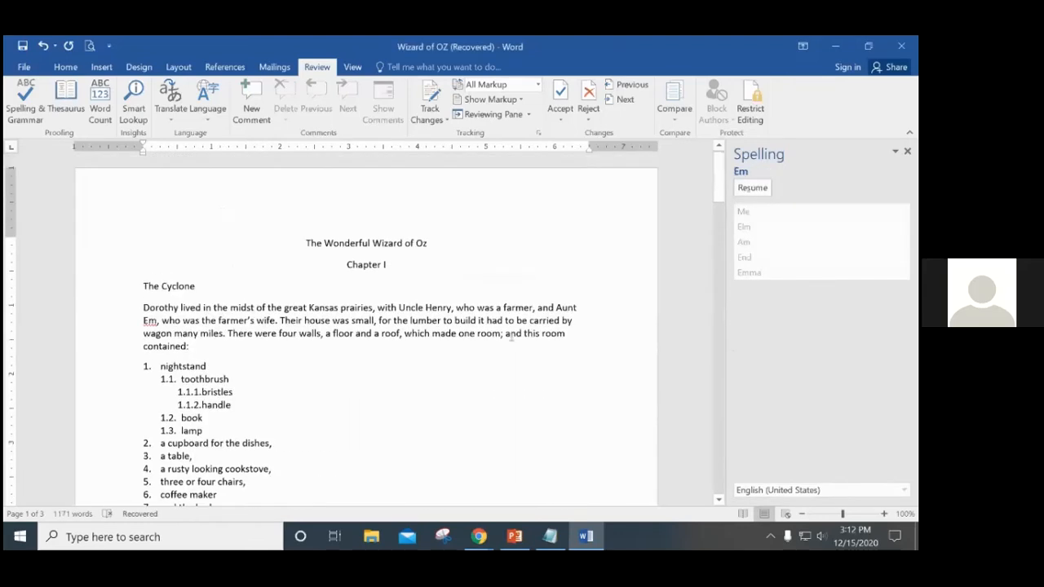
click(907, 151)
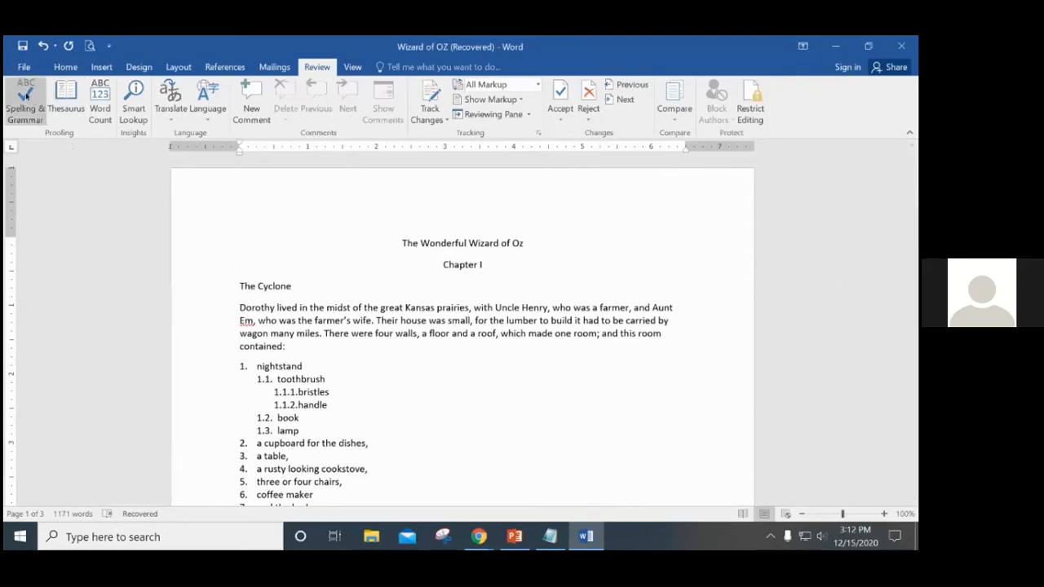
click(25, 100)
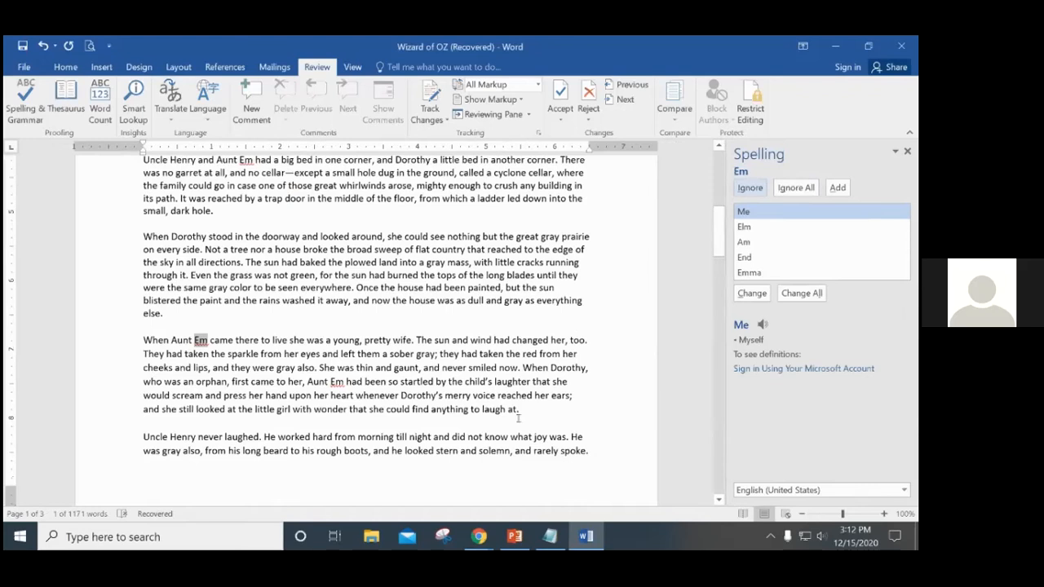
scroll(518, 419, down, 1)
scroll(517, 418, up, 6)
click(907, 152)
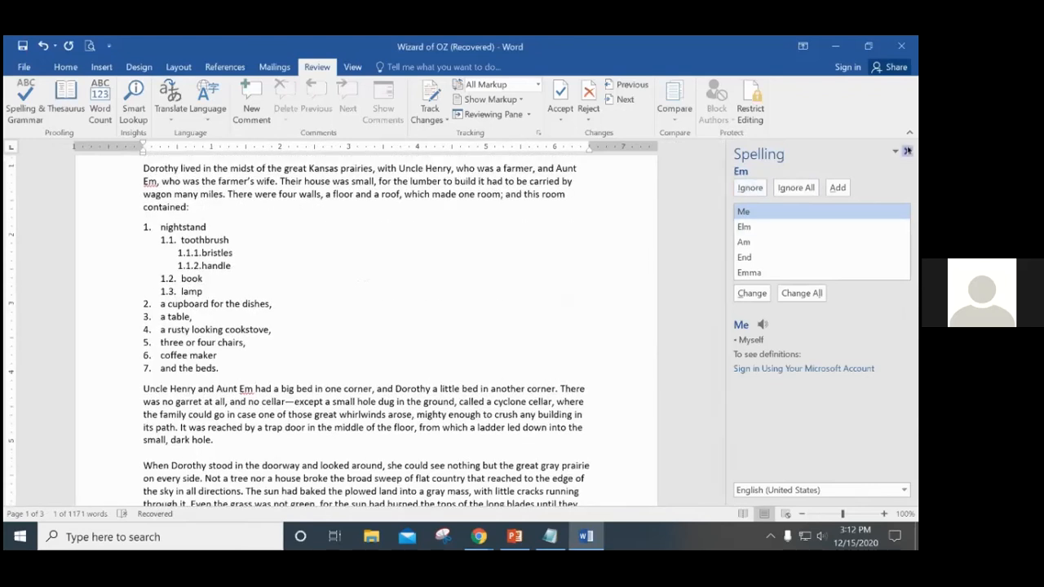
scroll(474, 275, up, 3)
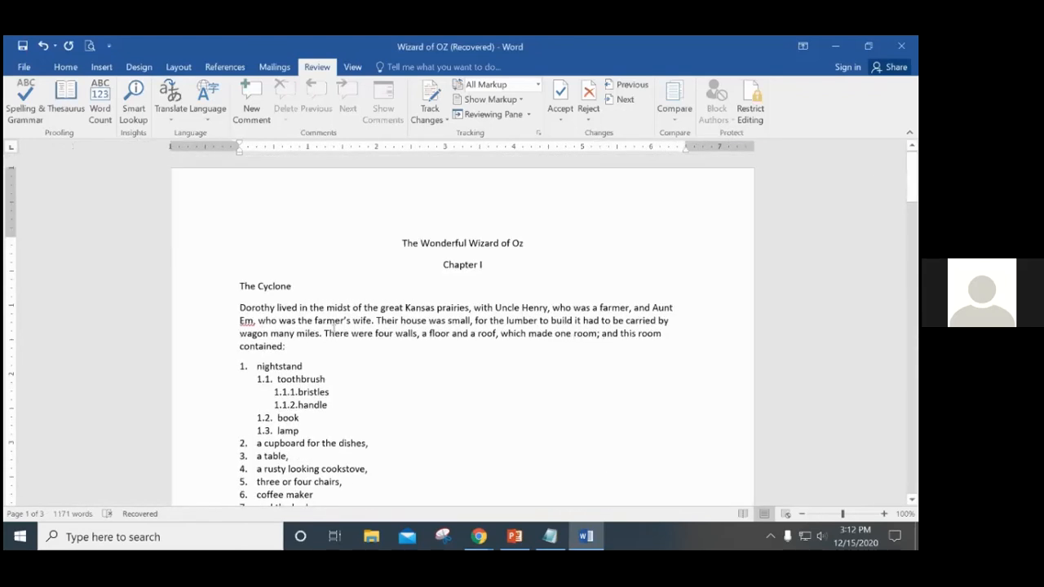
Misspell "middle" as "midle" in the sentence about the trap door in the floor
scroll(374, 337, down, 5)
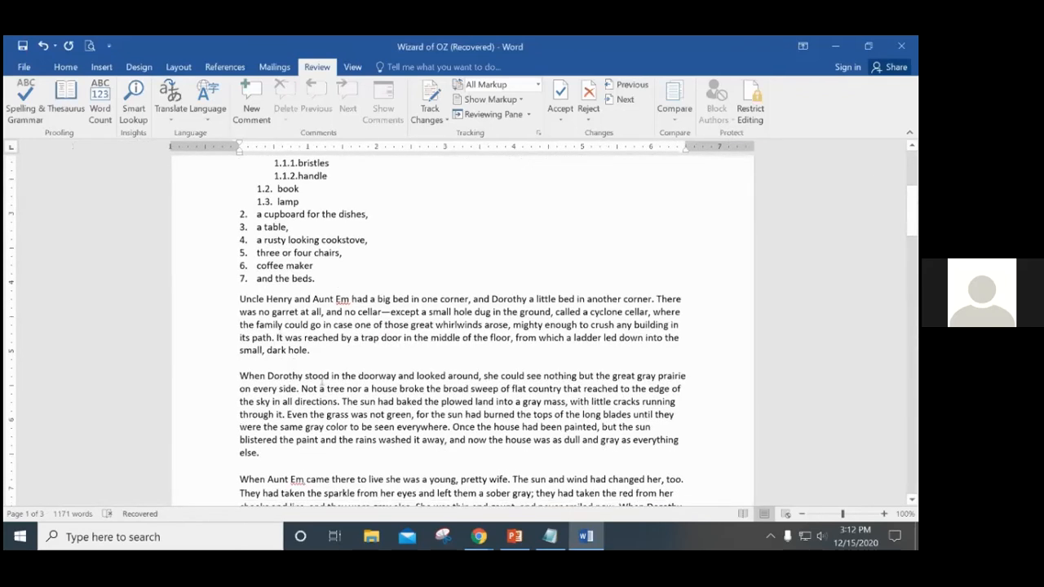
scroll(367, 438, down, 1)
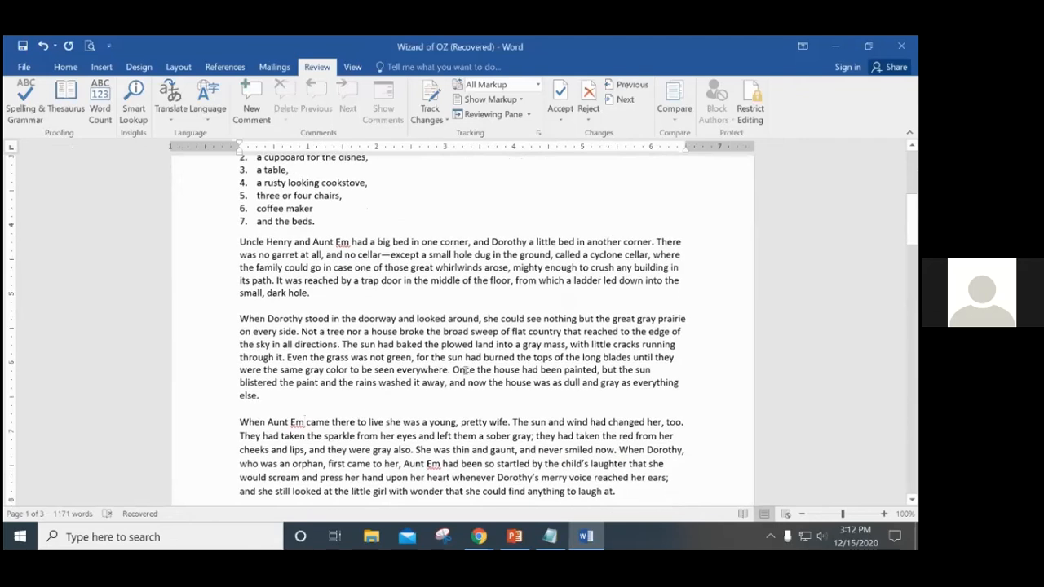
scroll(426, 313, up, 1)
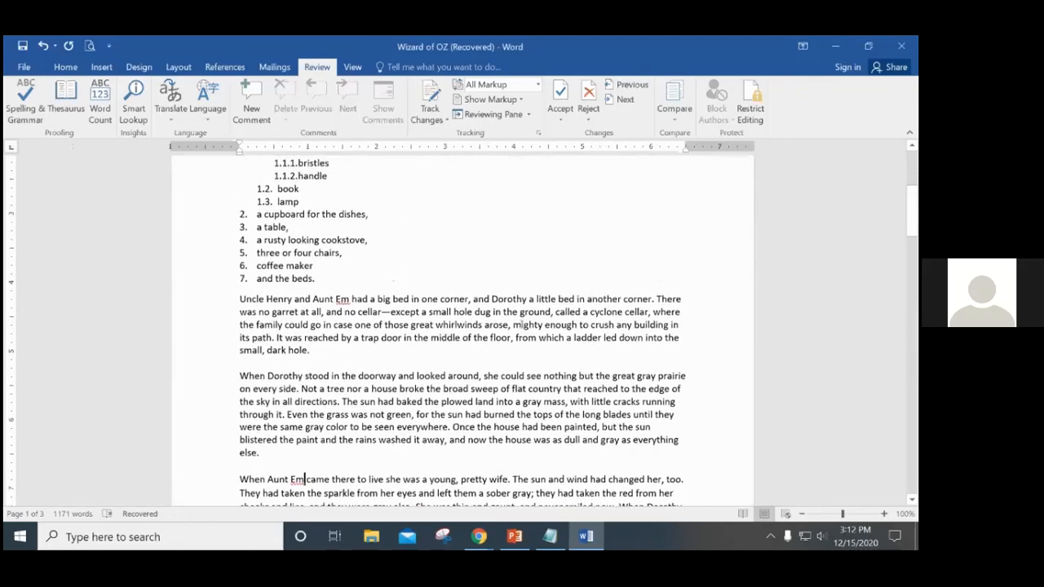
click(443, 337)
key(BackSpace)
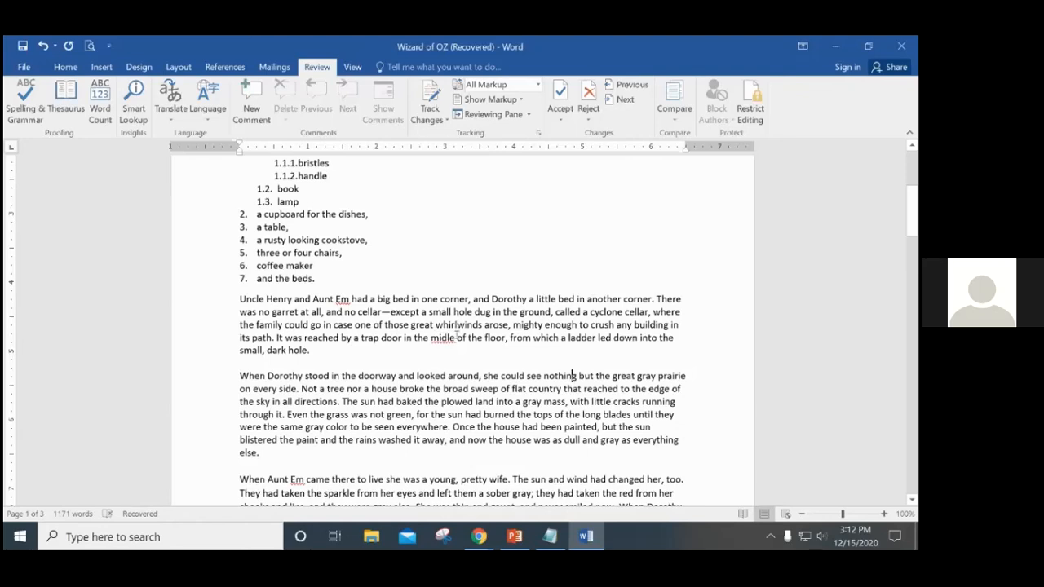
Run the spelling and grammar check, ignore several single occurrences of "Em" and ignore all its remaining occurrences
key(F7)
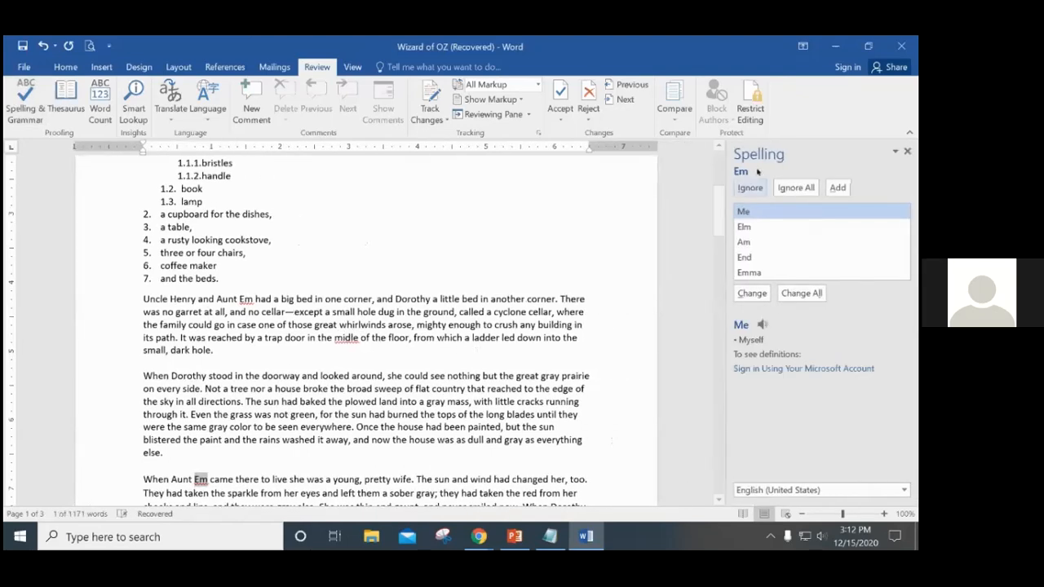
click(760, 189)
click(759, 189)
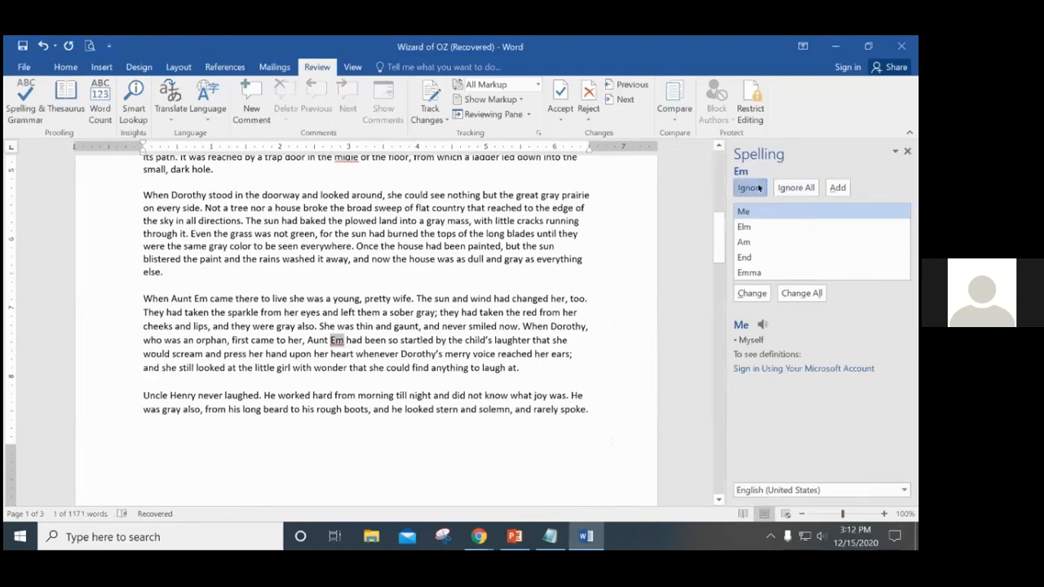
click(758, 189)
click(758, 188)
click(757, 189)
click(754, 189)
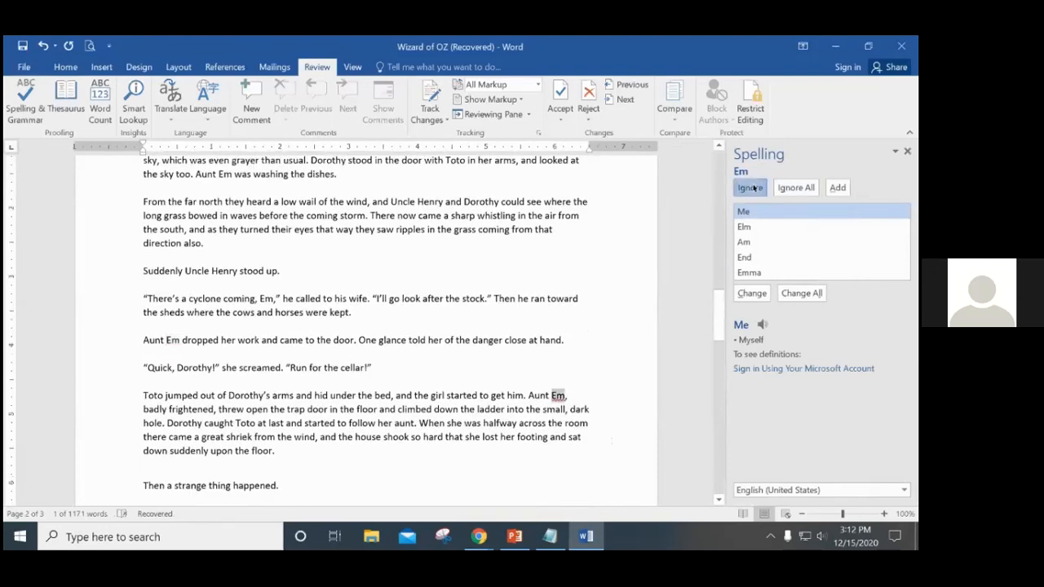
click(795, 186)
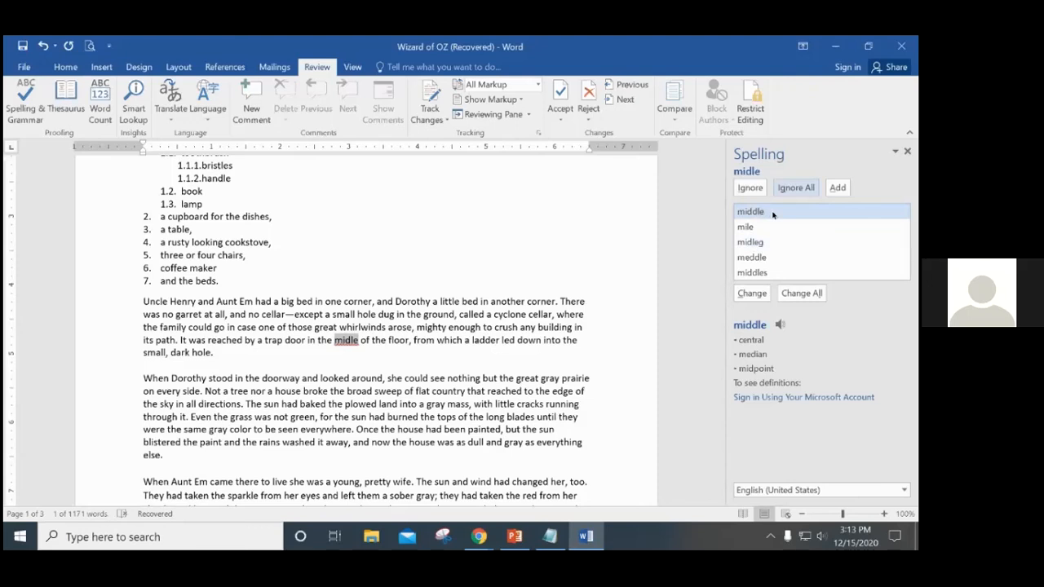
Change "midle" to the suggested "middle", finish the check and highlight the corrected word for review
click(754, 294)
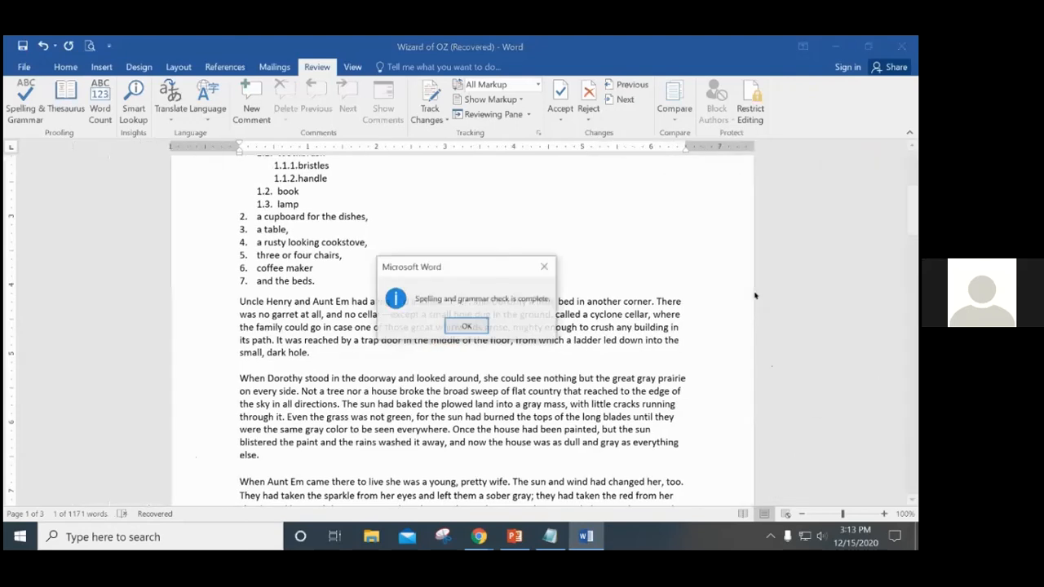
click(467, 325)
drag(432, 339, 460, 340)
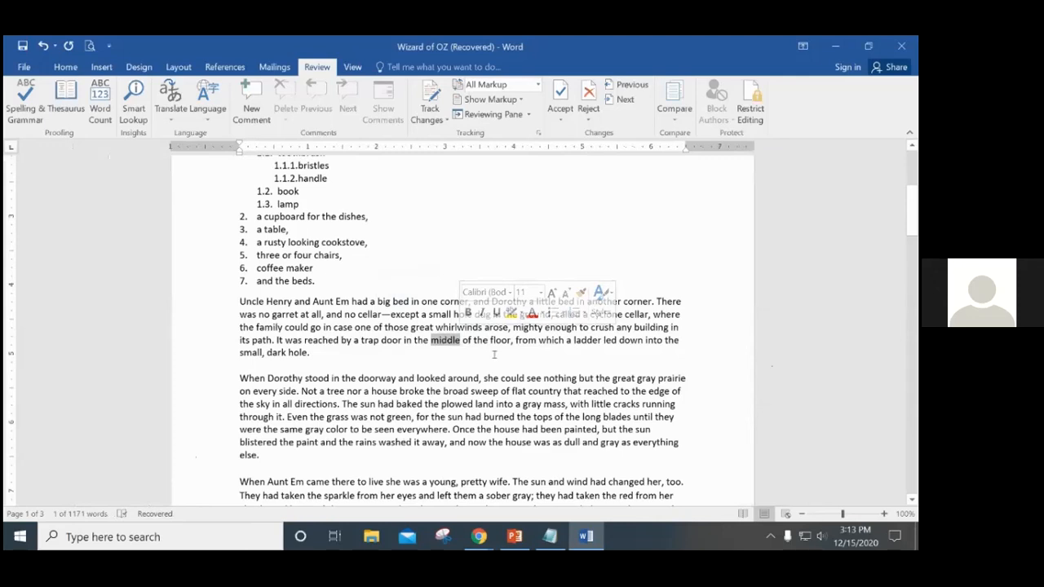
click(706, 338)
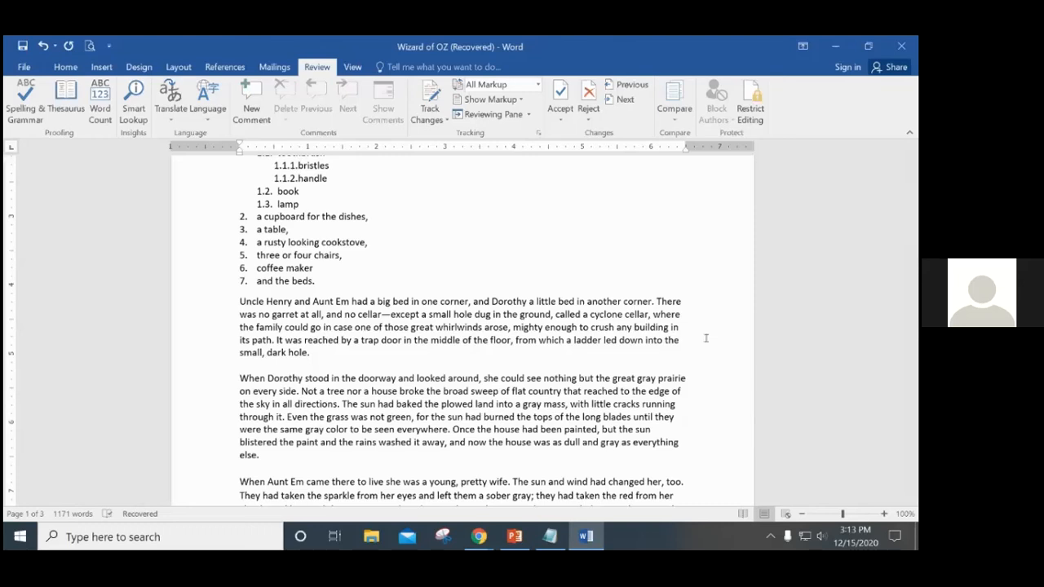
scroll(707, 338, up, 5)
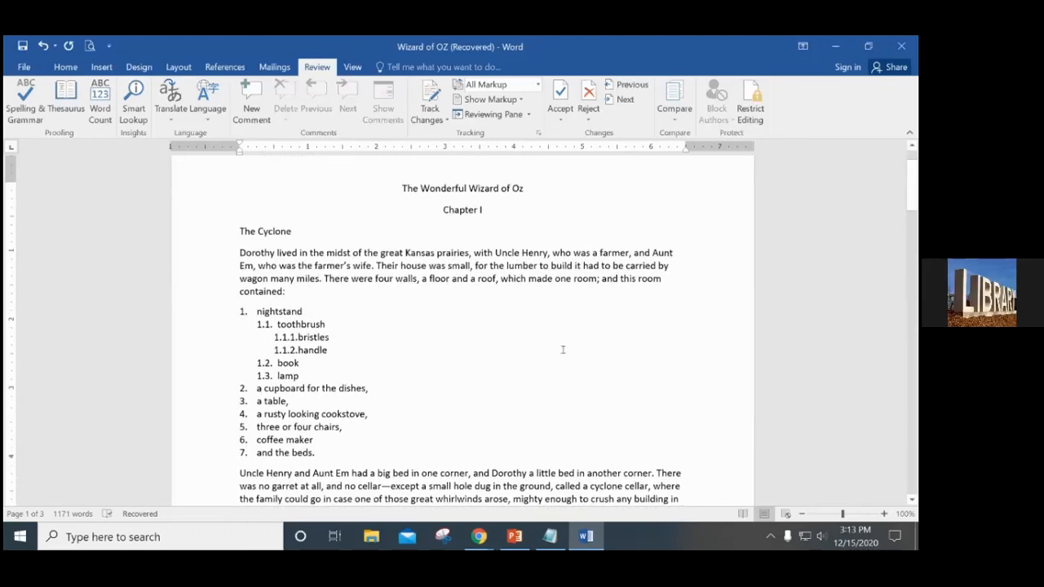
Replace "There" with "Their" in the sentence "There were four walls" of the first paragraph
scroll(538, 354, down, 2)
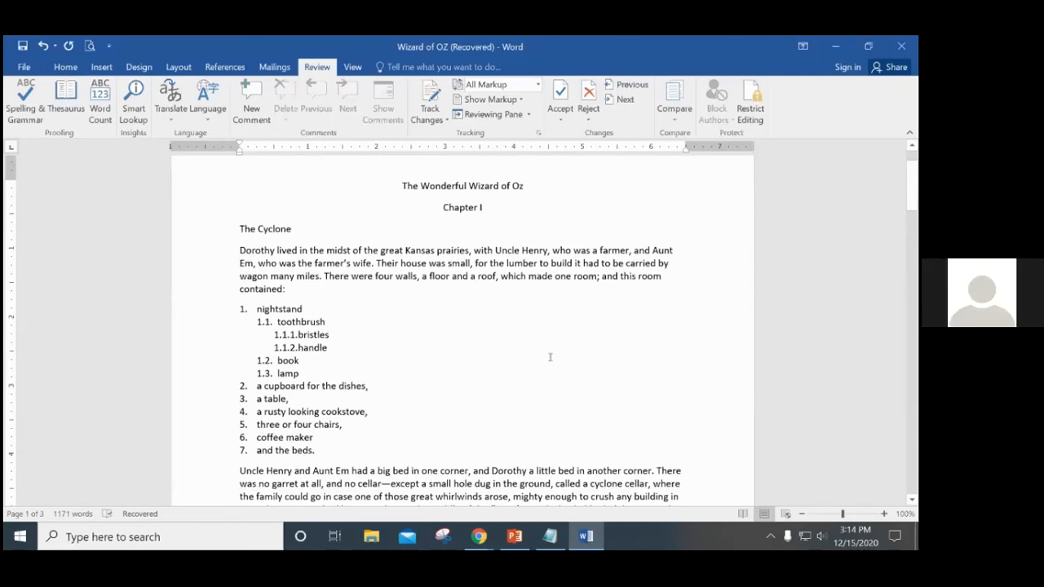
double_click(385, 262)
double_click(336, 276)
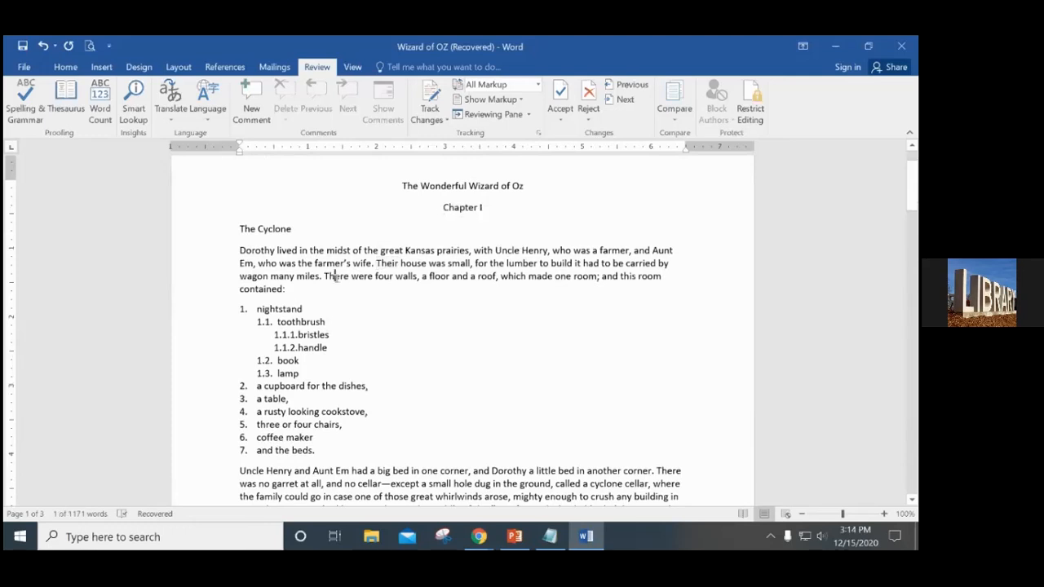
text(Their)
click(408, 322)
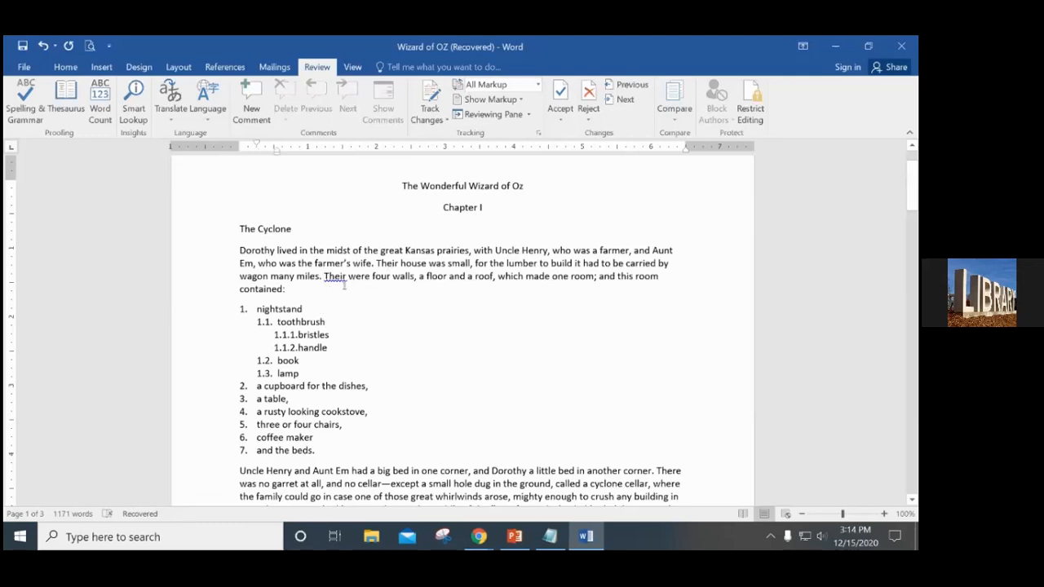
Highlight "Their" before "were four walls" and run the spelling and grammar check to view the suggested correction
drag(325, 275, 348, 276)
click(286, 289)
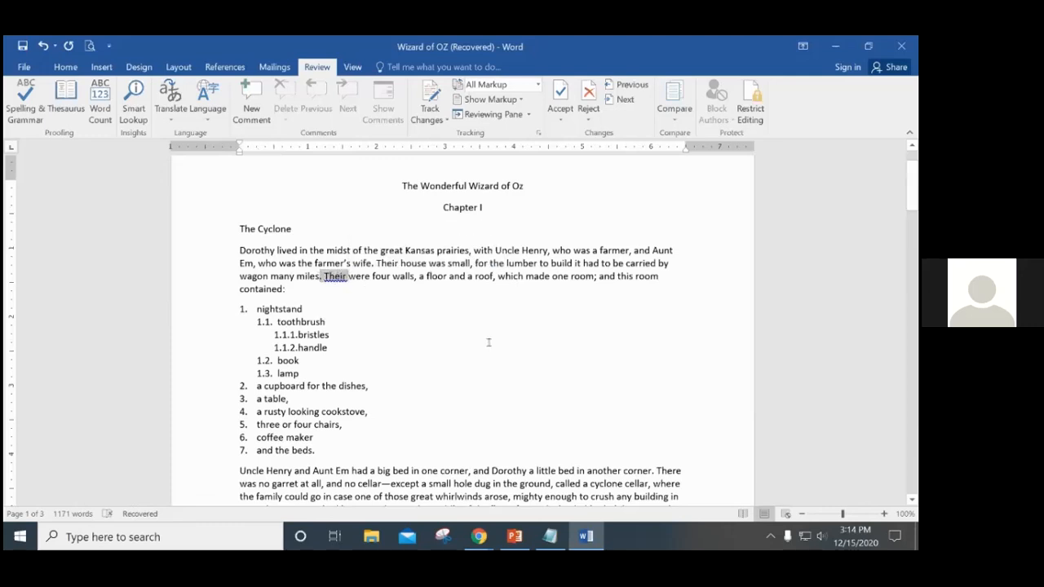
click(30, 109)
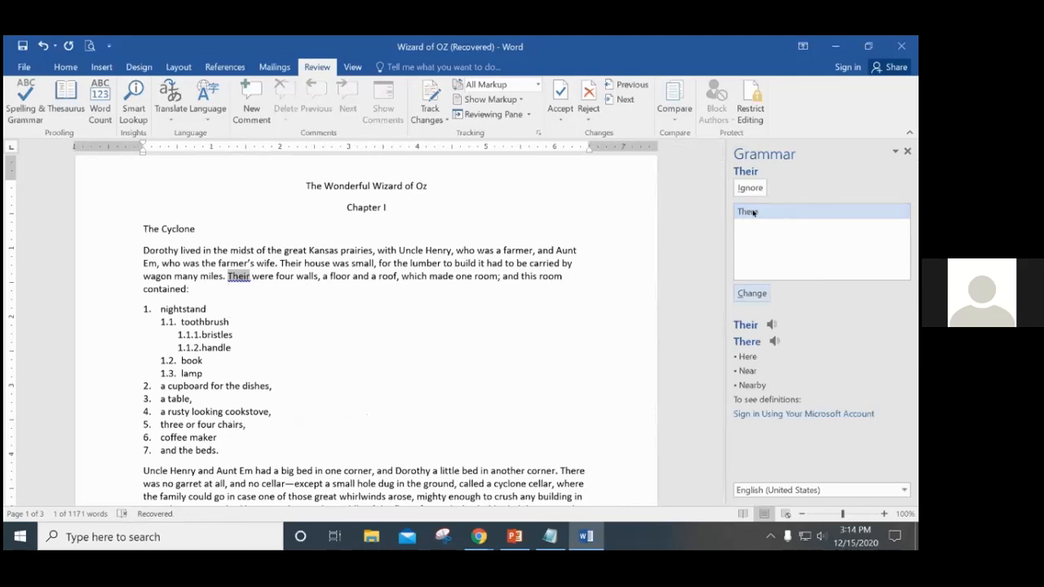
click(906, 151)
Correct "Their" to "There" by hand in the sentence about the four walls
click(342, 278)
key(BackSpace)
key(Right)
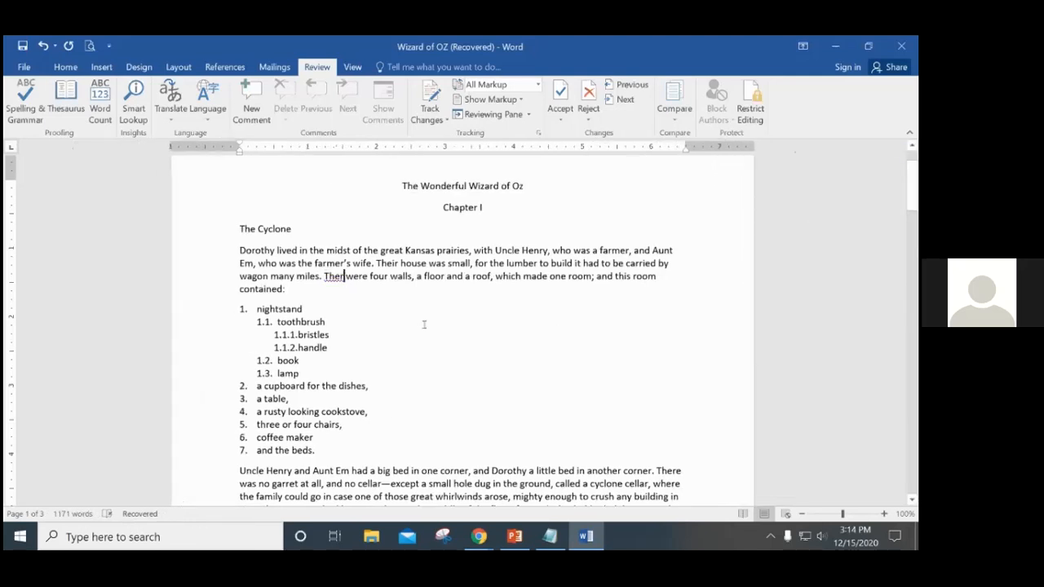
text(e)
click(424, 324)
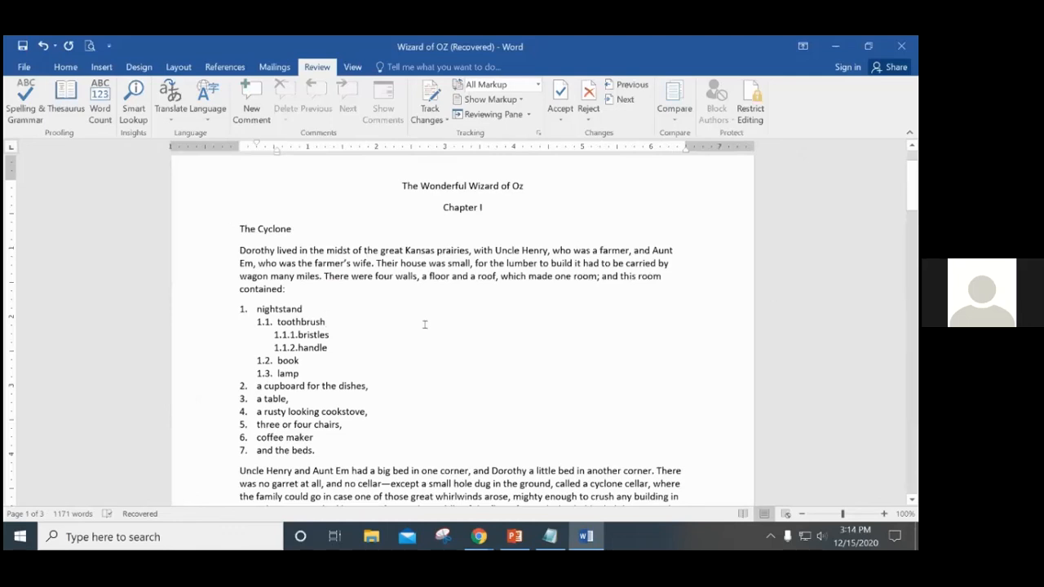
Change "now" to "not" in "and now the house was as dull and gray" in the paragraph about the prairie
scroll(618, 327, down, 4)
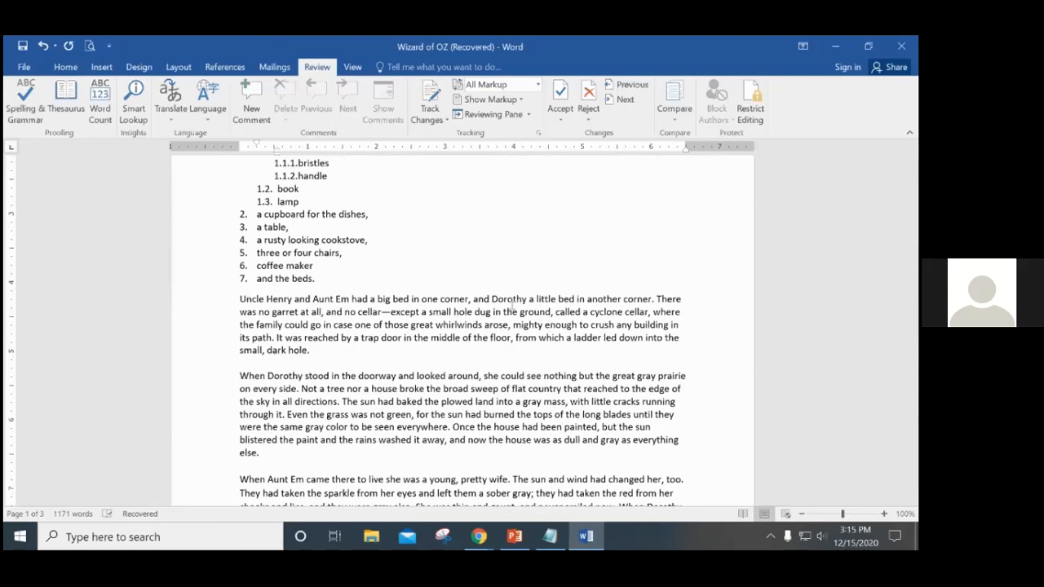
click(423, 313)
key(Left)
key(Left)
key(Left)
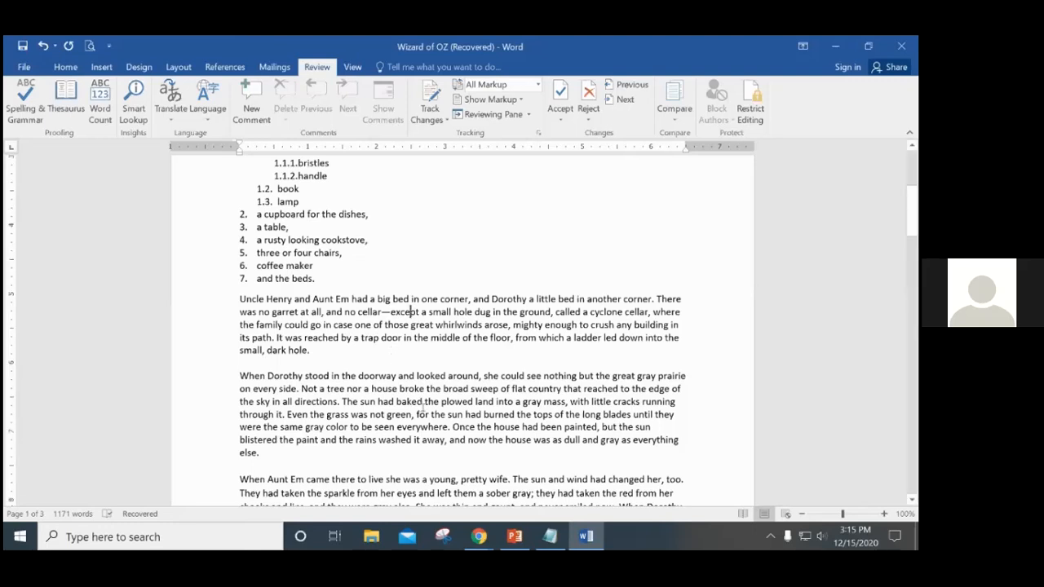
scroll(456, 392, down, 2)
click(487, 382)
key(BackSpace)
text(t)
click(468, 407)
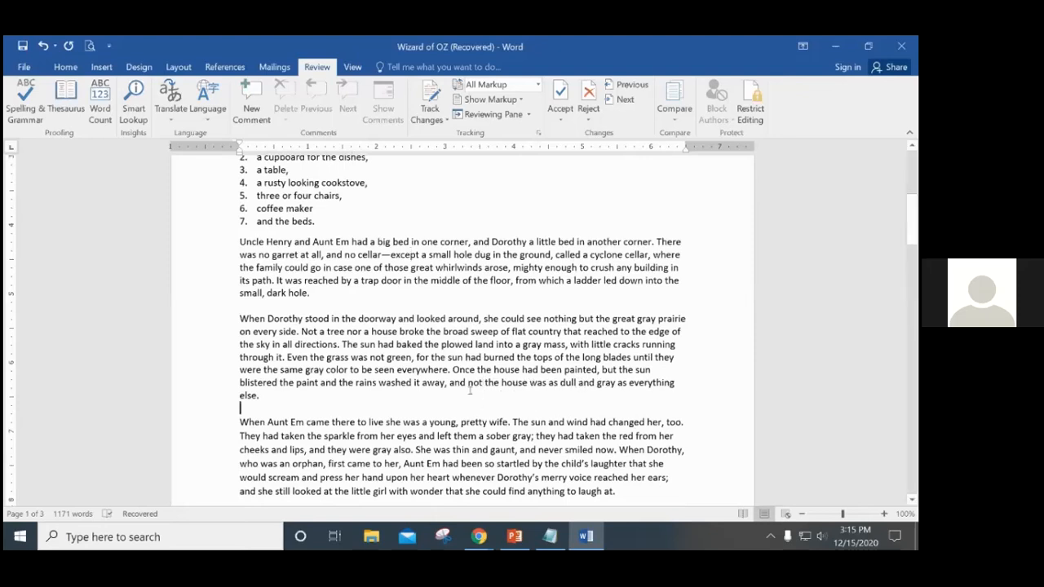
Highlight "and not" to point out the wrong word, and correct "not" to "now" before "the house was as dull"
click(464, 391)
drag(484, 387, 447, 387)
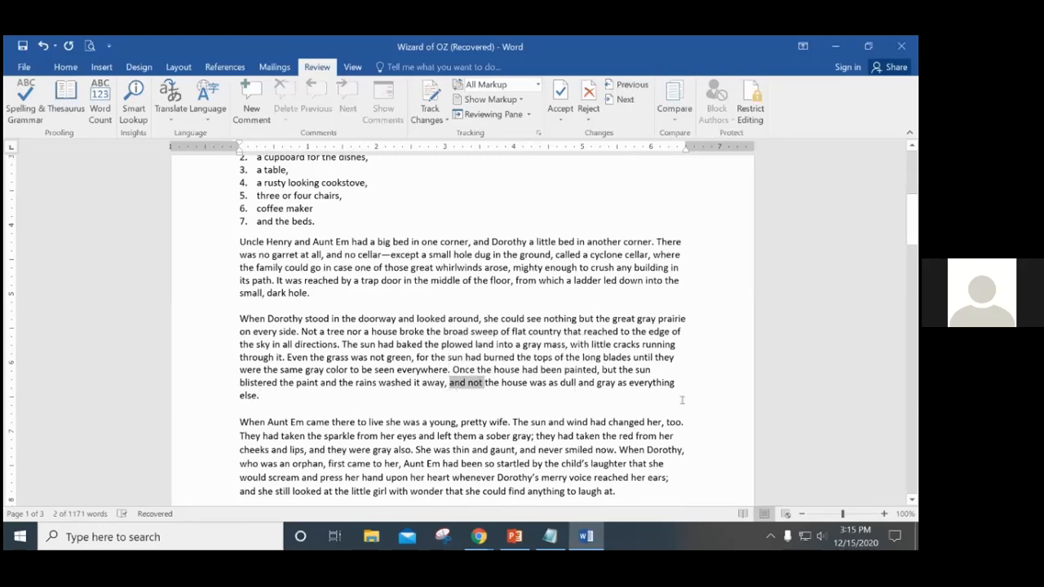
click(492, 404)
drag(449, 384, 485, 386)
click(494, 395)
click(480, 384)
key(Delete)
text(w)
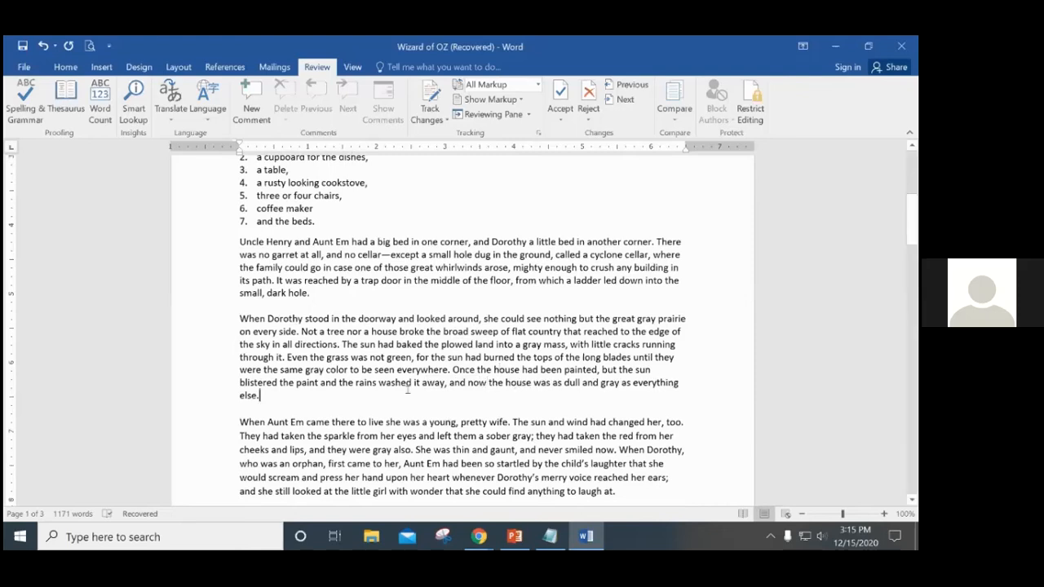
scroll(407, 395, down, 2)
scroll(406, 389, up, 4)
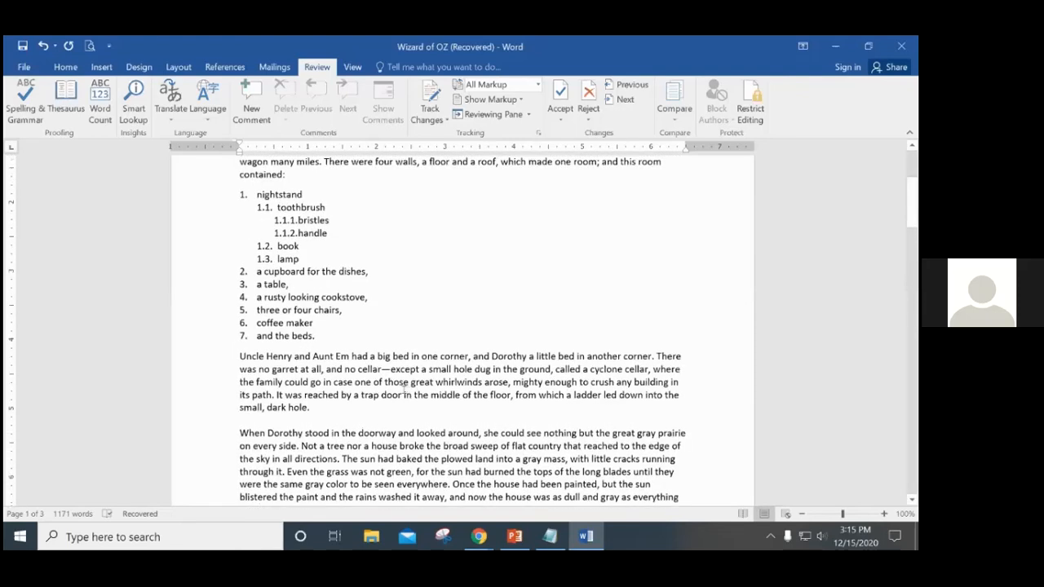
scroll(283, 345, down, 2)
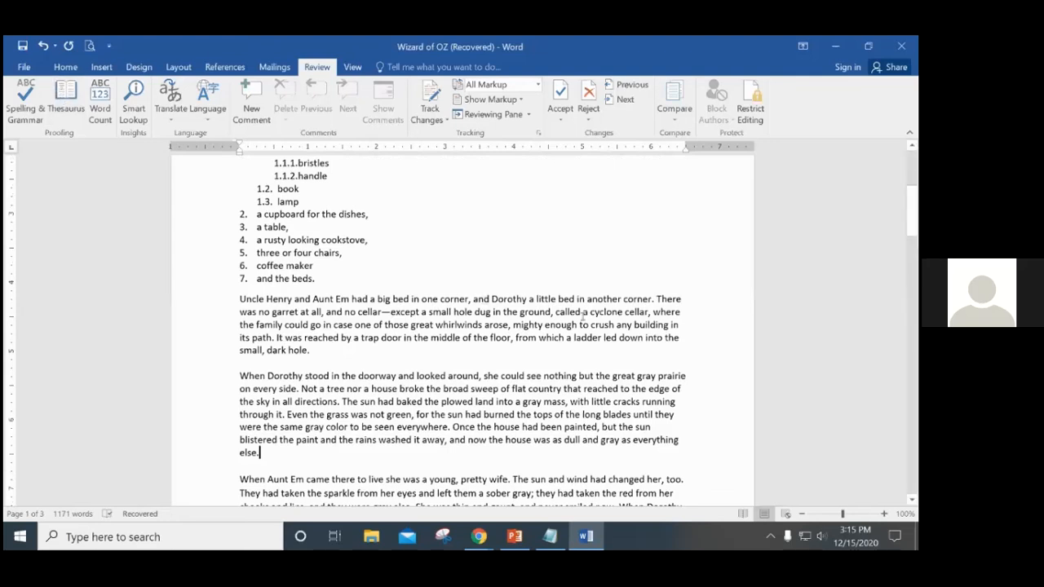
scroll(584, 317, down, 2)
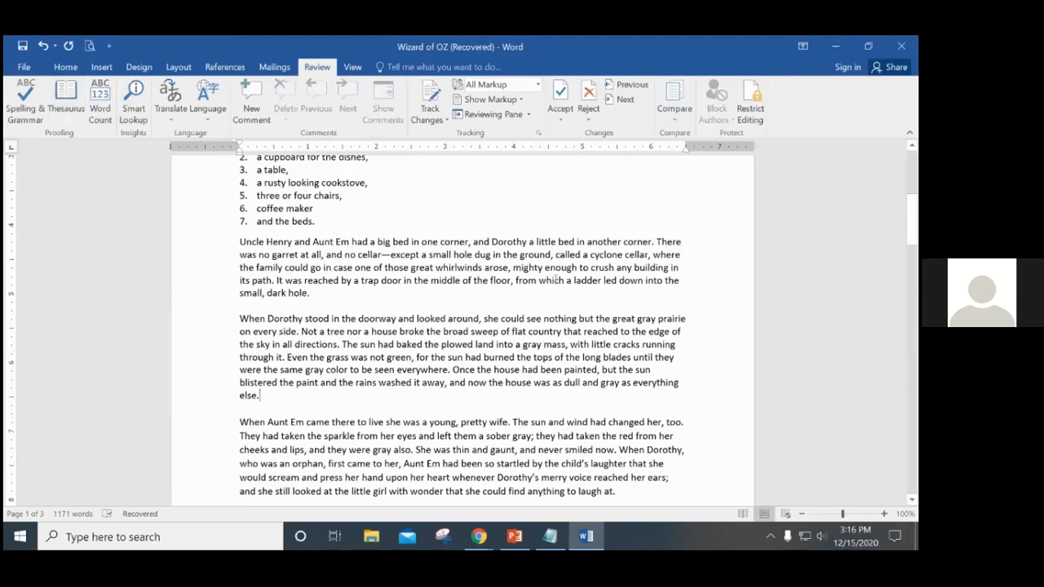
scroll(557, 279, down, 1)
double_click(437, 230)
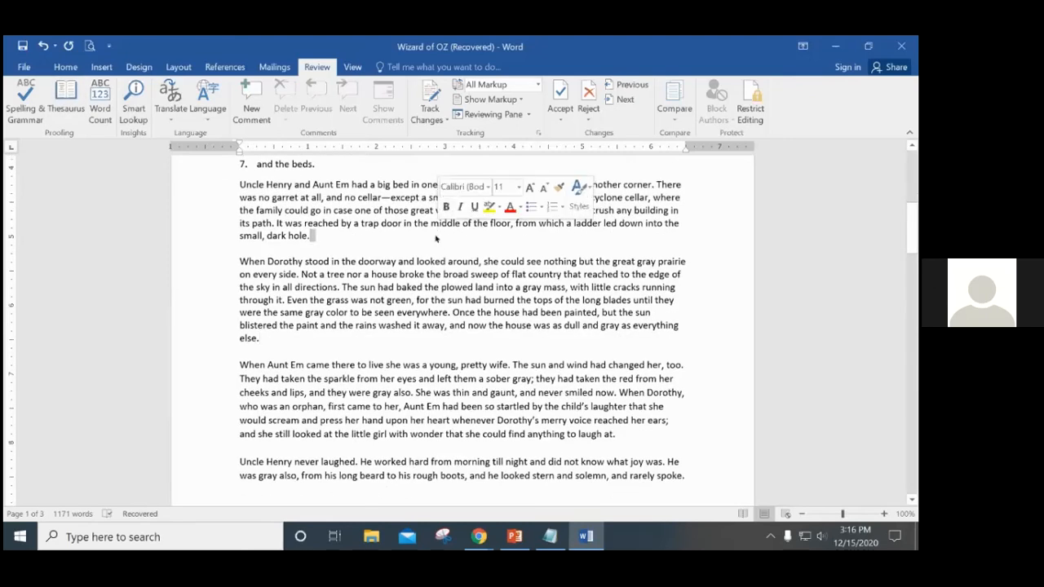
scroll(448, 269, up, 6)
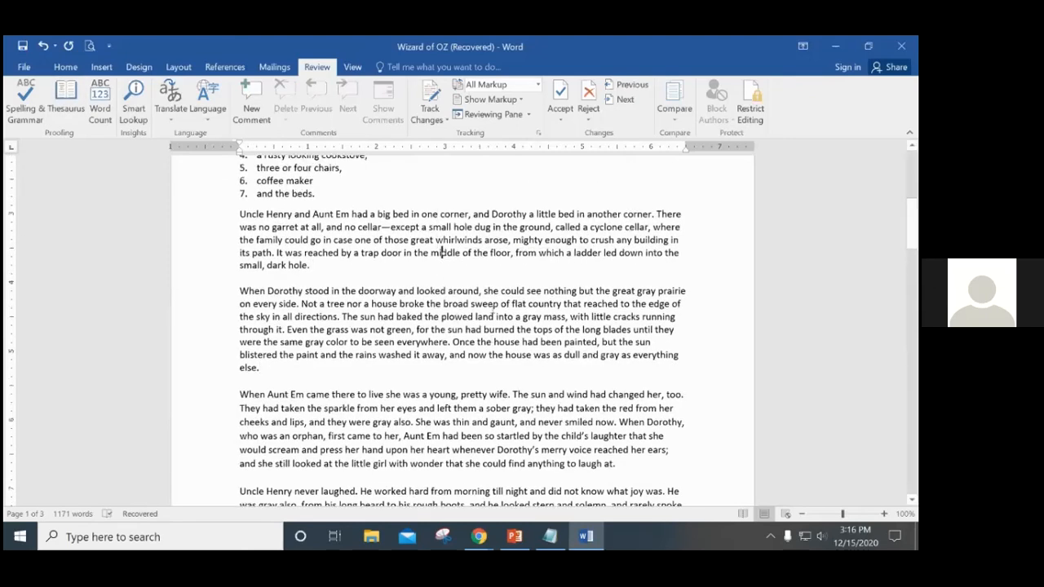
double_click(275, 278)
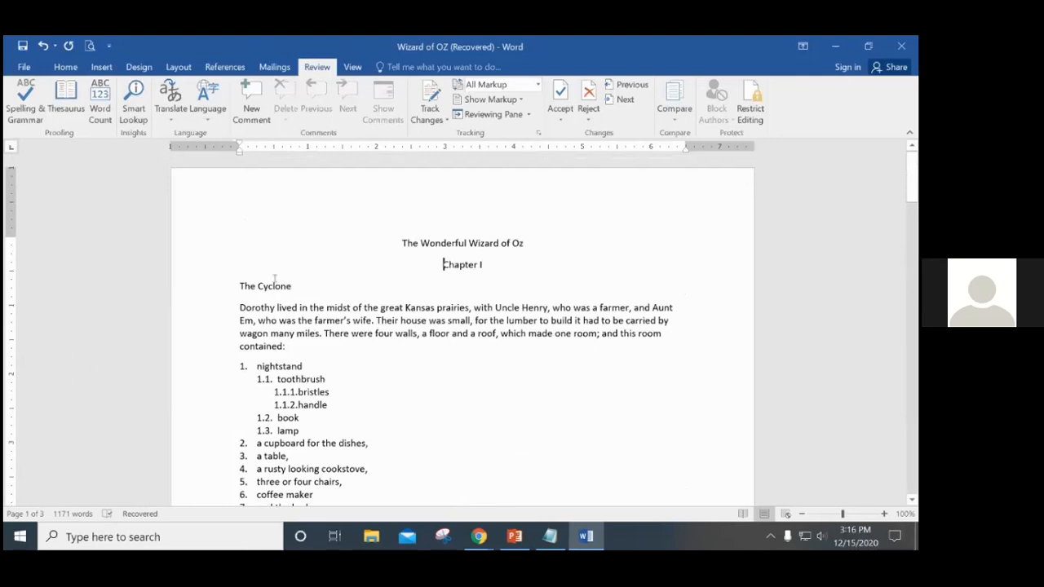
Look up synonyms for "Cyclone" in the chapter heading with the Thesaurus, and close the results
double_click(282, 286)
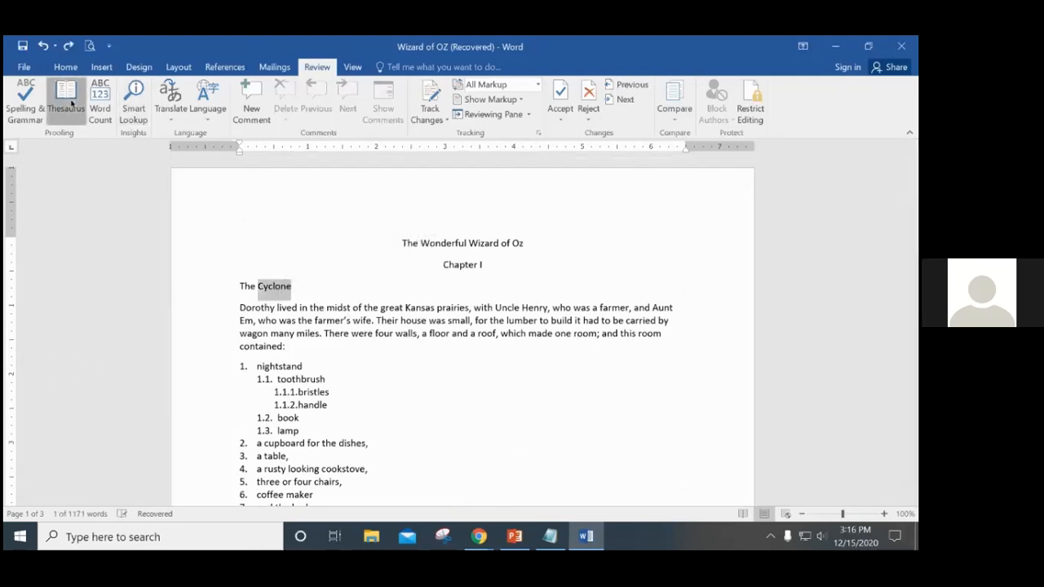
click(69, 102)
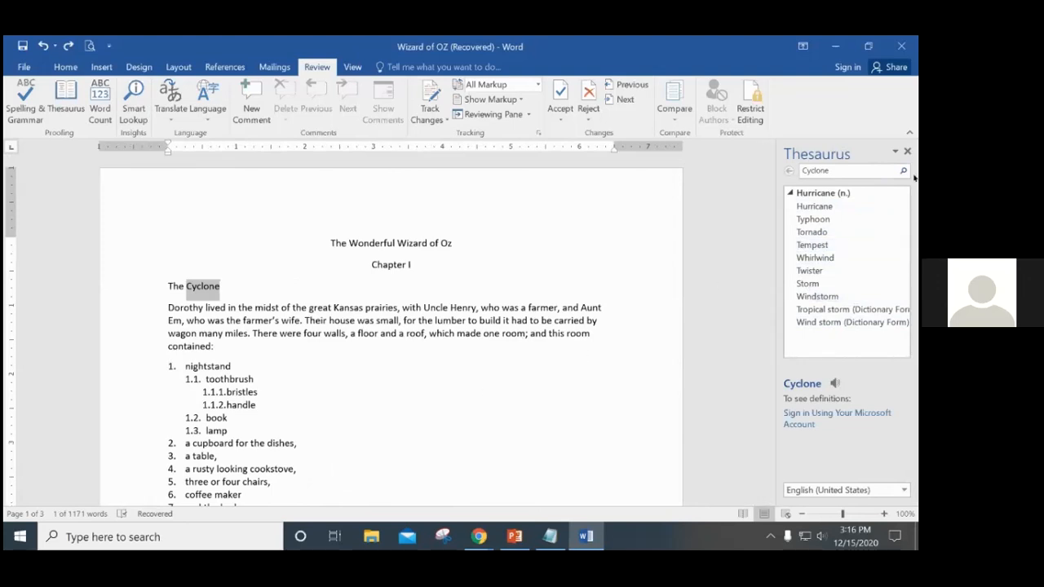
click(907, 151)
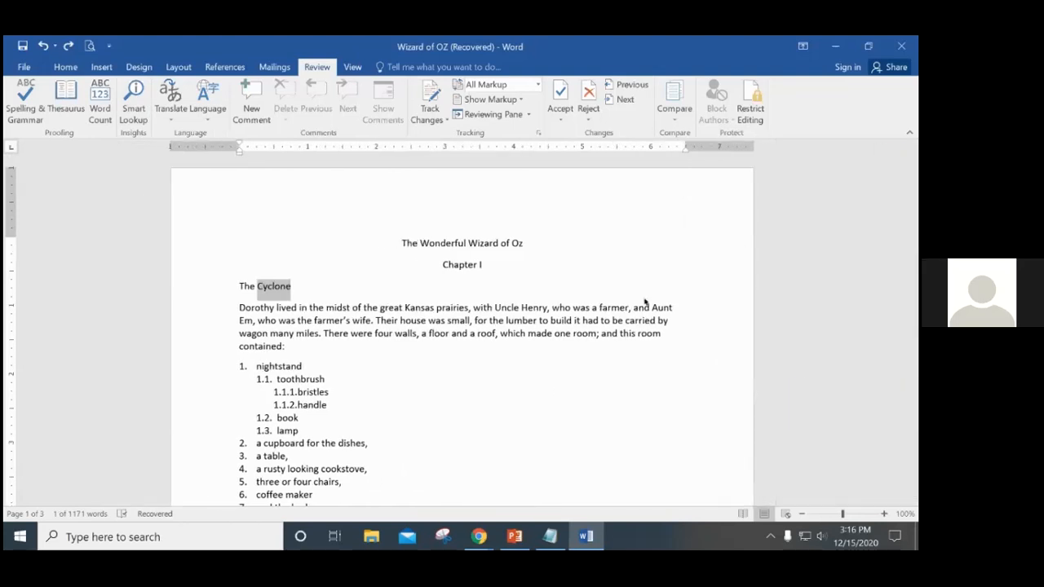
click(385, 272)
Find every occurrence of "Em" in the document, look through the matches, and close the search
click(59, 67)
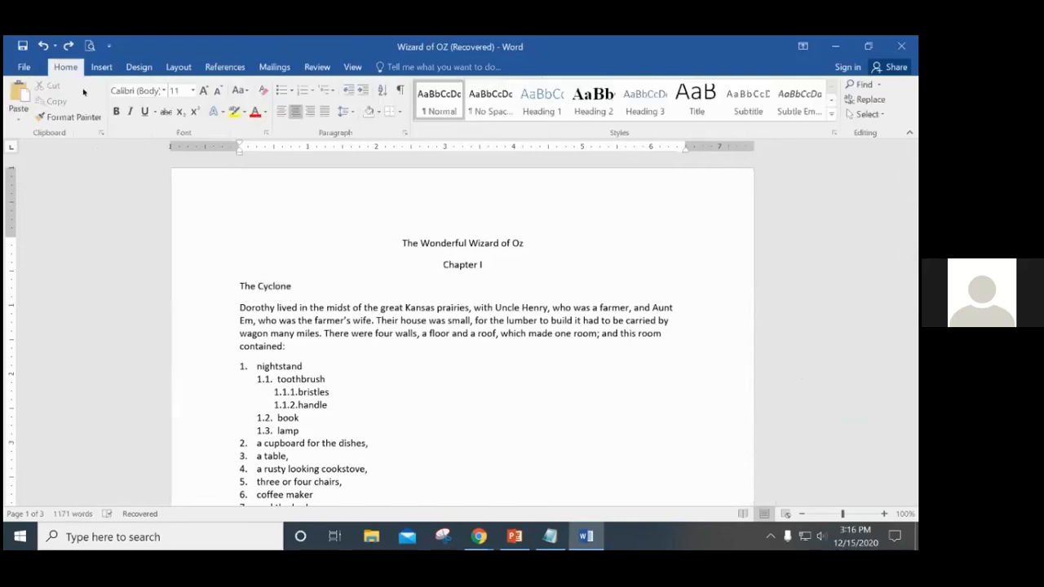
click(862, 84)
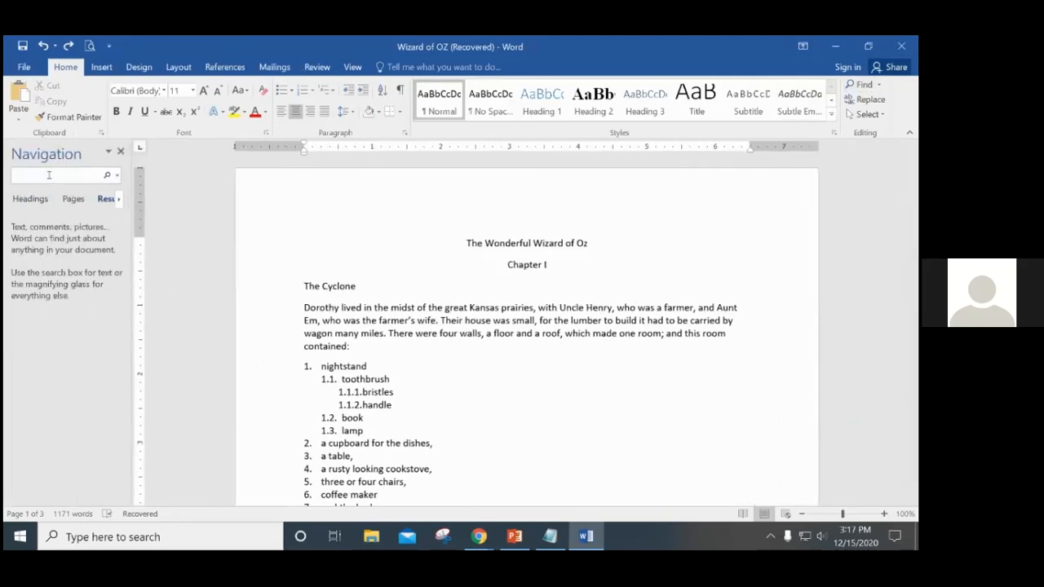
text(Em)
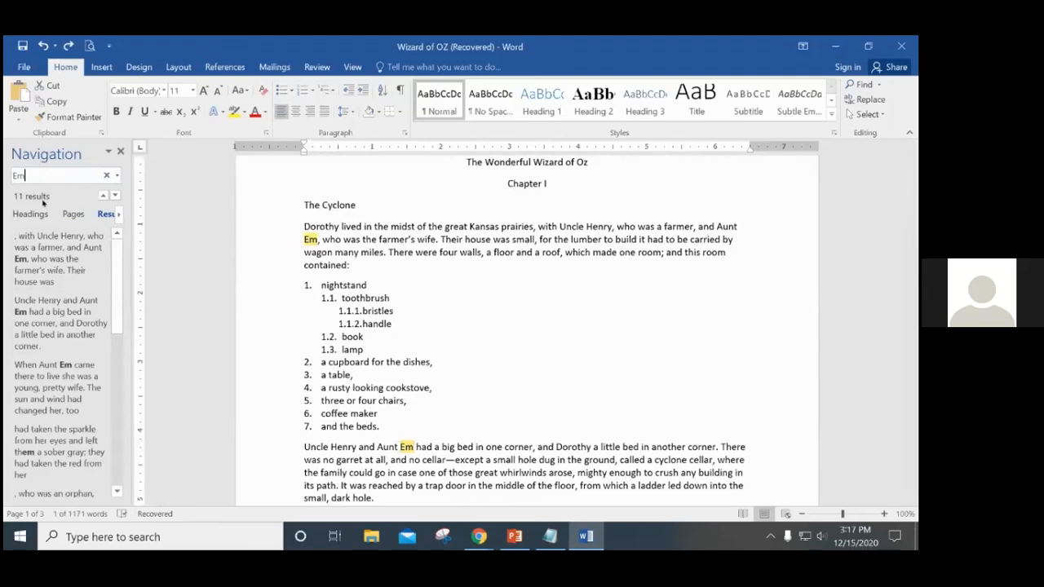
drag(115, 273, 106, 249)
drag(117, 292, 102, 271)
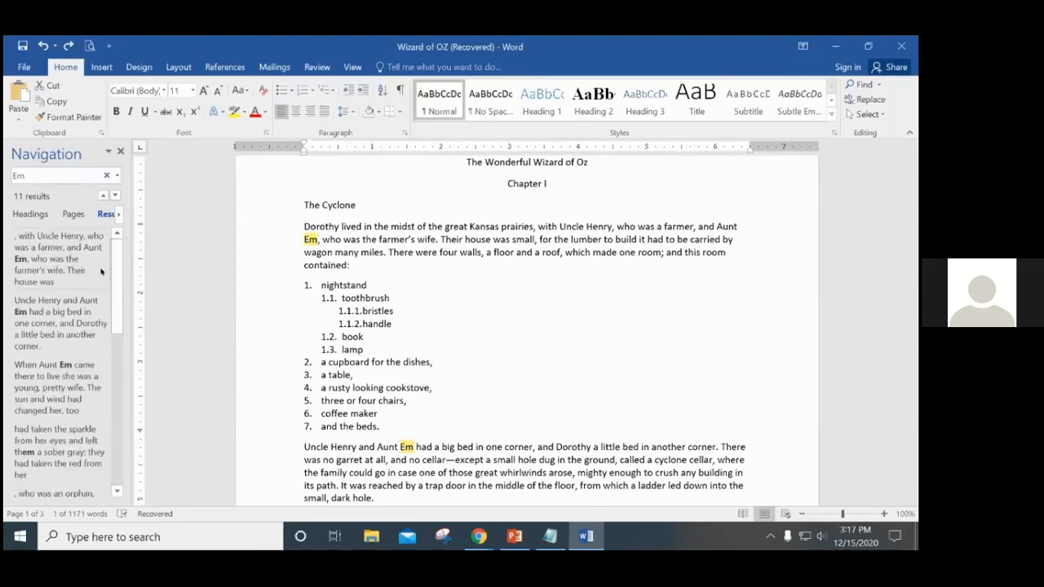
click(121, 152)
Replace all occurrences of "Em" with "Emily" and check the replaced name in the first paragraph
click(869, 98)
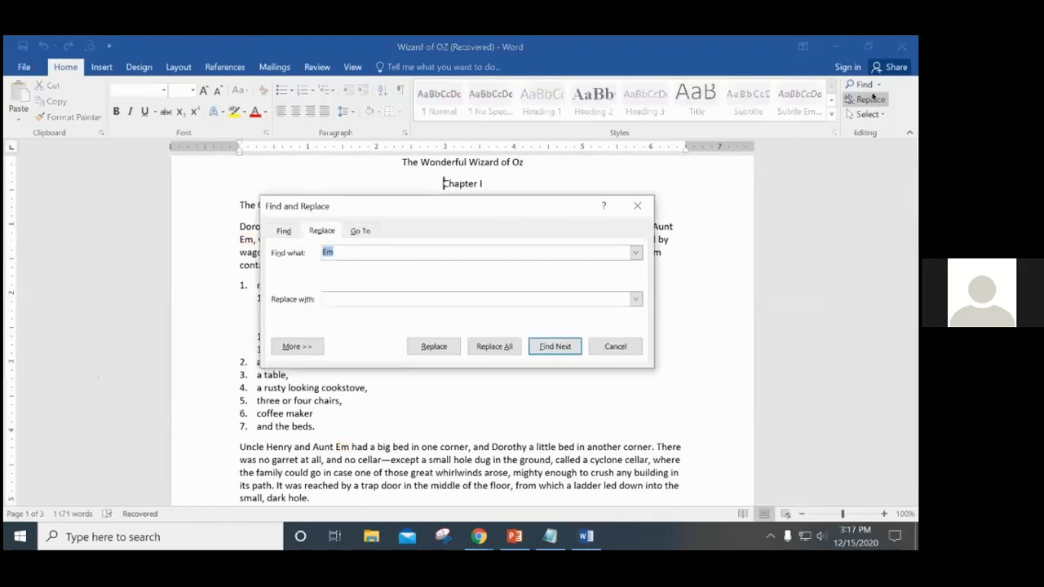
drag(516, 209, 745, 209)
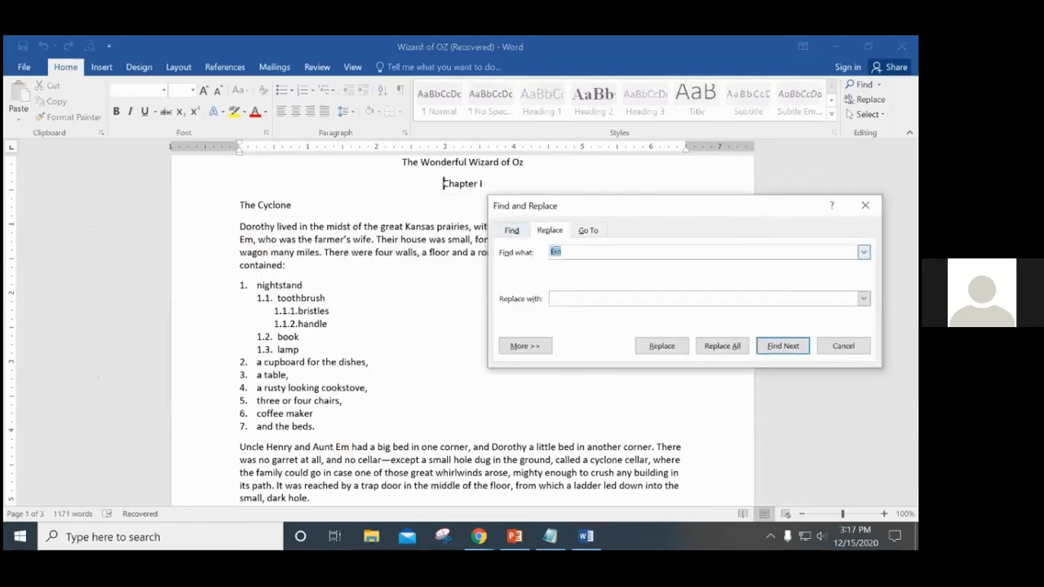
click(566, 296)
text(Emily)
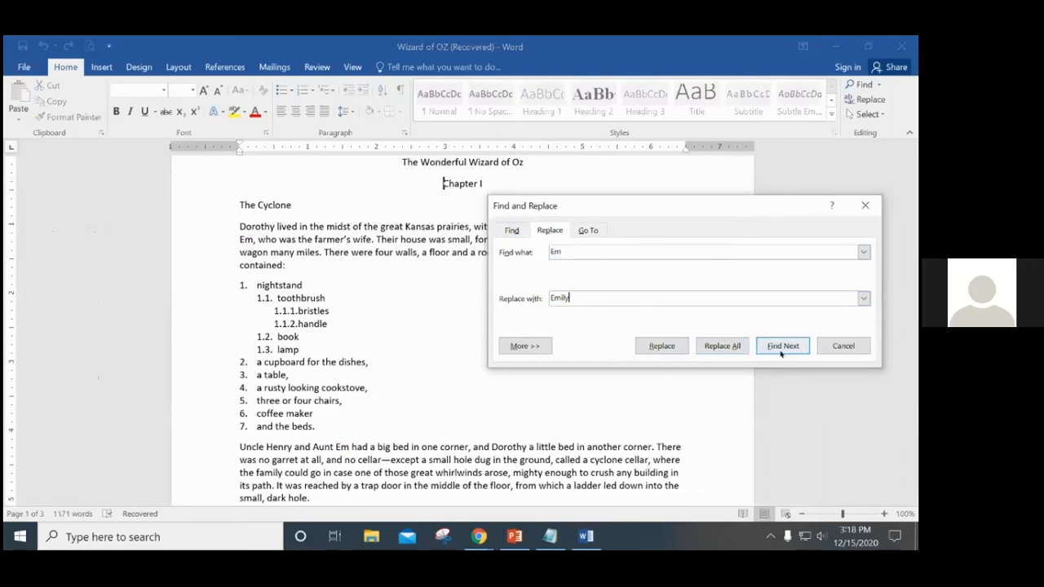
click(721, 345)
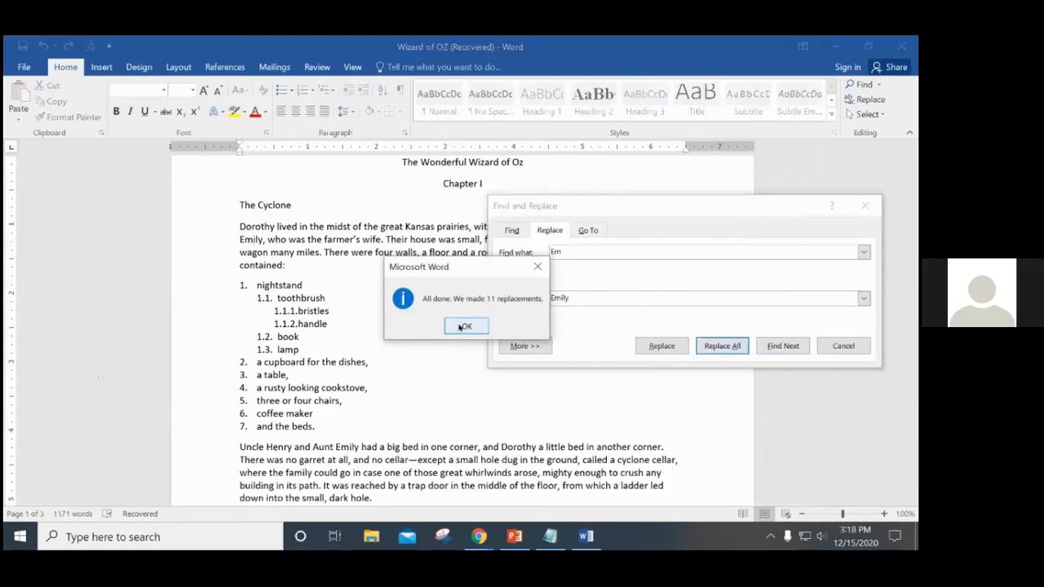
click(461, 326)
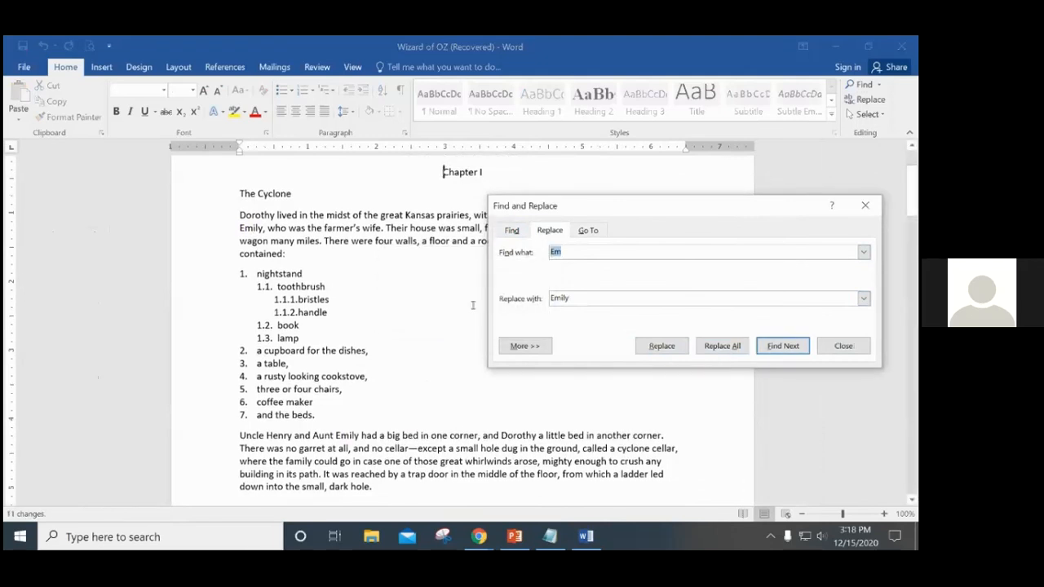
click(865, 206)
drag(240, 228, 266, 227)
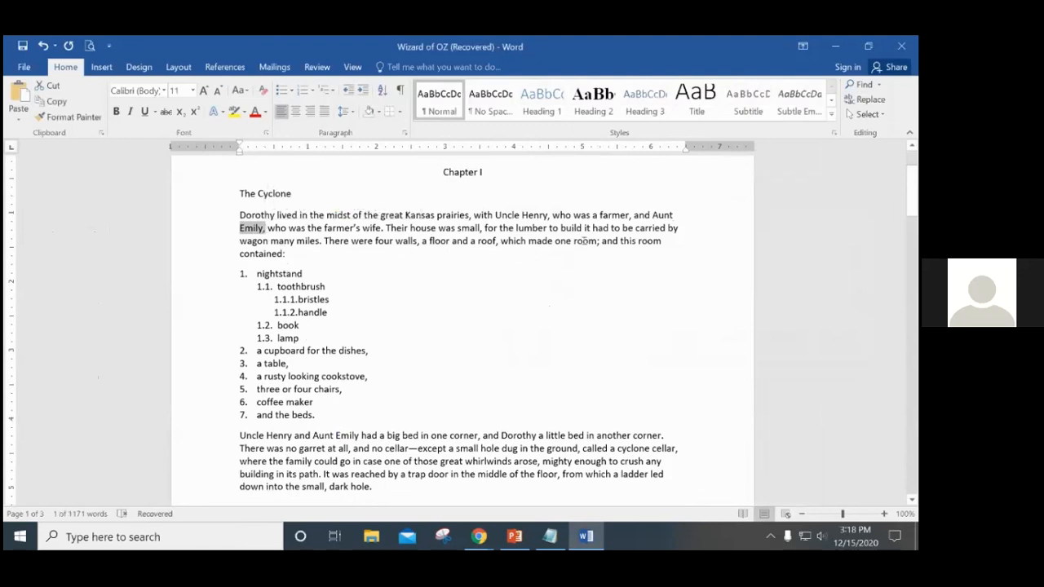
click(550, 269)
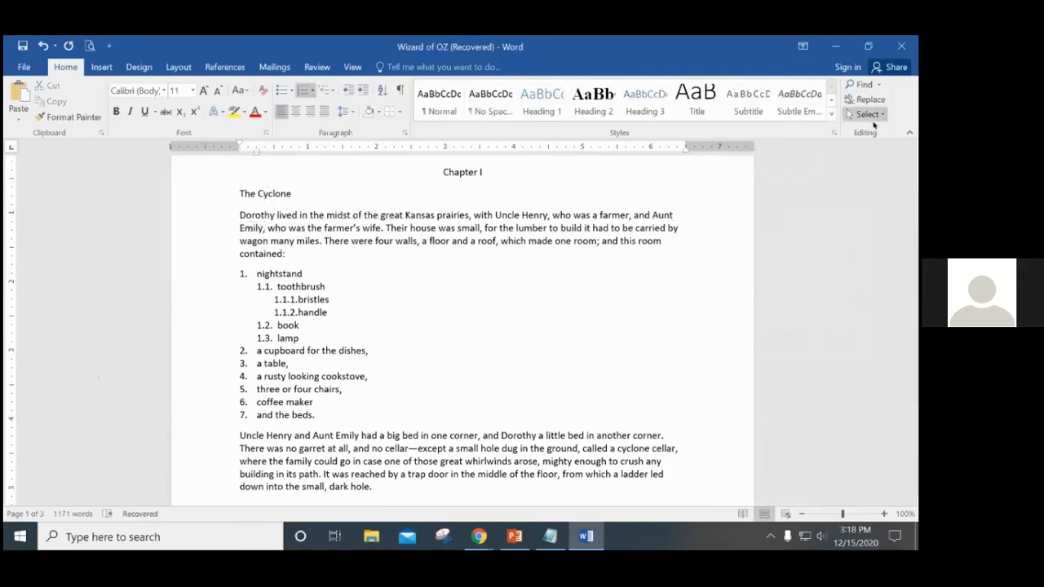
Select the entire document, try centered alignment on it, and leave all the text left-aligned
click(871, 116)
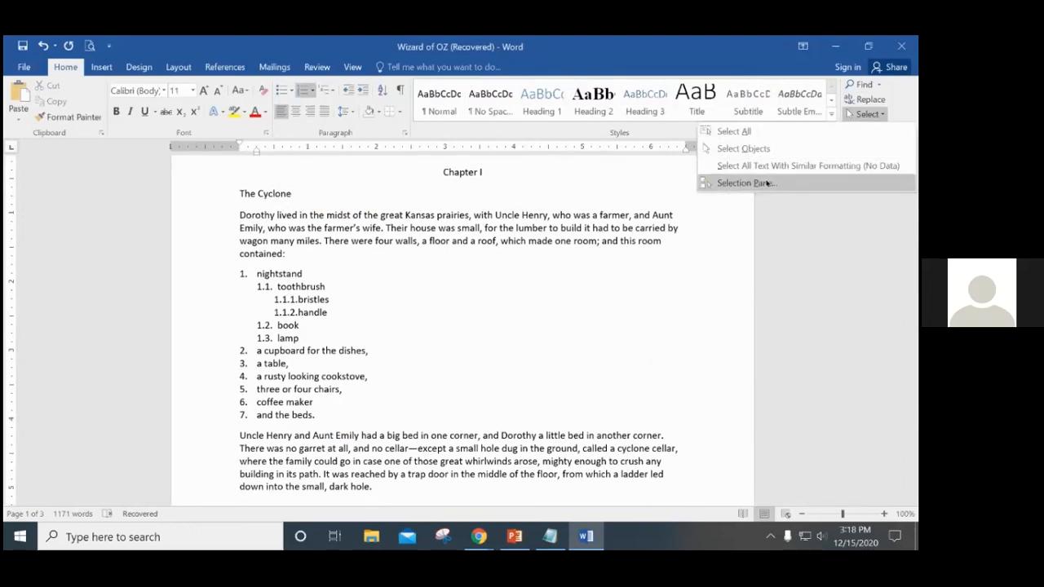
click(732, 132)
scroll(668, 256, down, 15)
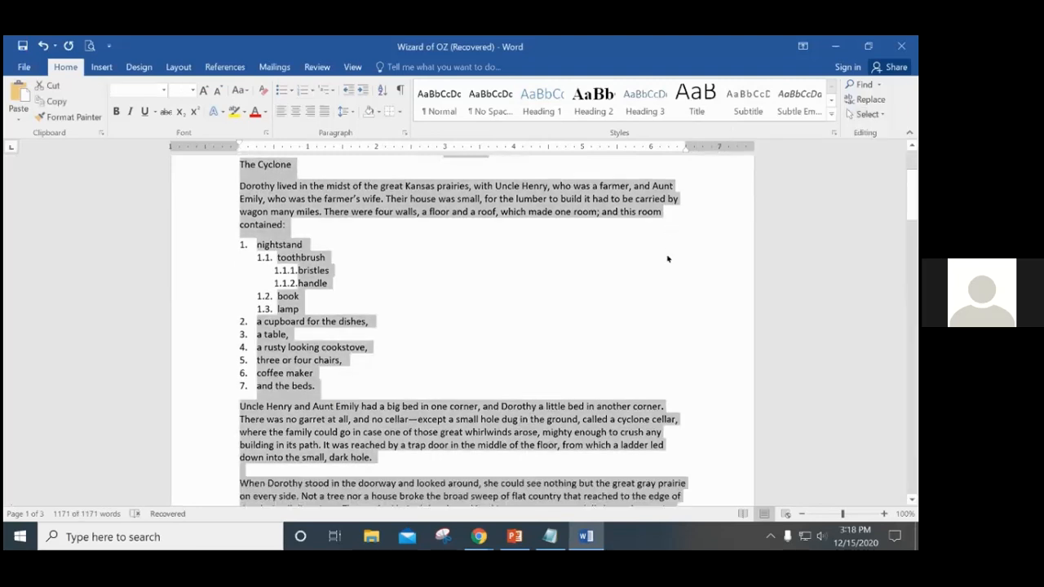
scroll(641, 318, down, 15)
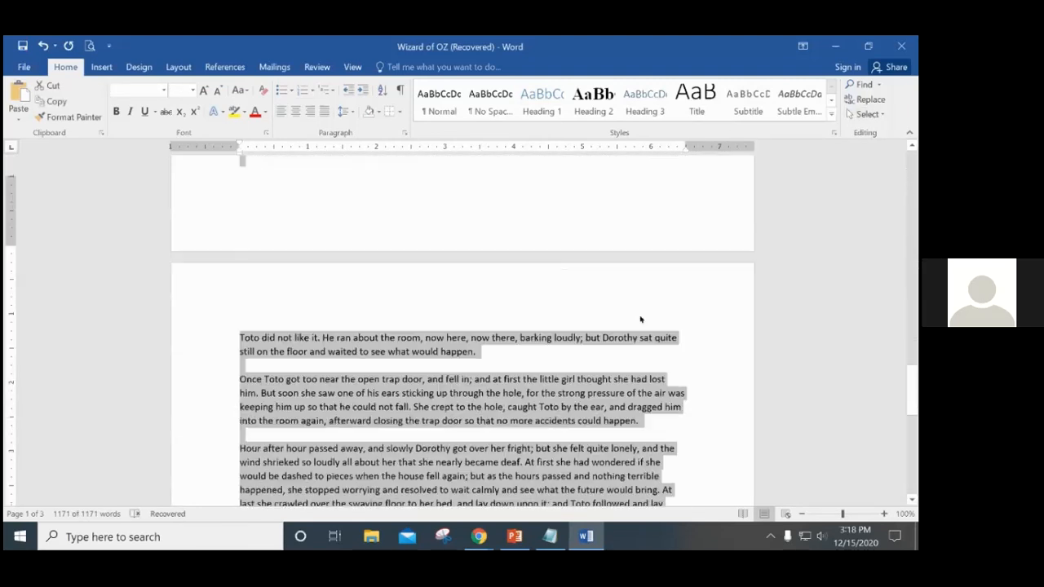
scroll(641, 320, up, 20)
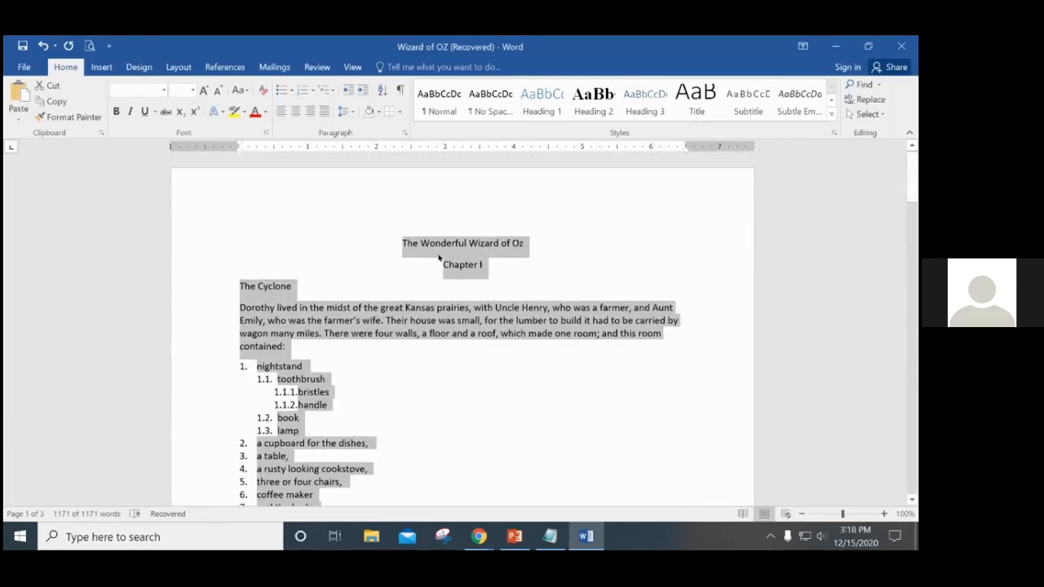
click(282, 111)
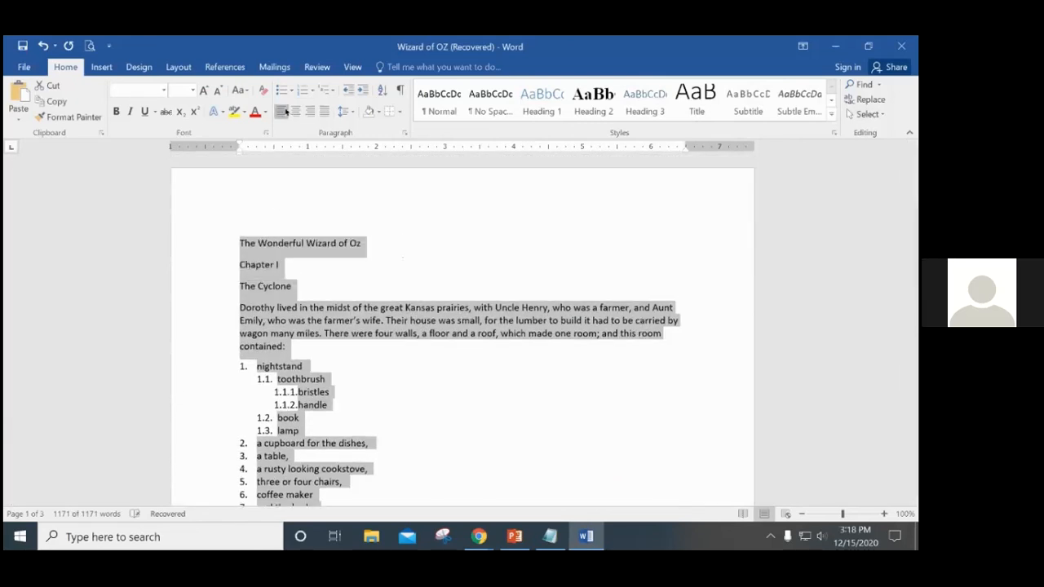
click(295, 111)
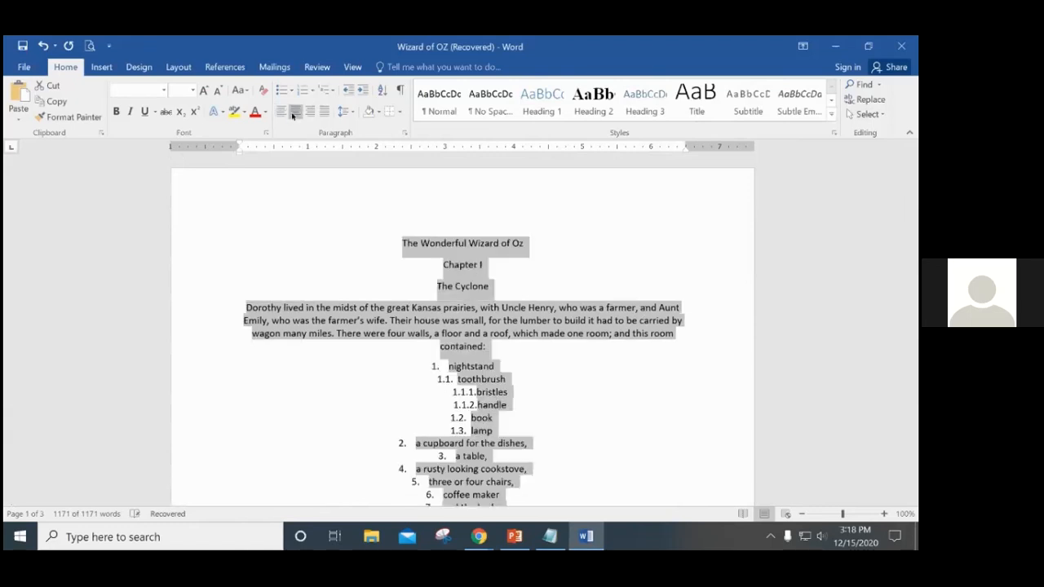
click(282, 111)
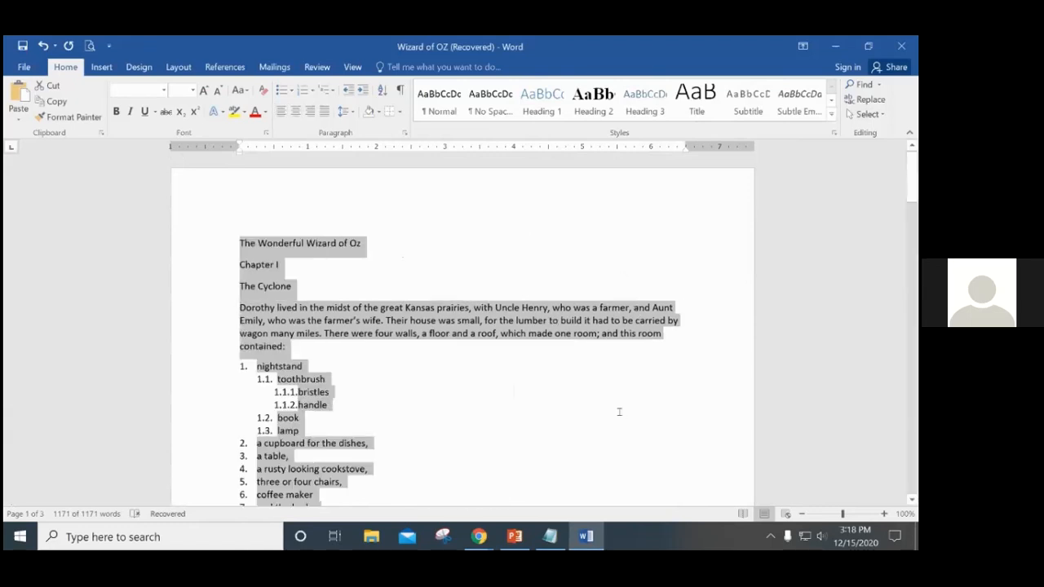
click(619, 412)
click(867, 114)
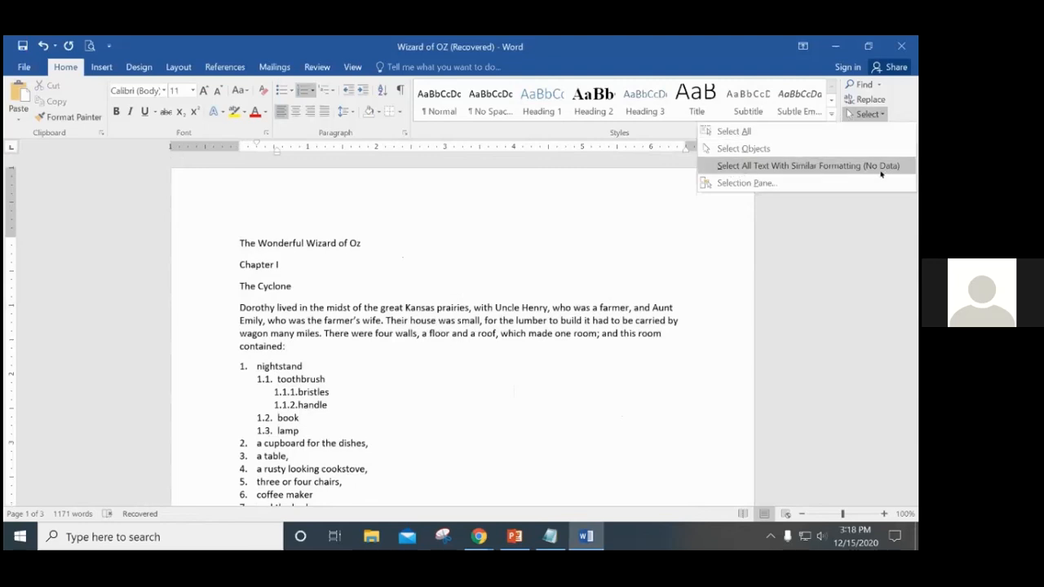
click(678, 273)
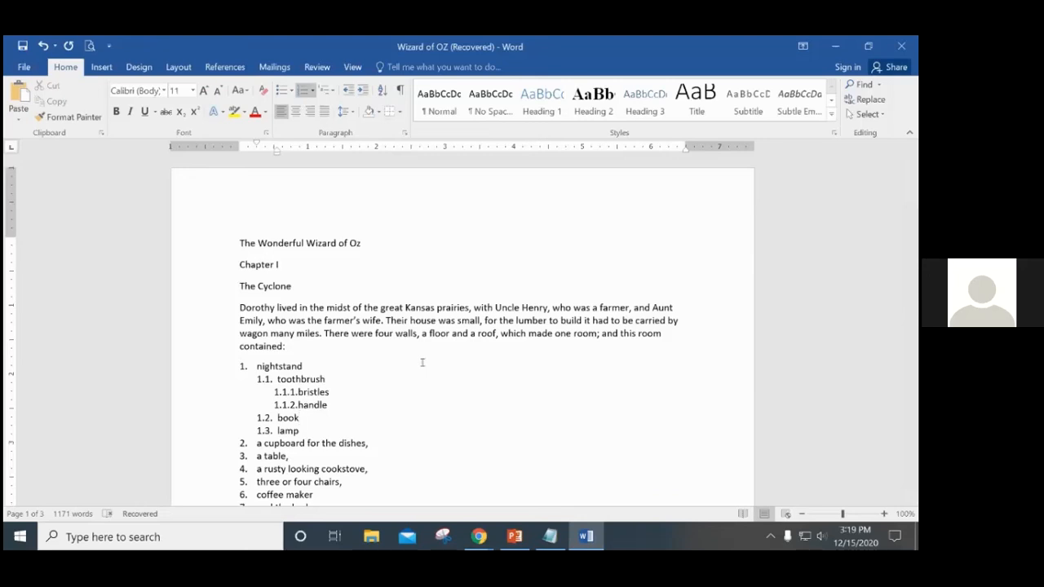
click(502, 382)
Delete the stray "th" in "thEmily" in the sentence about the sparkle taken from her eyes
scroll(501, 380, down, 3)
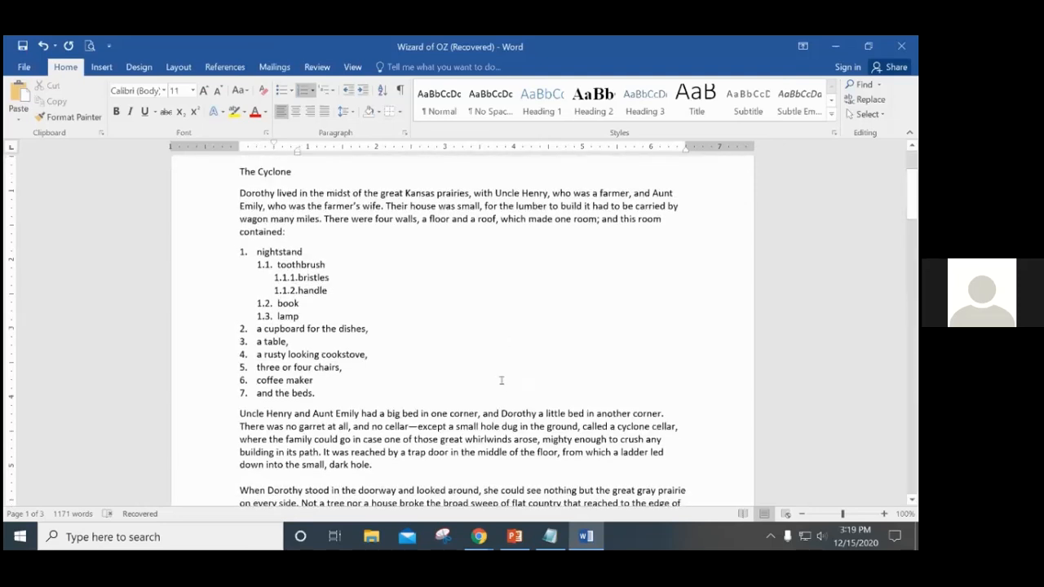
scroll(492, 359, down, 5)
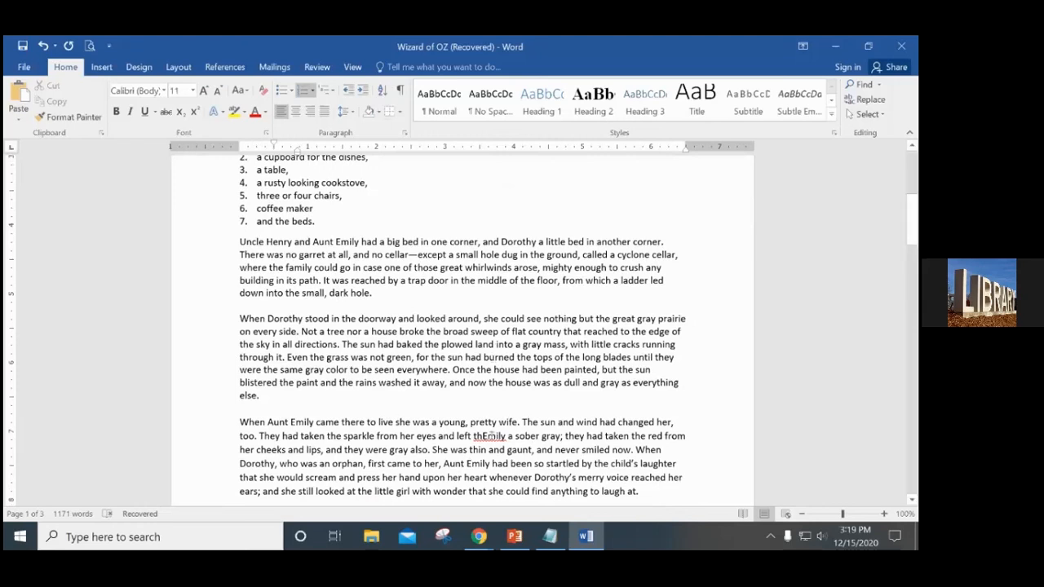
click(486, 436)
key(BackSpace)
key(BackSpace)
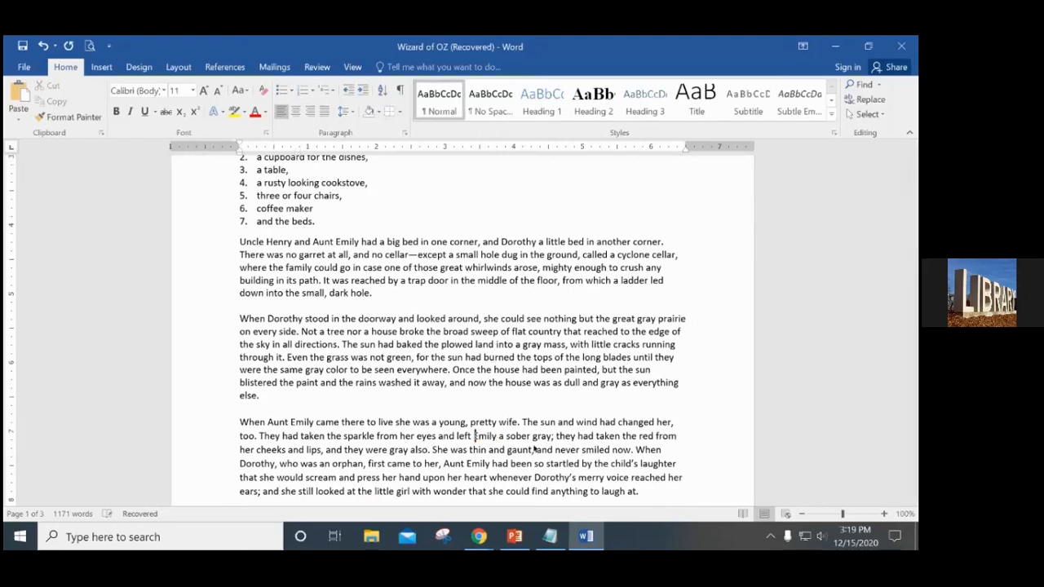
key(BackSpace)
click(703, 434)
scroll(703, 434, up, 5)
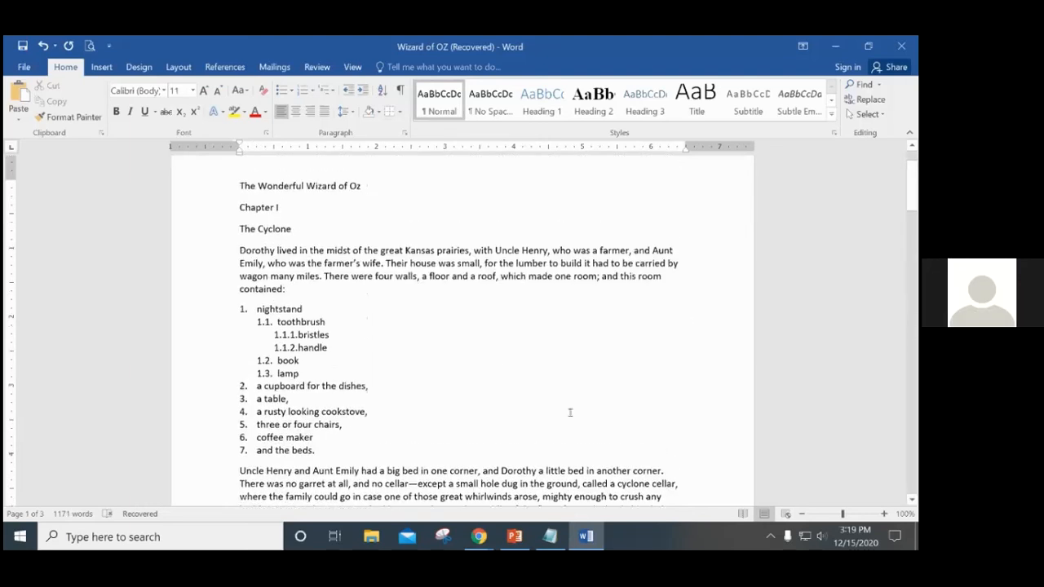
Switch to Chrome and open the GCFGlobal learning site in a new browser tab
mouse_move(479, 536)
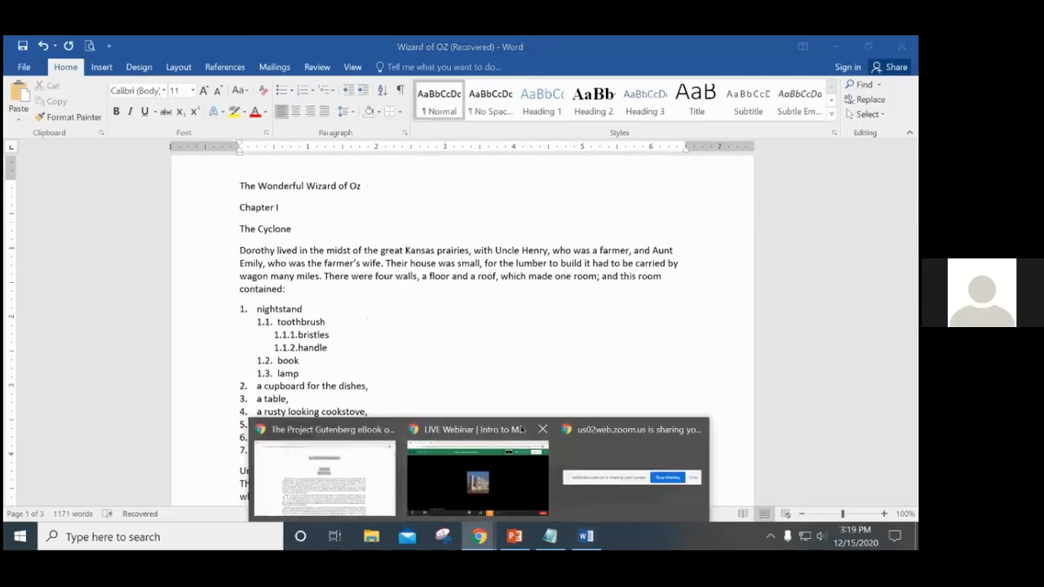
click(324, 477)
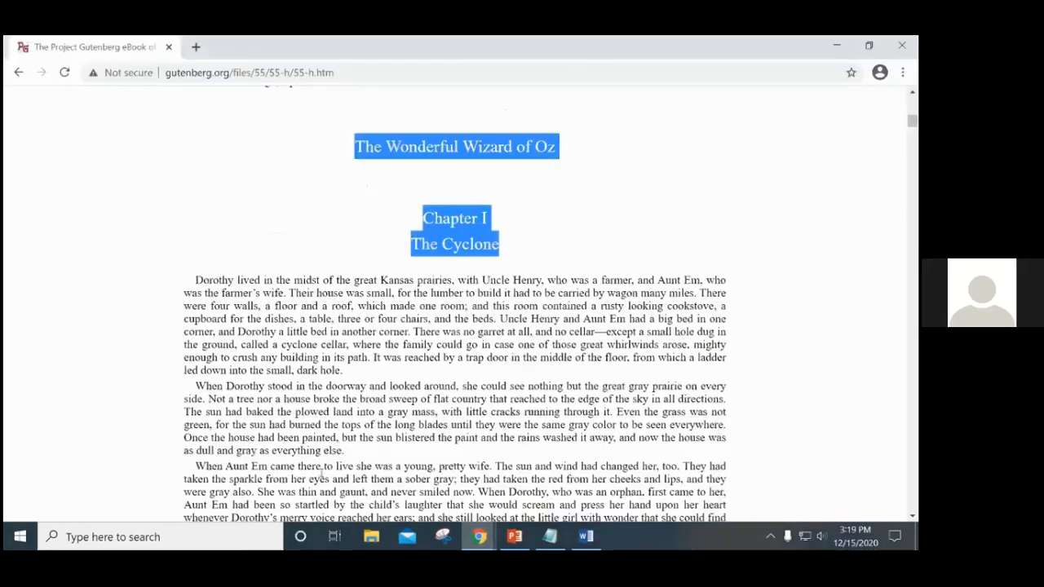
click(196, 47)
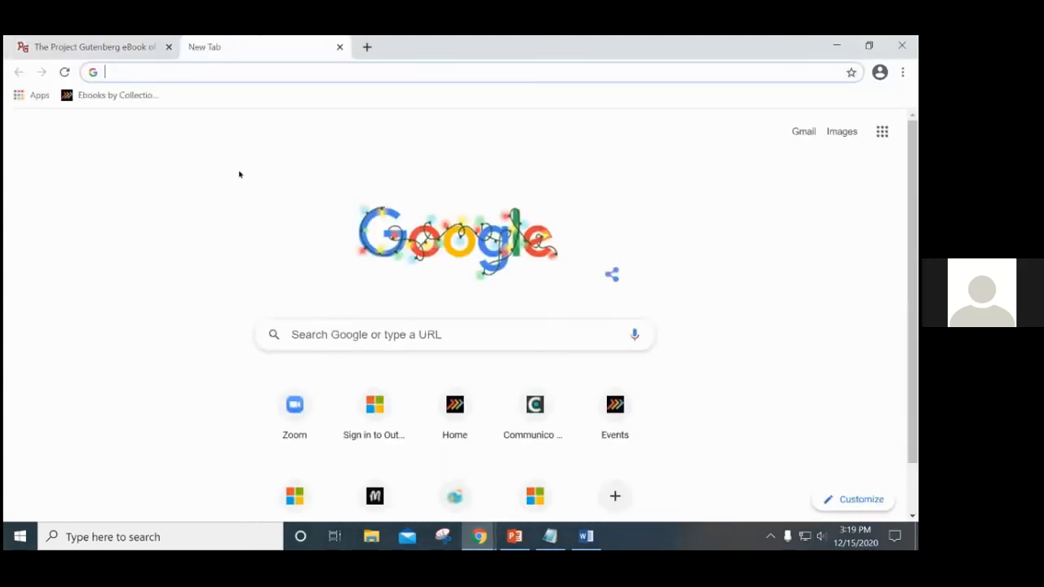
text(gcf)
key(Return)
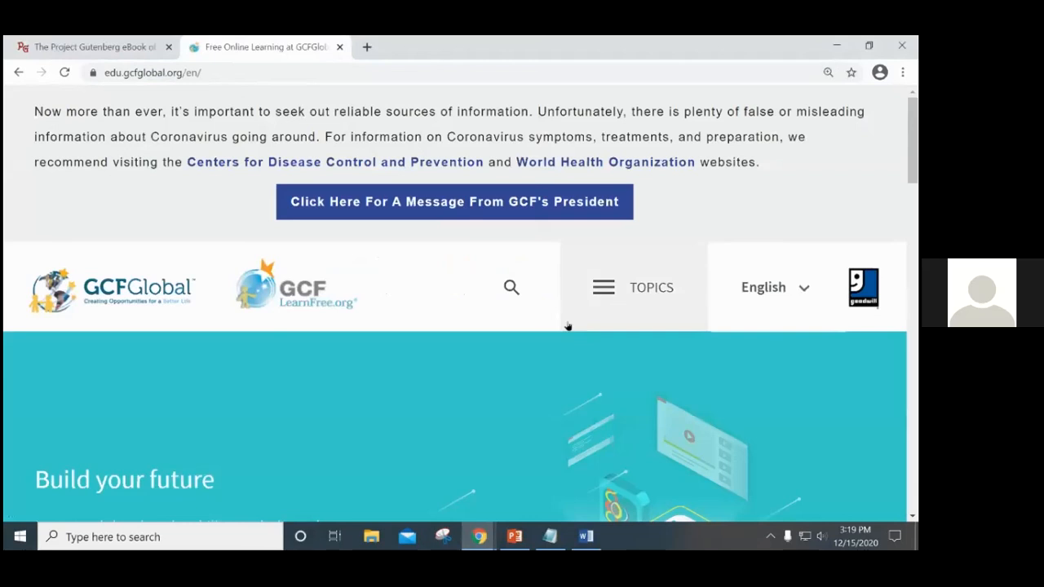
Search the GCFGlobal site for "word" and open the Word 2016 Tutorial
click(512, 287)
text(word)
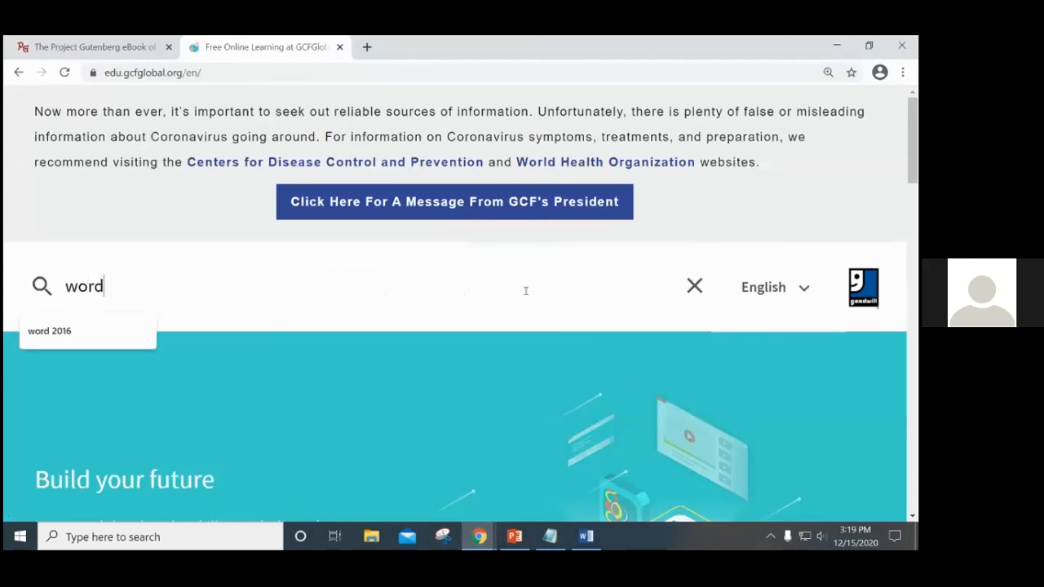
key(Return)
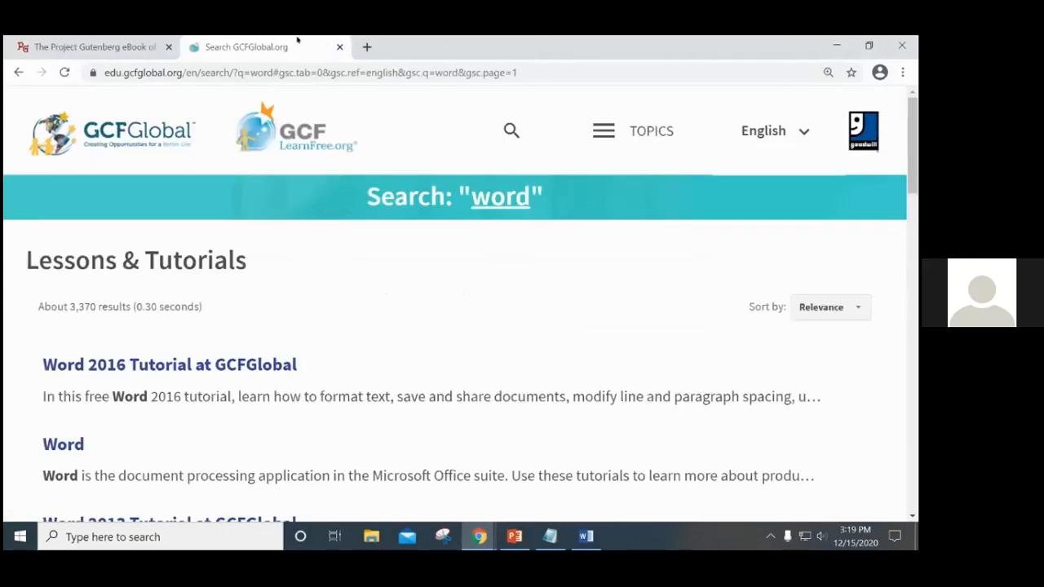
scroll(306, 324, down, 2)
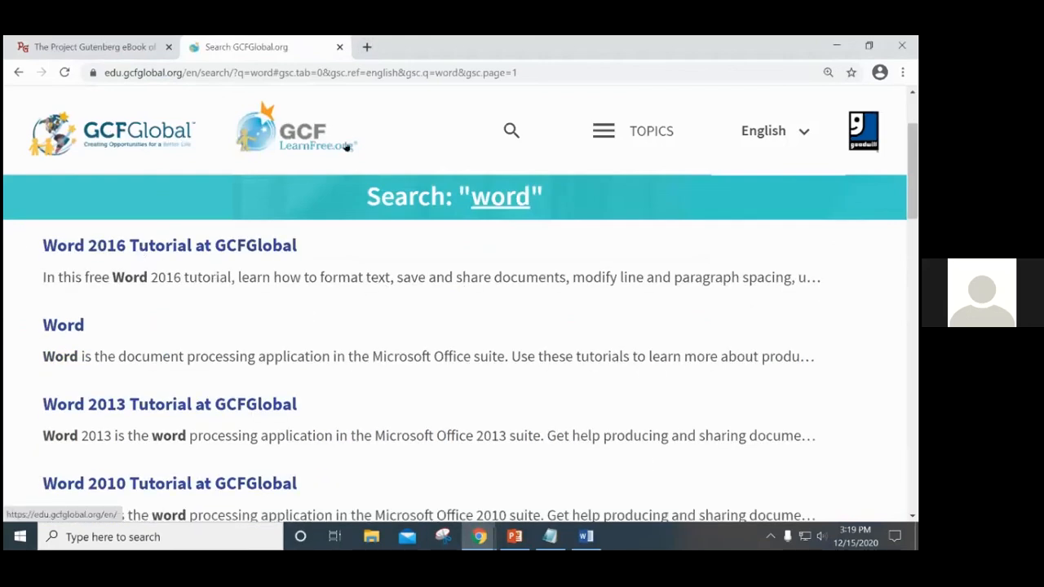
click(129, 247)
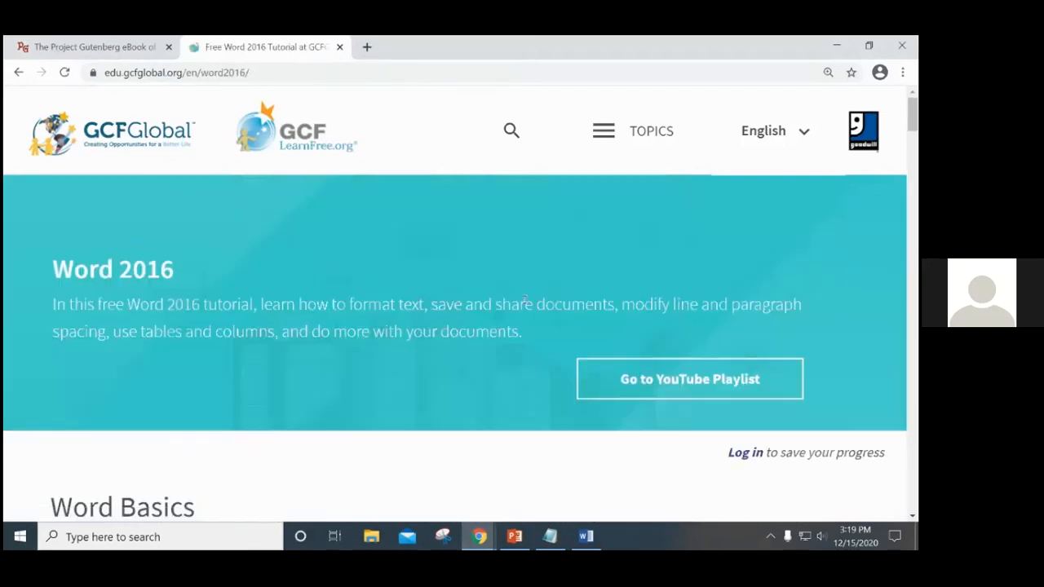
Look through the Word 2016 tutorial's lesson list, from Word Basics to Working with Objects
scroll(578, 302, down, 5)
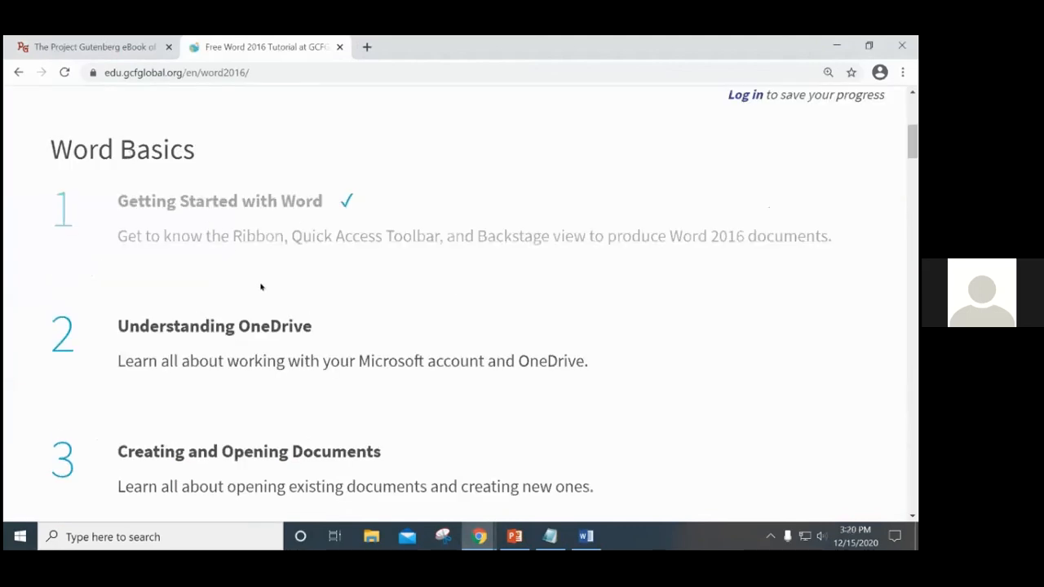
scroll(261, 287, down, 3)
scroll(261, 286, down, 1)
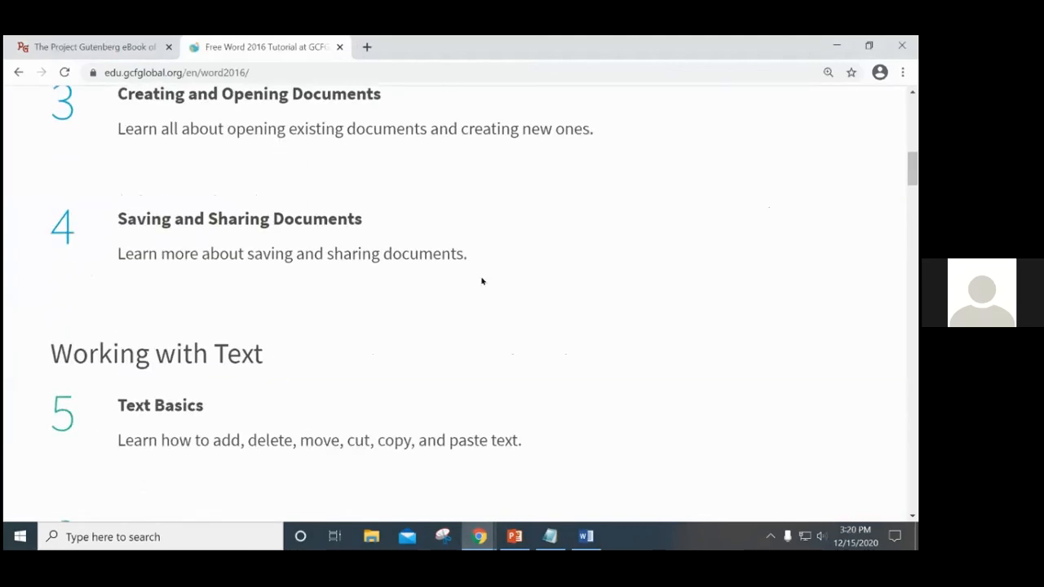
scroll(536, 273, down, 2)
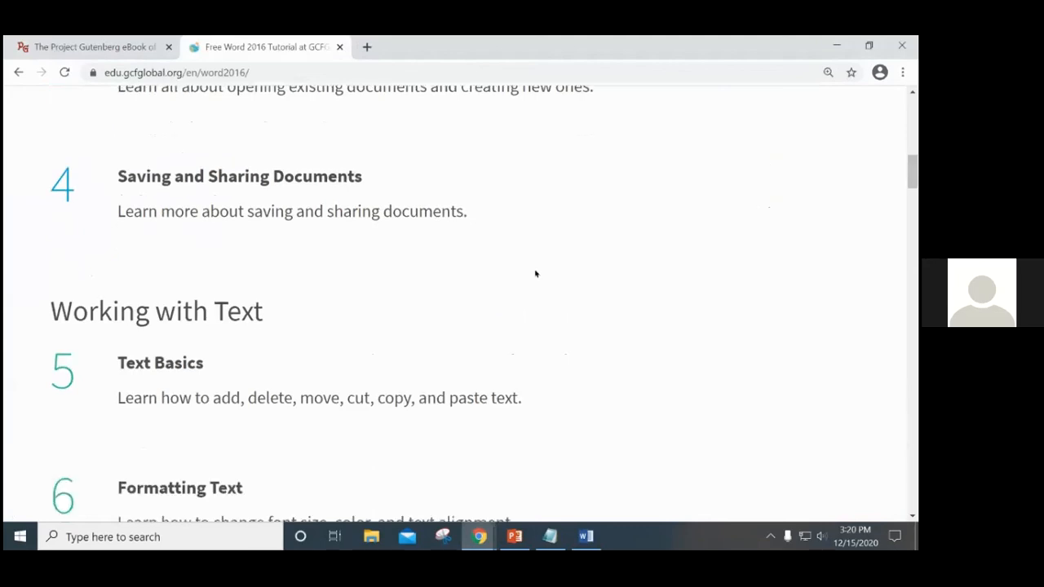
scroll(533, 274, down, 3)
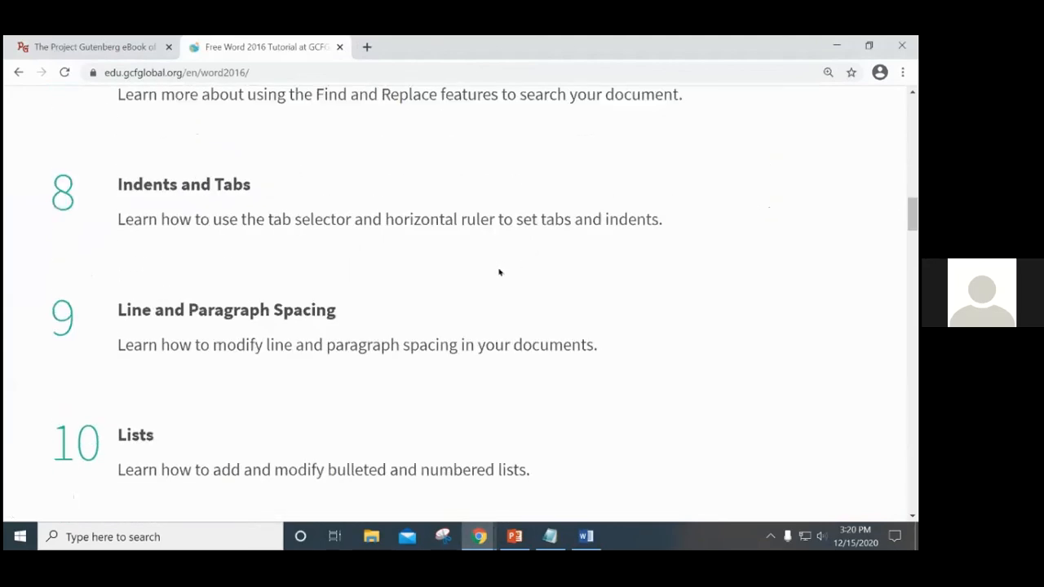
scroll(500, 272, down, 3)
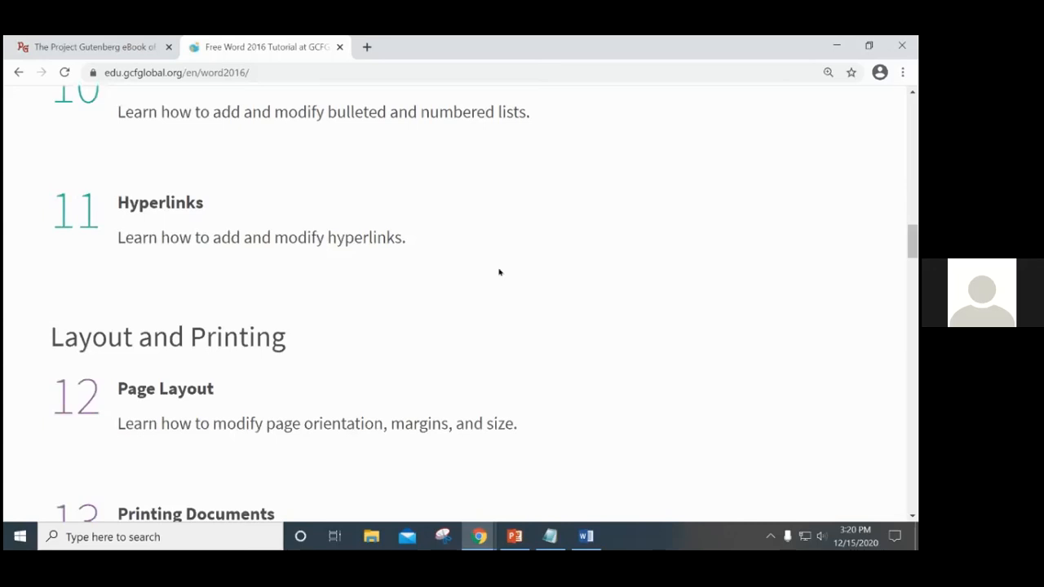
scroll(500, 273, down, 1)
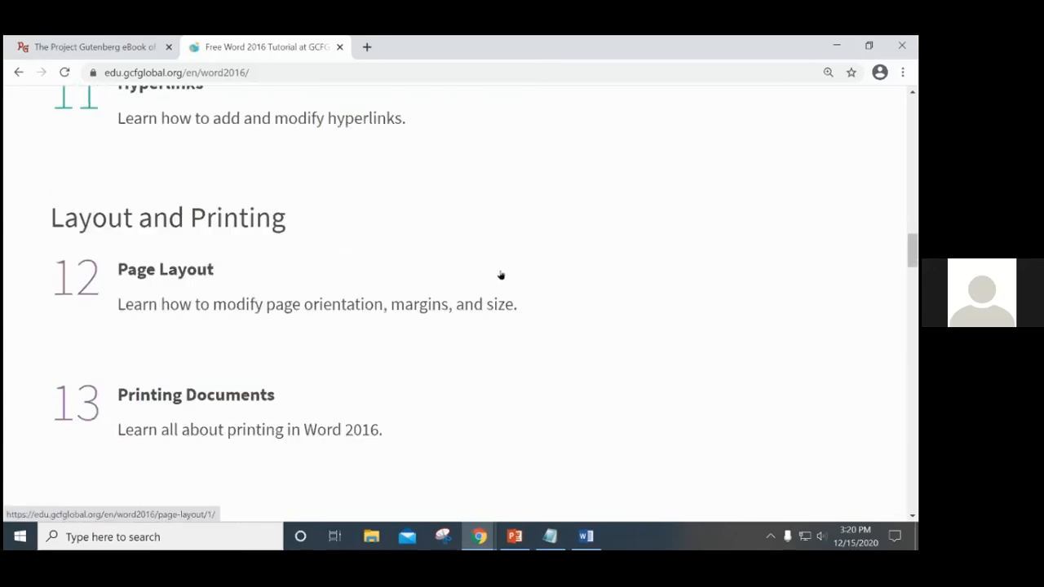
scroll(501, 275, down, 4)
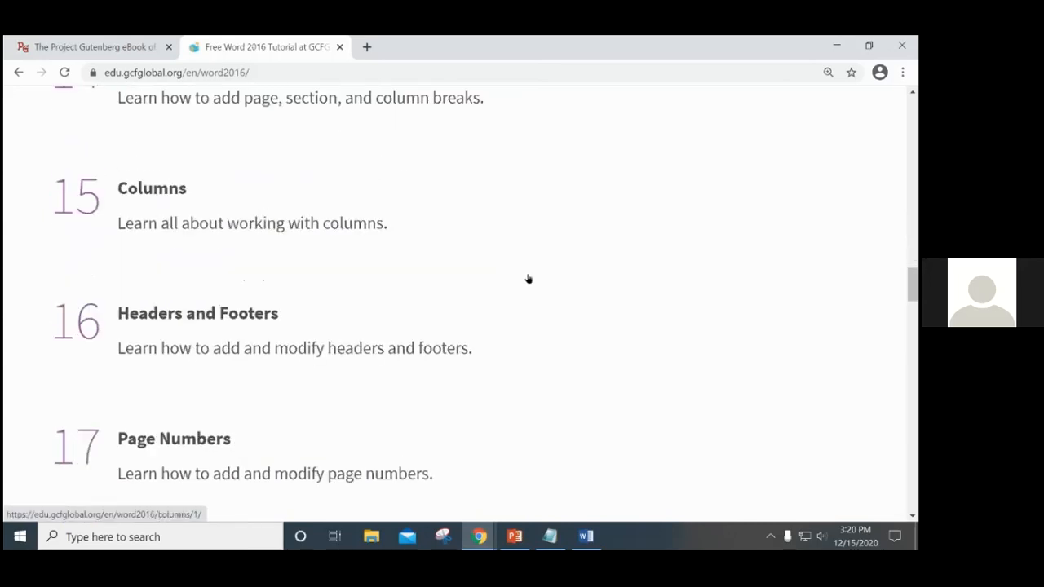
scroll(535, 289, down, 1)
scroll(532, 339, down, 2)
scroll(532, 339, down, 1)
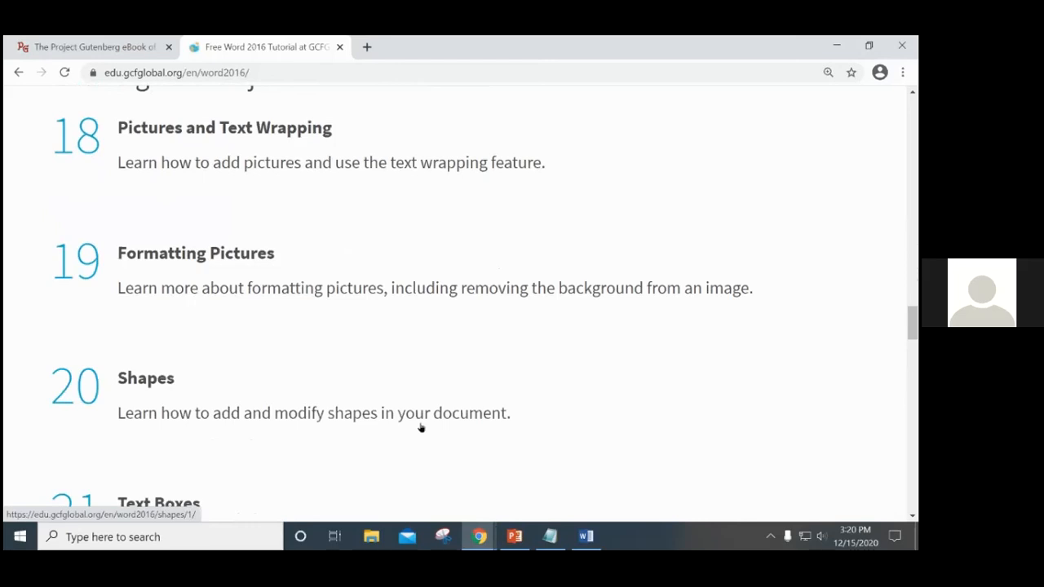
scroll(440, 432, down, 1)
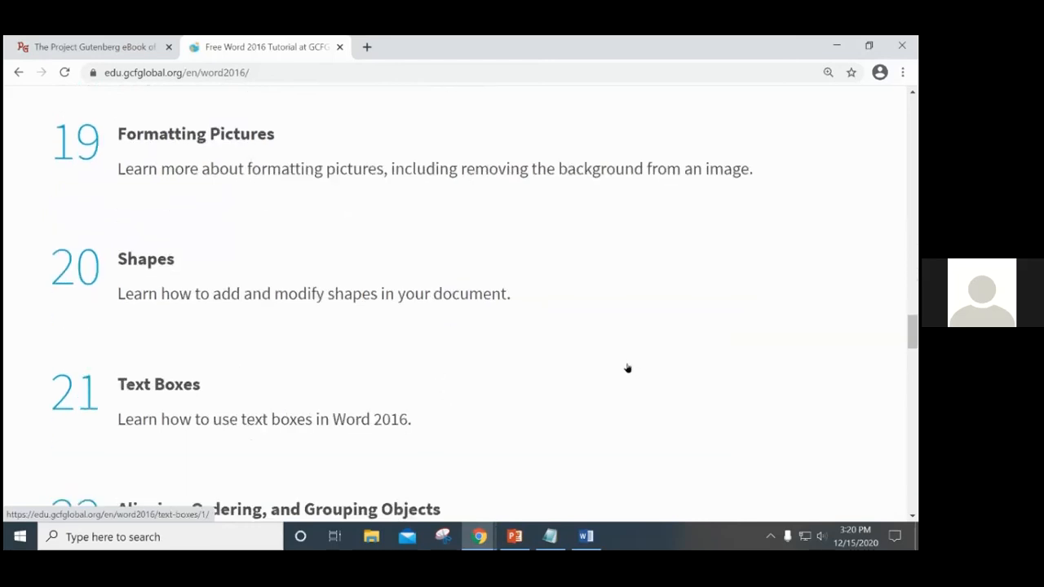
scroll(627, 368, down, 1)
scroll(653, 378, up, 5)
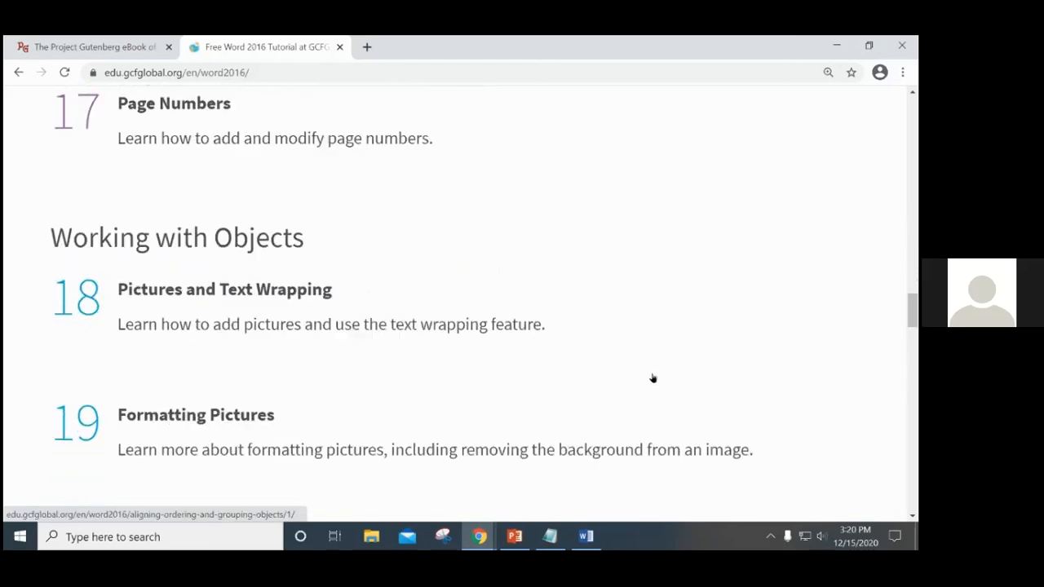
scroll(652, 378, up, 15)
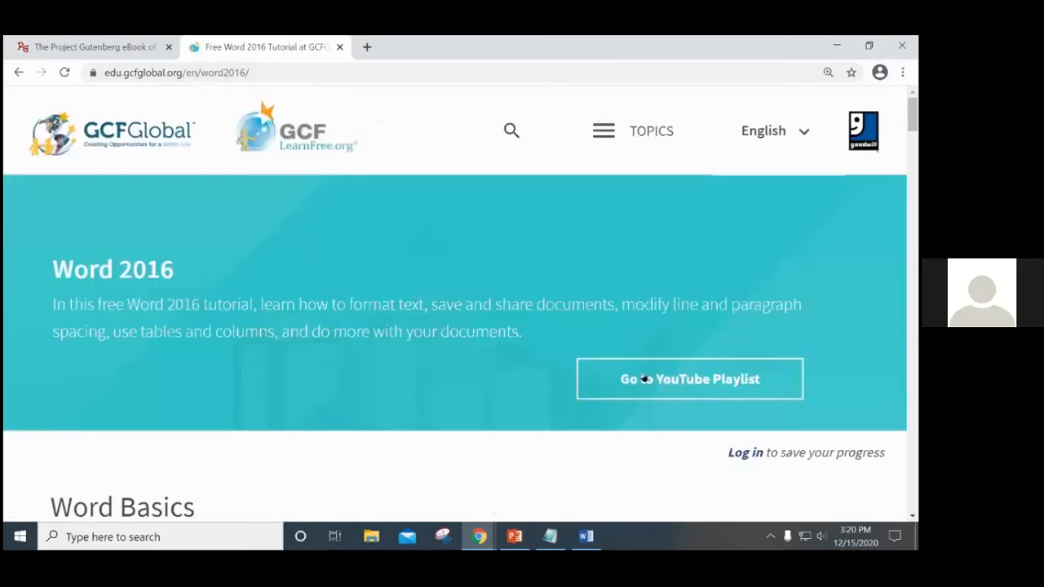
Open the Champaign Public Library e-library pages at champaign.org/e-library in a new browser tab
click(366, 47)
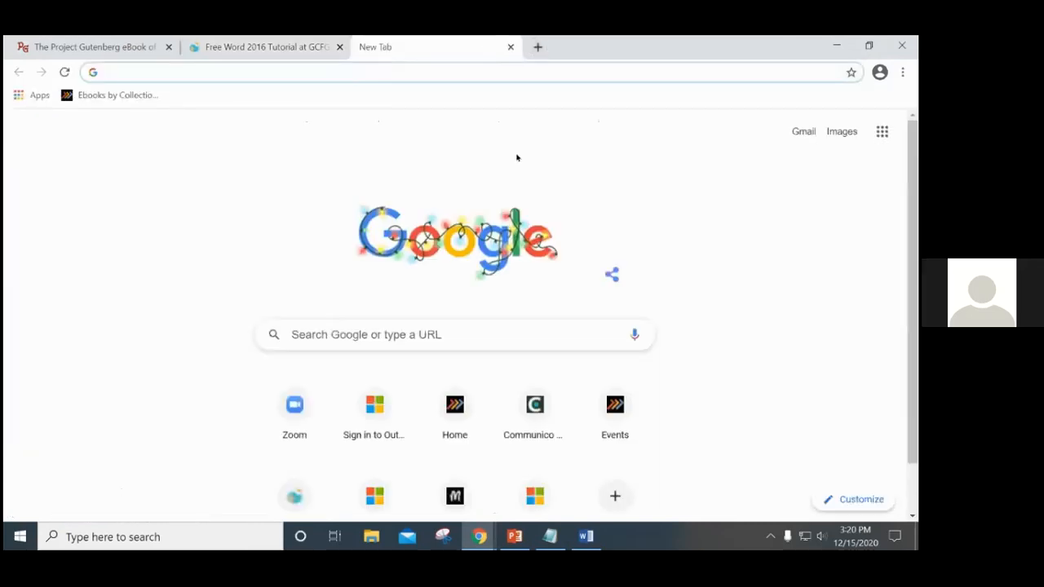
text(champaign.org/)
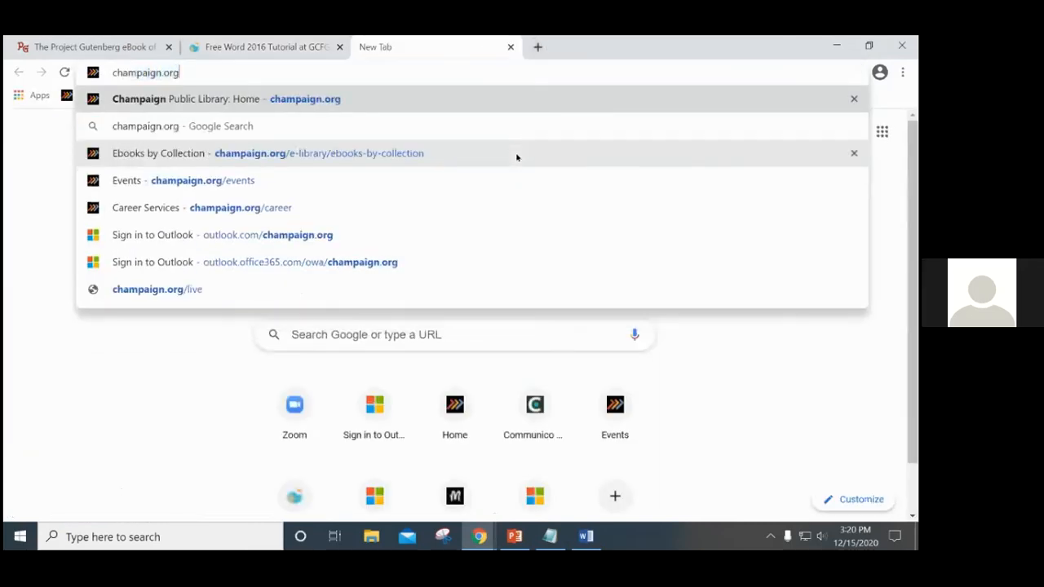
text(e0libra)
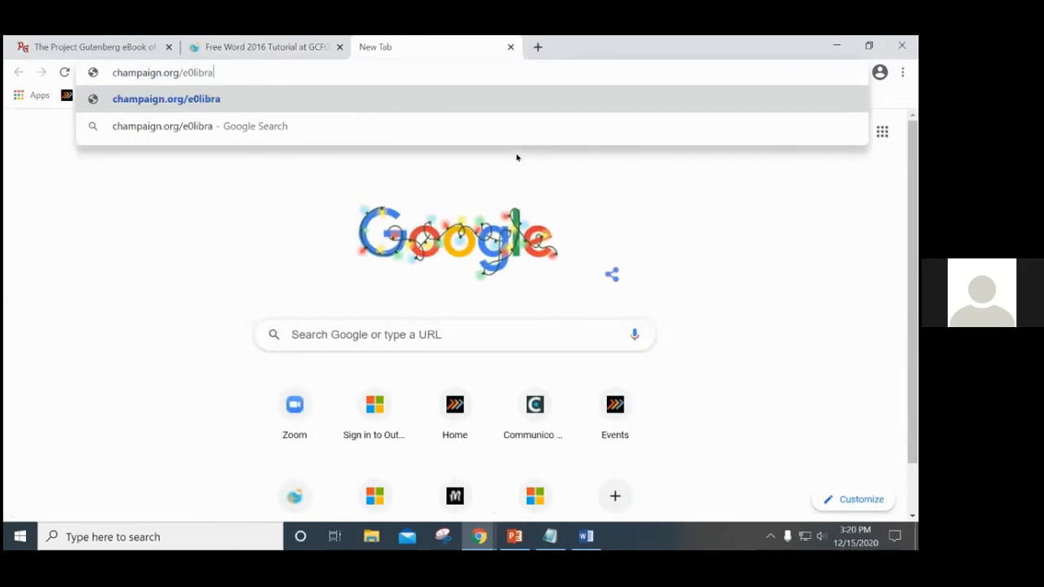
key(BackSpace)
key(BackSpace)
key(BackSpace)
key(BackSpace)
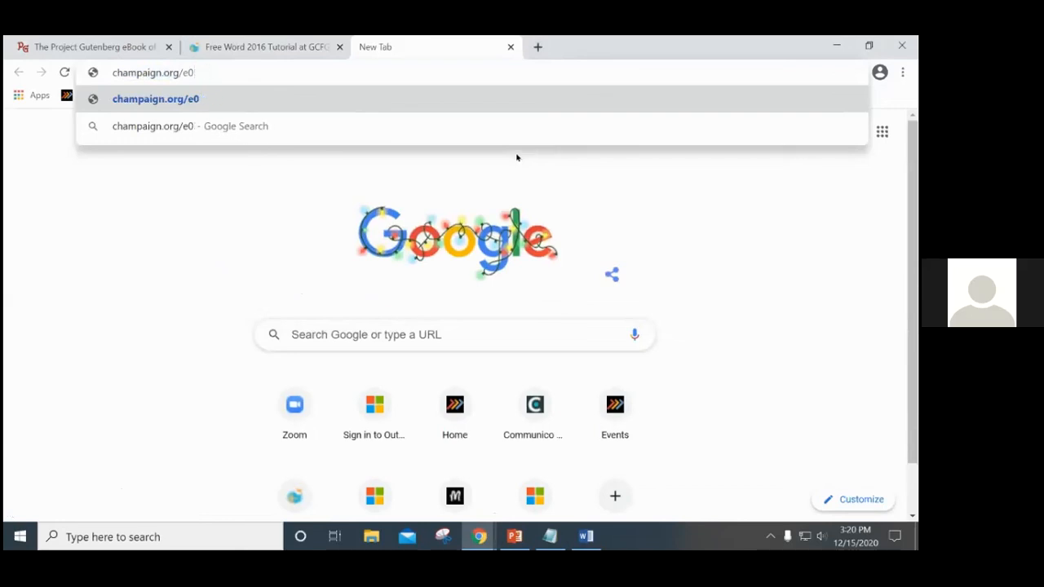
key(BackSpace)
text(-library/)
key(Return)
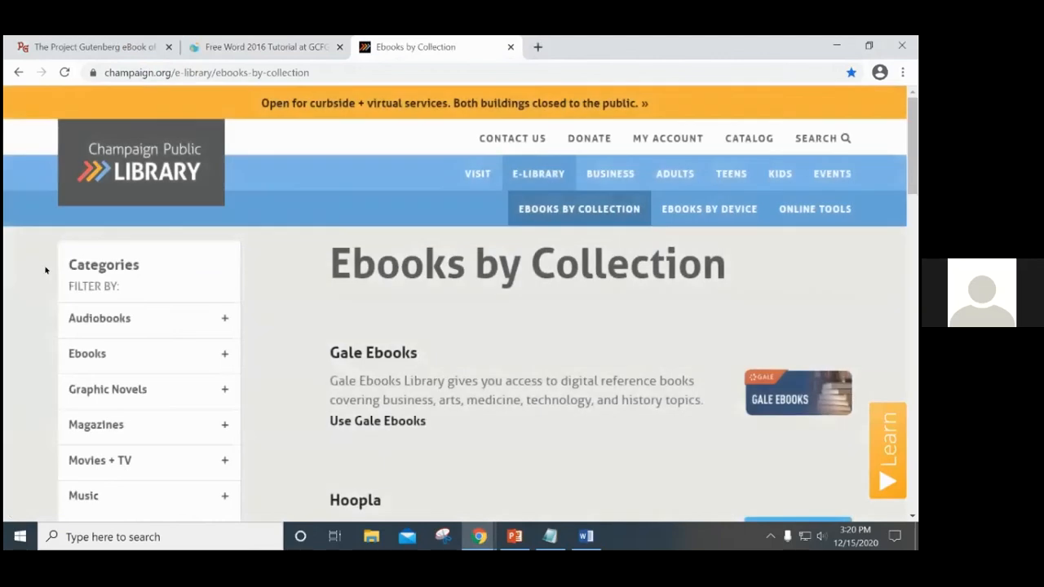
Go to the E-Library's Online Tools list and open Gale Courses from it
click(538, 174)
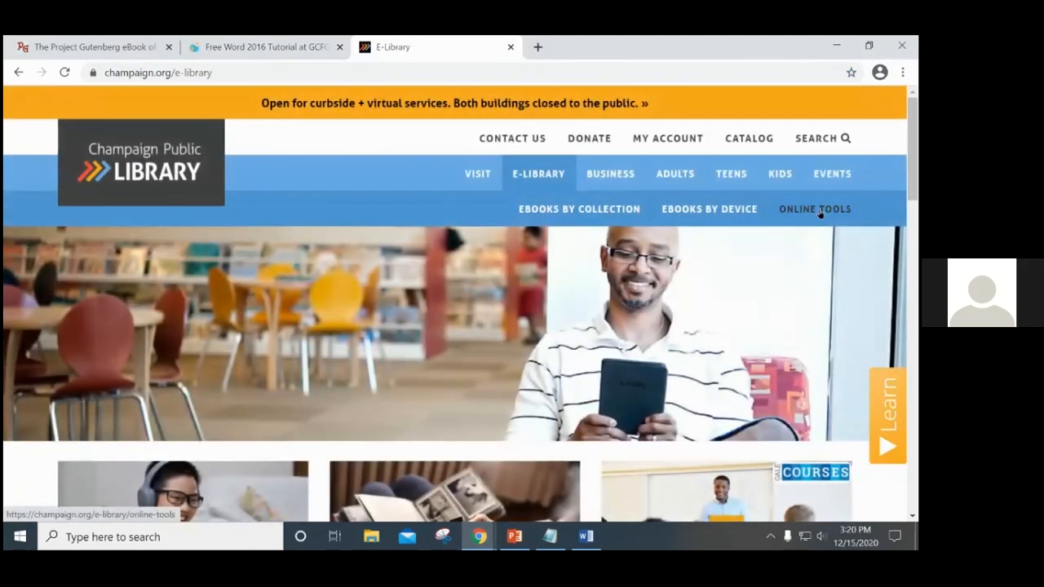
click(819, 210)
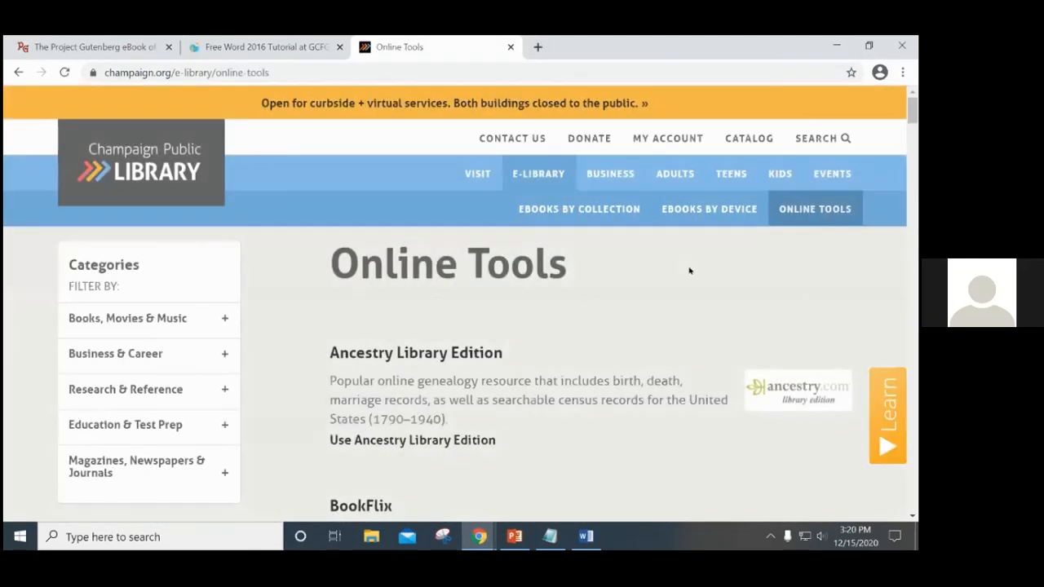
scroll(689, 270, down, 10)
scroll(442, 364, down, 10)
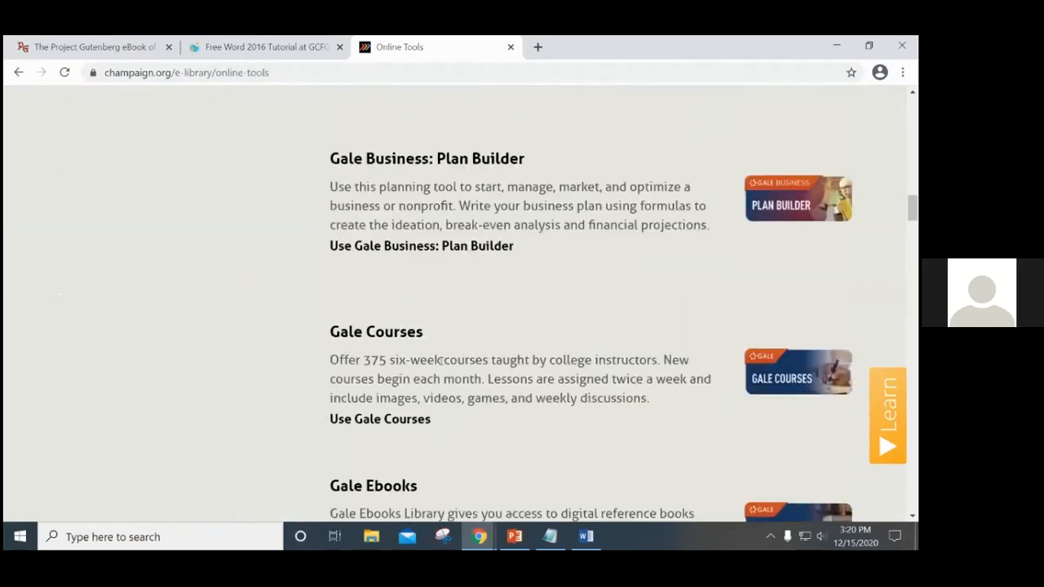
scroll(442, 359, down, 2)
click(361, 299)
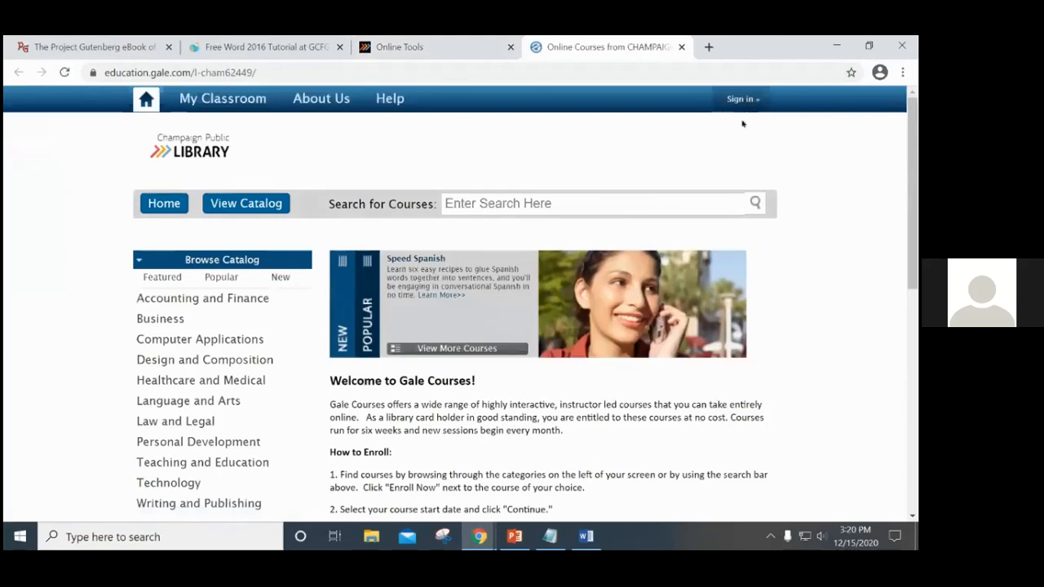
Review the Gale Courses welcome page with its catalog categories and enrollment instructions, and close the page
scroll(381, 259, down, 1)
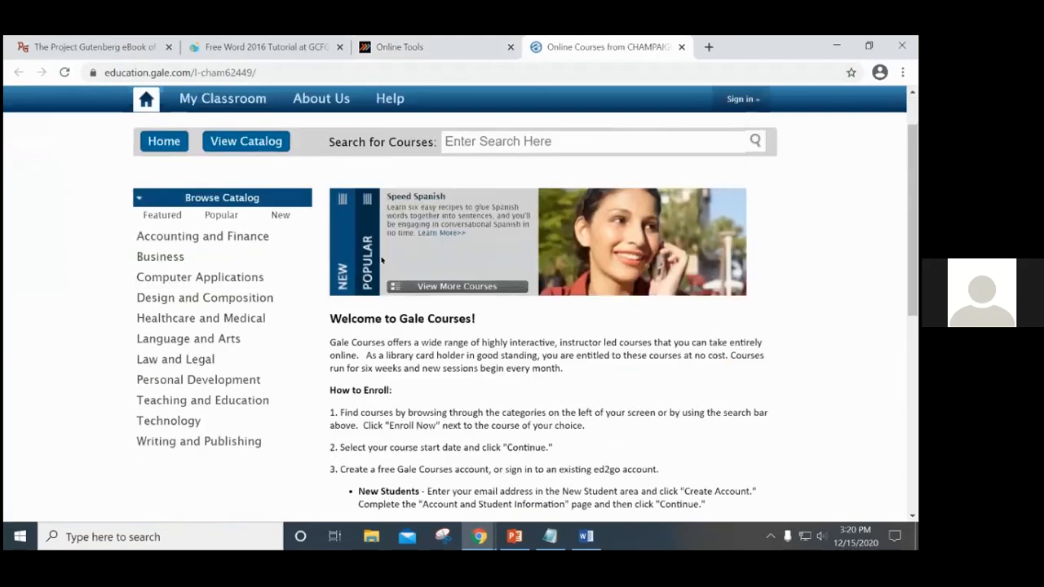
scroll(326, 253, down, 2)
scroll(287, 247, up, 1)
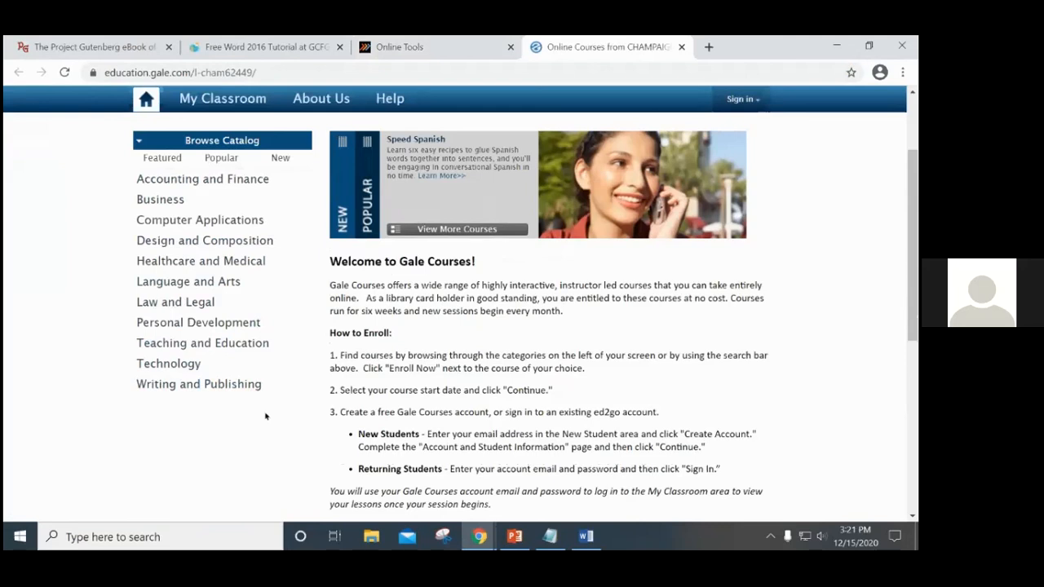
scroll(265, 416, up, 2)
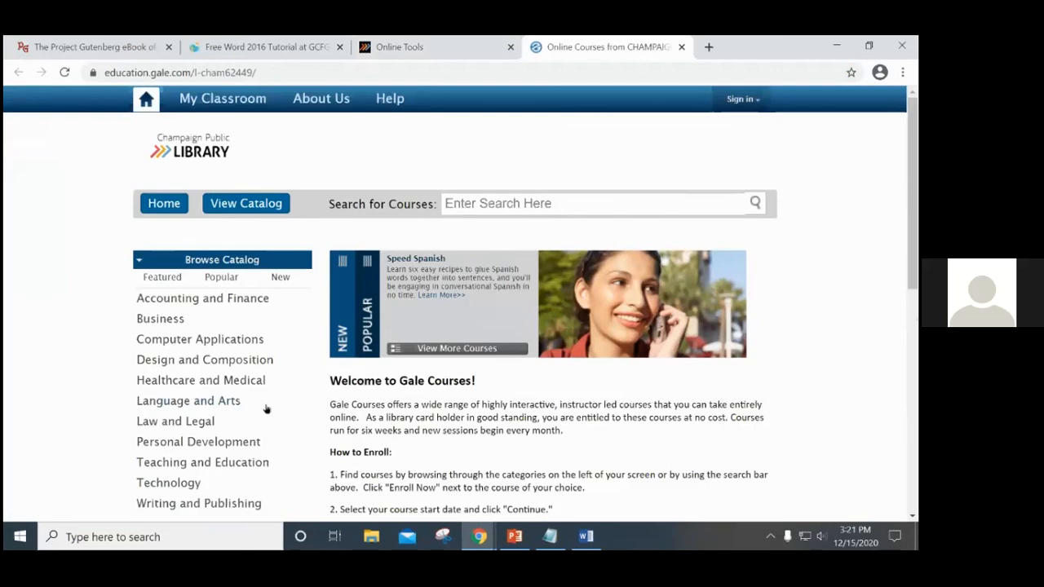
click(682, 47)
Open LinkedIn Learning from the library's Online Tools list, look over its invitation page, and close it
scroll(487, 334, down, 10)
scroll(487, 334, down, 3)
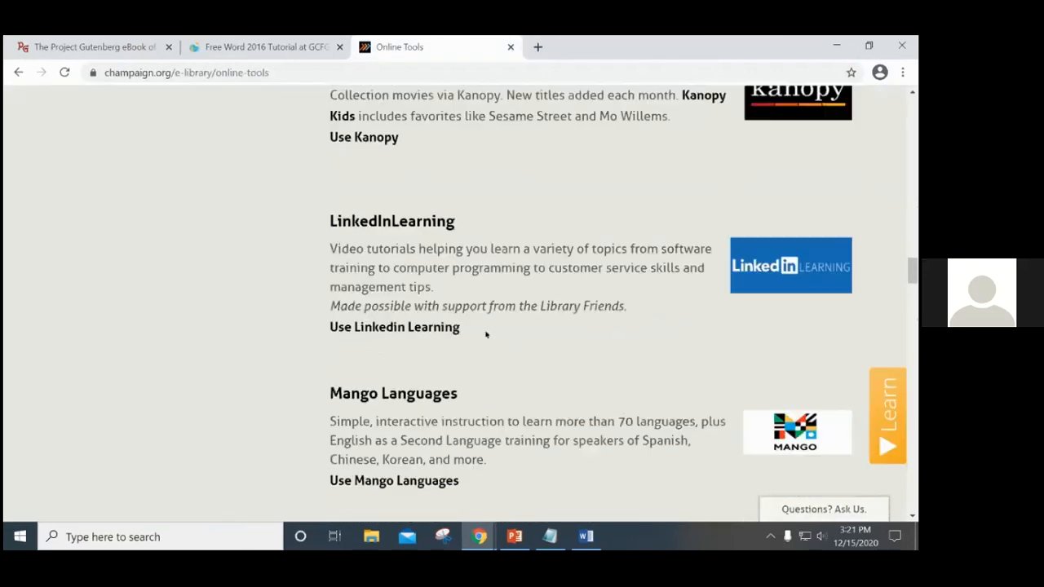
click(419, 327)
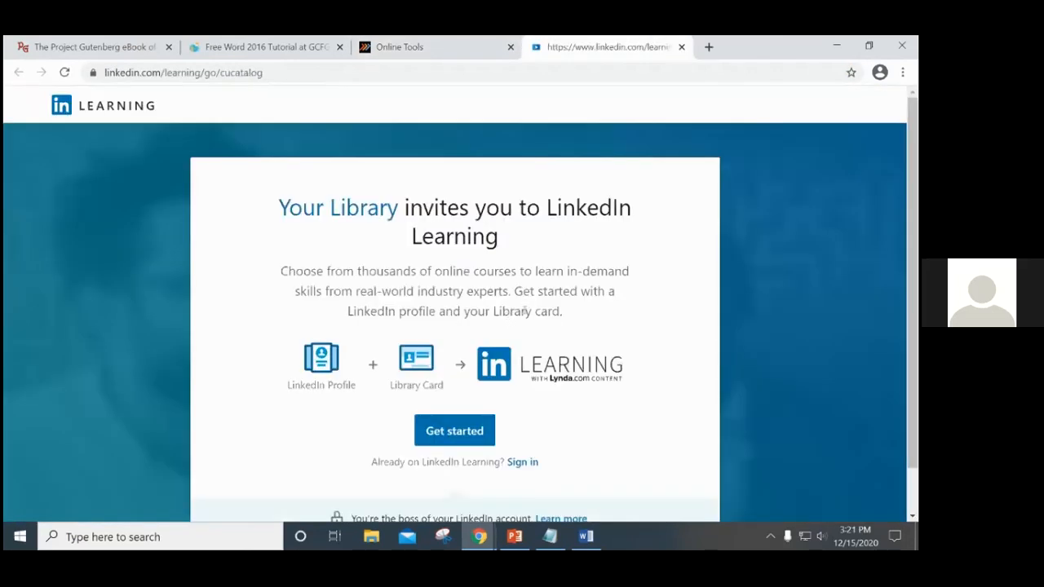
scroll(666, 279, down, 3)
scroll(652, 283, up, 3)
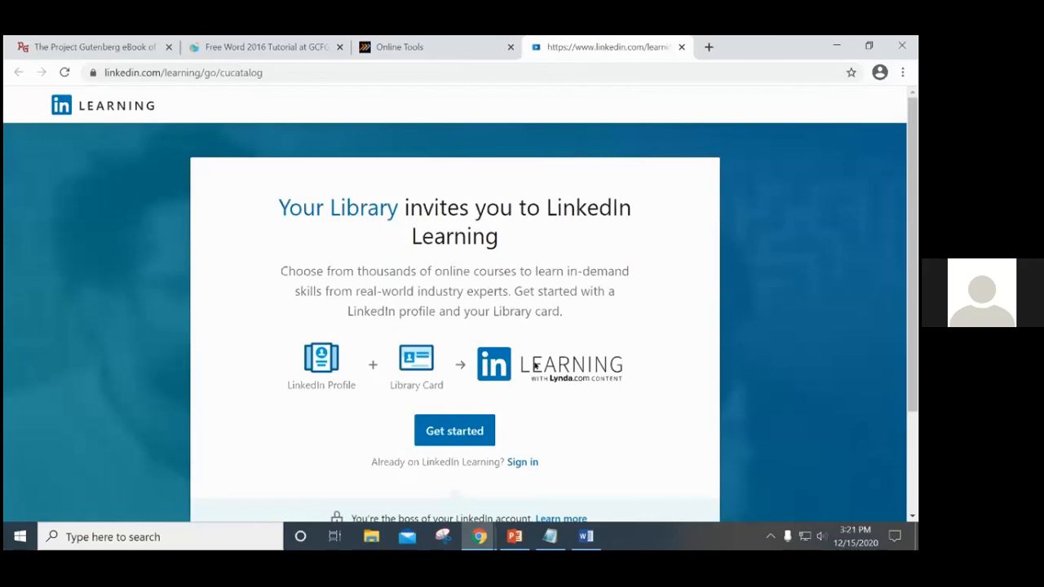
click(681, 46)
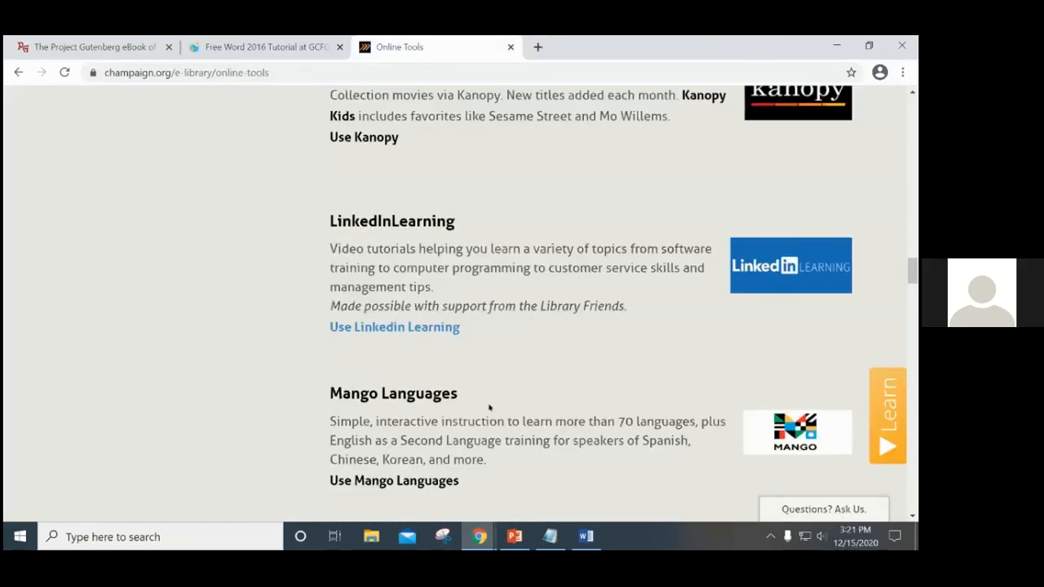
Close the library's Online Tools page and the GCFGlobal Word 2016 tutorial, leaving the Project Gutenberg page open
scroll(459, 353, up, 5)
scroll(459, 352, up, 10)
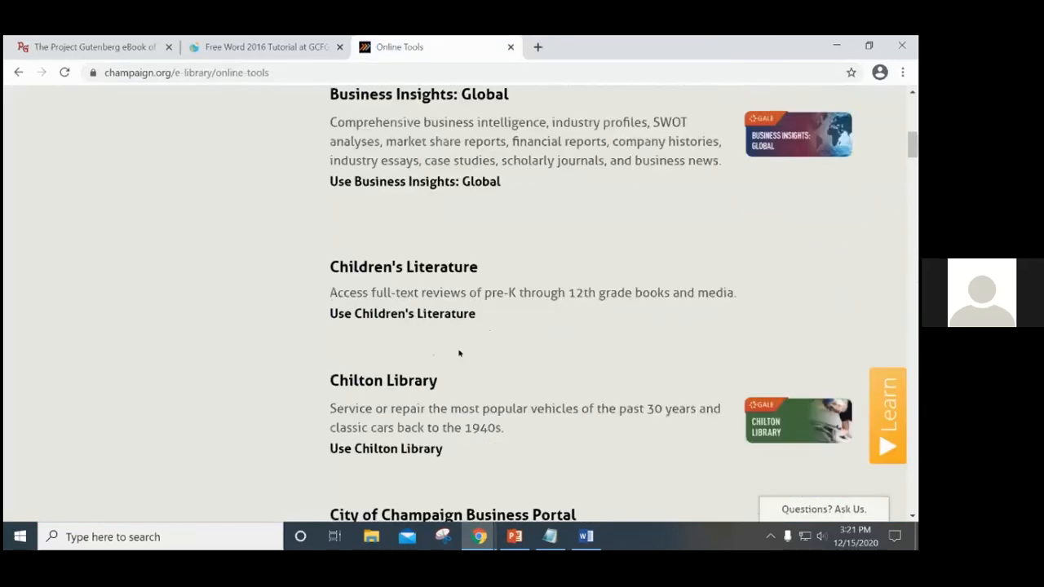
click(510, 47)
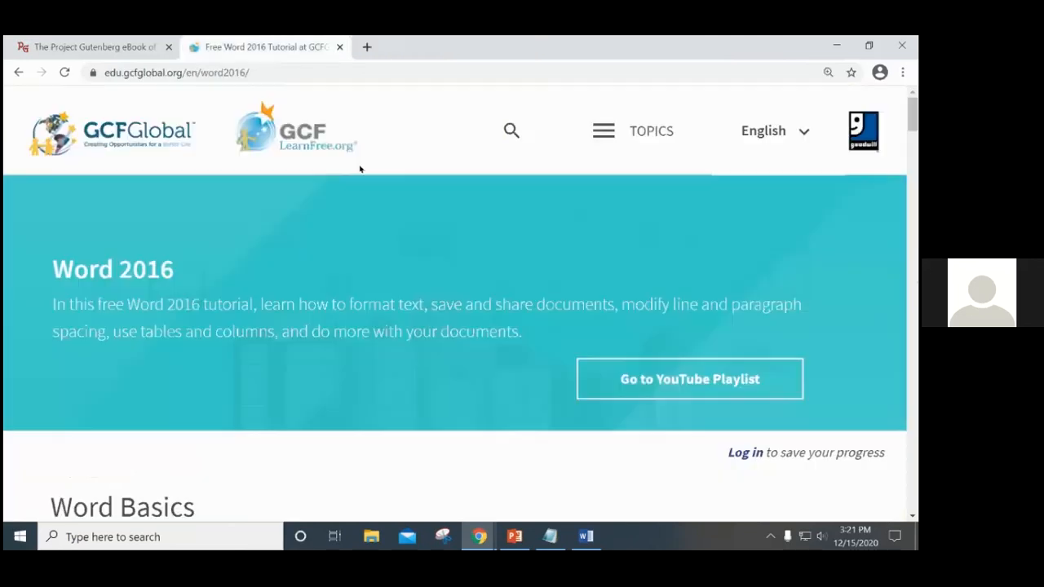
click(339, 46)
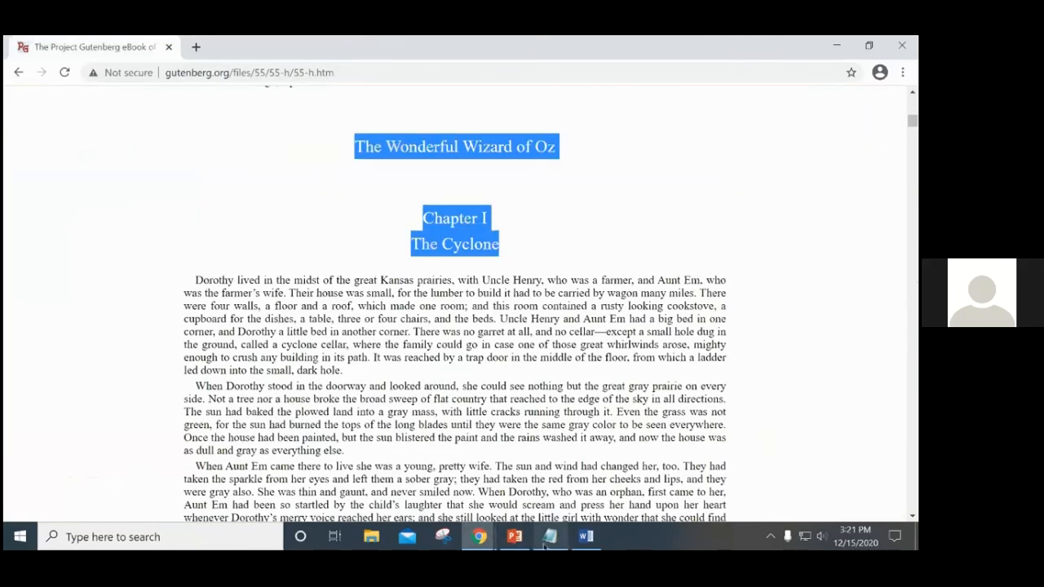
Switch to PowerPoint, find the Additional Resources slide near the end of the deck, and start the slide show from it
click(514, 536)
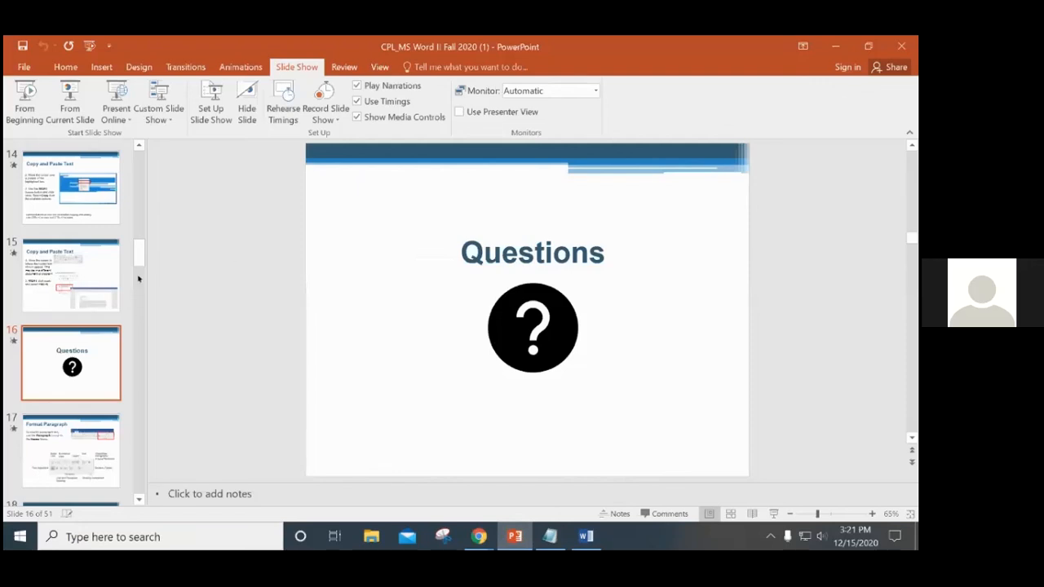
drag(137, 251, 138, 481)
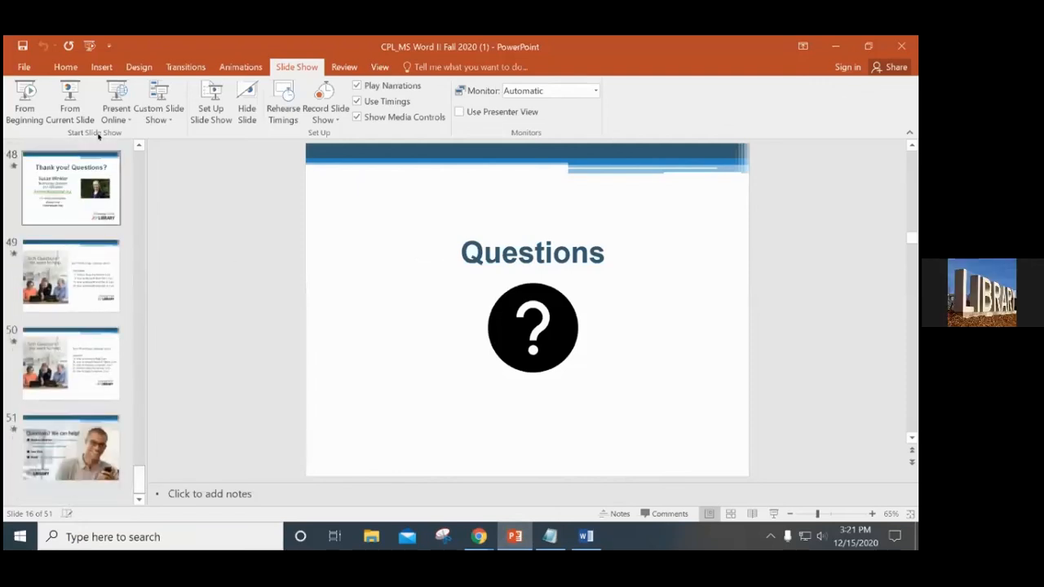
click(71, 188)
click(138, 145)
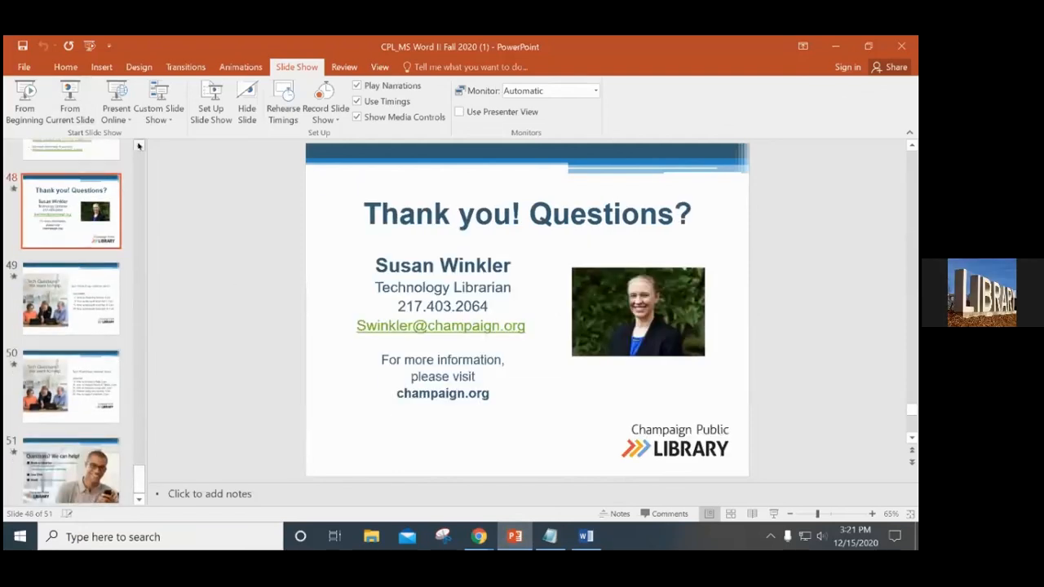
click(95, 158)
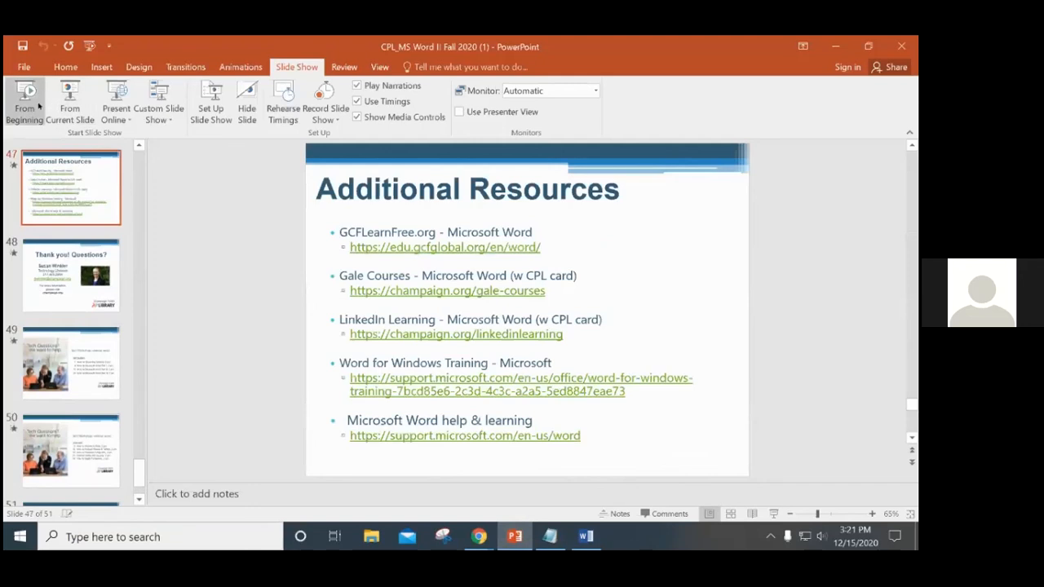
click(75, 106)
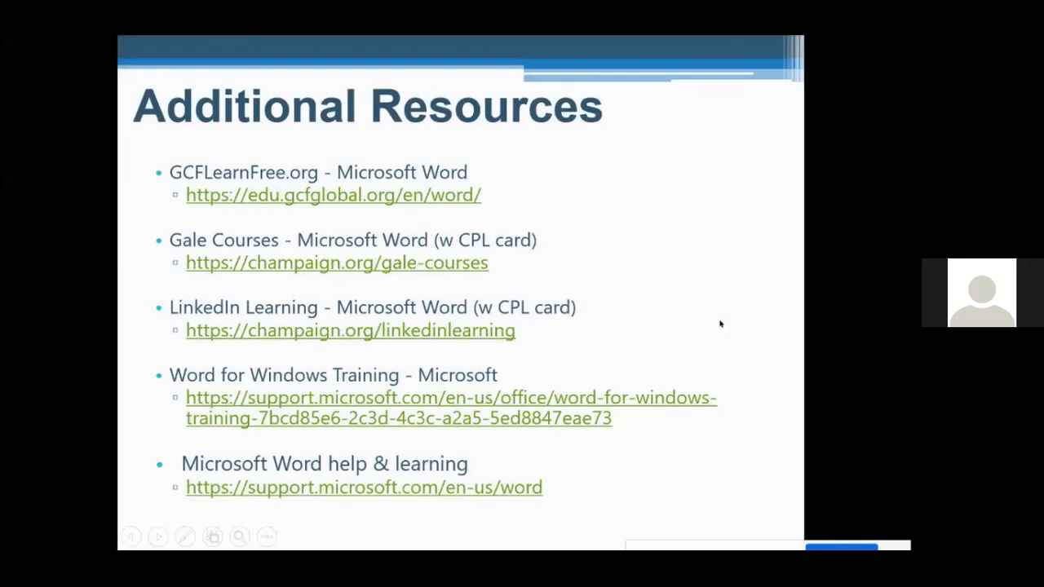